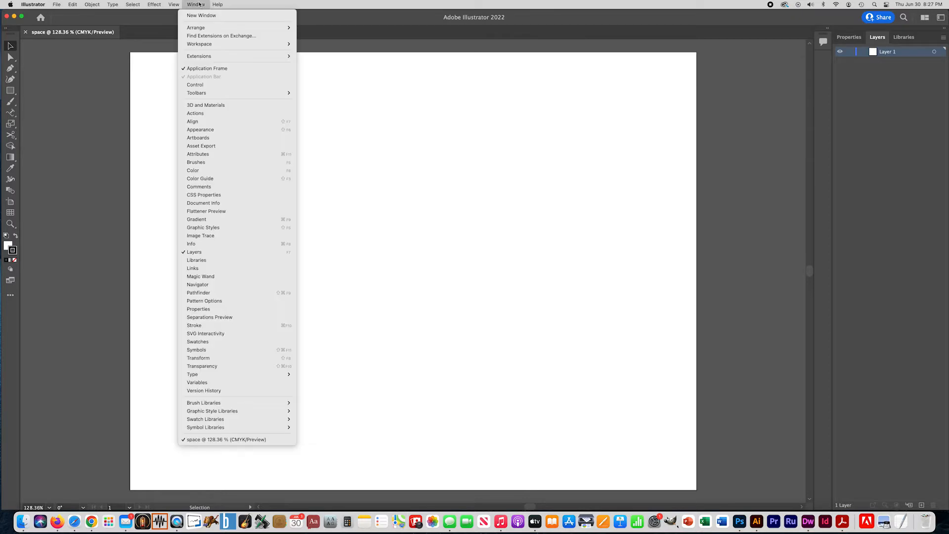
mouse_move(207, 44)
click(319, 133)
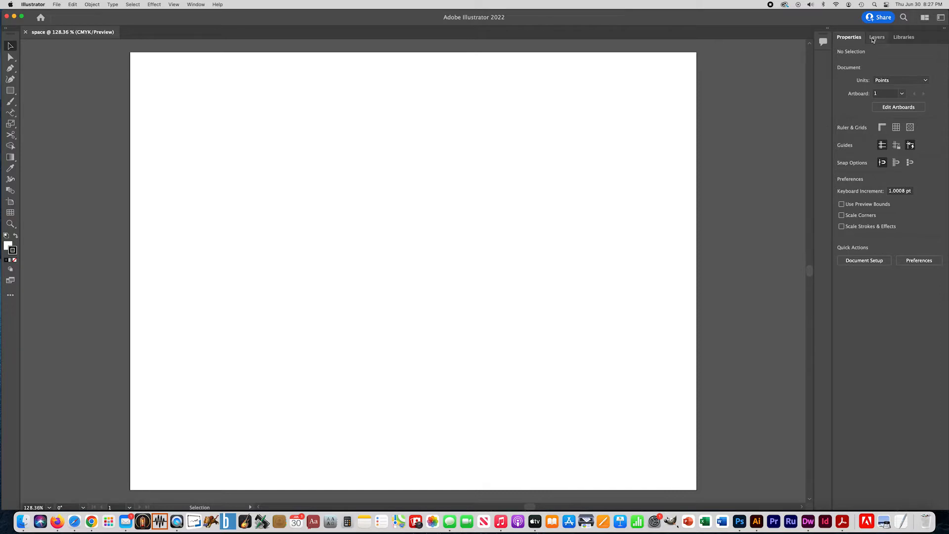
click(873, 40)
click(854, 39)
- Show the floating Color and Transparency panels and stack them beside the docked panels, with Transparency and its Stroke companion below Color
click(195, 4)
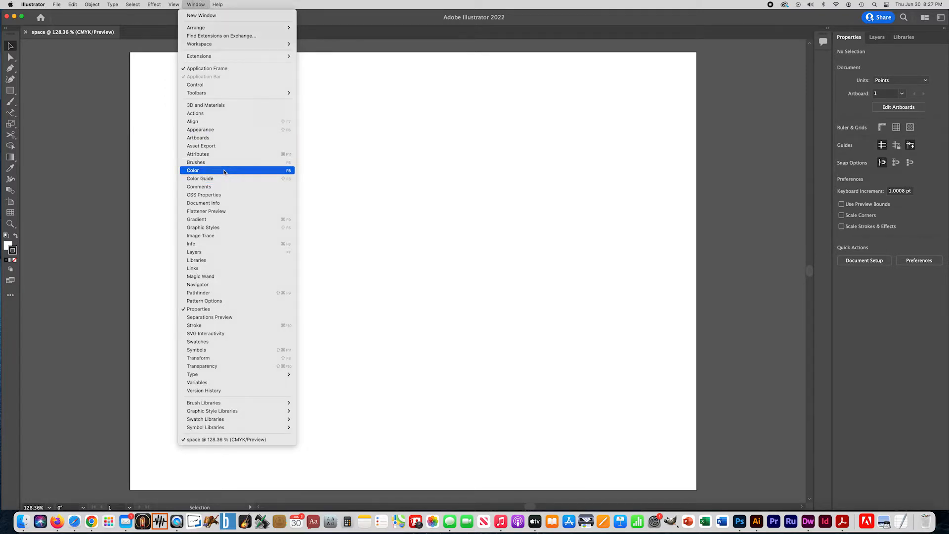
click(224, 171)
drag(398, 37, 756, 39)
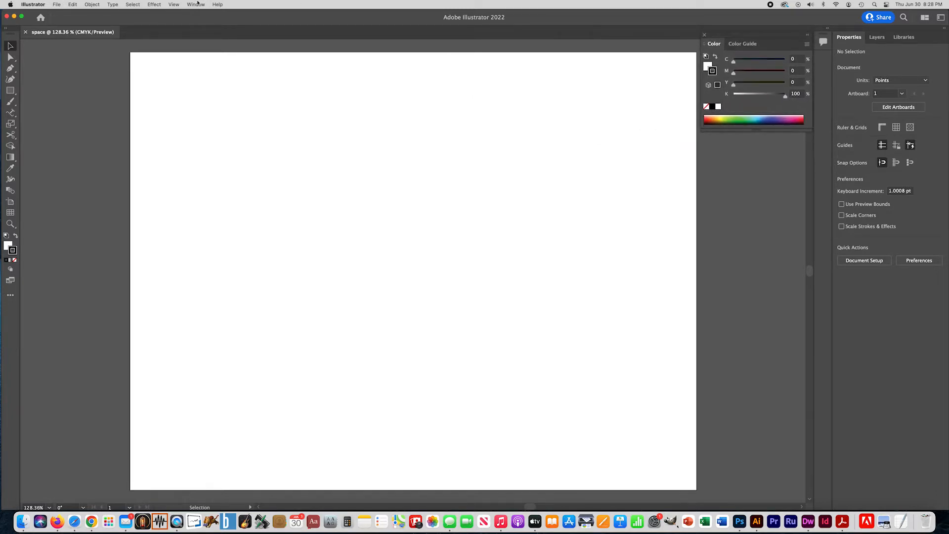
click(195, 4)
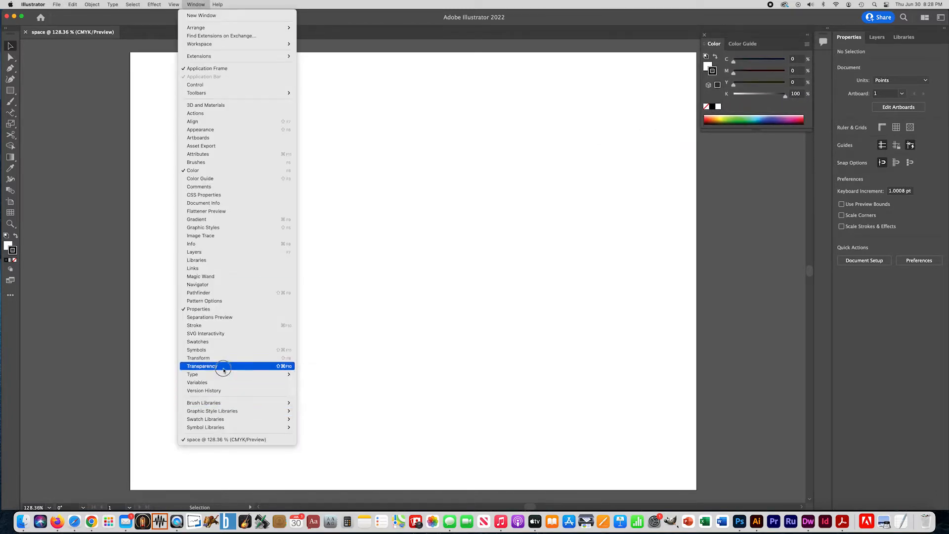
click(224, 367)
mouse_move(381, 179)
mouse_down()
mouse_move(736, 144)
mouse_move(730, 212)
mouse_move(713, 210)
mouse_move(729, 174)
mouse_up()
- Show the Gradient and Swatches panels stacked below Transparency, with Swatches enlarged to reveal all of its colors
click(195, 5)
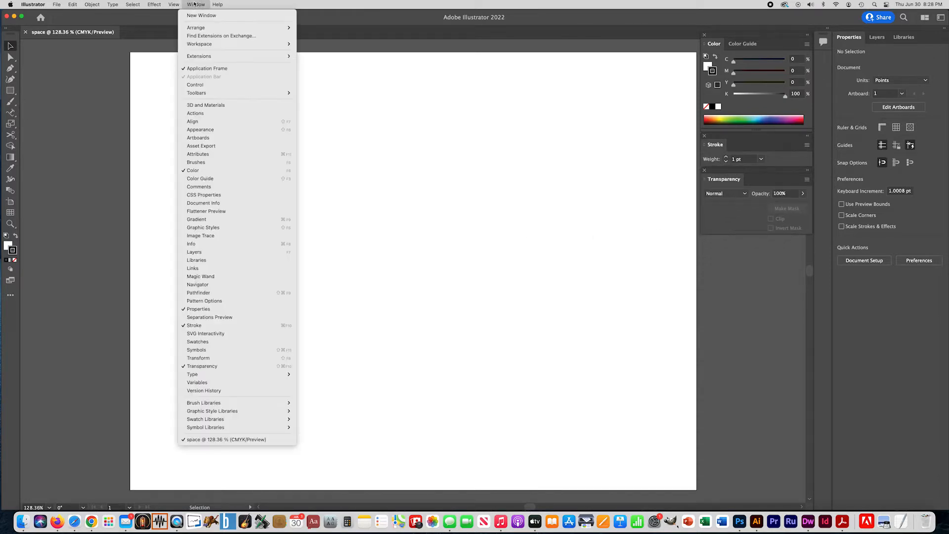
click(234, 220)
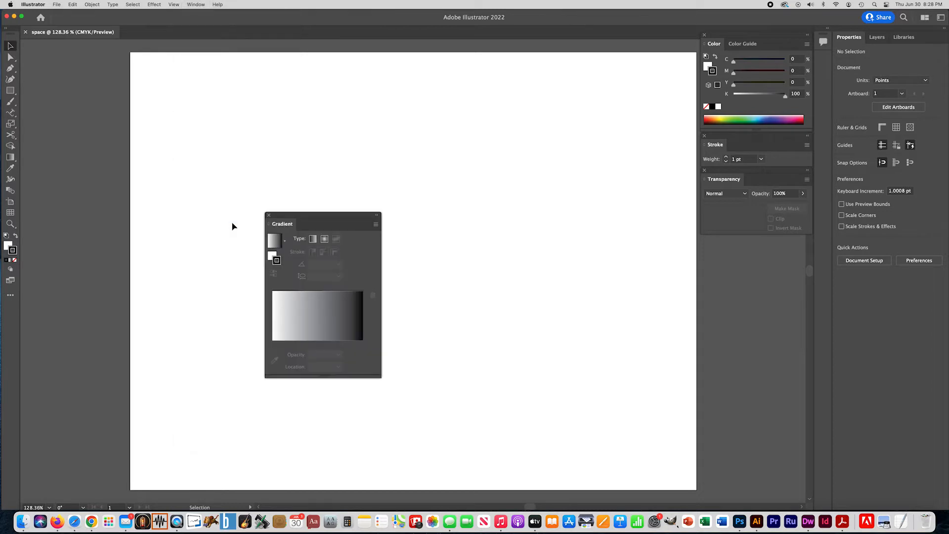
drag(294, 218, 725, 241)
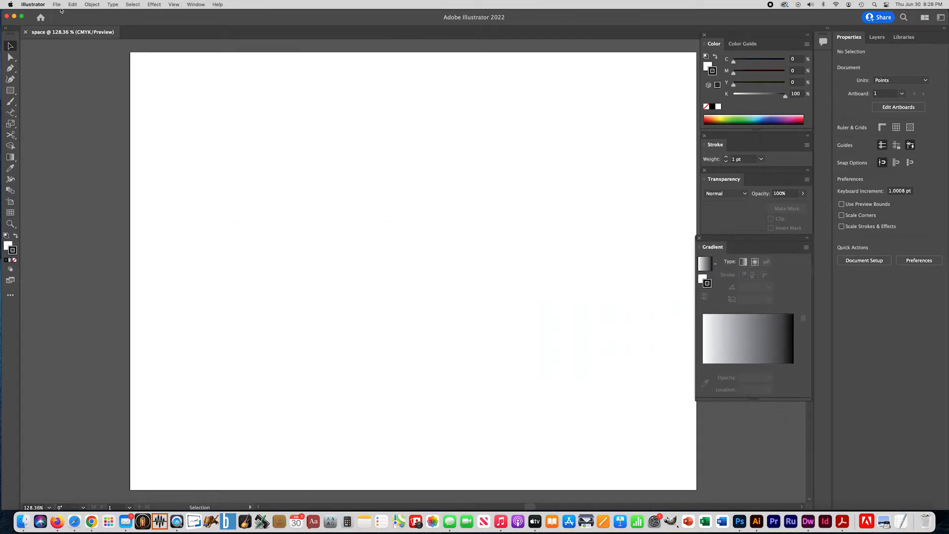
click(196, 4)
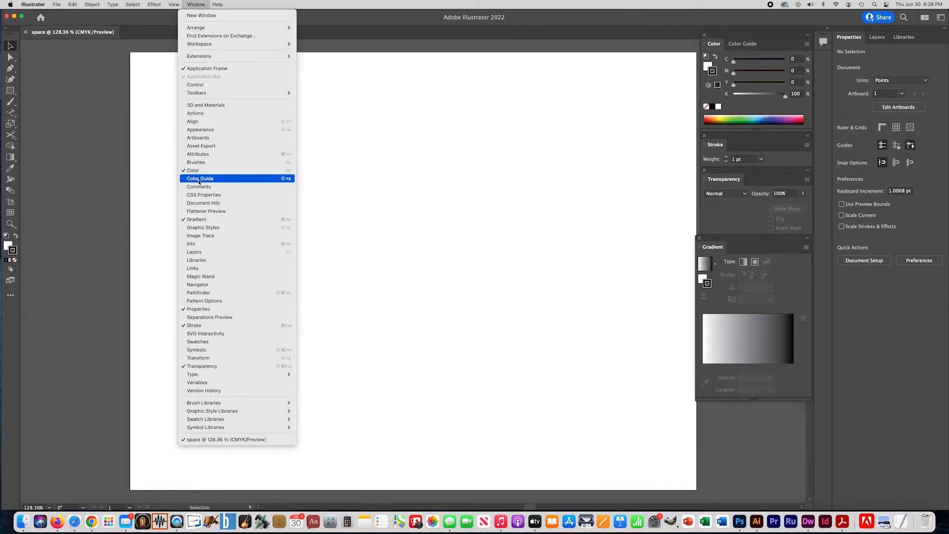
click(207, 341)
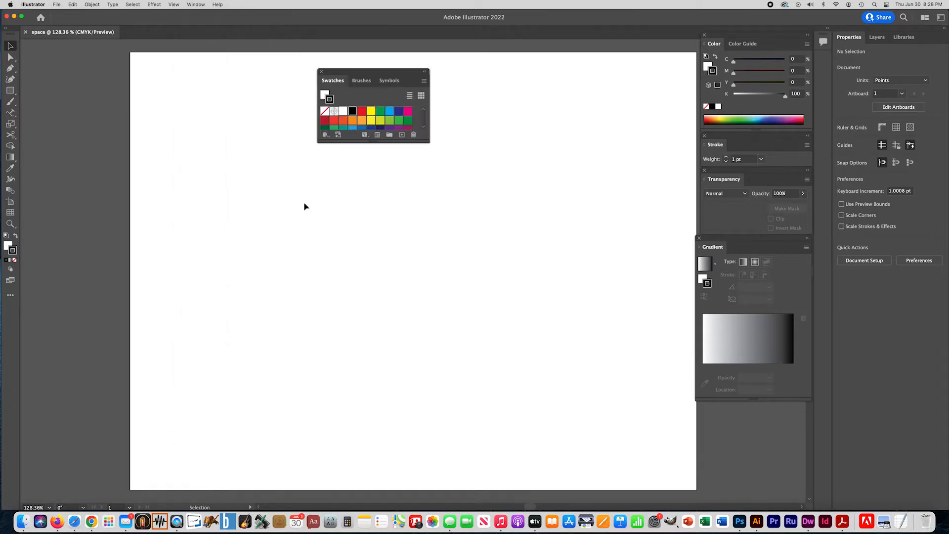
drag(375, 142, 375, 207)
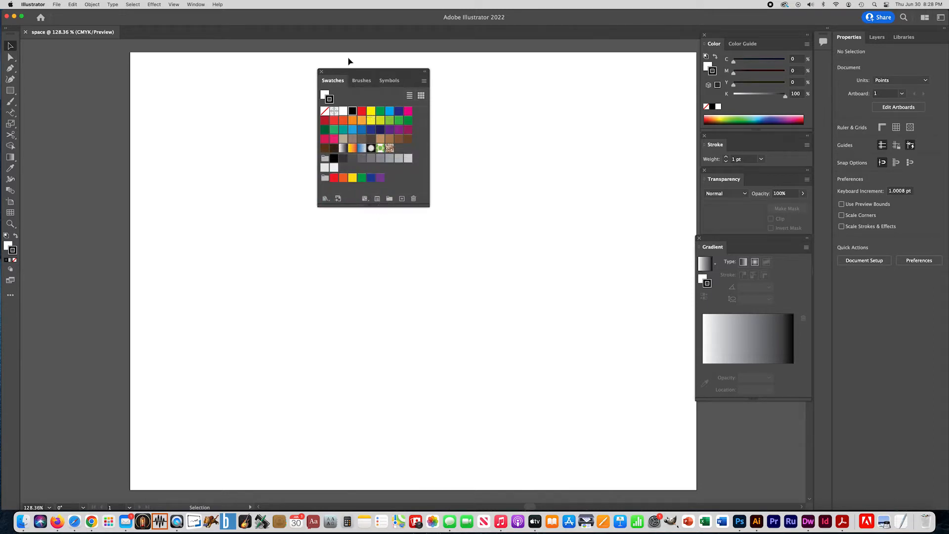
drag(350, 70, 747, 379)
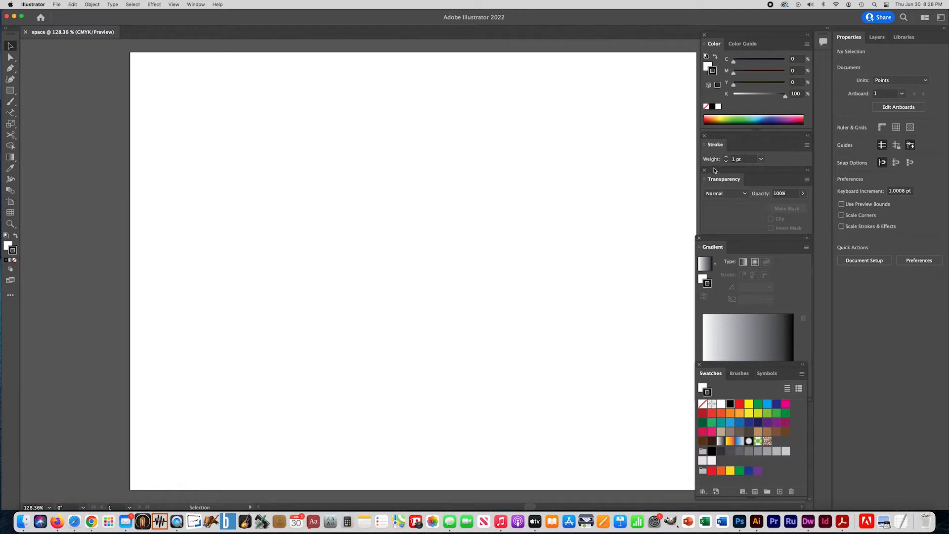
- Dock the Stroke panel as an icon under Comments and move Transparency and Gradient up to close the gap
mouse_move(713, 138)
mouse_down()
mouse_move(791, 102)
mouse_move(823, 60)
mouse_up()
drag(753, 170, 755, 135)
drag(739, 237, 740, 203)
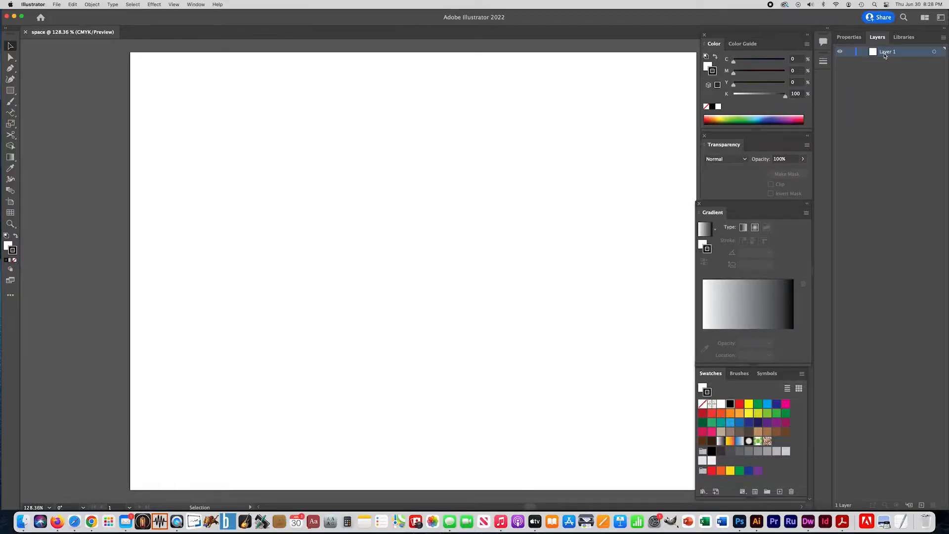
- Rename Layer 1 as BG
double_click(885, 52)
text(BG)
key(Return)
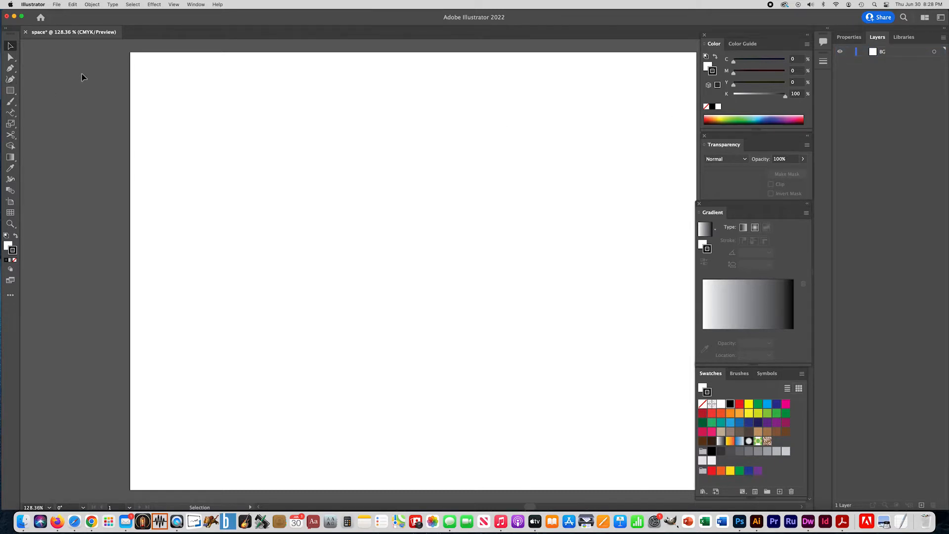
- Activate the Rectangle tool and check which units its size options use, cancelling without creating a shape
scroll(83, 77, right, 2)
scroll(96, 89, right, 4)
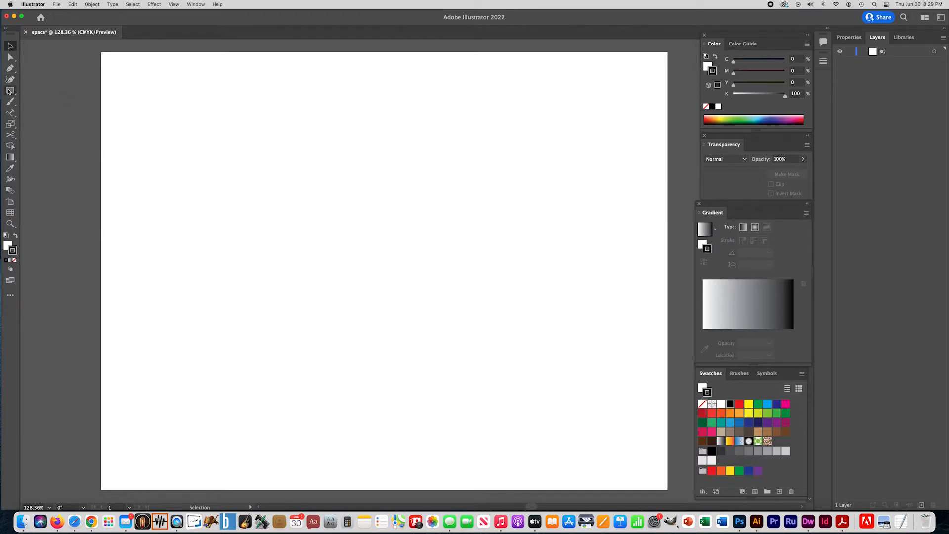
click(7, 91)
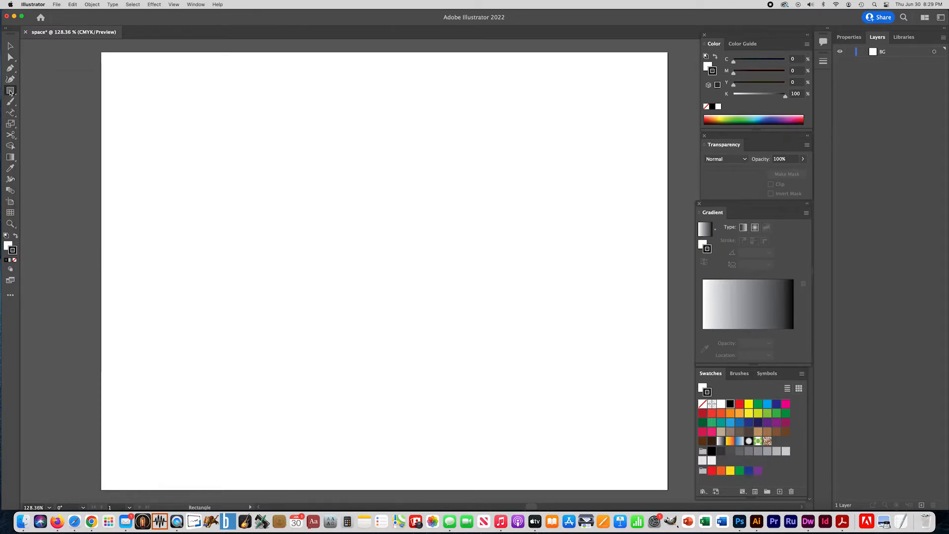
click(269, 115)
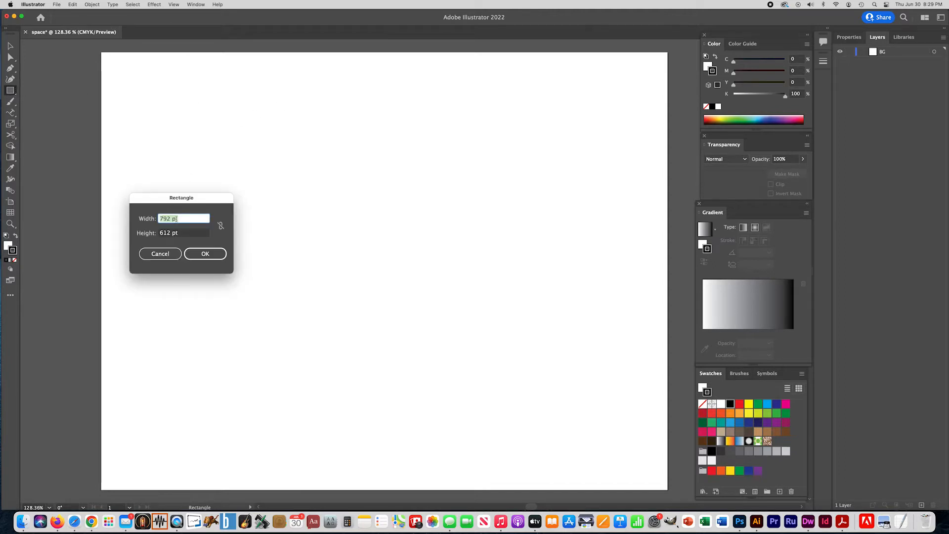
click(150, 255)
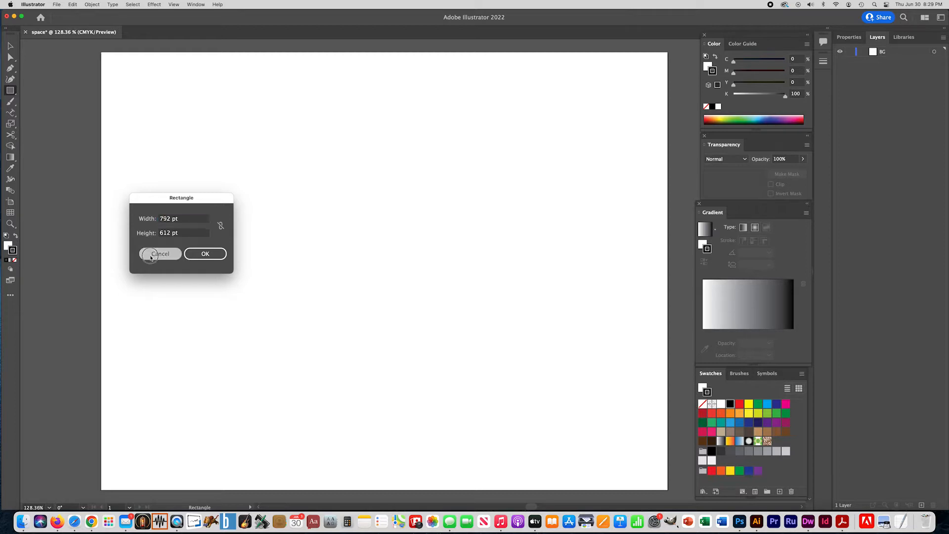
- Set the general measurement units to Inches in the preferences
click(46, 6)
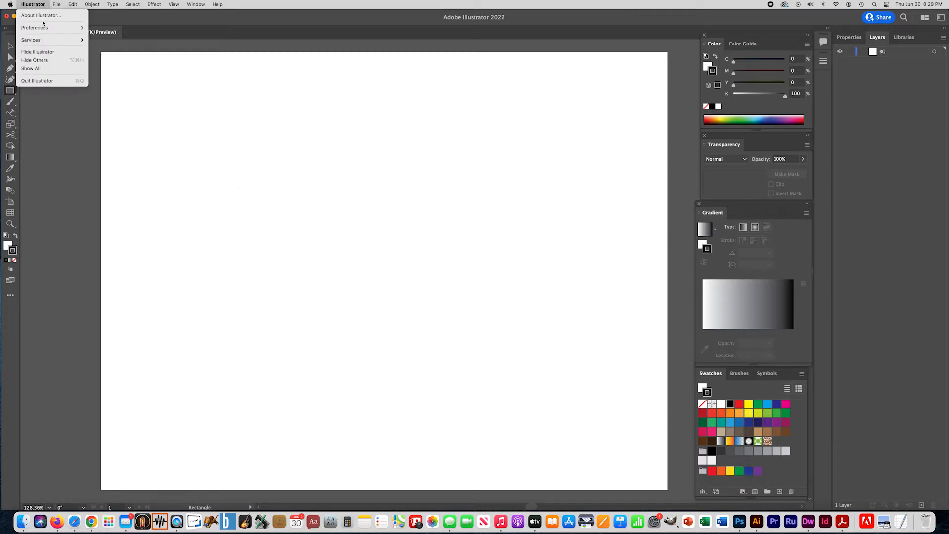
mouse_move(43, 28)
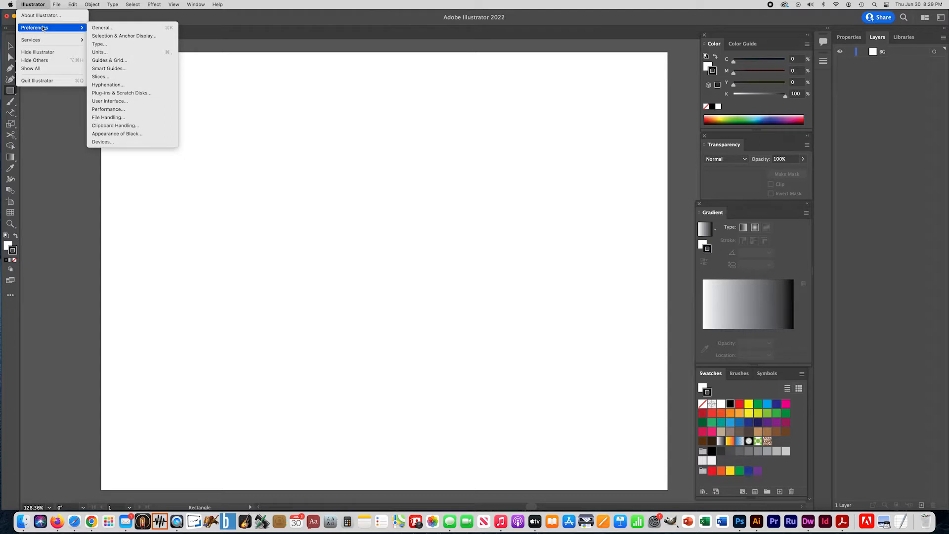
mouse_move(75, 3)
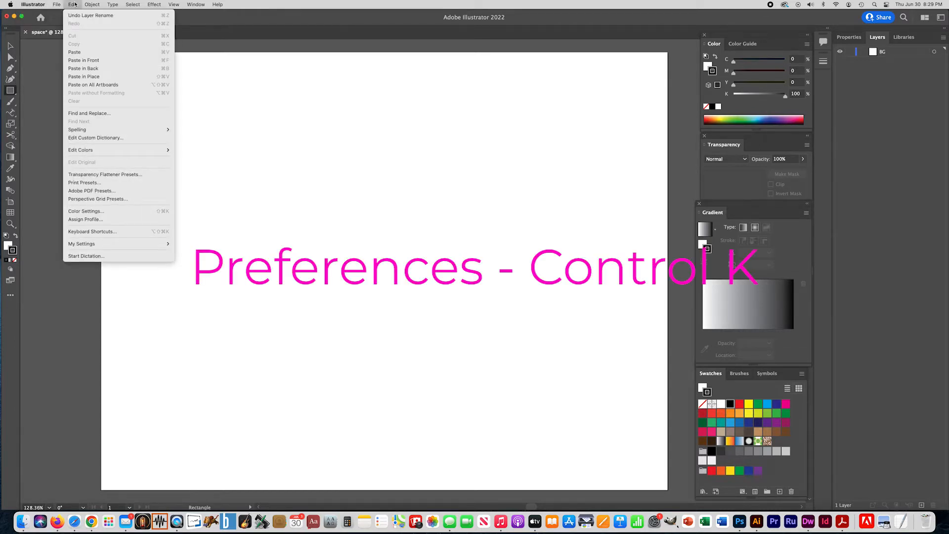
mouse_move(42, 5)
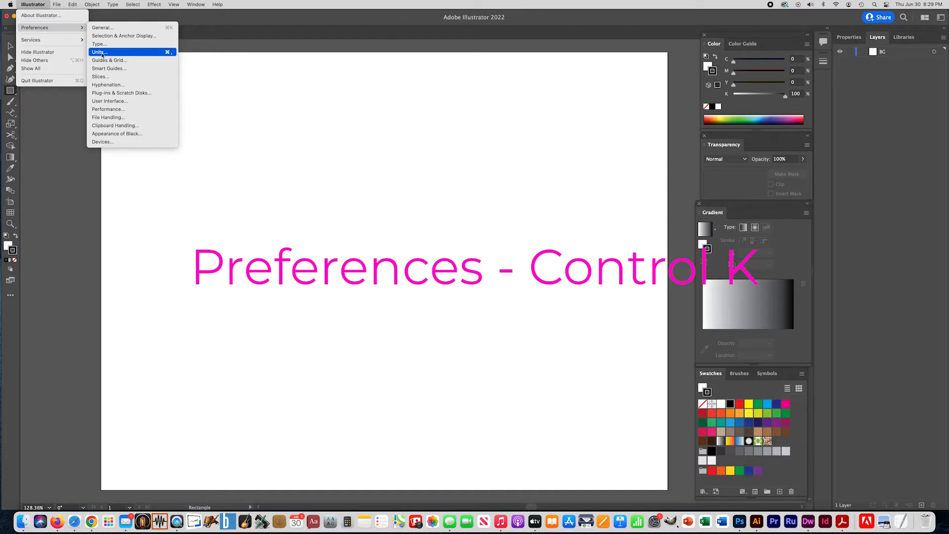
click(97, 53)
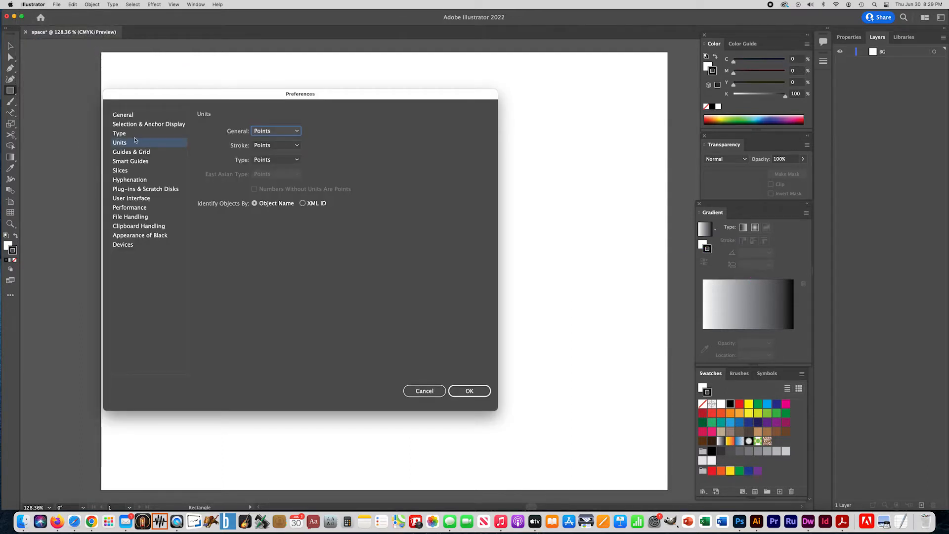
click(261, 132)
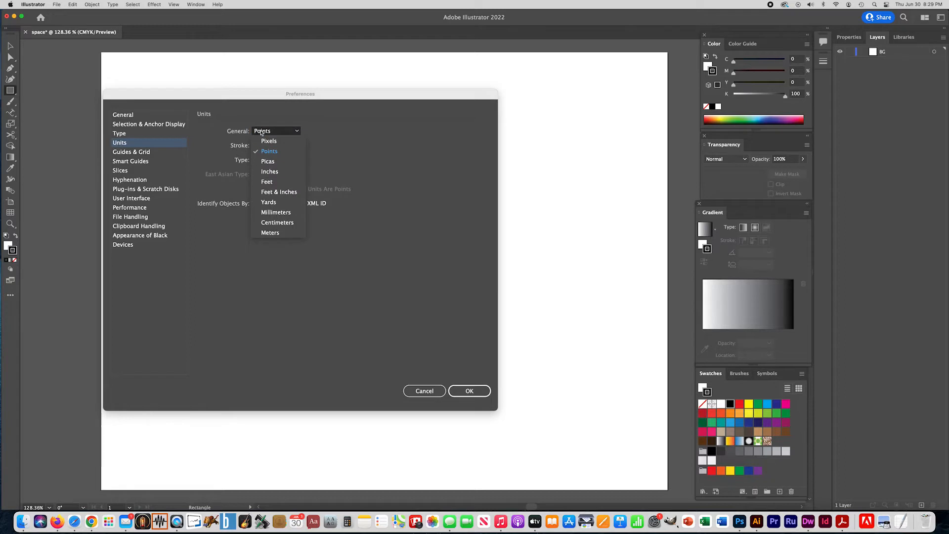
click(267, 173)
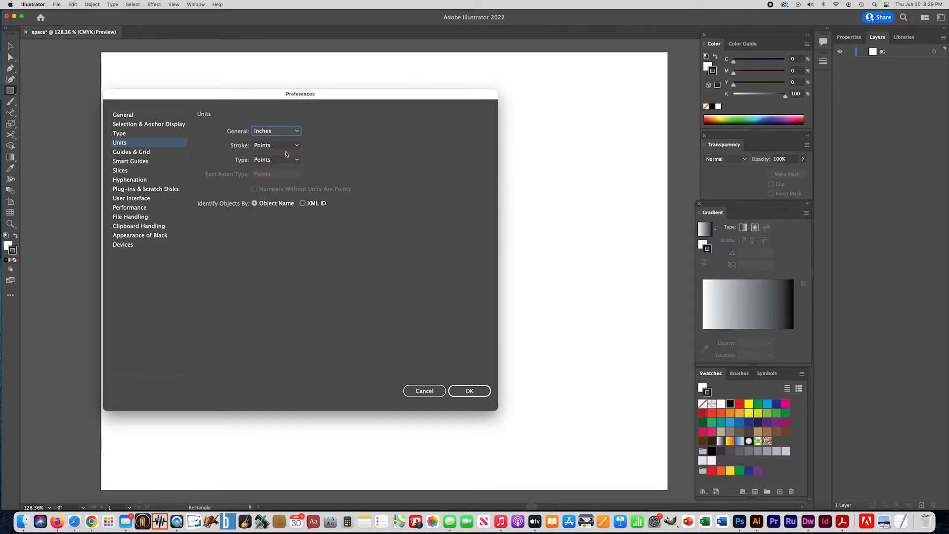
click(469, 391)
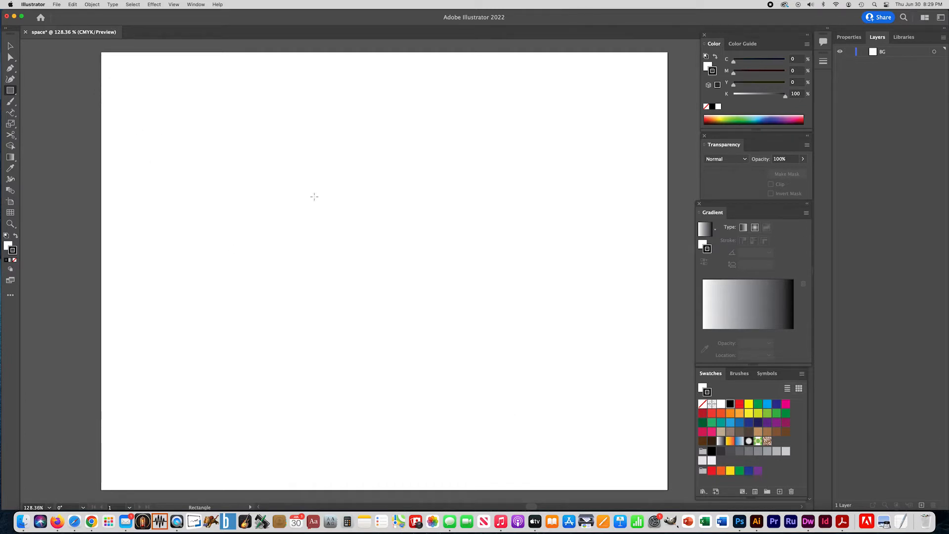
- Create an 11 in by 8.5 in rectangle on the BG layer and align it to cover the whole artboard
click(331, 226)
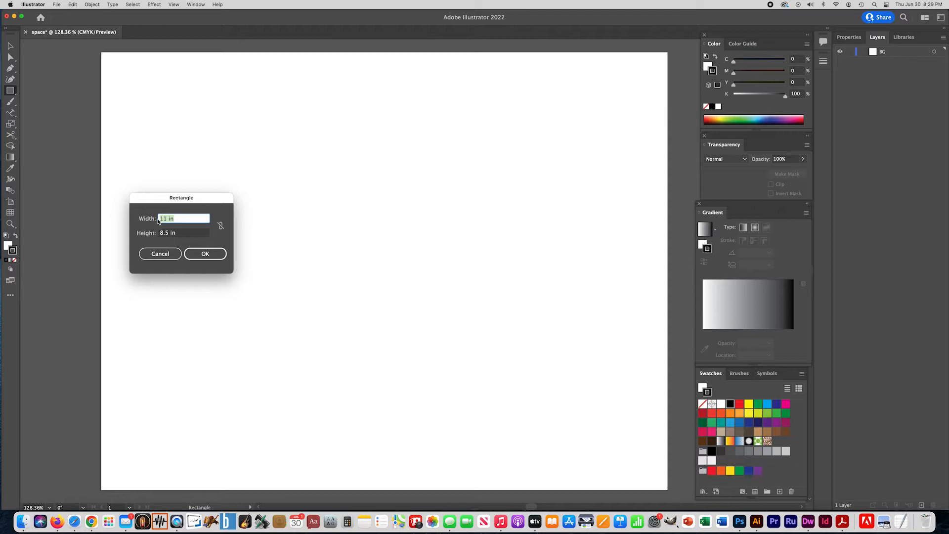
click(203, 255)
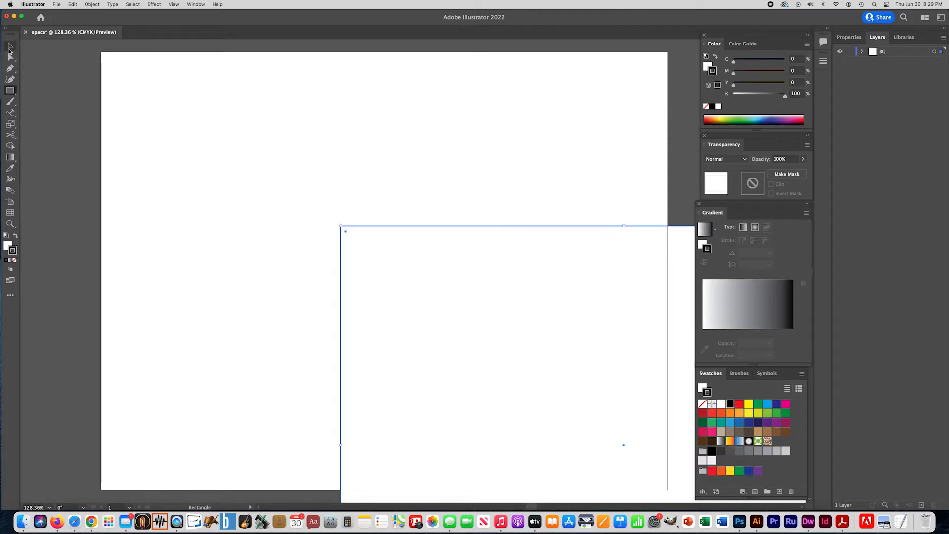
key(v)
drag(429, 227, 189, 55)
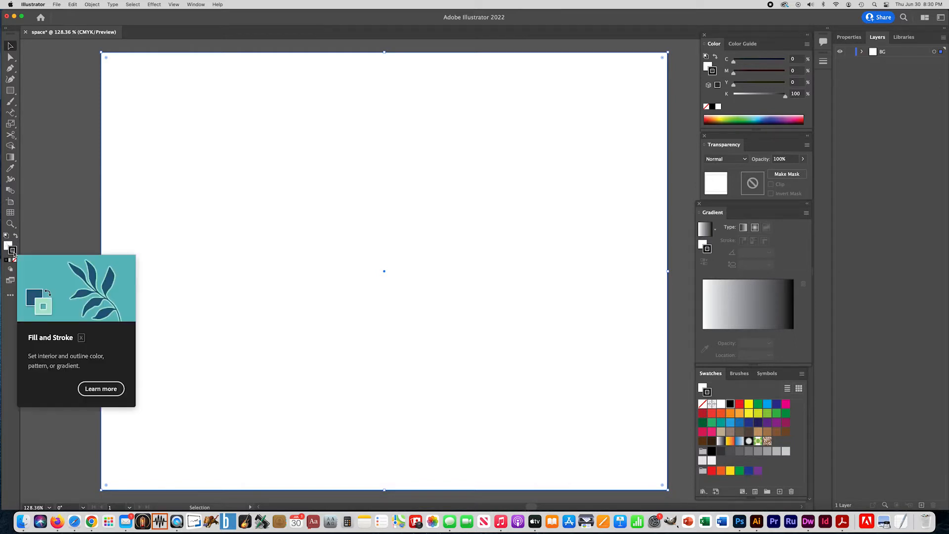
- Remove the stroke from the background rectangle by setting it to None
click(848, 37)
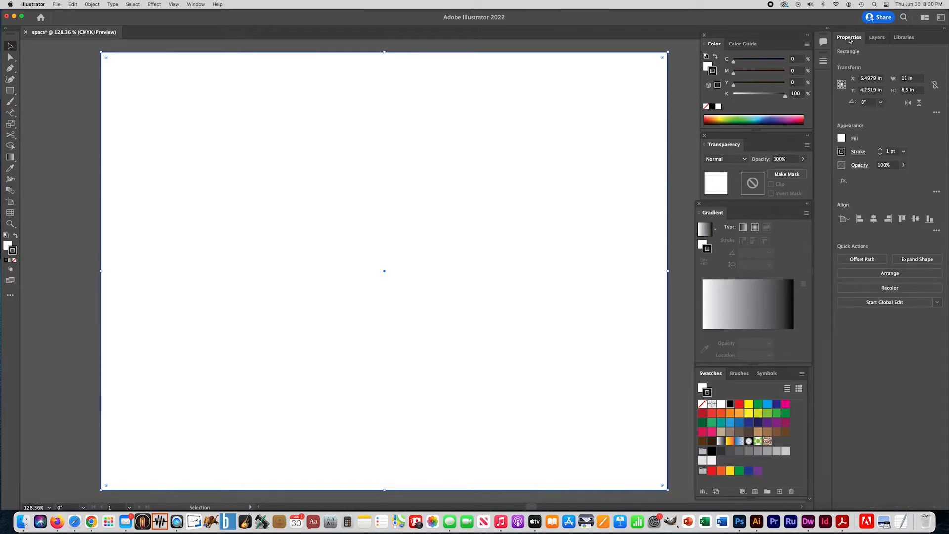
click(842, 152)
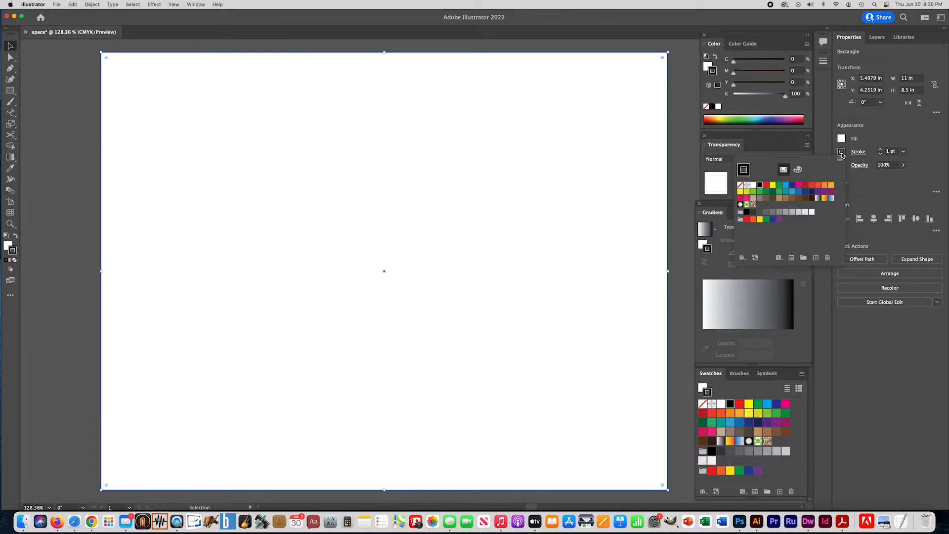
click(740, 185)
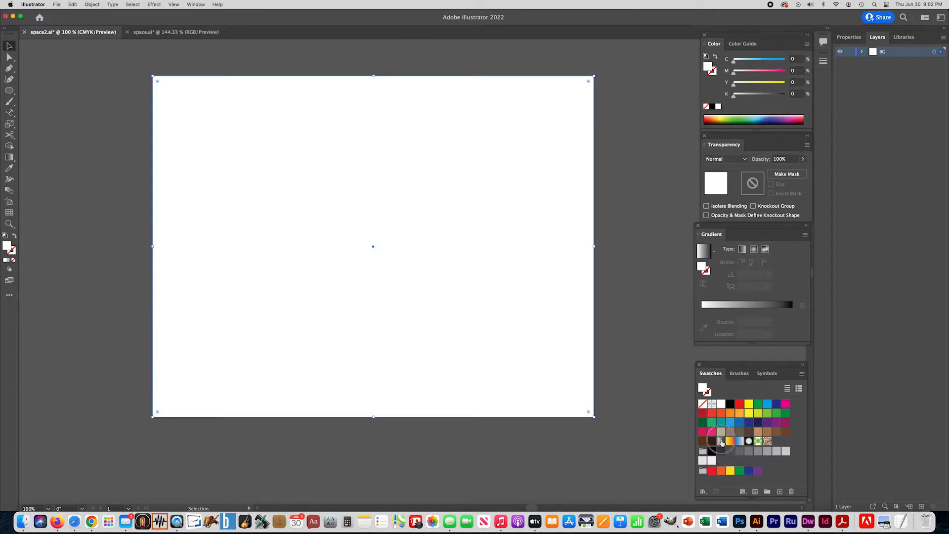
- Fill the background rectangle with a white-to-black radial gradient and move the black stop to about 30% location
click(720, 441)
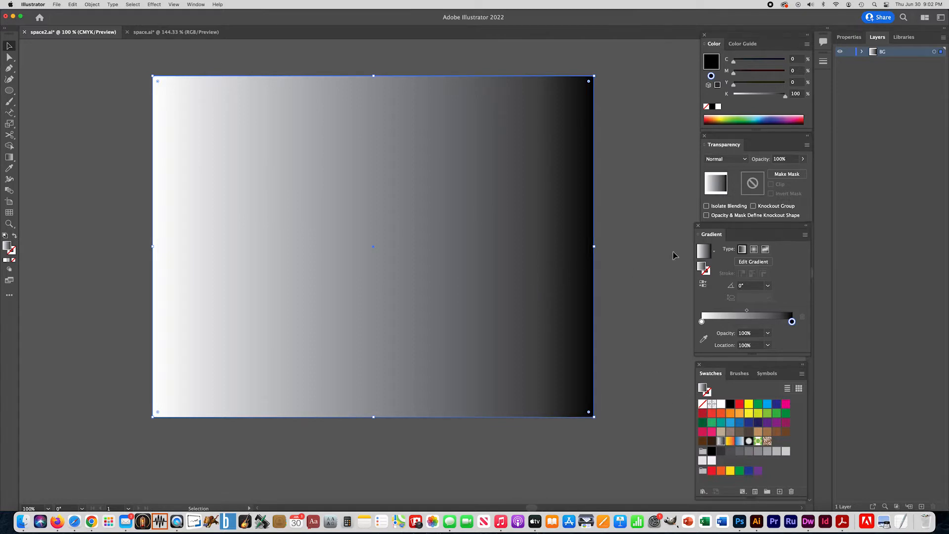
click(754, 250)
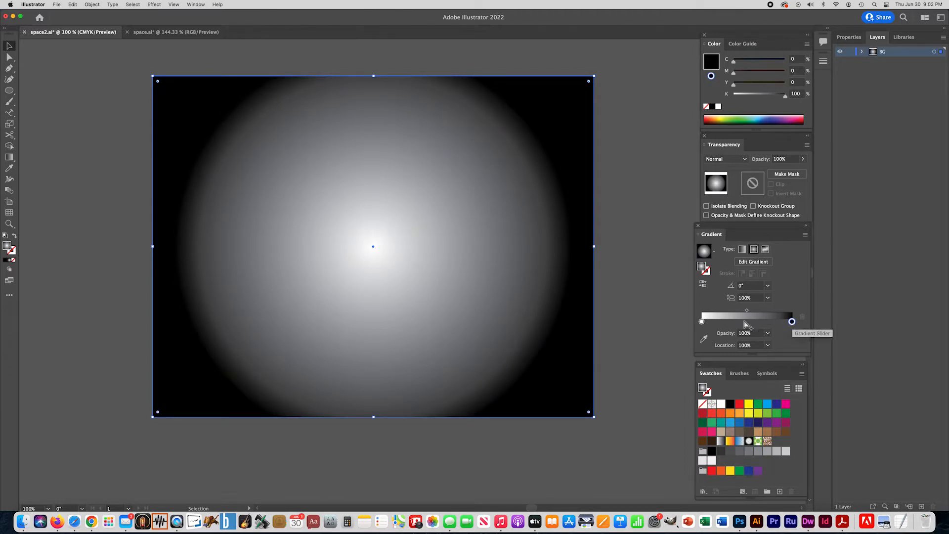
drag(791, 321, 728, 321)
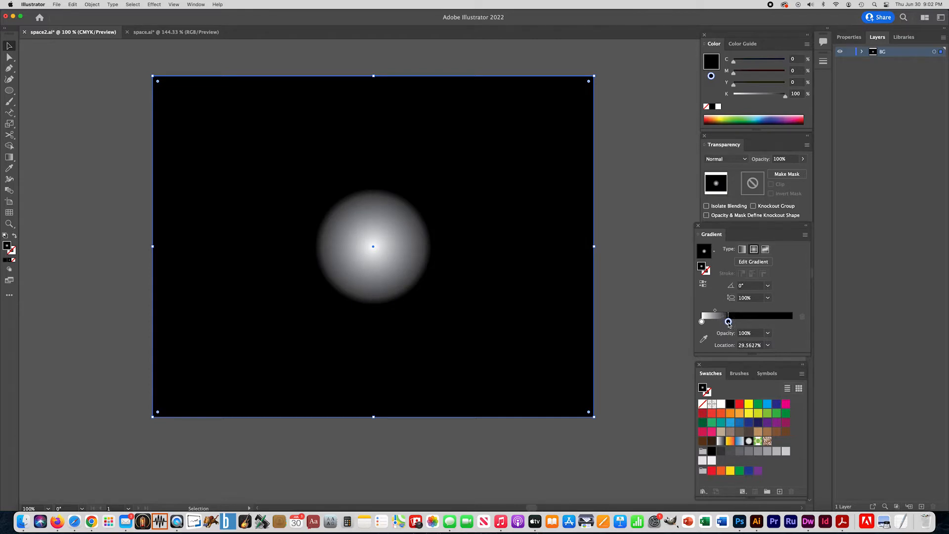
- Color the gradient's first stop orange with M 52 and Y 100, and duplicate it to about 13% location
click(702, 322)
double_click(702, 322)
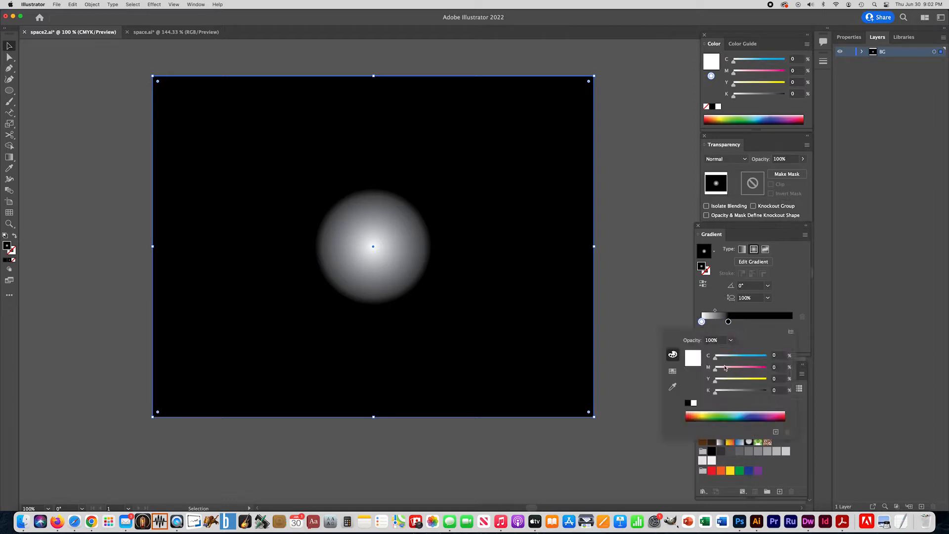
drag(716, 369, 743, 372)
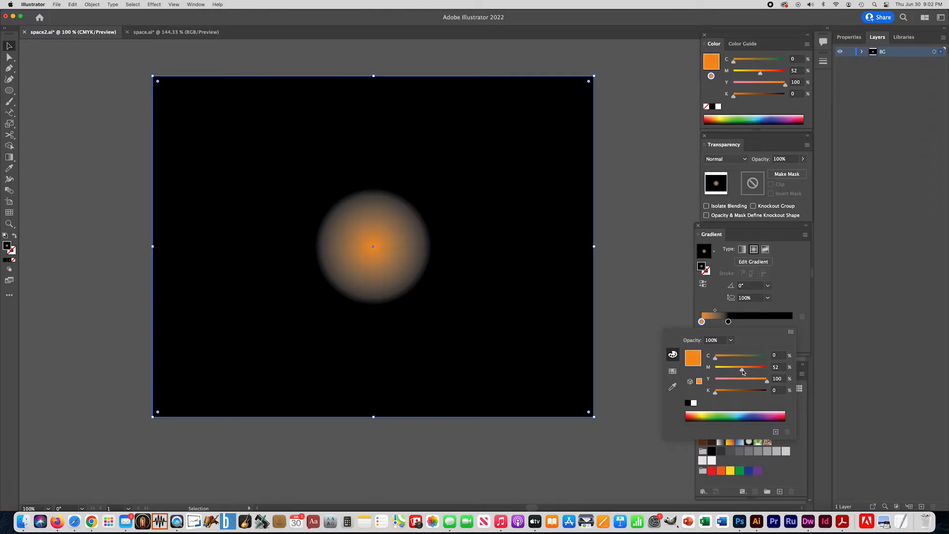
click(702, 324)
drag(702, 324, 715, 325)
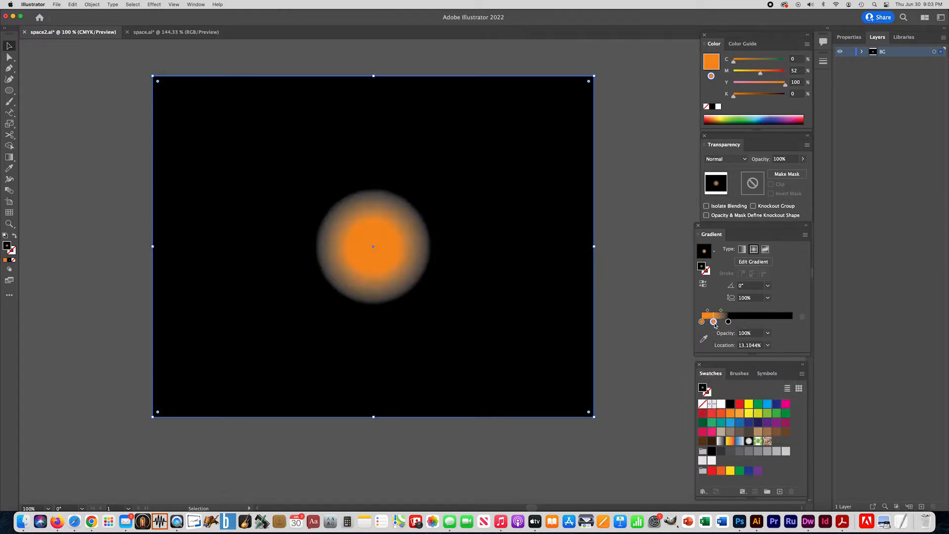
- Change the gradient's first stop at 0% to pale yellow with M 0 and Y 48
click(703, 324)
double_click(702, 324)
drag(742, 371, 712, 371)
drag(767, 382, 739, 383)
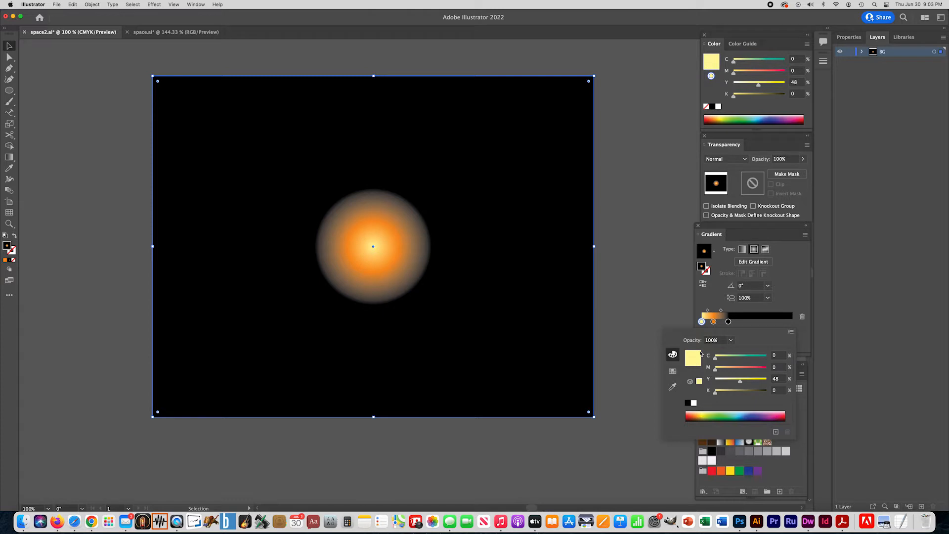
- Warm the black gradient stop by setting it to M 48, Y 100 and K 100
click(728, 321)
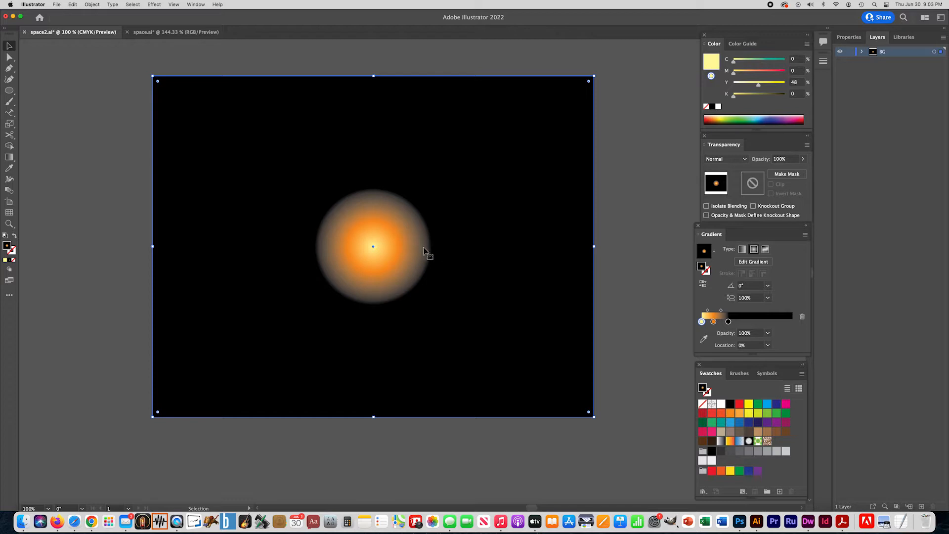
double_click(728, 322)
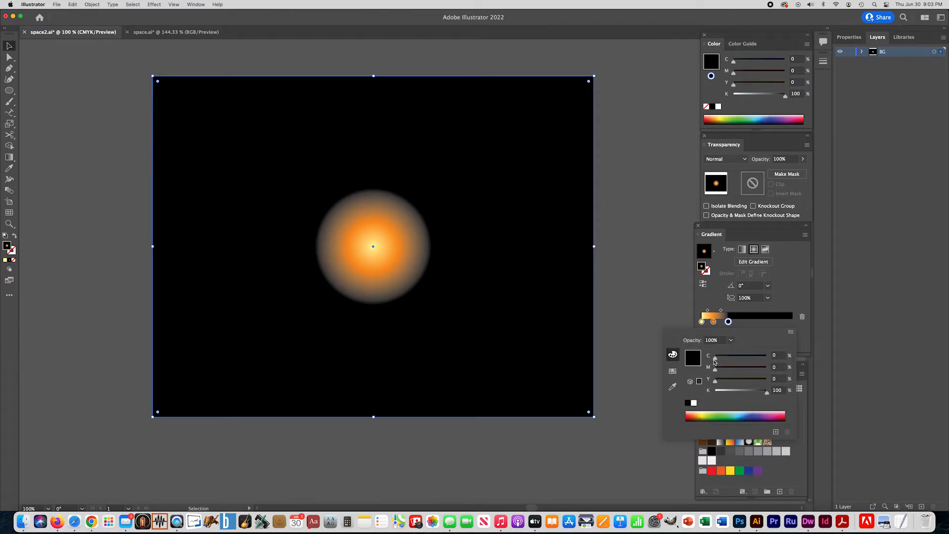
drag(716, 383, 743, 371)
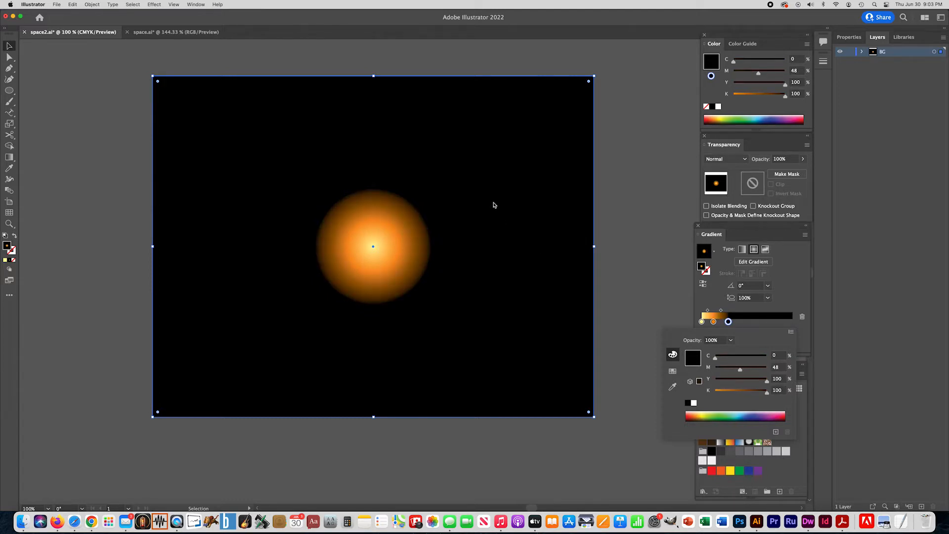
- Extend the black stop to the far end of the gradient and shift the midpoint before it to about 13%
mouse_move(728, 321)
mouse_down()
mouse_move(793, 320)
mouse_move(721, 312)
mouse_up()
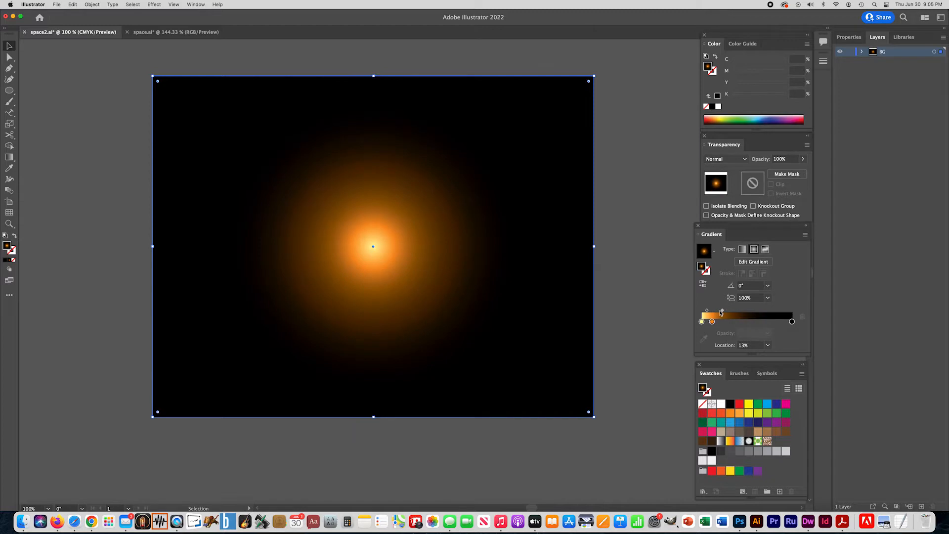
drag(722, 310, 715, 311)
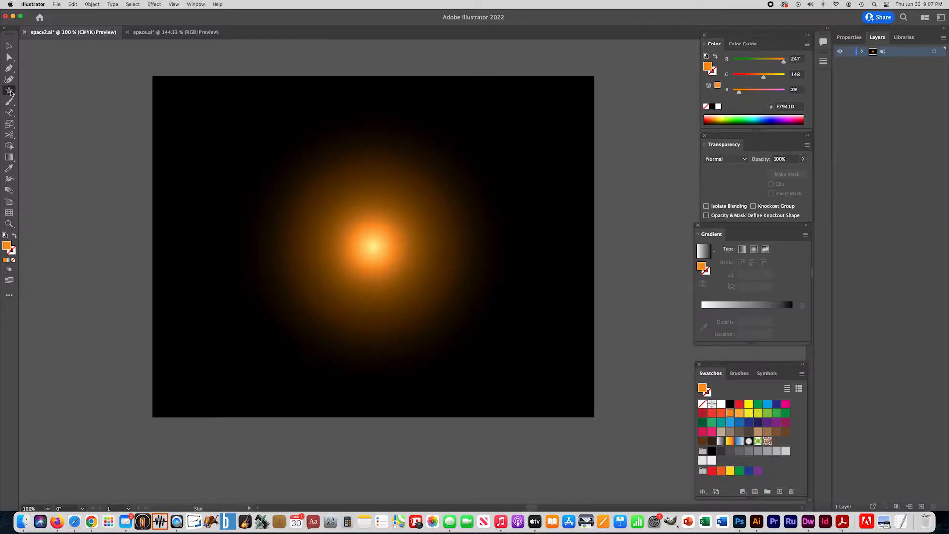
- Create a 25-point star at the glow's center with Radius 1 of 4 in and Radius 2 of 1 in
drag(11, 92, 49, 127)
click(370, 246)
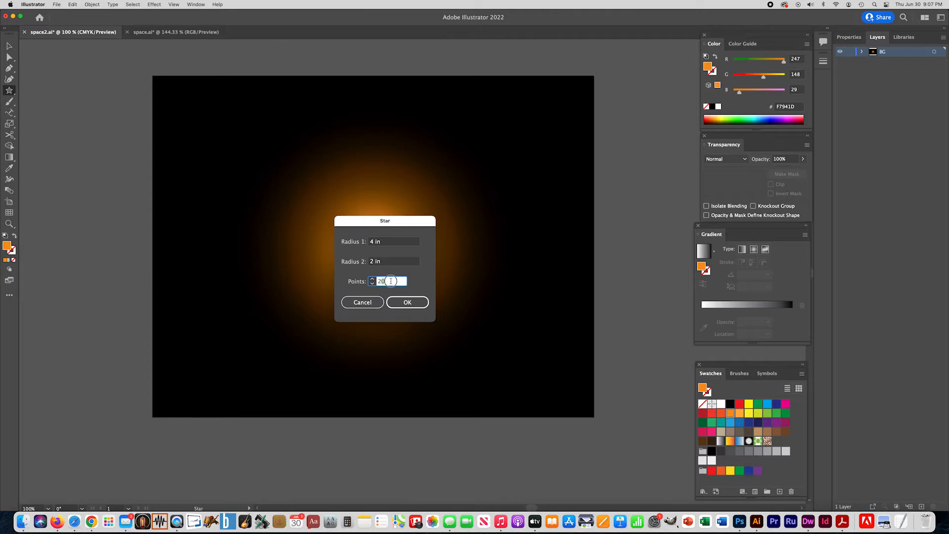
click(373, 263)
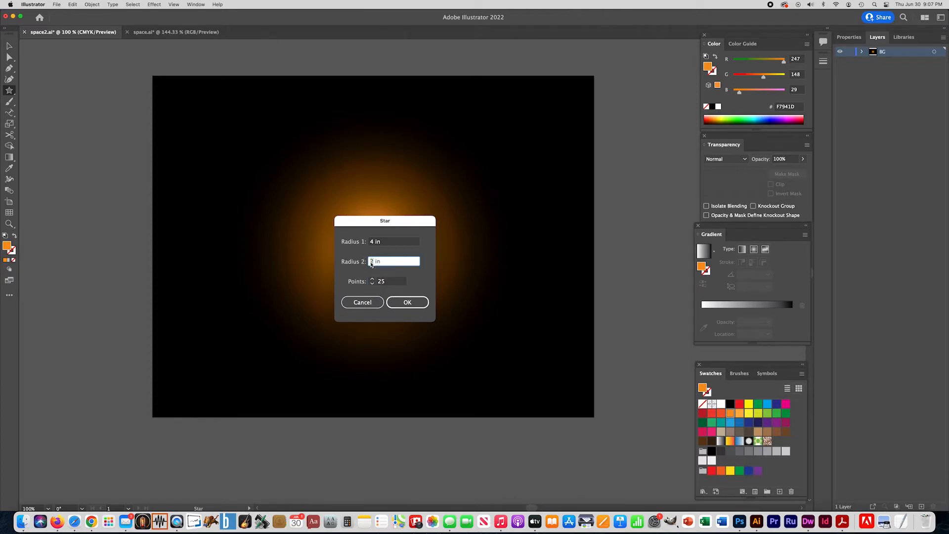
text(1)
click(406, 303)
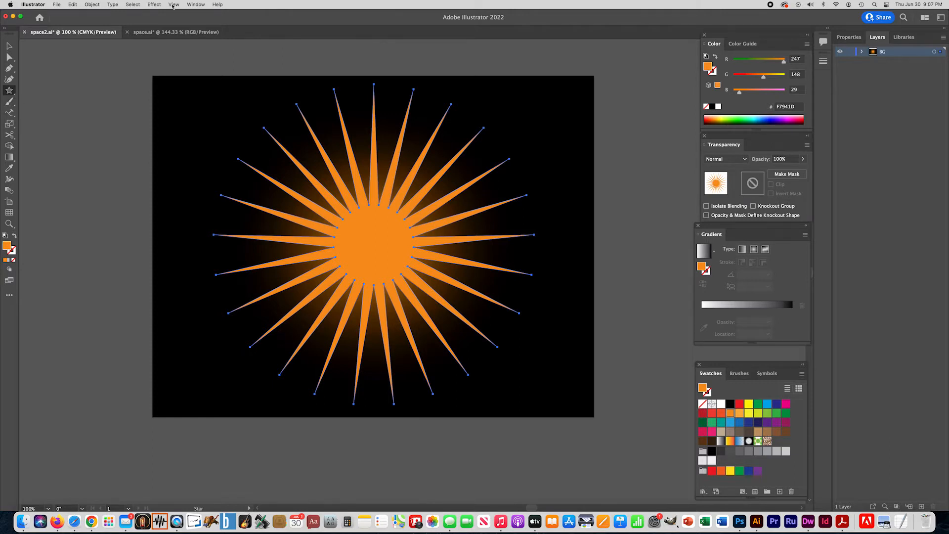
- Apply a Gaussian Blur with a radius of about 15.4 pixels to the star
click(155, 4)
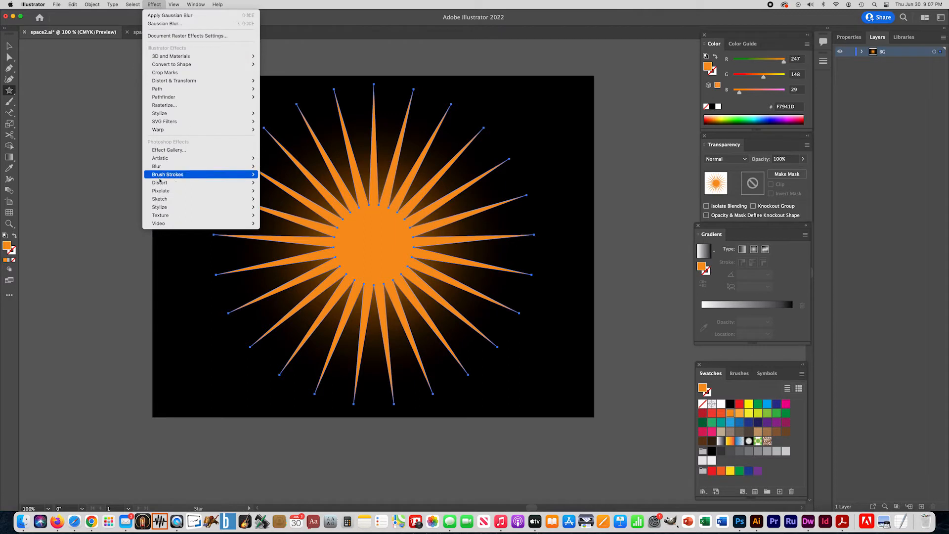
mouse_move(160, 168)
click(267, 166)
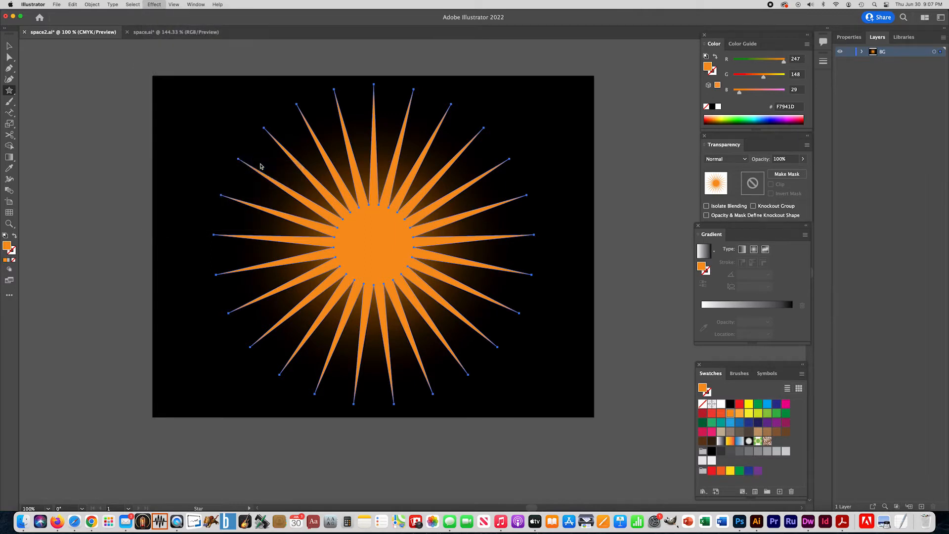
drag(445, 269, 442, 271)
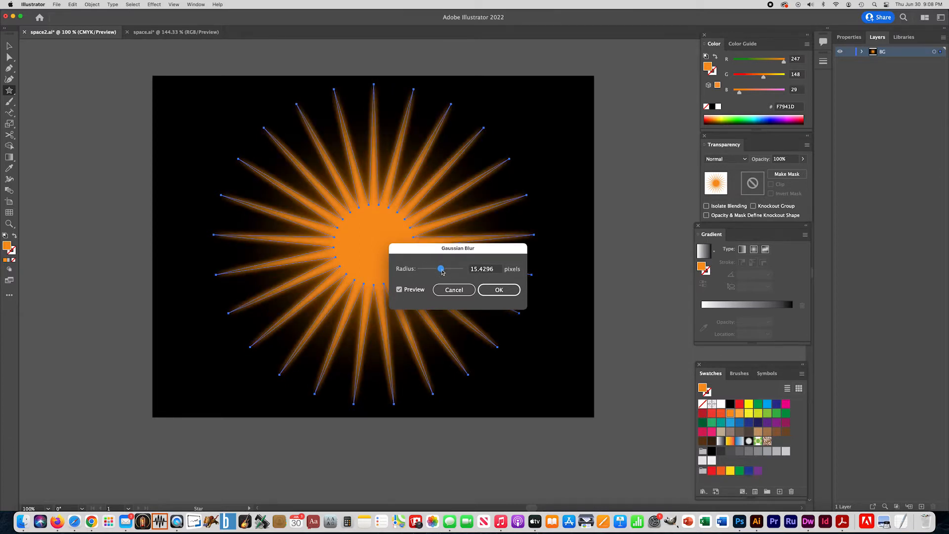
click(500, 290)
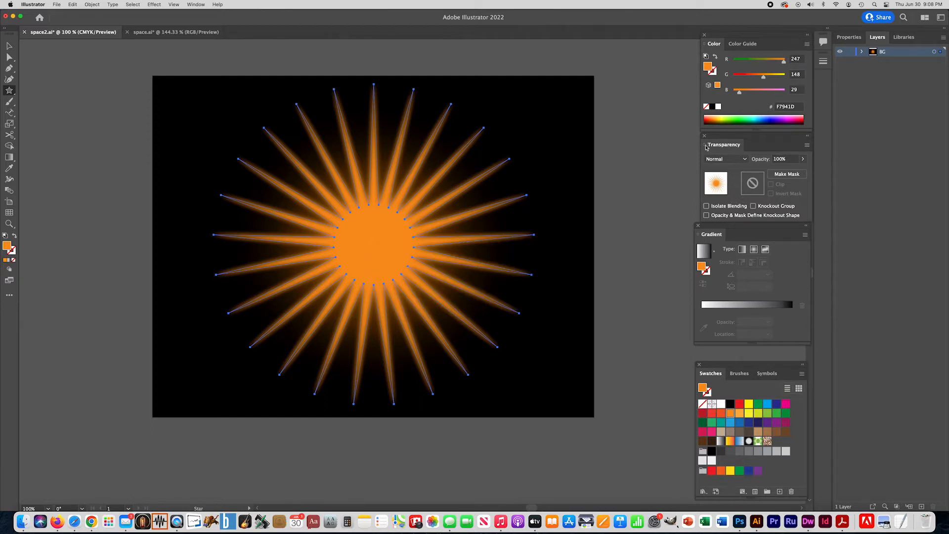
- Lower the blurred star's opacity to 26% and deselect it
click(803, 159)
drag(803, 171, 776, 171)
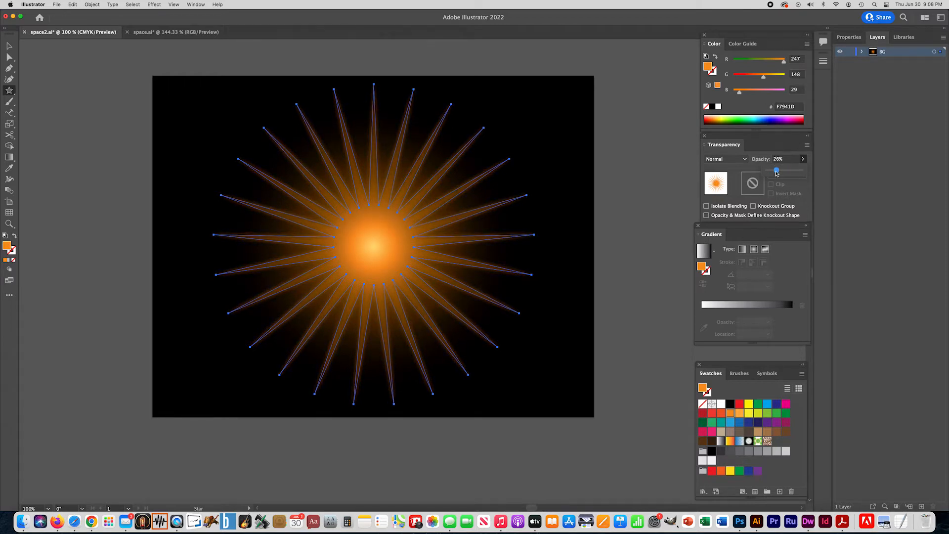
click(9, 46)
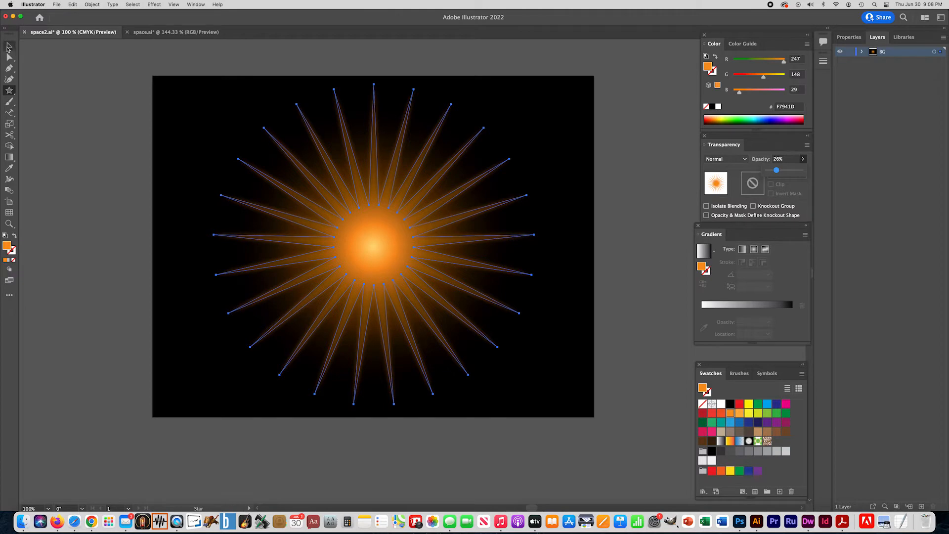
click(59, 73)
- Reselect the star and reduce its opacity to 11%, leaving it deselected
click(454, 236)
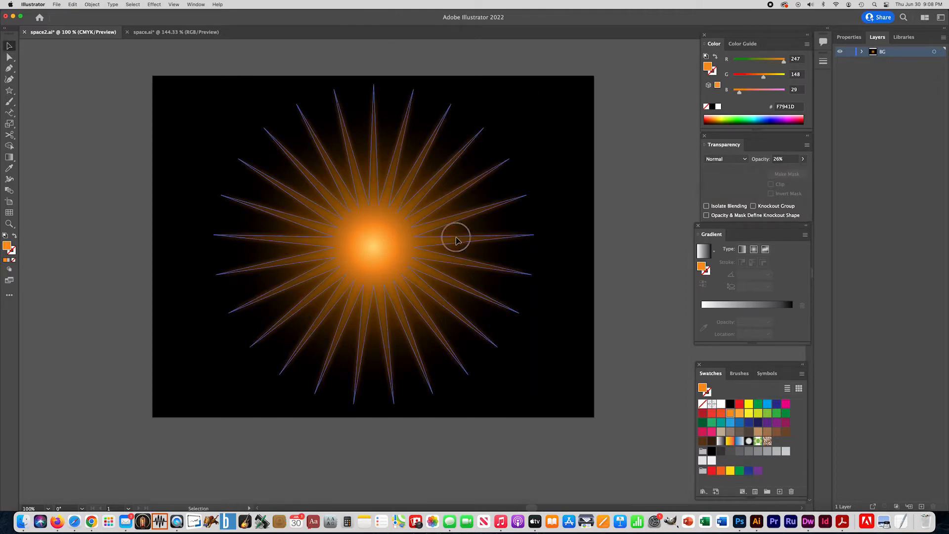
click(802, 158)
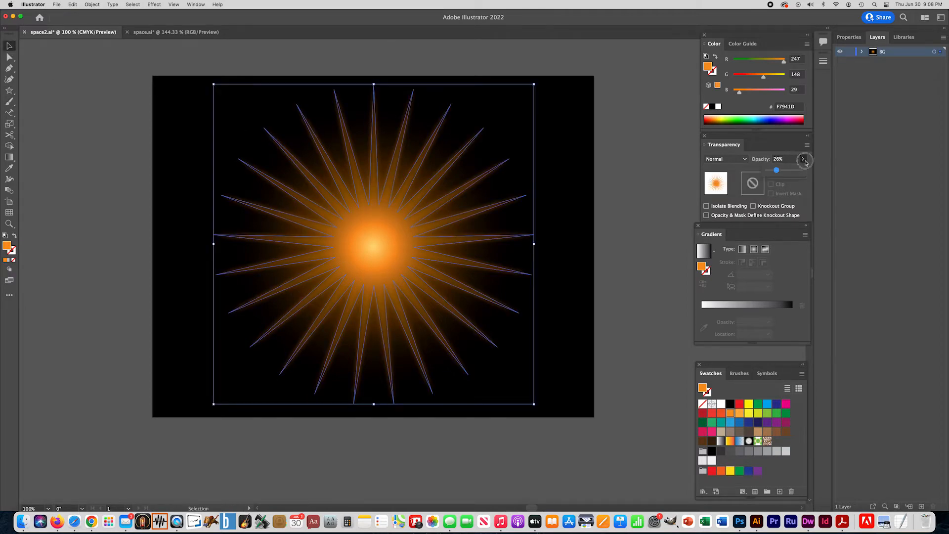
click(599, 113)
click(444, 163)
click(802, 160)
drag(776, 171, 771, 171)
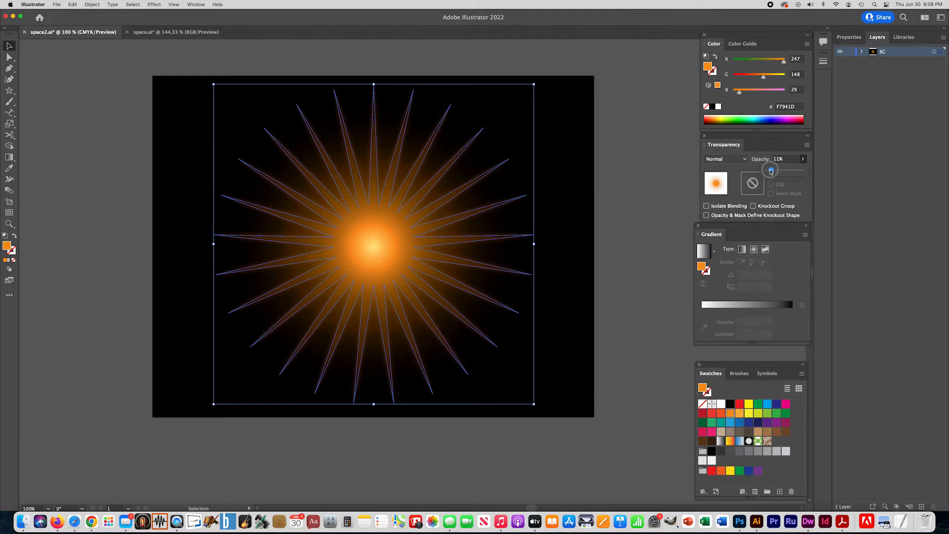
click(641, 165)
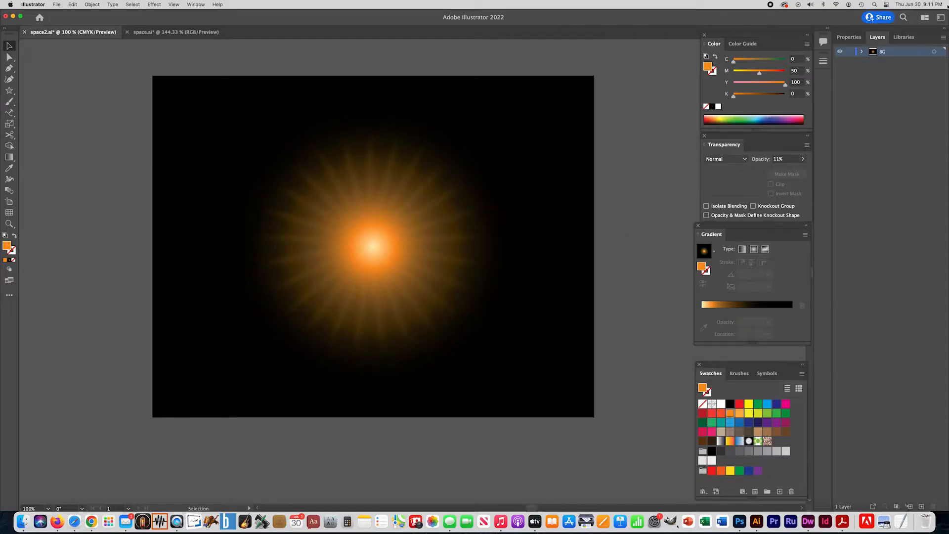
- Lock the BG layer and create a new layer named "planet 1"
click(849, 52)
click(943, 38)
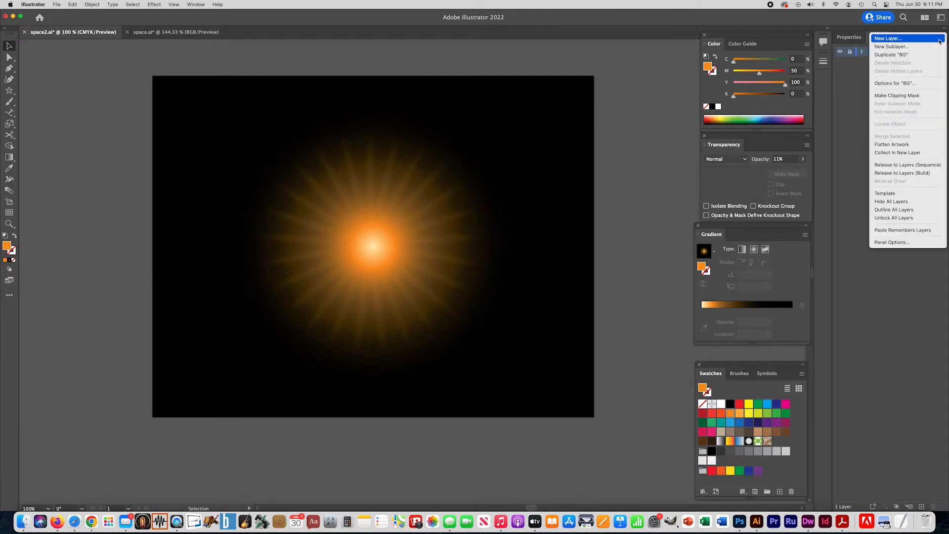
click(900, 38)
text(planet 1)
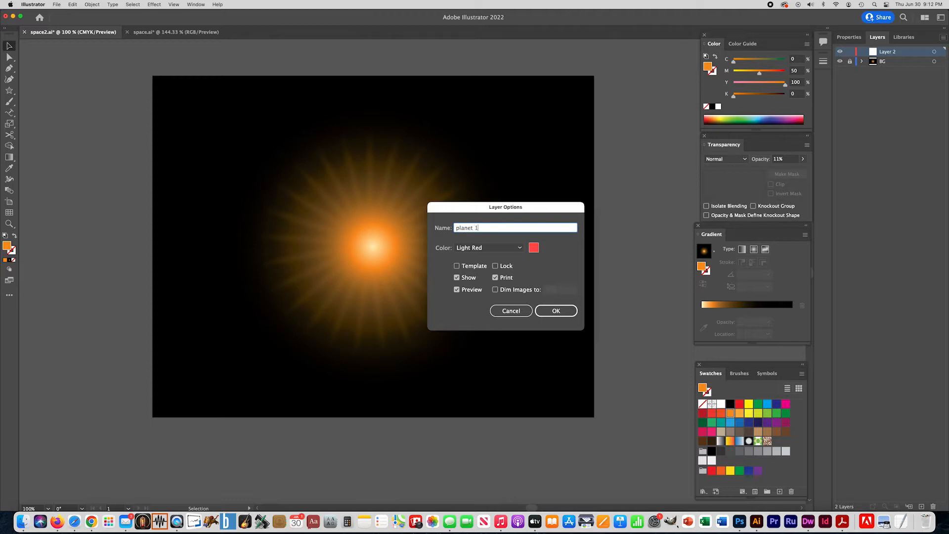
key(Return)
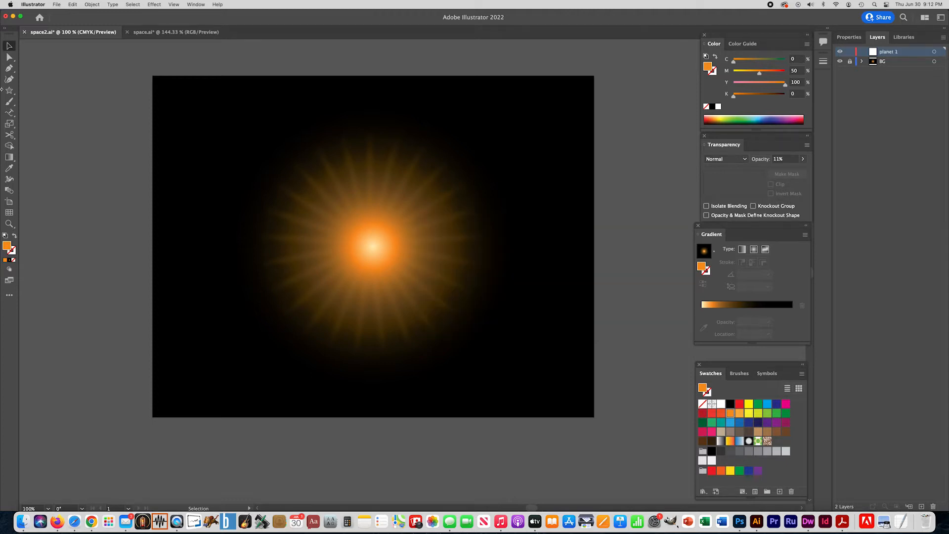
- Draw a circle to the upper left of the sun and fill it with a linear gradient, white facing the sun and black opposite
drag(9, 91, 39, 100)
drag(206, 115, 310, 230)
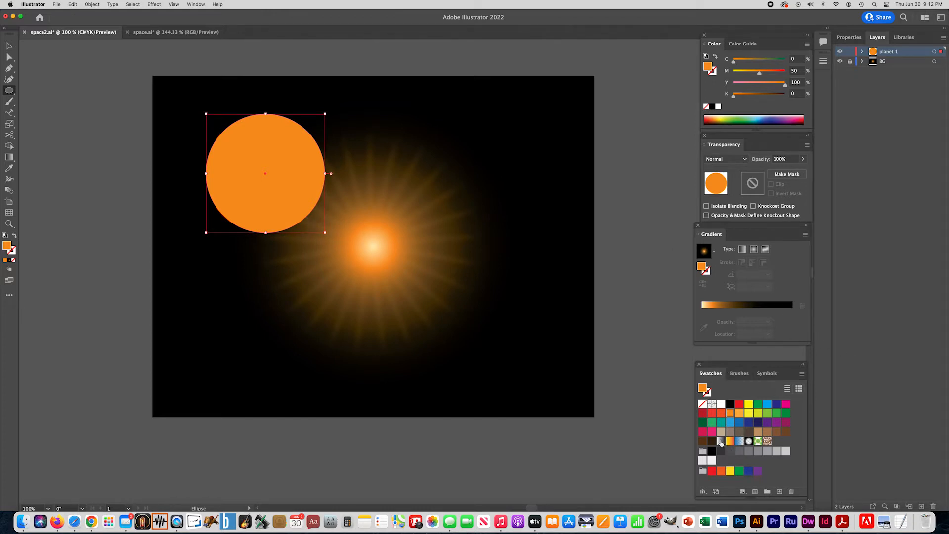
click(721, 440)
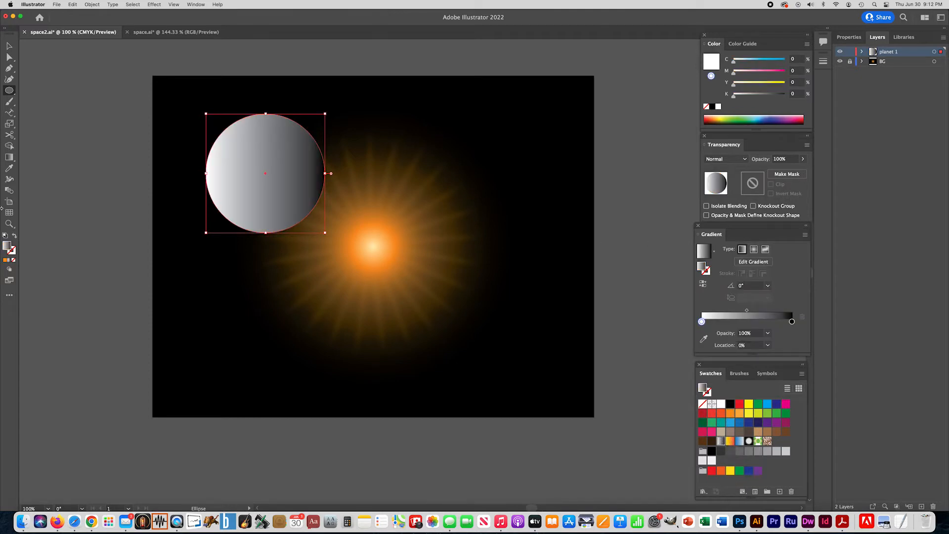
click(9, 157)
drag(315, 213, 222, 133)
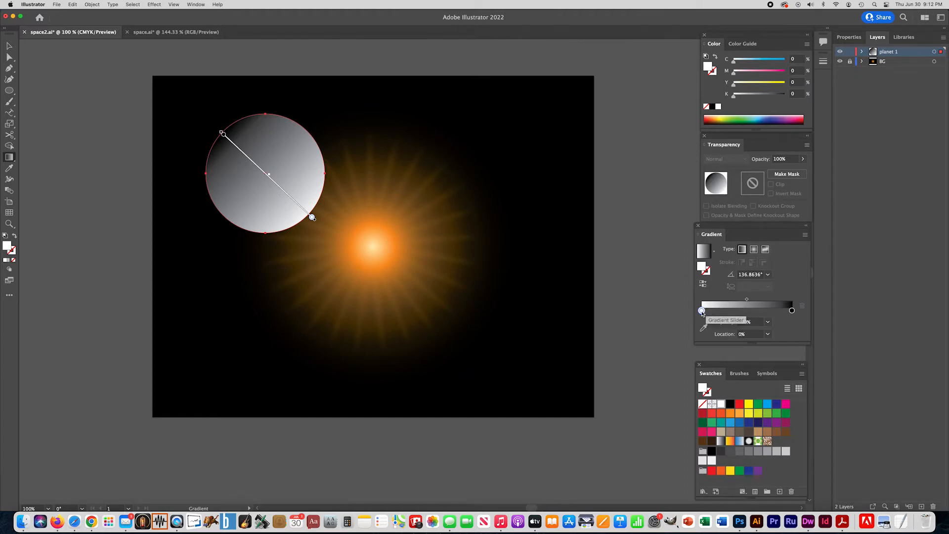
- Duplicate the planet gradient's white stop to about 13% location and color the copy yellow with Y 64
drag(702, 311, 714, 312)
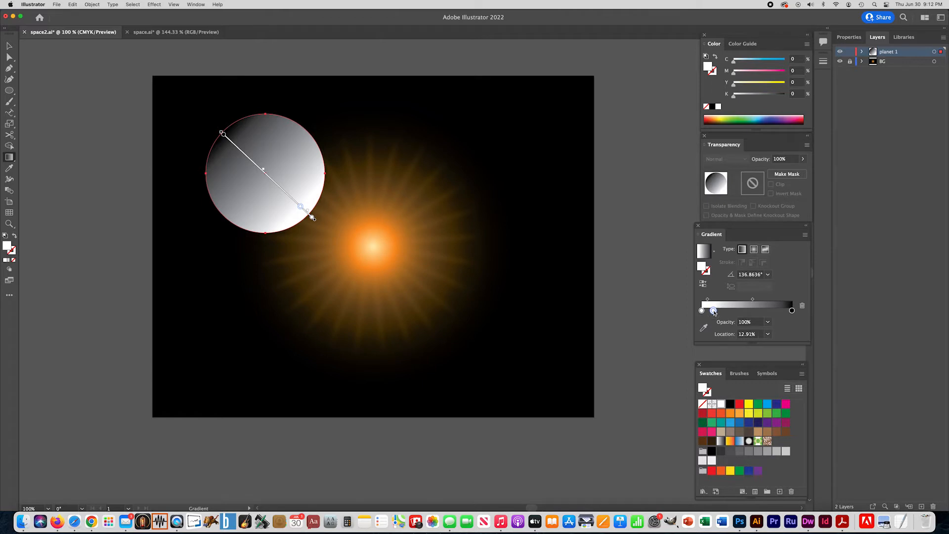
double_click(713, 311)
drag(716, 369, 749, 372)
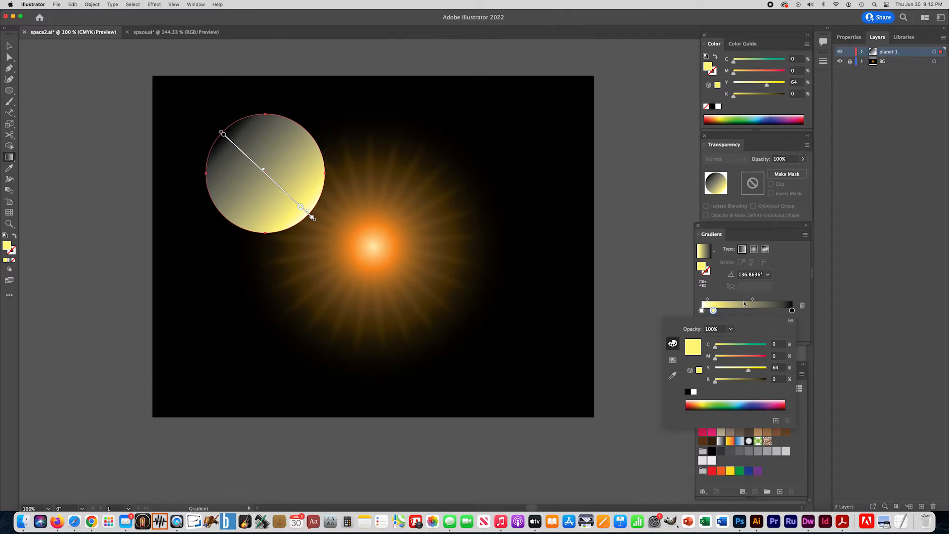
- Duplicate the yellow stop to about 47% location and color the copy red with M 100 and Y 100
click(733, 312)
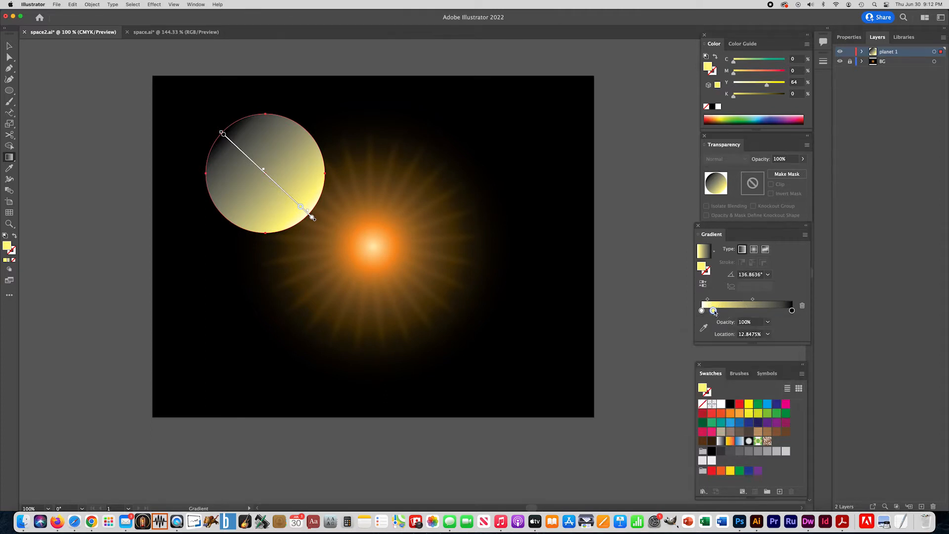
alt+drag(713, 311, 744, 312)
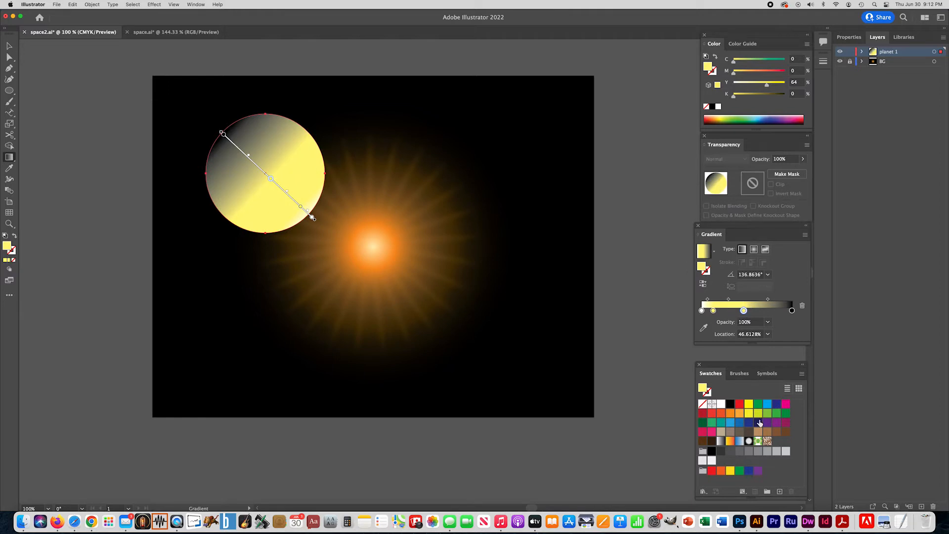
click(740, 404)
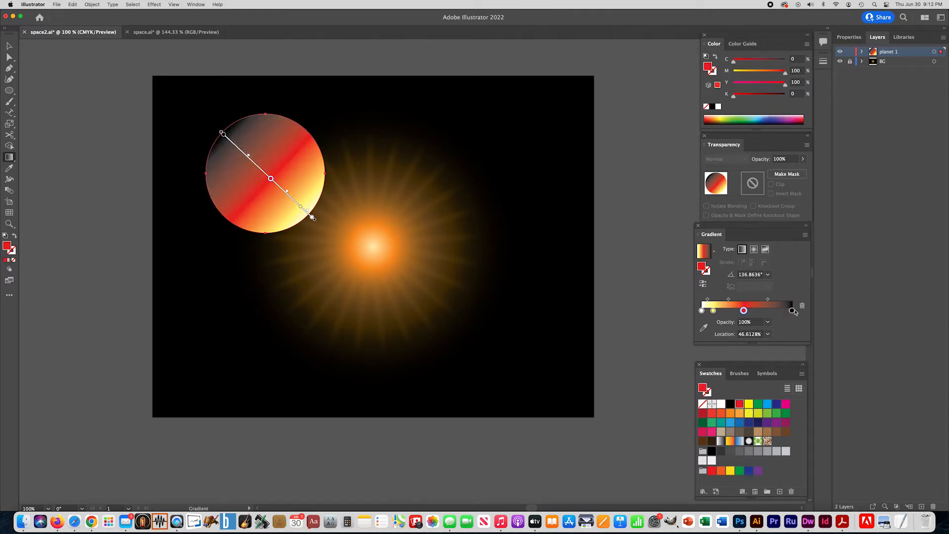
- Tint the black end stop of the planet's gradient with M 43, Y 100 and K 100
double_click(792, 311)
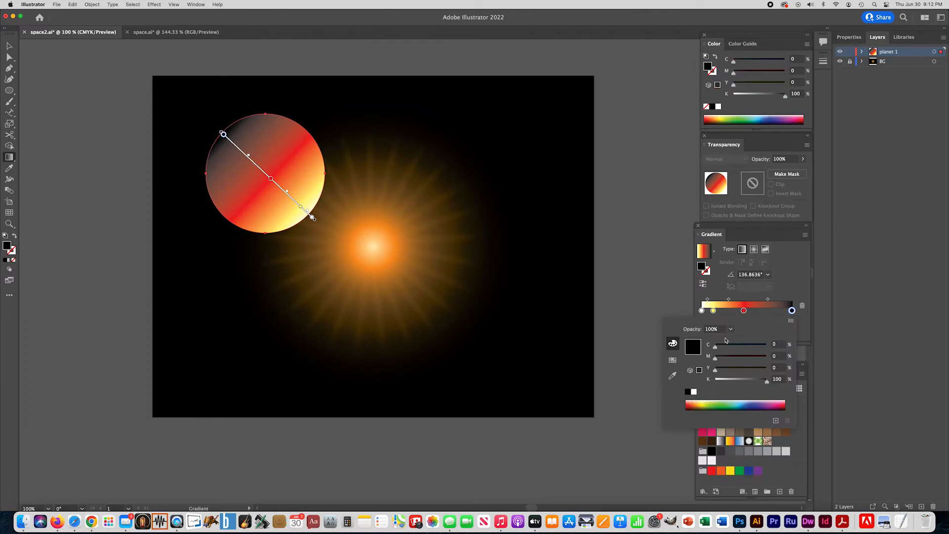
drag(717, 372, 768, 372)
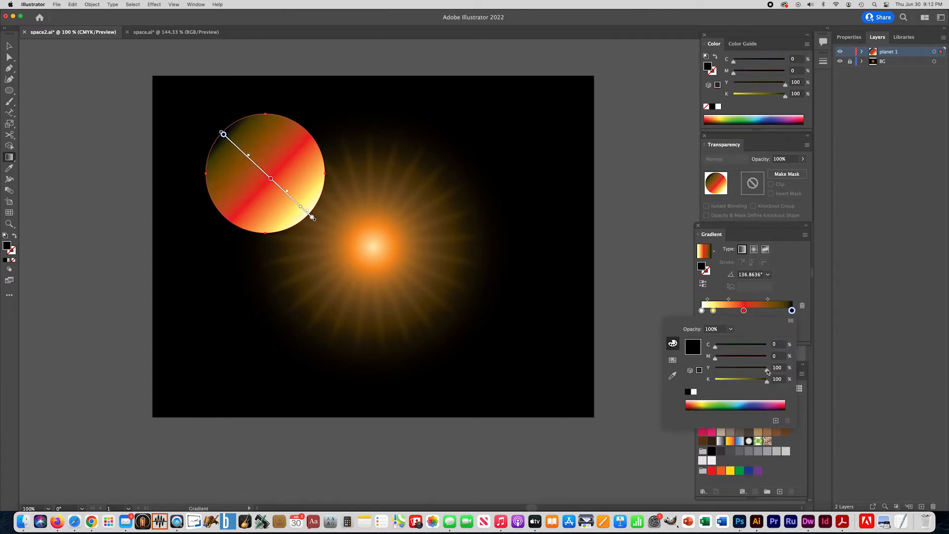
drag(717, 358, 738, 359)
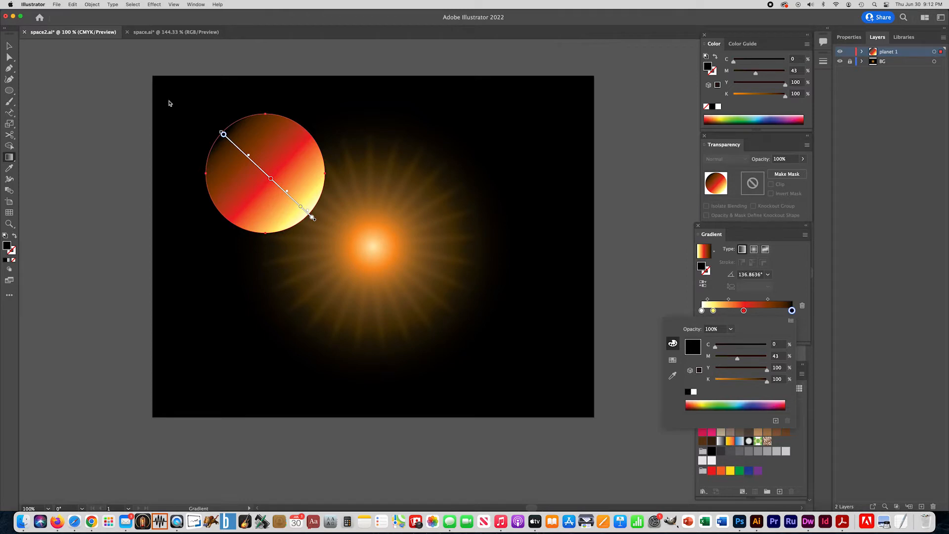
- Shift the red stop of the planet's gradient to about 49% location
click(271, 181)
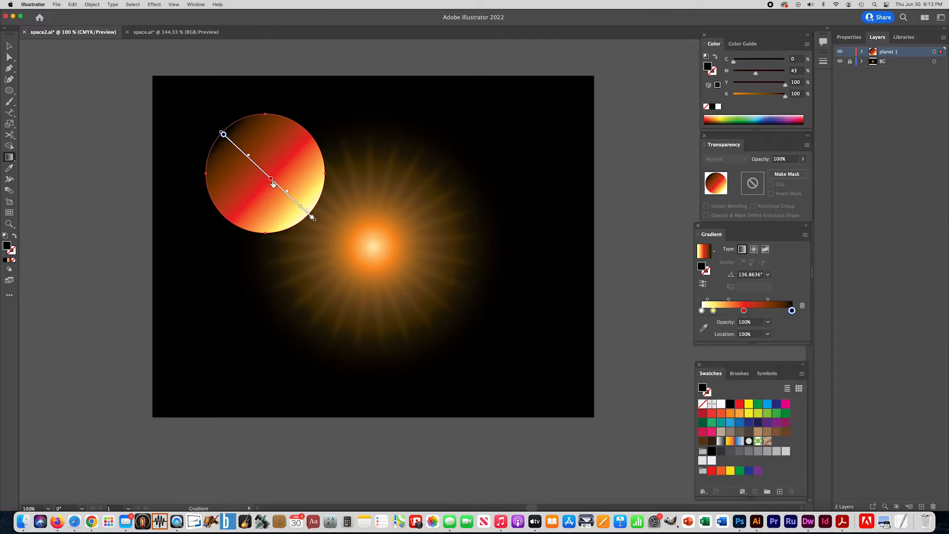
mouse_move(271, 181)
mouse_down()
mouse_move(289, 195)
mouse_move(251, 162)
mouse_move(264, 172)
mouse_up()
key(v)
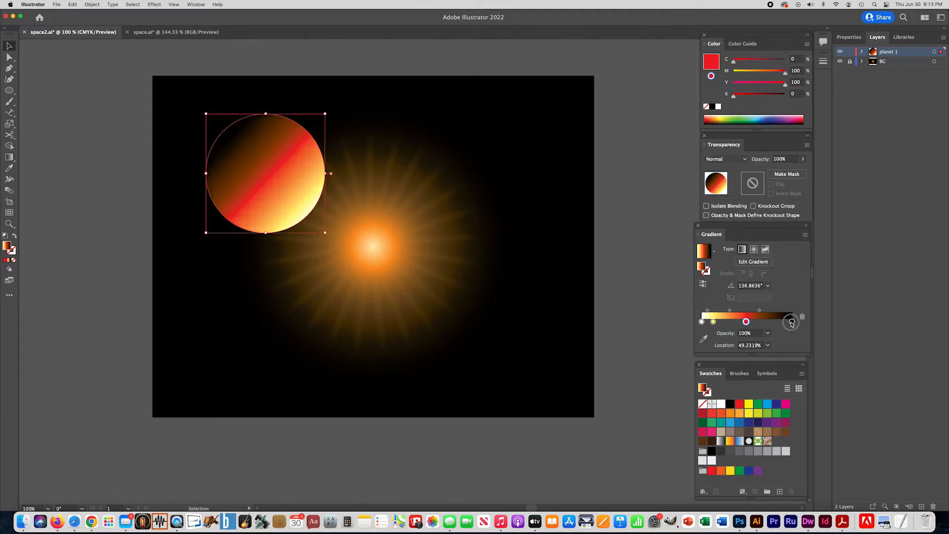
- Raise the black end stop to M 100 and move the midpoint between red and black to about 43% location
click(792, 321)
double_click(791, 321)
drag(735, 375, 784, 370)
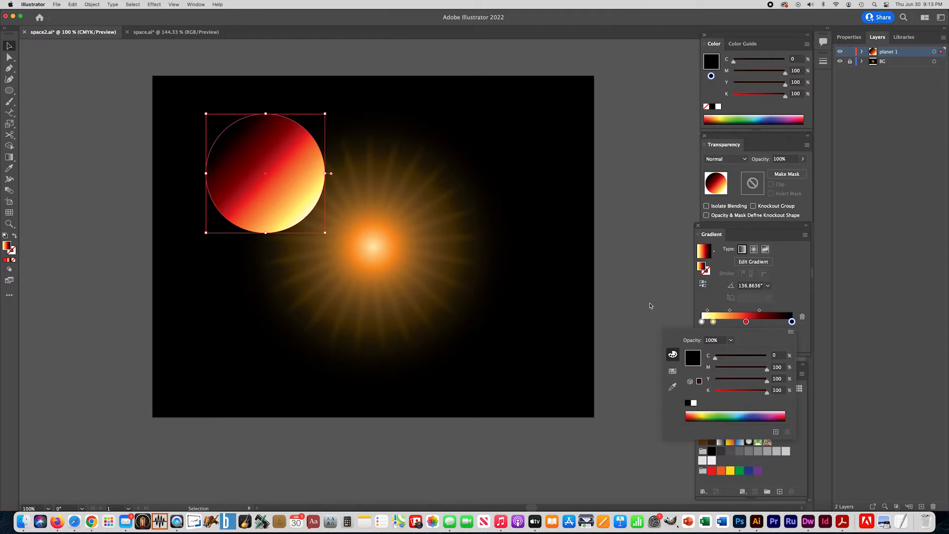
click(747, 324)
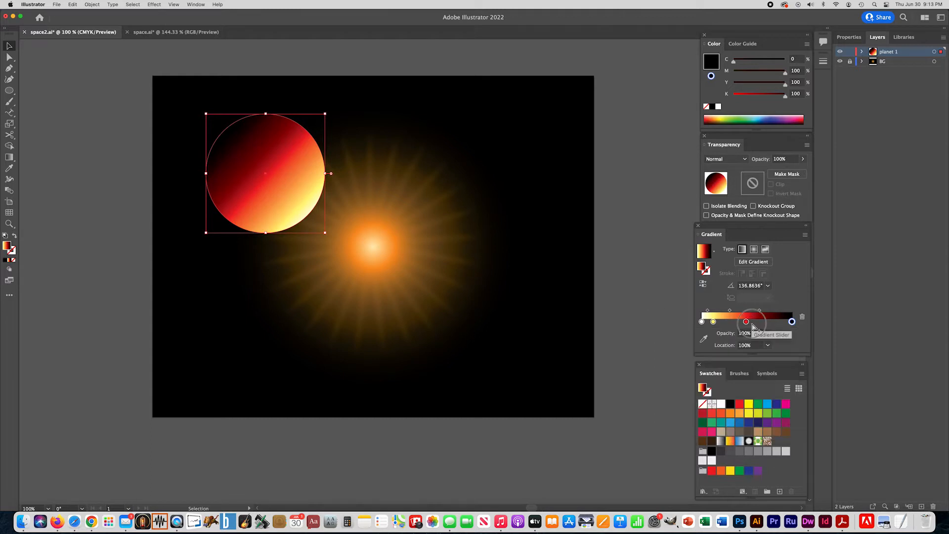
drag(745, 322, 751, 322)
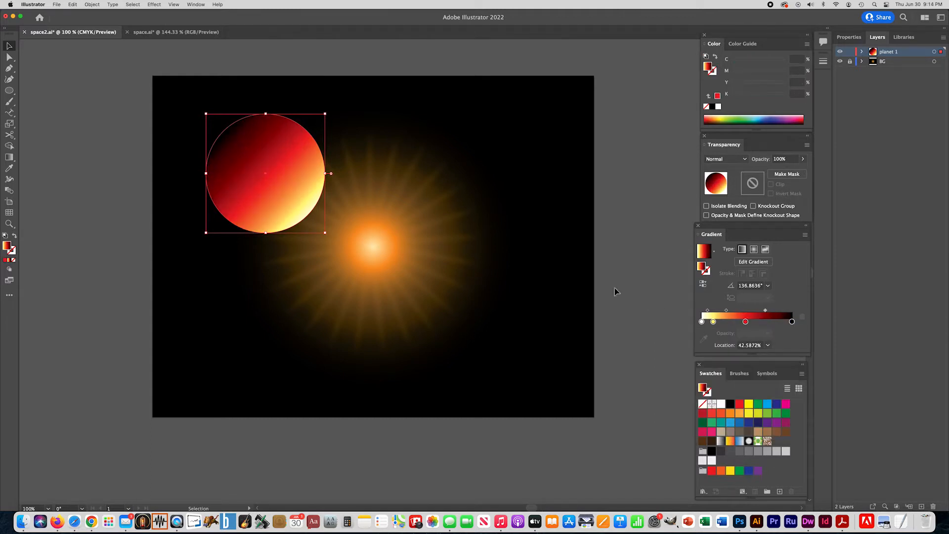
- Make the planet's gradient radial, centered near its sun-facing lower right edge and darkening toward the far side, and deselect the planet
click(754, 250)
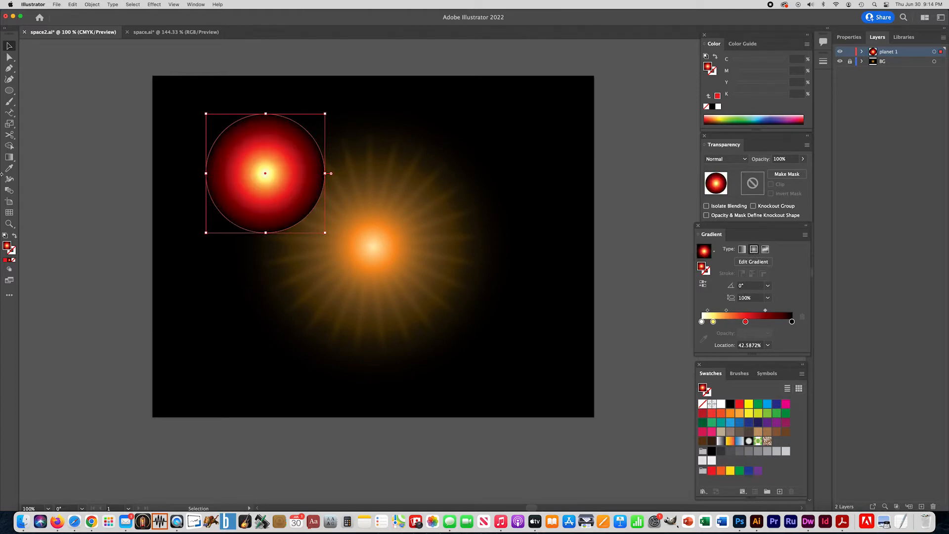
click(9, 157)
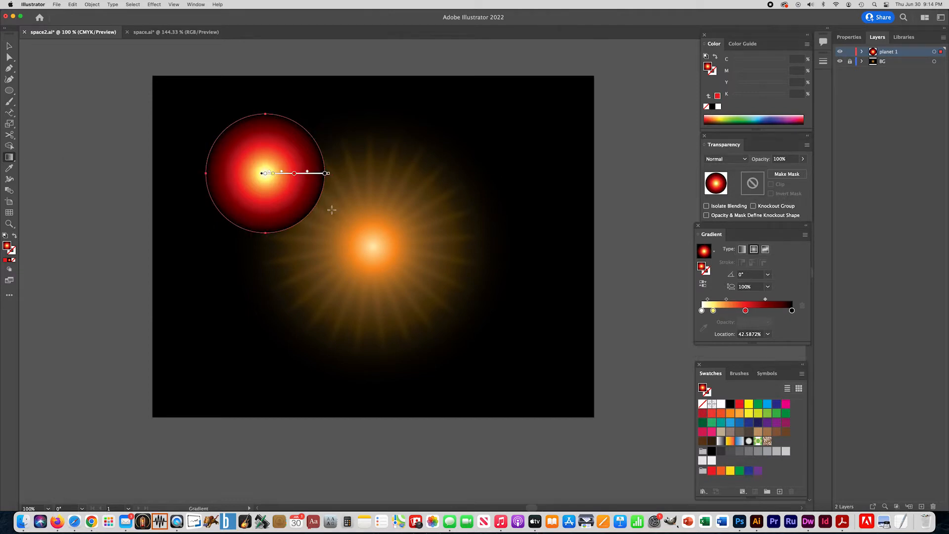
drag(326, 211, 209, 165)
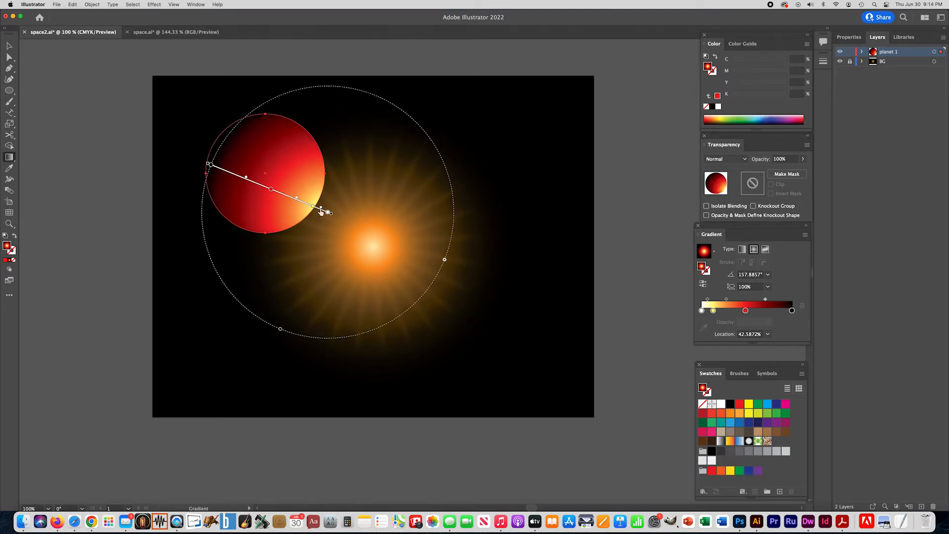
drag(332, 216, 307, 202)
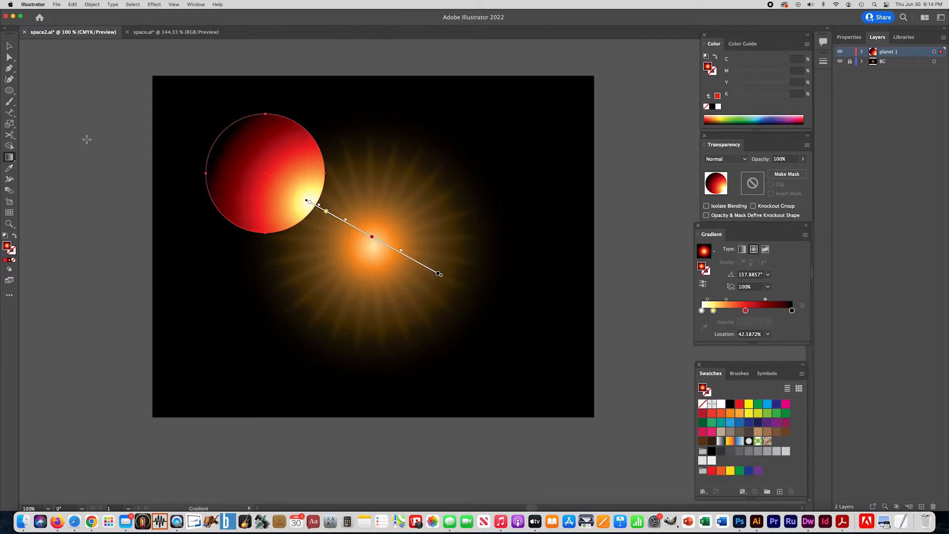
click(9, 46)
click(90, 101)
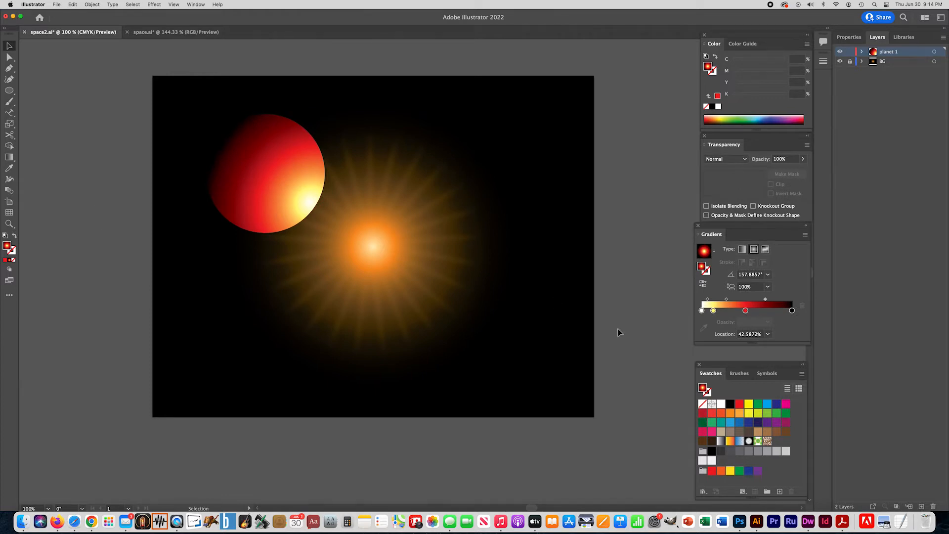
drag(765, 303, 734, 312)
drag(792, 310, 784, 343)
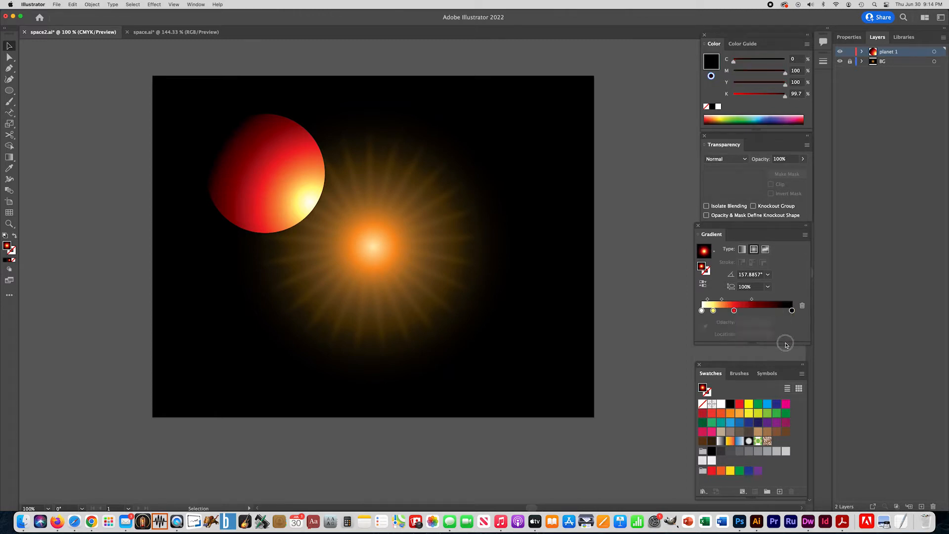
click(283, 168)
click(128, 142)
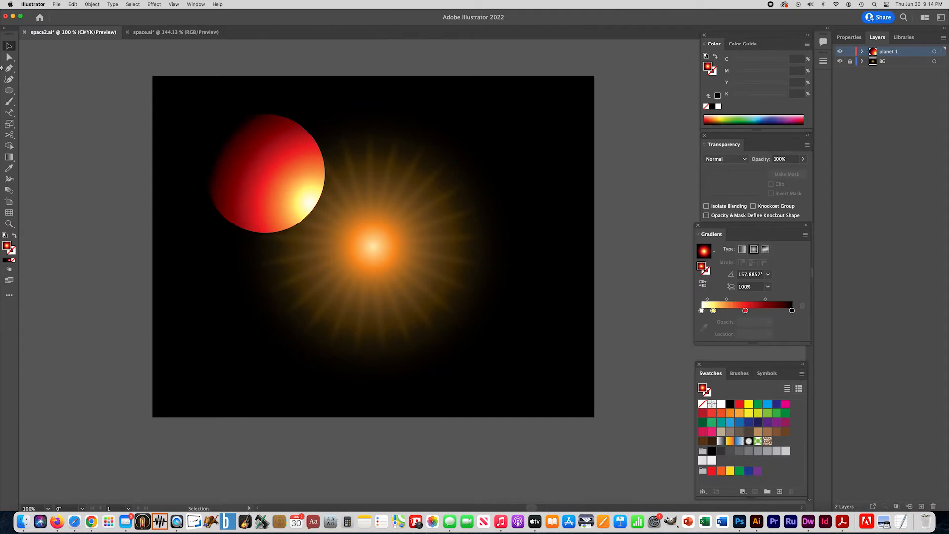
- Copy the red planet and paste the copy in place directly above the original
click(240, 141)
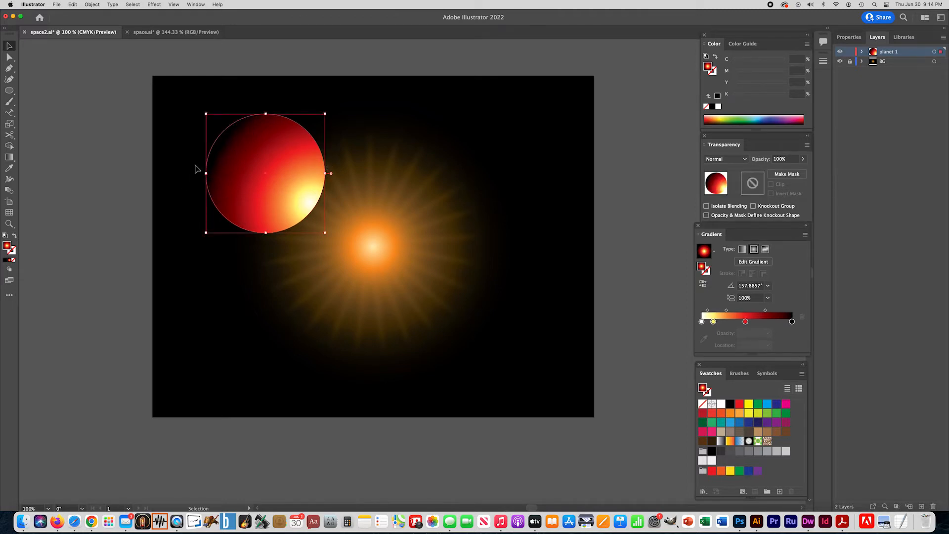
key(super+c)
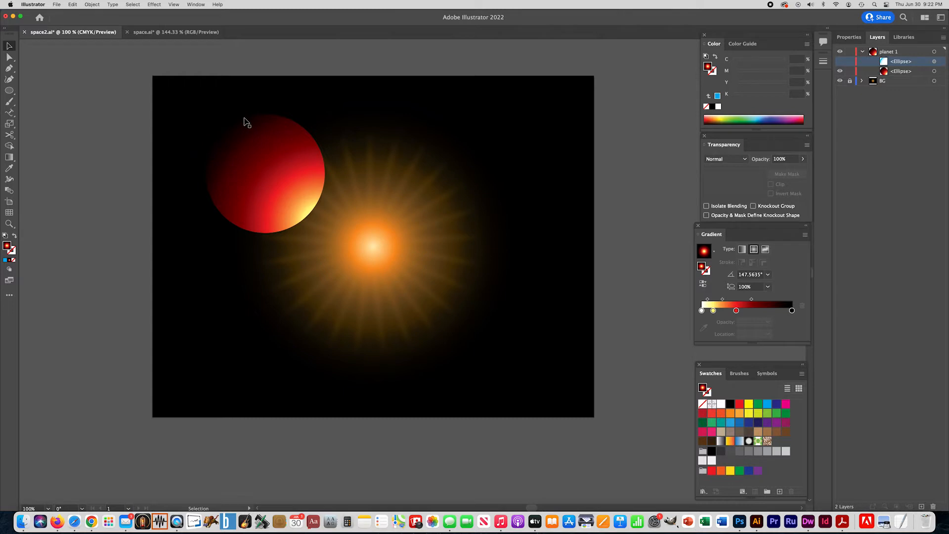
click(240, 187)
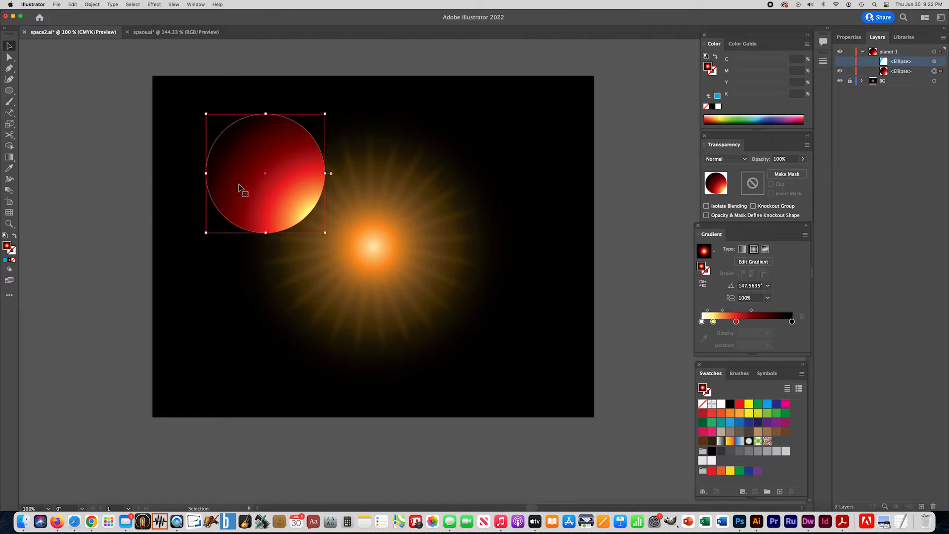
key(a)
click(92, 4)
mouse_move(93, 32)
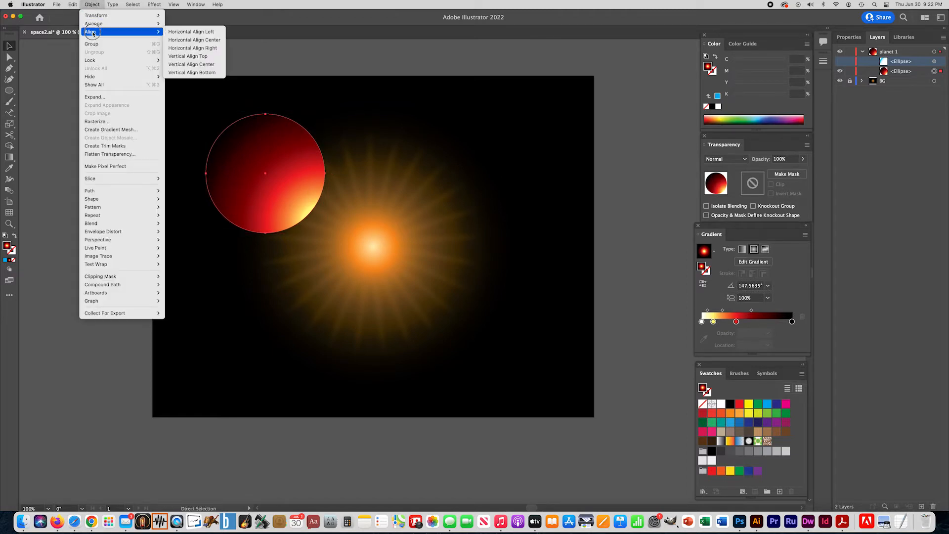
mouse_move(72, 5)
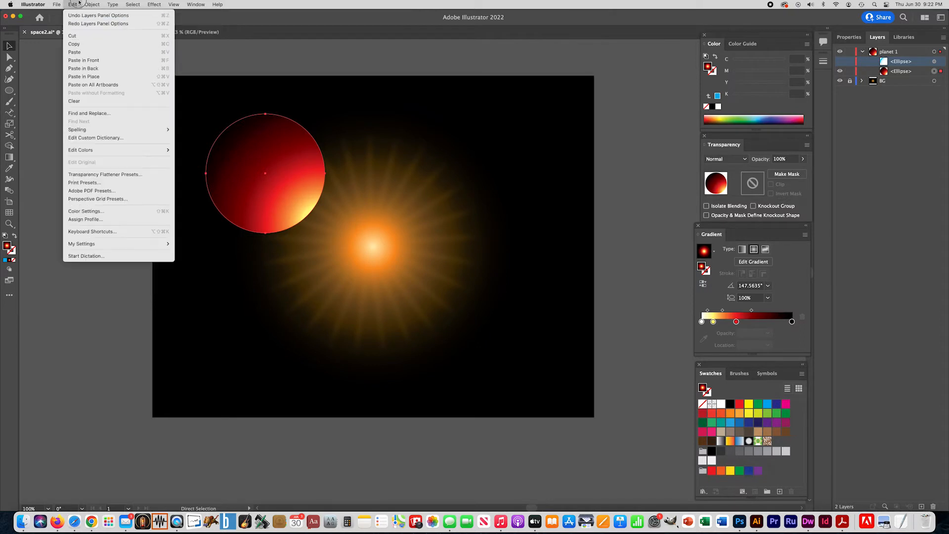
click(86, 78)
key(v)
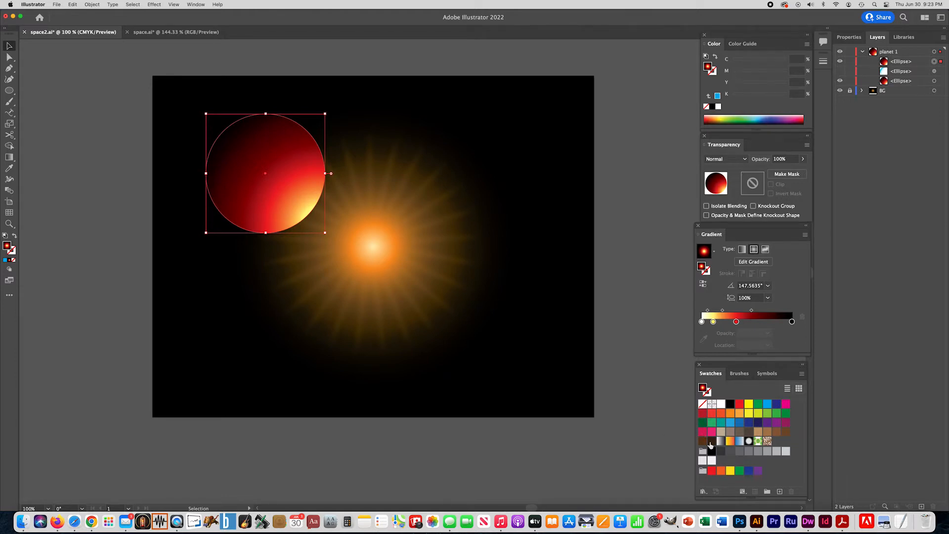
- Fill the planet copy with the white-to-black gradient as a radial one and recolor its black end stop to C 100 and K 0
click(721, 441)
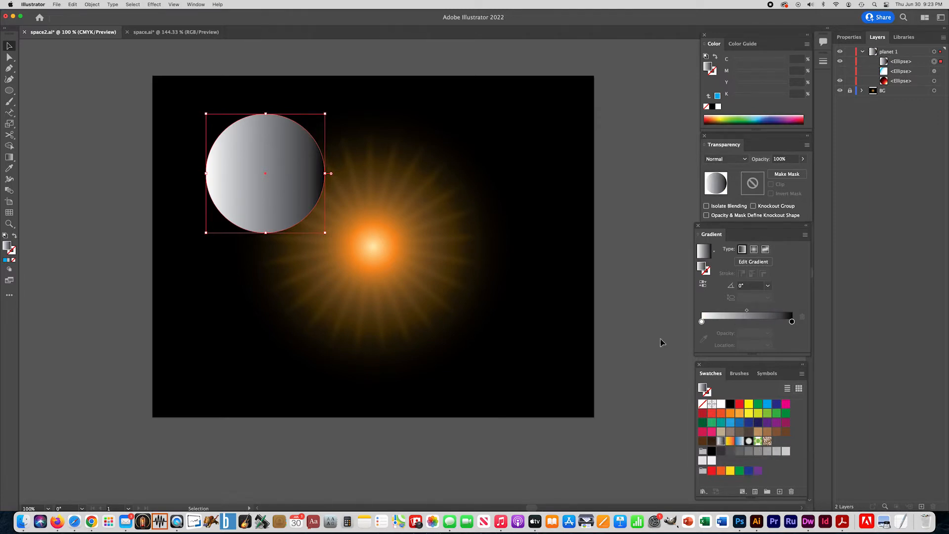
click(754, 250)
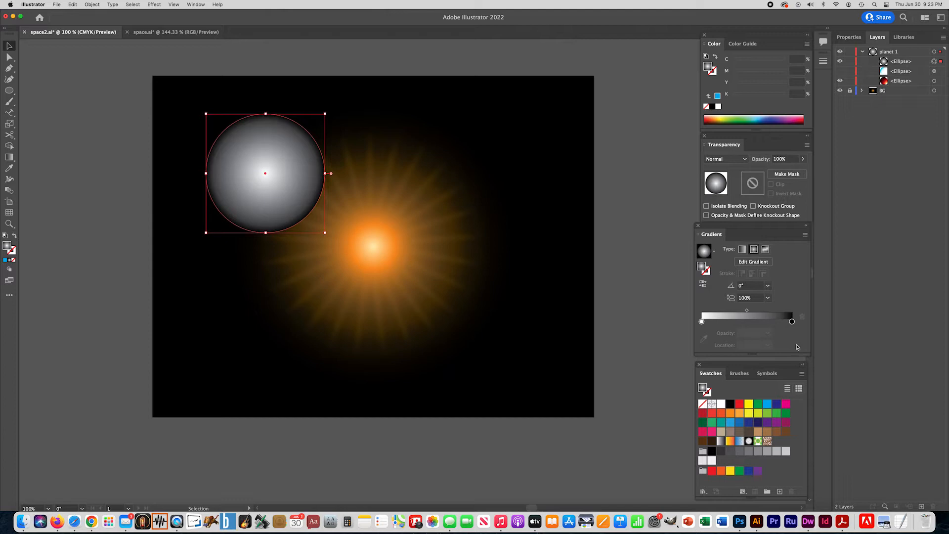
click(791, 322)
double_click(792, 321)
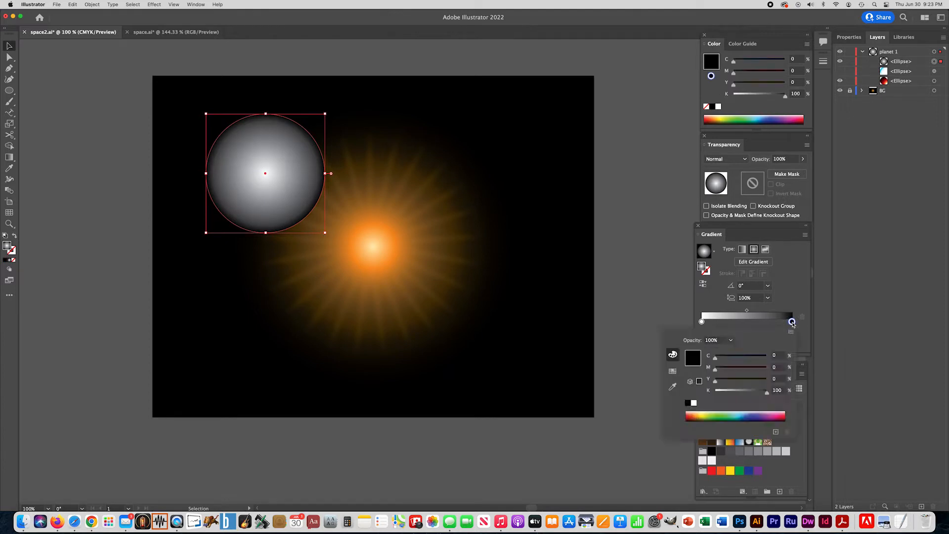
drag(716, 358, 770, 357)
drag(766, 392, 704, 397)
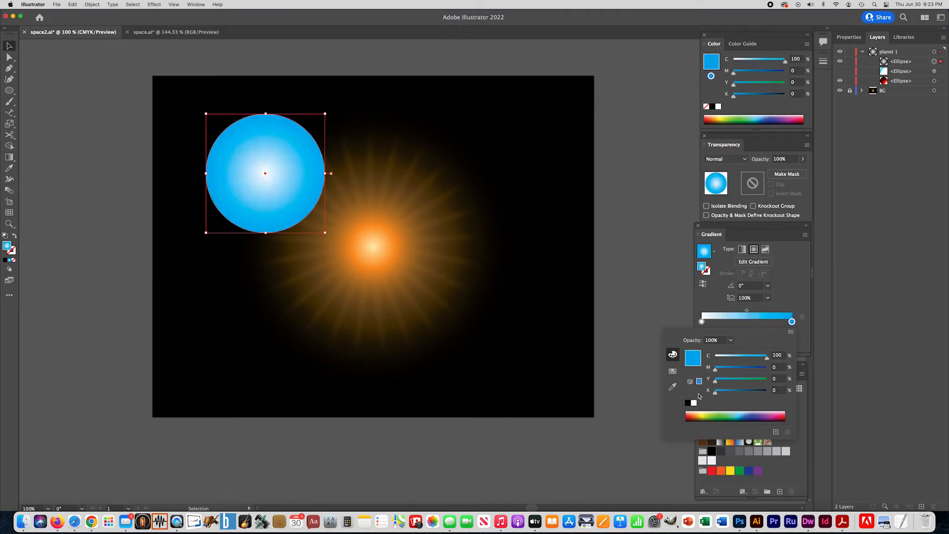
- Set the opacity of the copy's white center gradient stop to 0%
click(701, 322)
double_click(701, 321)
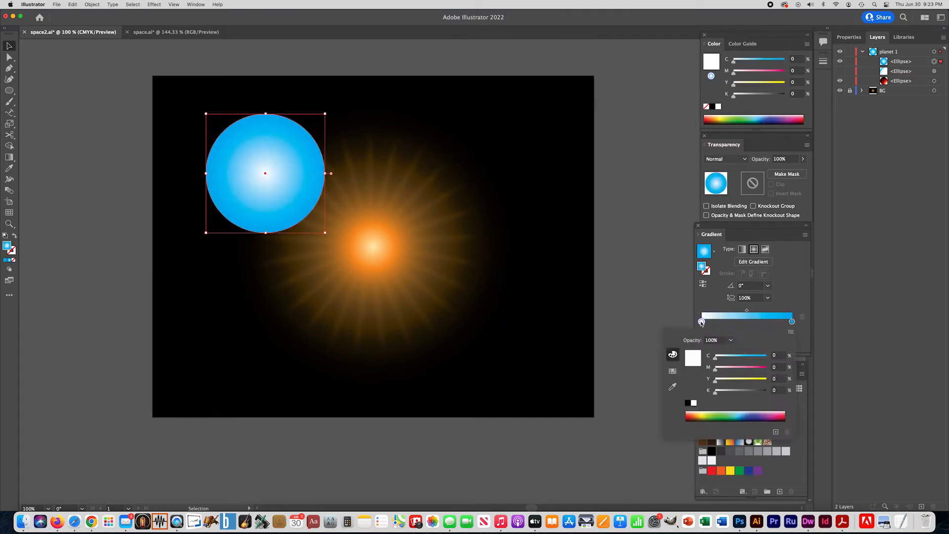
drag(716, 359, 774, 356)
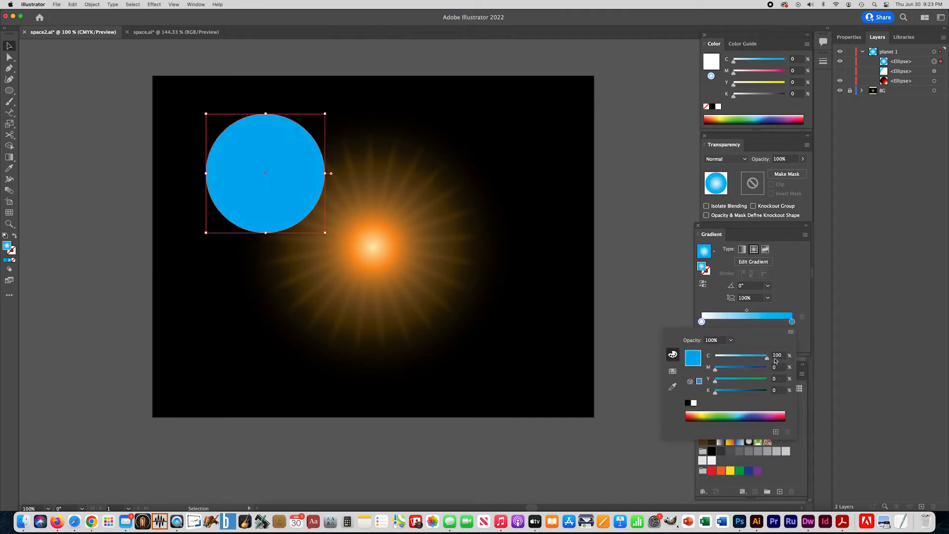
click(731, 341)
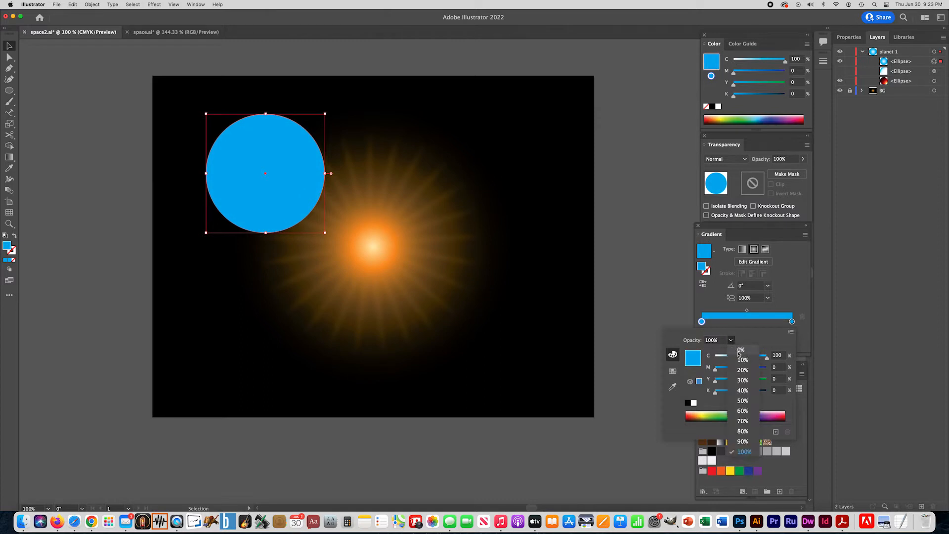
click(738, 352)
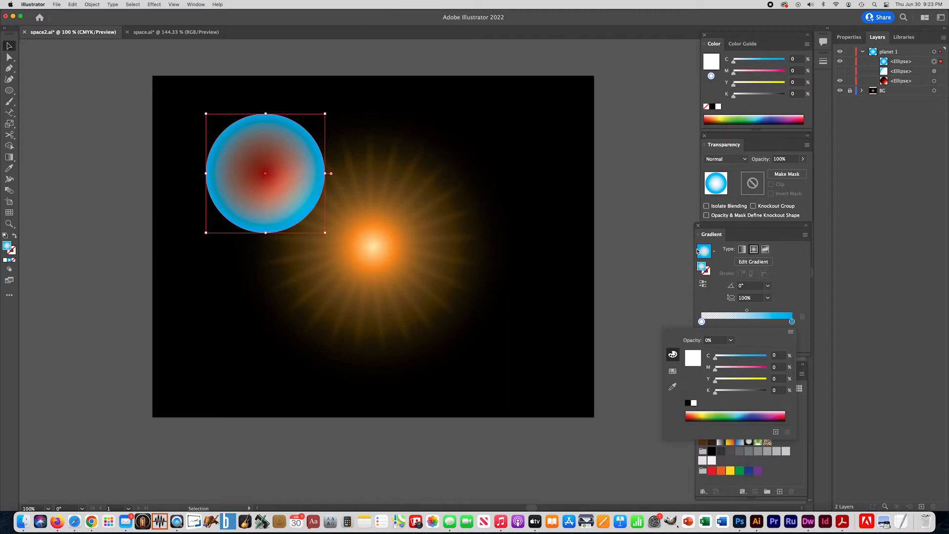
click(9, 158)
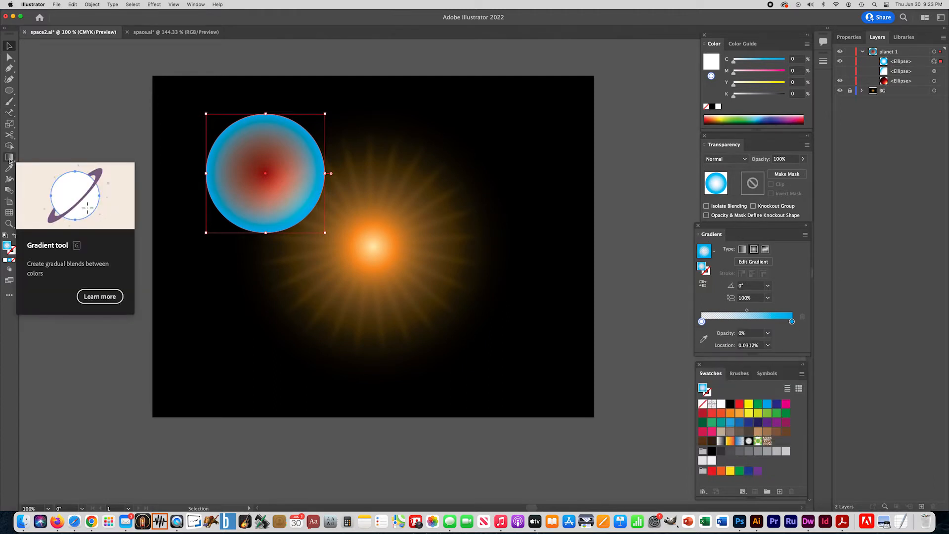
drag(292, 198, 269, 183)
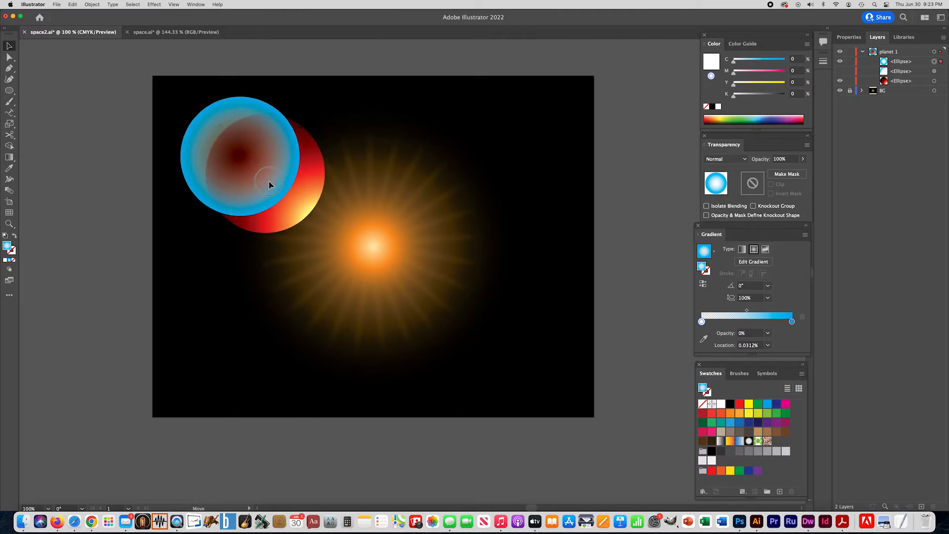
key(super+z)
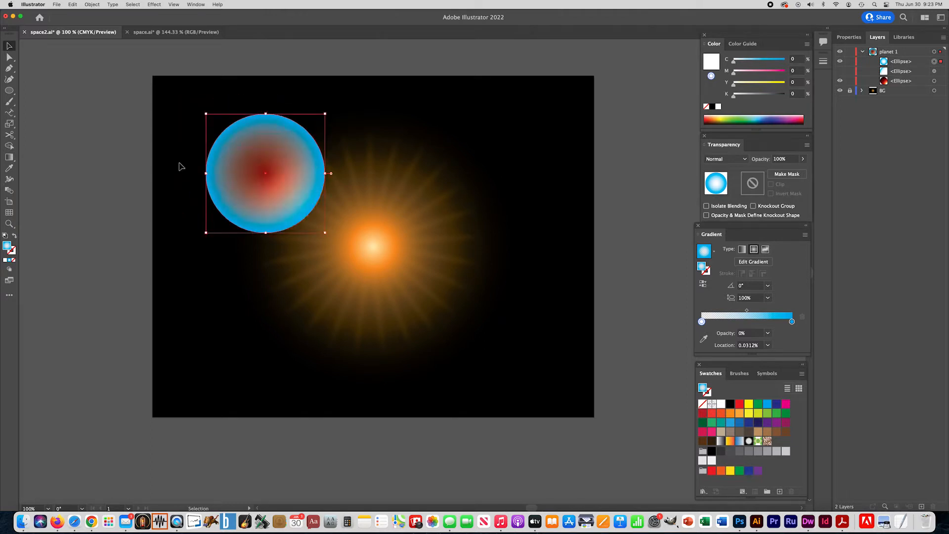
- Redraw the blue overlay's radial gradient from the planet's sun-facing lower right to its upper left edge, keeping blue on the far side
click(9, 158)
click(255, 197)
mouse_move(279, 196)
mouse_down()
mouse_move(247, 151)
mouse_move(261, 156)
mouse_move(229, 124)
mouse_up()
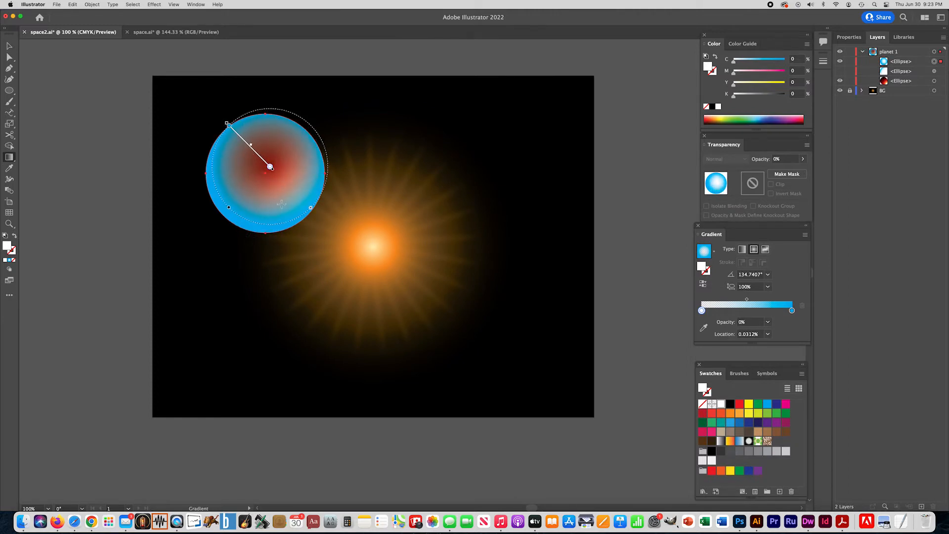
mouse_move(310, 234)
mouse_down()
mouse_move(239, 151)
mouse_move(230, 155)
mouse_up()
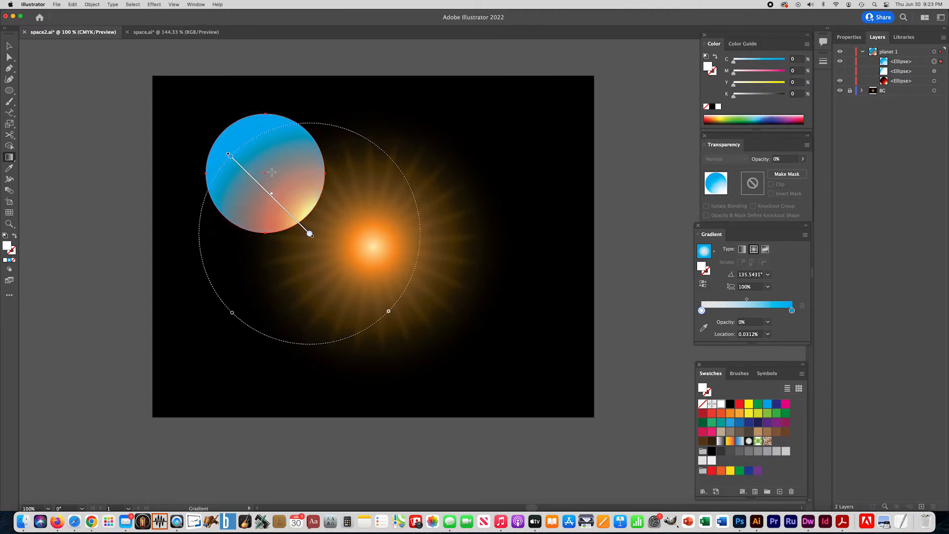
mouse_move(291, 203)
mouse_down()
mouse_move(239, 140)
mouse_move(238, 121)
mouse_up()
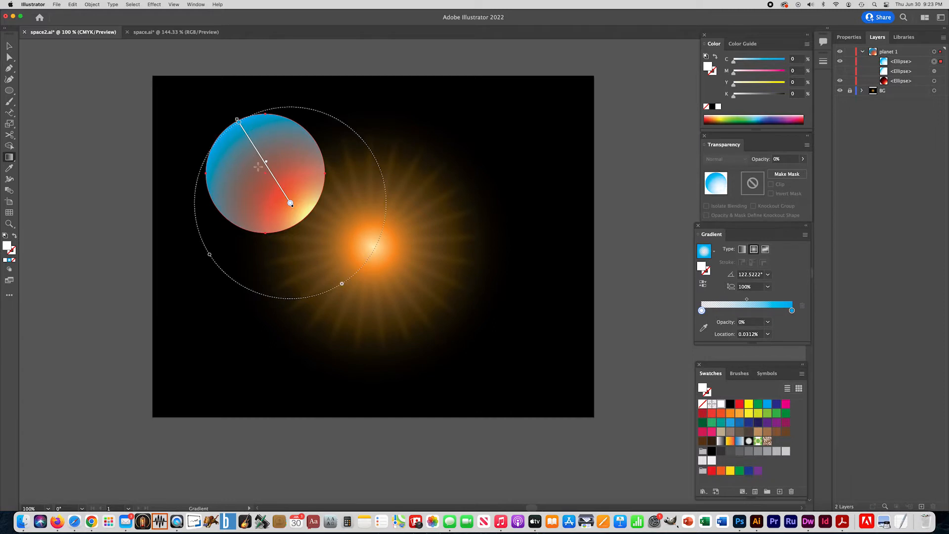
- Redraw the blue overlay's radial gradient from just beyond the sun to the planet's upper left, trying different lengths and angles
drag(263, 177, 235, 115)
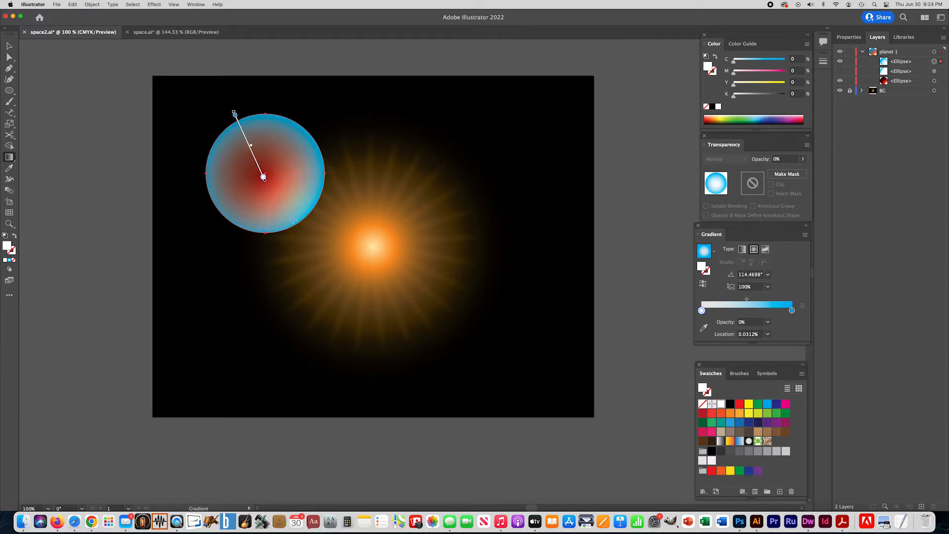
drag(330, 261, 243, 146)
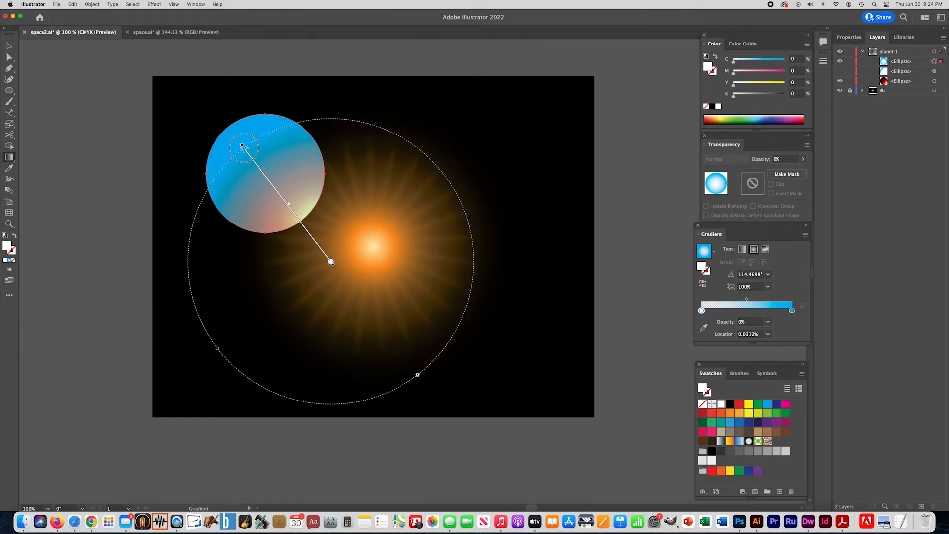
drag(390, 279, 243, 152)
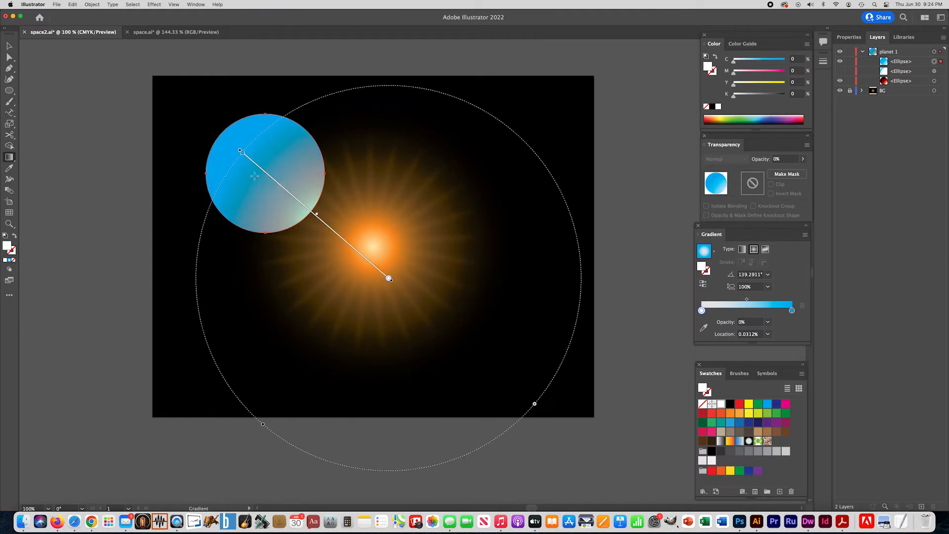
- Move the overlay gradient's transparent stop out to about 88% and shift the gradient so blue covers only the planet's upper left edge
mouse_move(390, 280)
mouse_down()
mouse_move(301, 234)
mouse_move(265, 196)
mouse_up()
click(241, 151)
drag(240, 146, 240, 147)
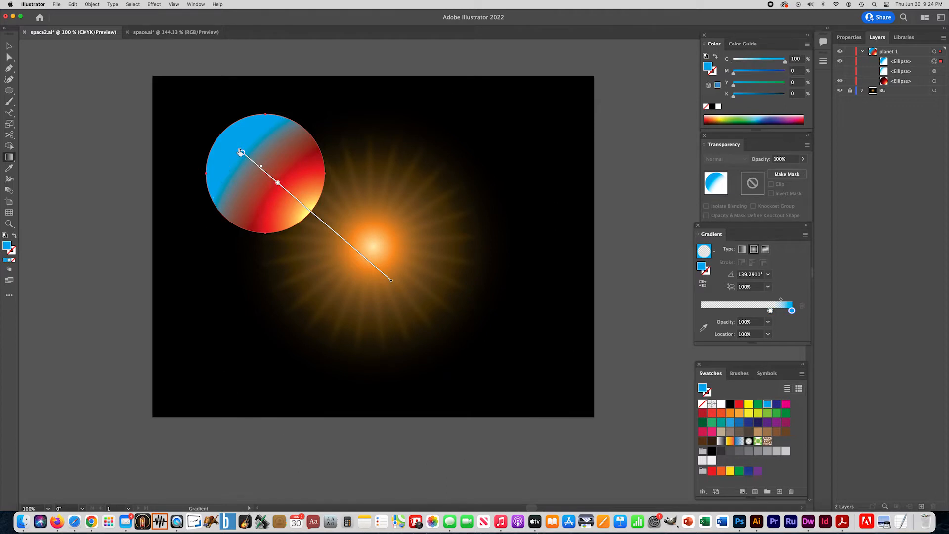
click(242, 151)
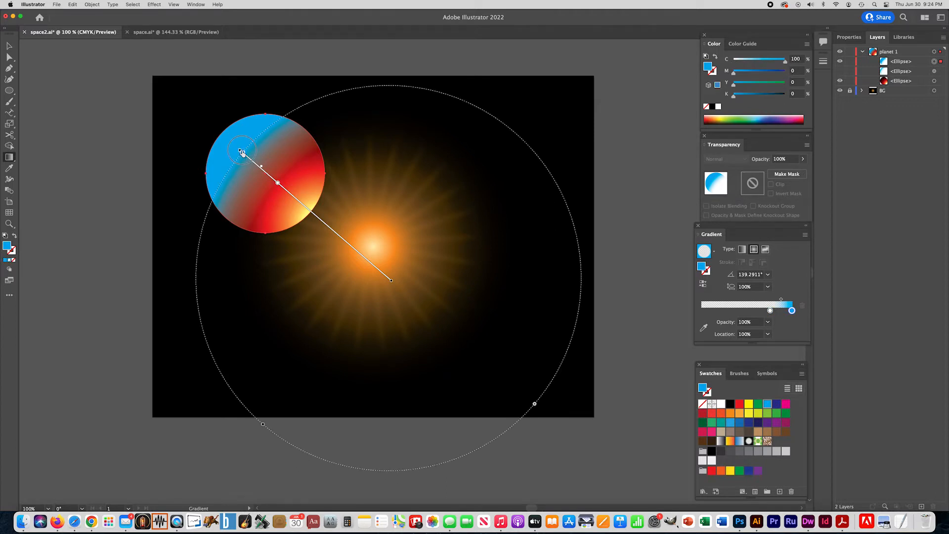
drag(292, 198, 275, 175)
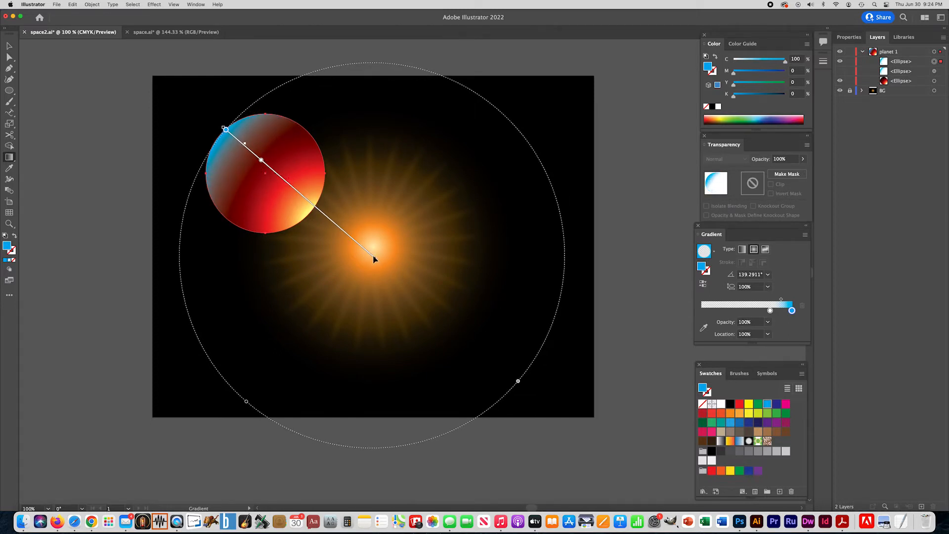
drag(262, 164, 244, 144)
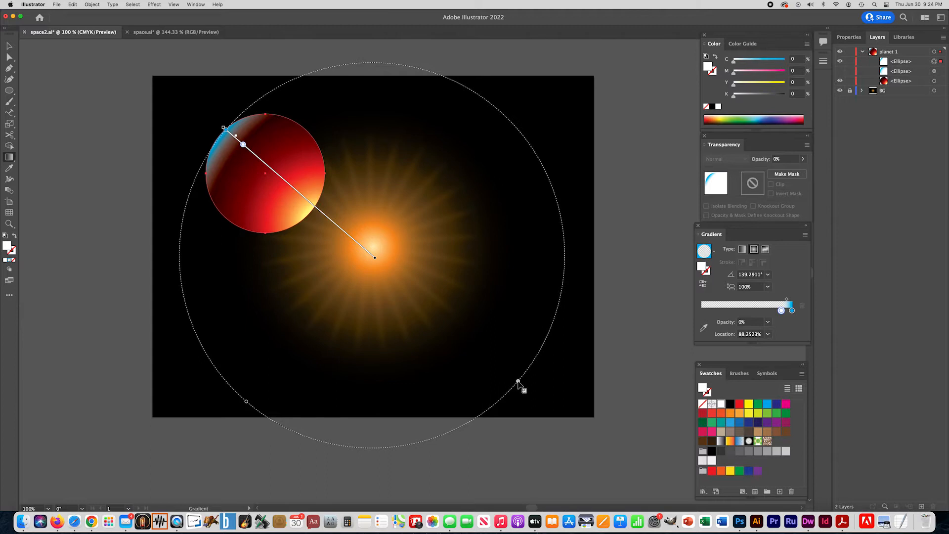
- Shrink the overlay's radial gradient to slightly larger than the planet and position it to leave a thin blue rim on the far side
drag(518, 381, 420, 296)
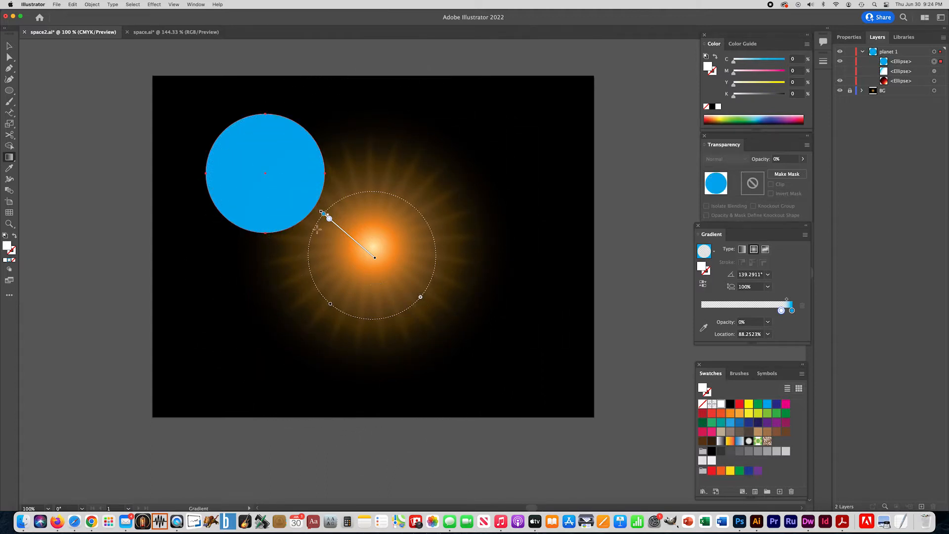
drag(350, 240, 250, 166)
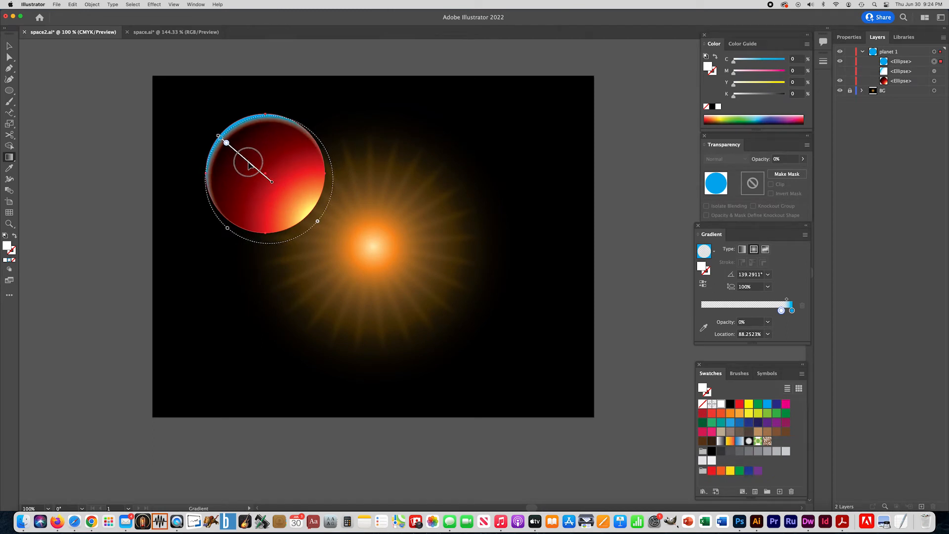
drag(249, 165, 250, 166)
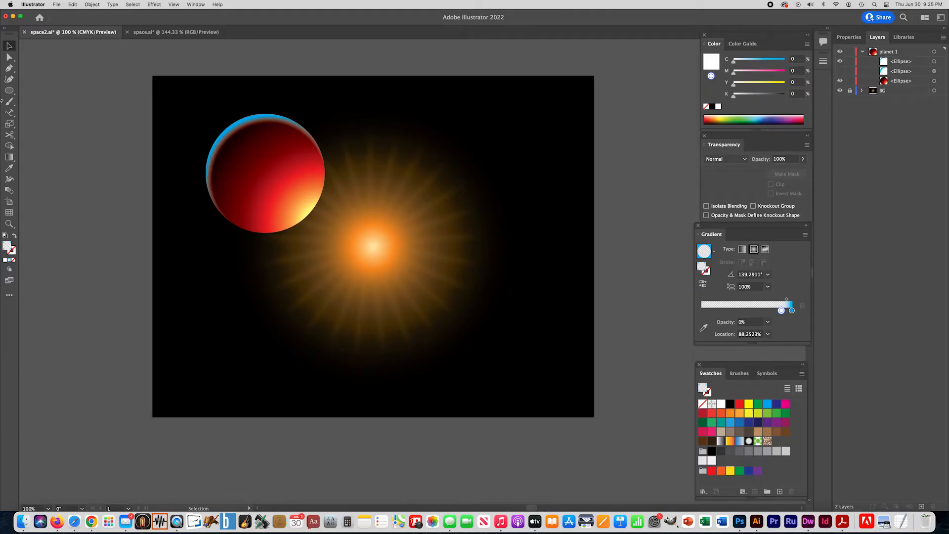
- Draw a square with the Rectangle tool in the empty space below the red planet
click(9, 90)
click(11, 93)
click(48, 90)
drag(191, 253, 316, 402)
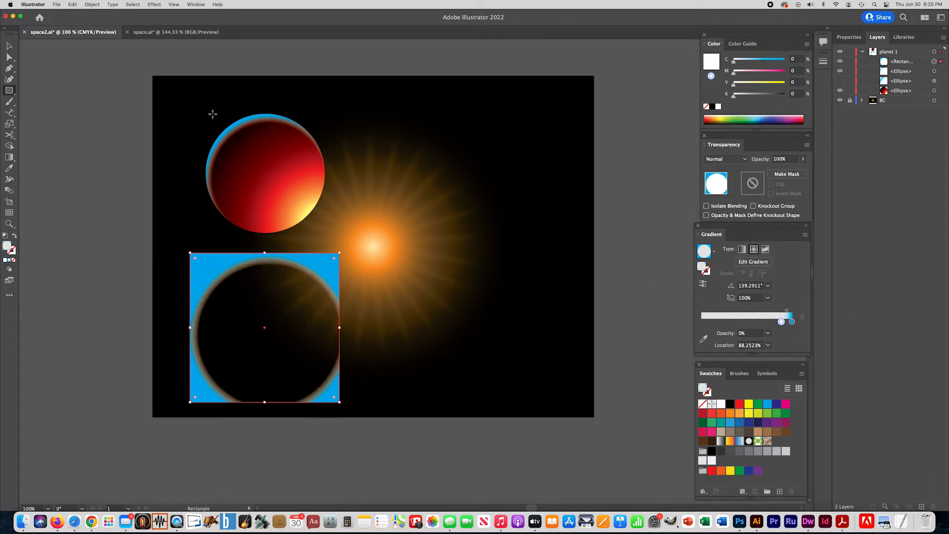
- Reverse the square's radial gradient and set its transparent stop to about 22% location with color C 100, M 22, Y 0, K 100
click(702, 284)
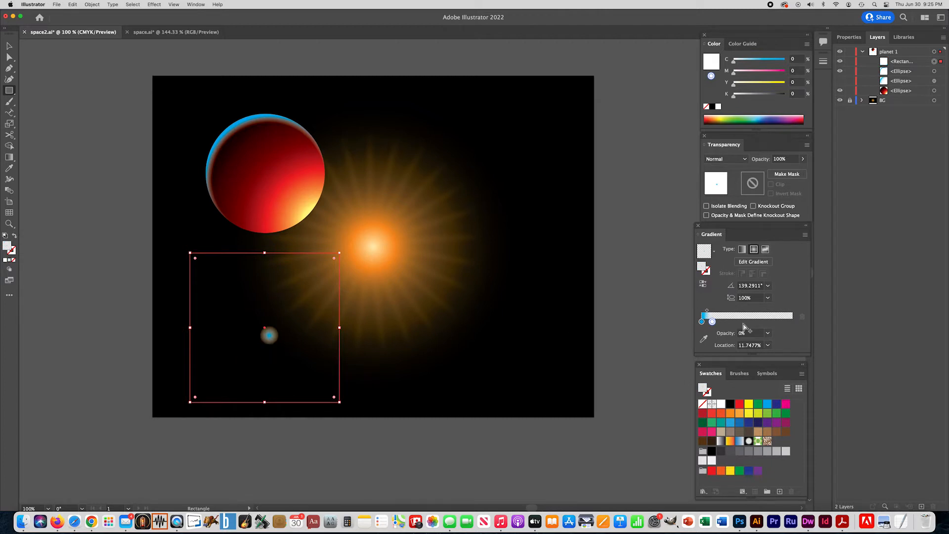
drag(712, 321, 722, 323)
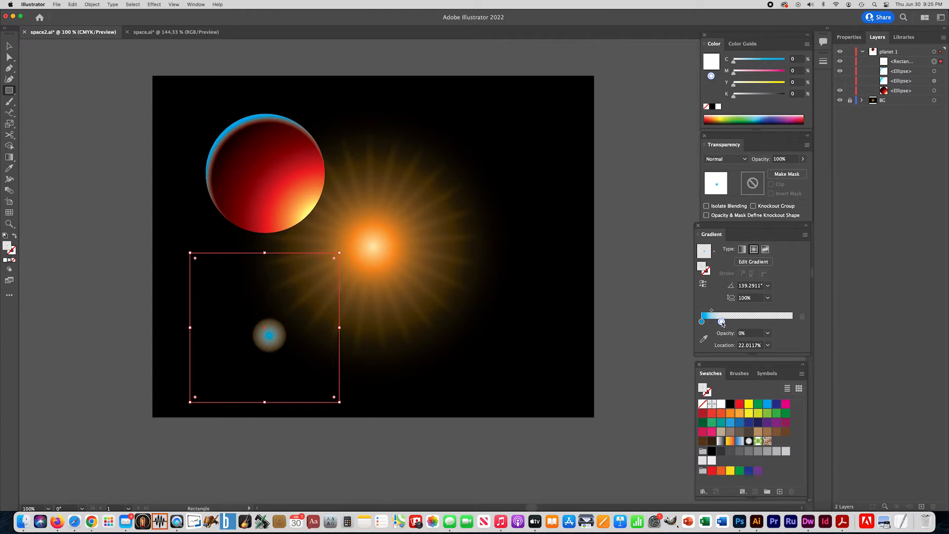
double_click(722, 323)
drag(715, 359, 802, 356)
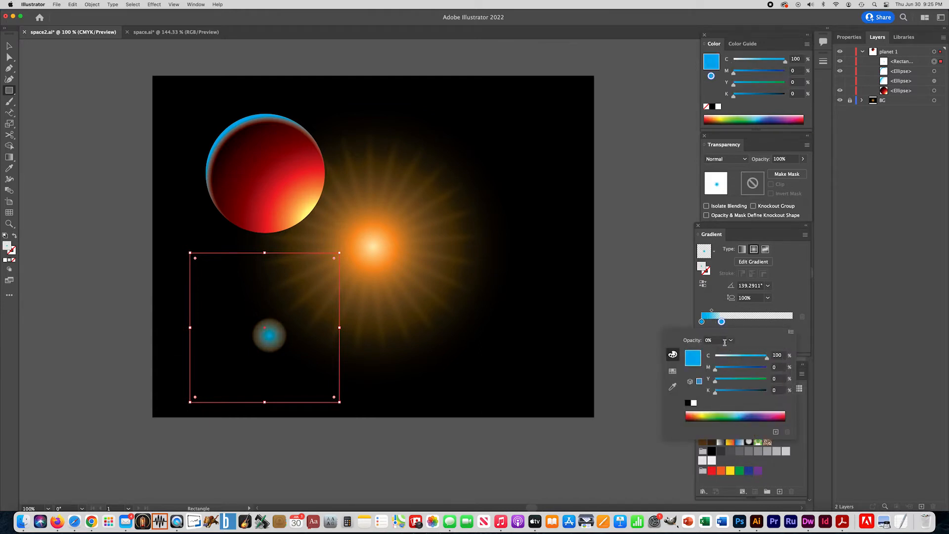
drag(717, 395, 805, 391)
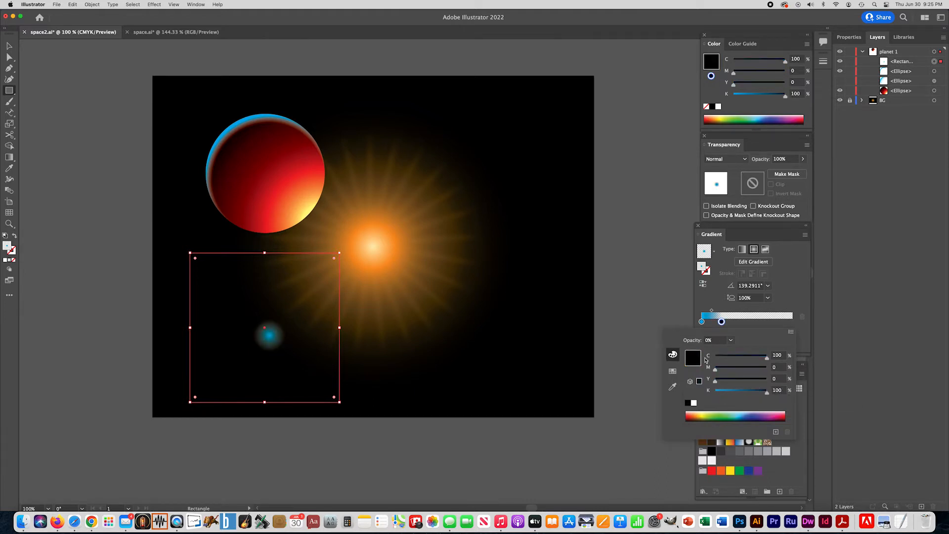
drag(716, 369, 738, 372)
drag(738, 371, 765, 370)
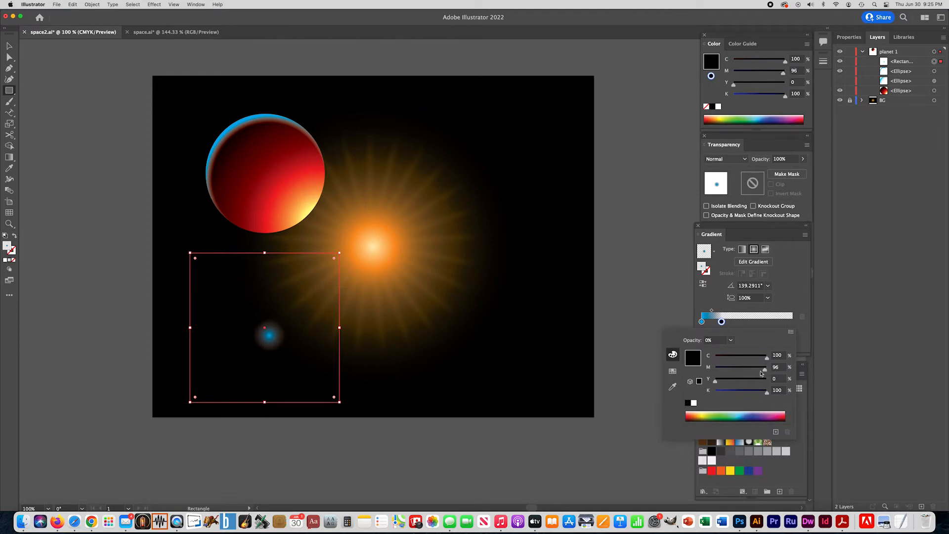
drag(765, 370, 728, 372)
click(12, 48)
- Scale the glow square proportionally to about half its size and move it beside the planet's upper left edge
drag(339, 403, 285, 367)
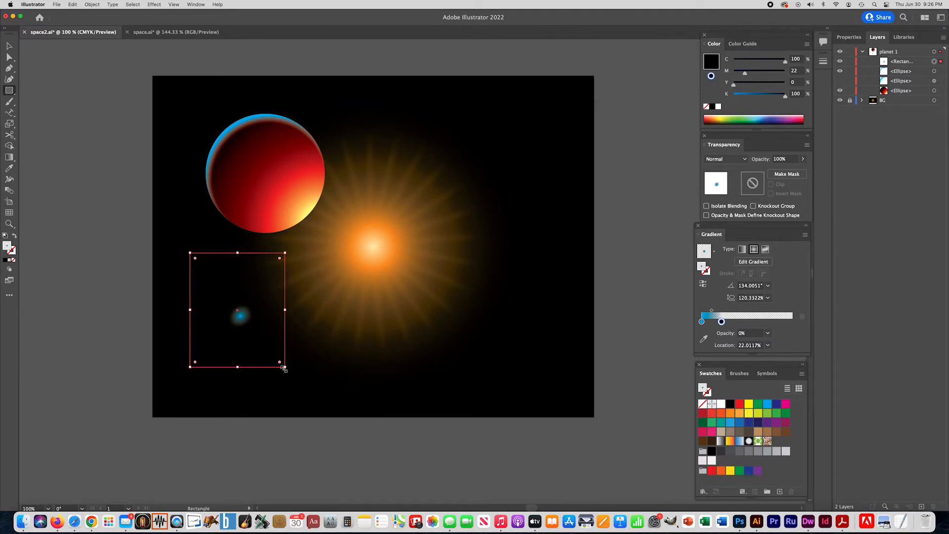
key(super+z)
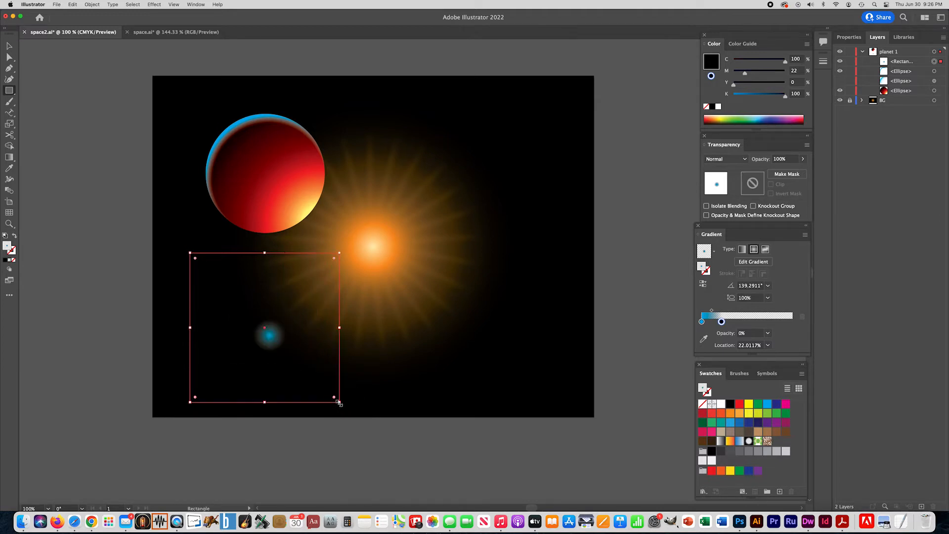
drag(339, 402, 268, 330)
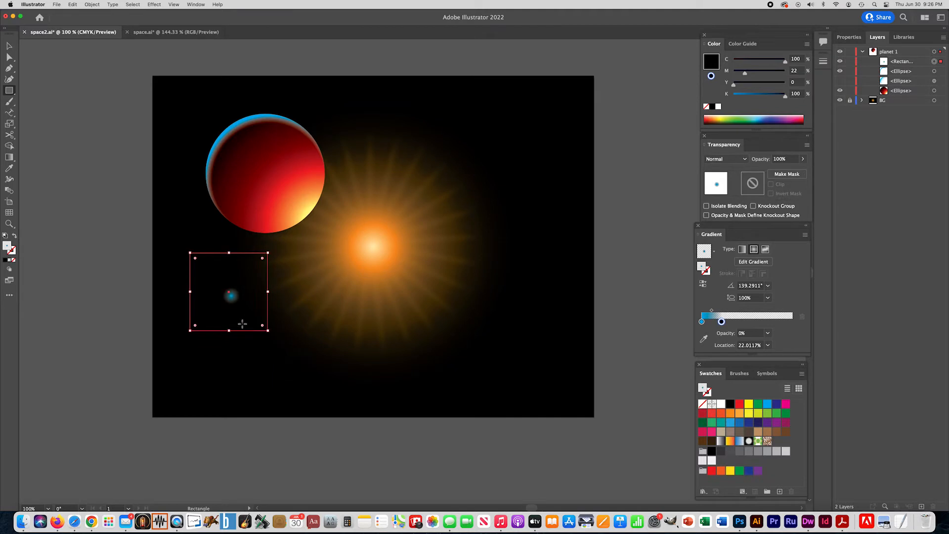
click(8, 45)
drag(234, 296, 206, 109)
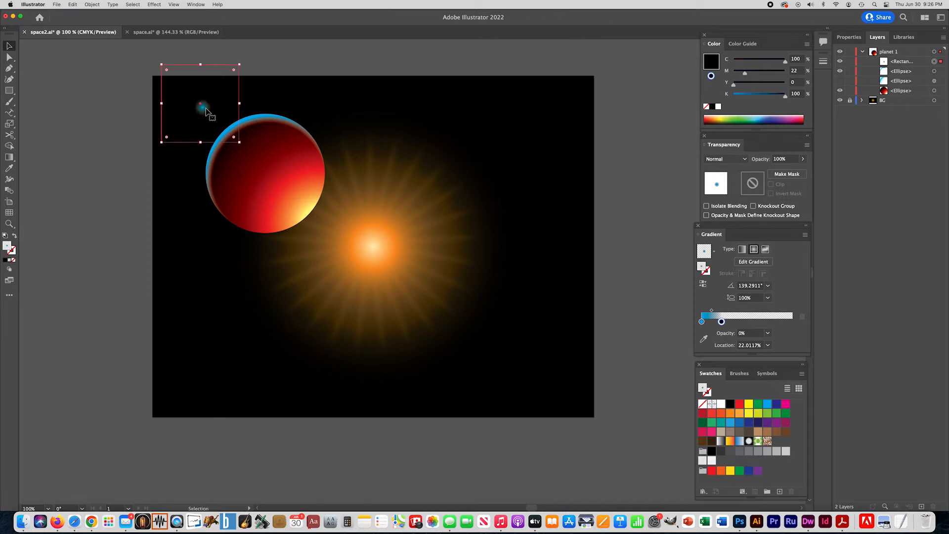
- Enlarge the small blue glow by moving its blue gradient stop to about 12% and its transparent stop to about 45%
mouse_move(722, 322)
mouse_down()
mouse_move(750, 322)
mouse_move(721, 323)
mouse_up()
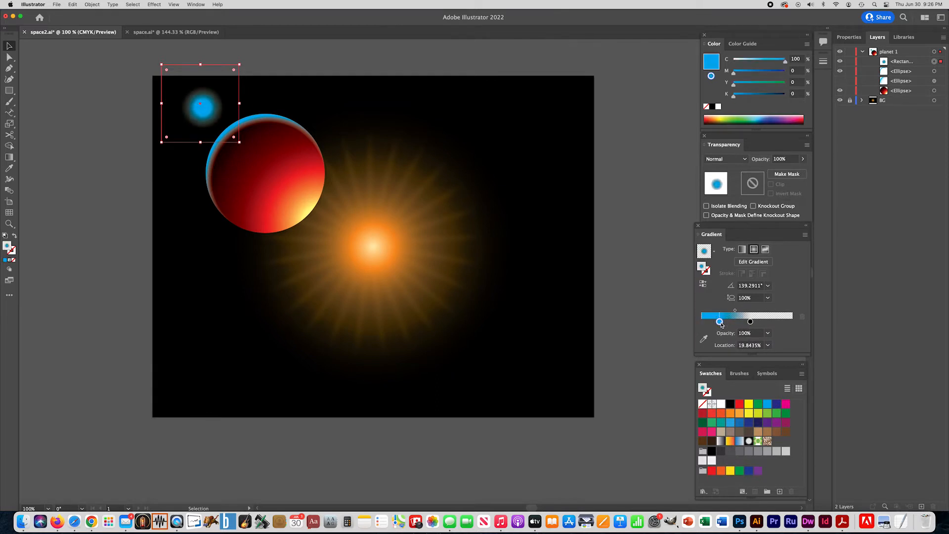
drag(750, 322, 768, 321)
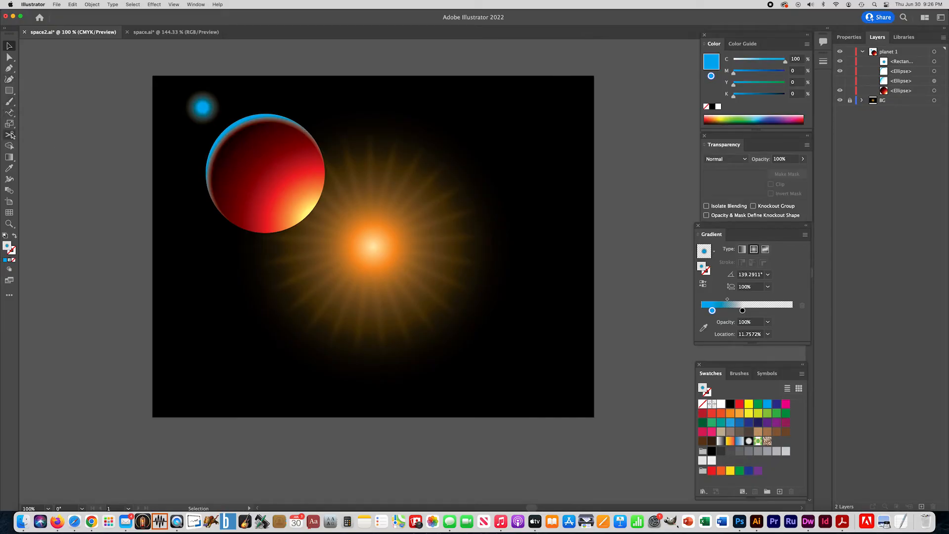
- Draw a closed path of wavy diagonal bands across the red planet with the Pencil tool, looping around its lower left outside
click(11, 103)
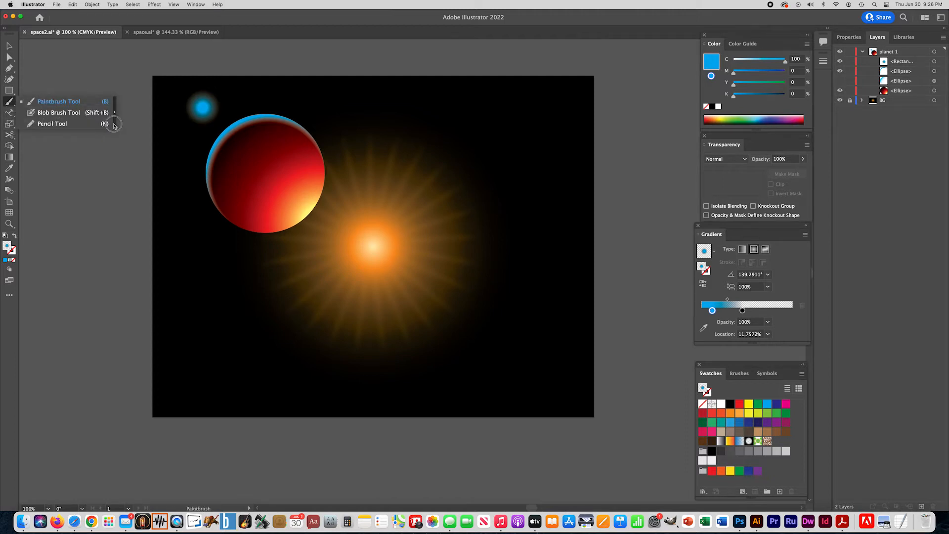
click(46, 125)
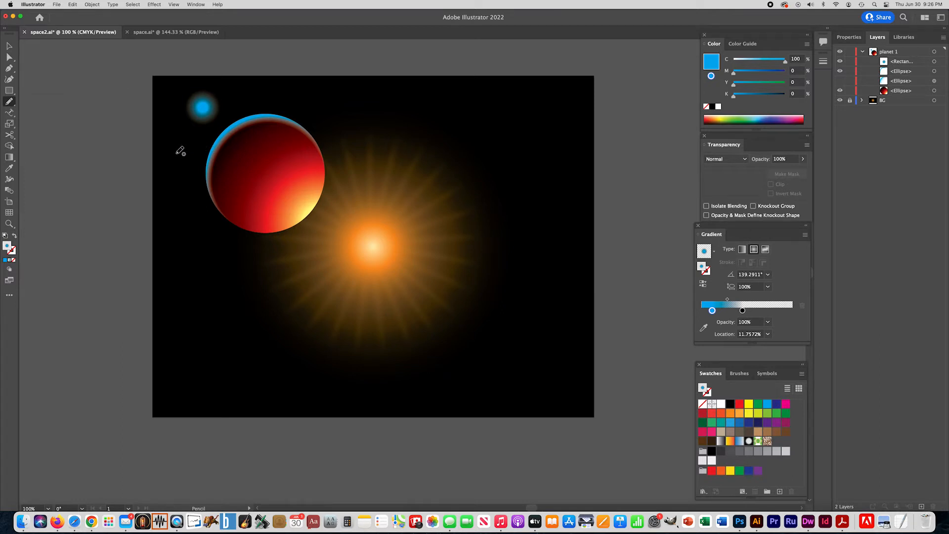
mouse_move(178, 154)
mouse_down()
mouse_move(245, 137)
mouse_move(256, 103)
mouse_move(247, 144)
mouse_move(189, 164)
mouse_move(217, 178)
mouse_move(244, 162)
mouse_move(264, 116)
mouse_move(266, 140)
mouse_move(237, 184)
mouse_move(197, 182)
mouse_move(194, 197)
mouse_move(216, 204)
mouse_move(246, 197)
mouse_move(262, 179)
mouse_move(280, 113)
mouse_move(286, 139)
mouse_move(273, 182)
mouse_move(218, 219)
mouse_move(245, 221)
mouse_move(271, 210)
mouse_move(301, 140)
mouse_move(297, 118)
mouse_move(308, 151)
mouse_move(295, 187)
mouse_move(240, 237)
mouse_move(269, 230)
mouse_move(301, 202)
mouse_move(317, 148)
mouse_move(302, 212)
mouse_move(277, 243)
mouse_move(246, 259)
mouse_move(213, 256)
mouse_move(188, 236)
mouse_move(171, 203)
mouse_move(176, 153)
mouse_up()
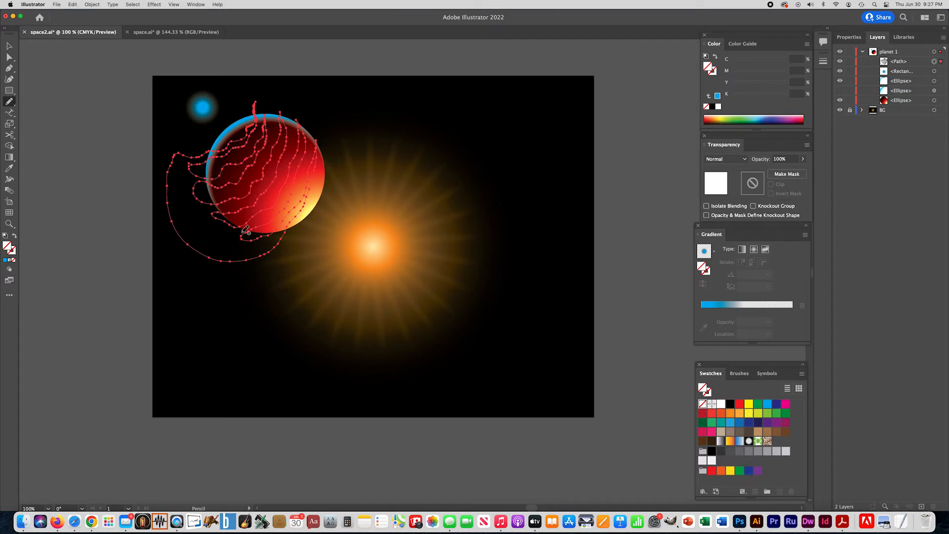
- Paste the copied red planet in place above the wavy path and clear the selection
click(73, 5)
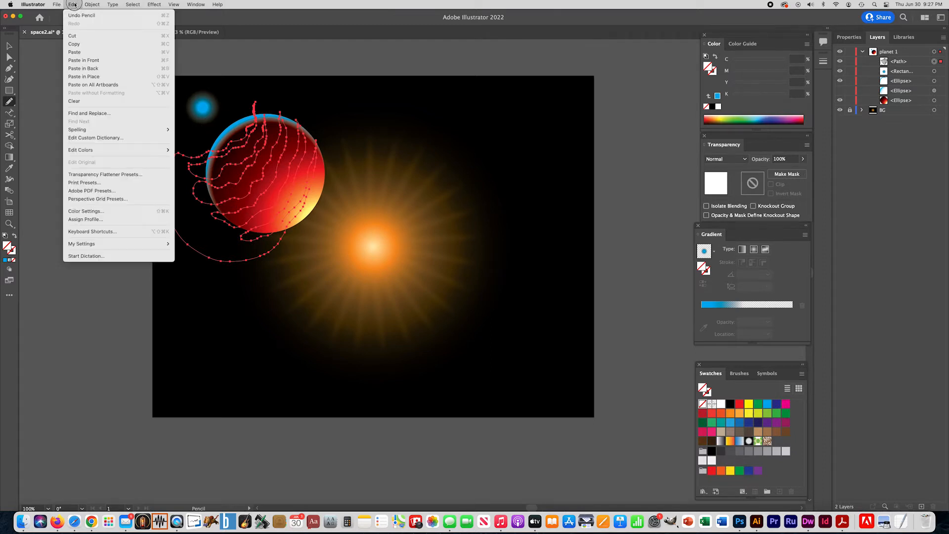
click(83, 76)
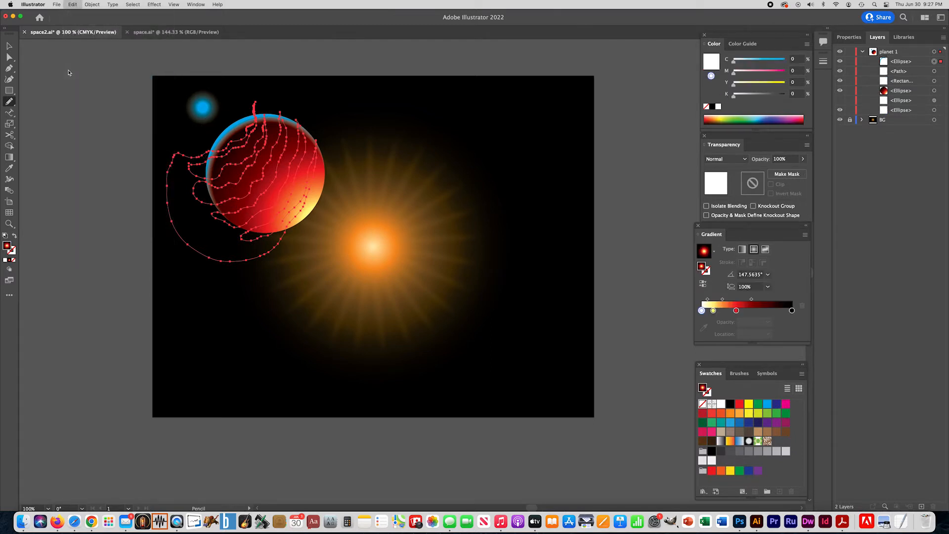
click(9, 45)
click(183, 213)
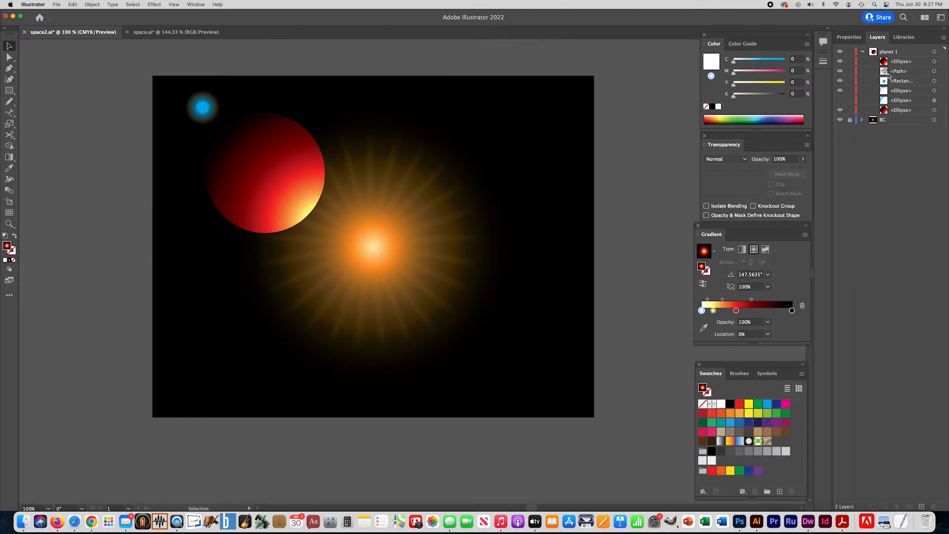
- Fill the wavy path with red (M 100, Y 100) and intersect it with the pasted planet copy
click(935, 72)
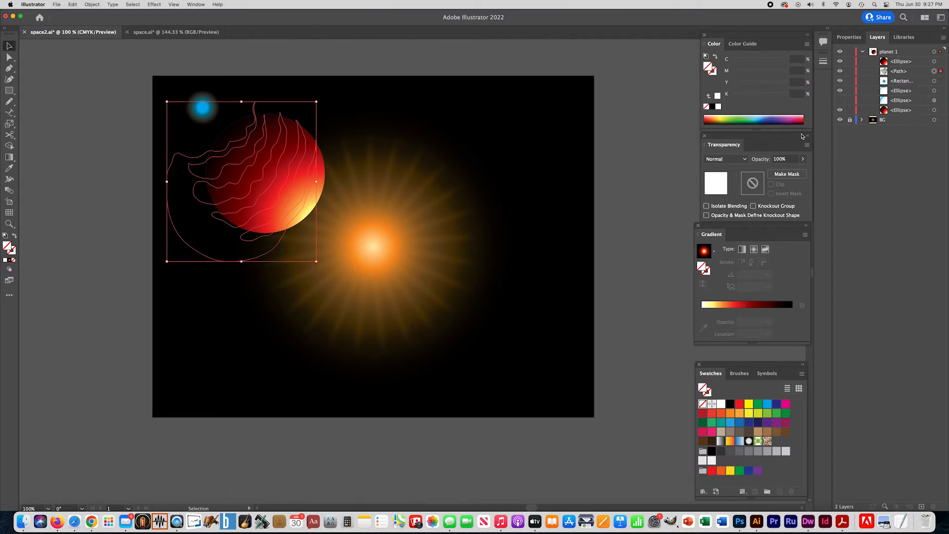
click(740, 404)
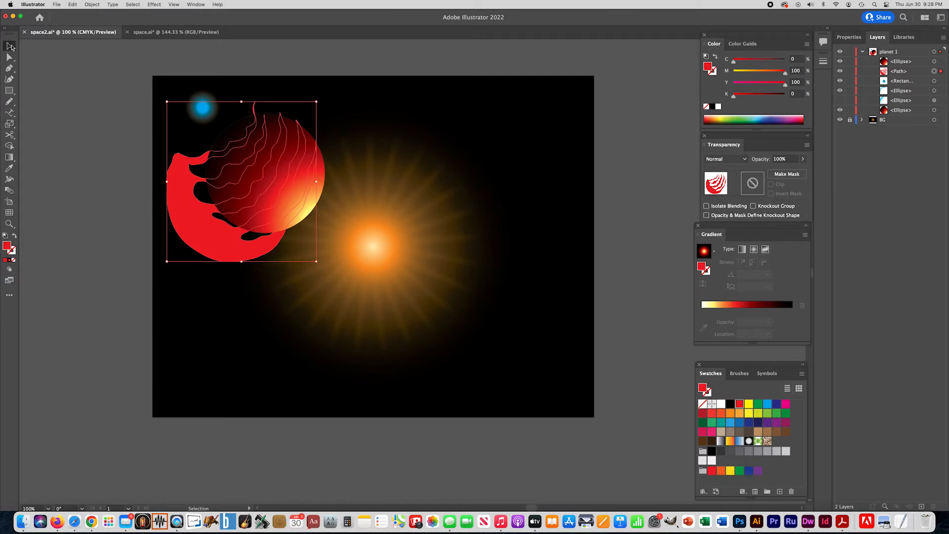
shift+click(229, 136)
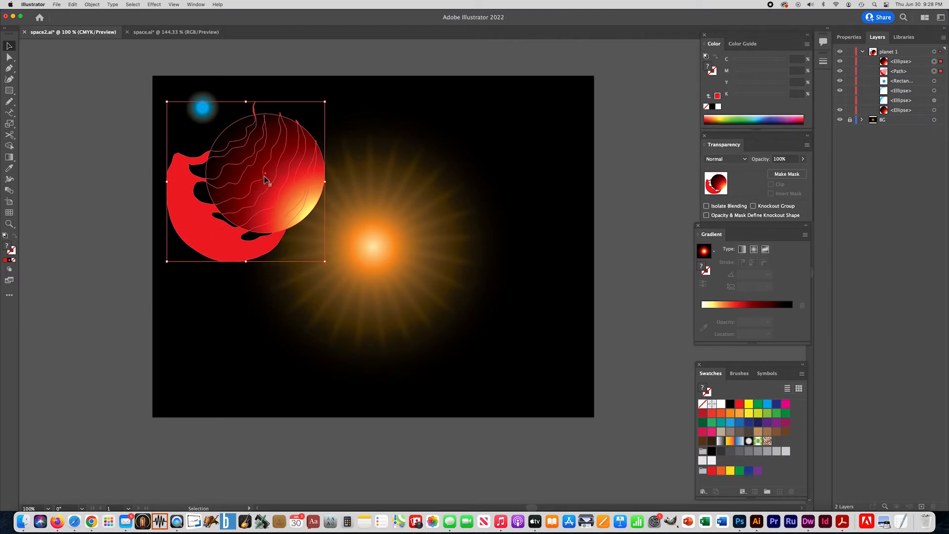
click(850, 38)
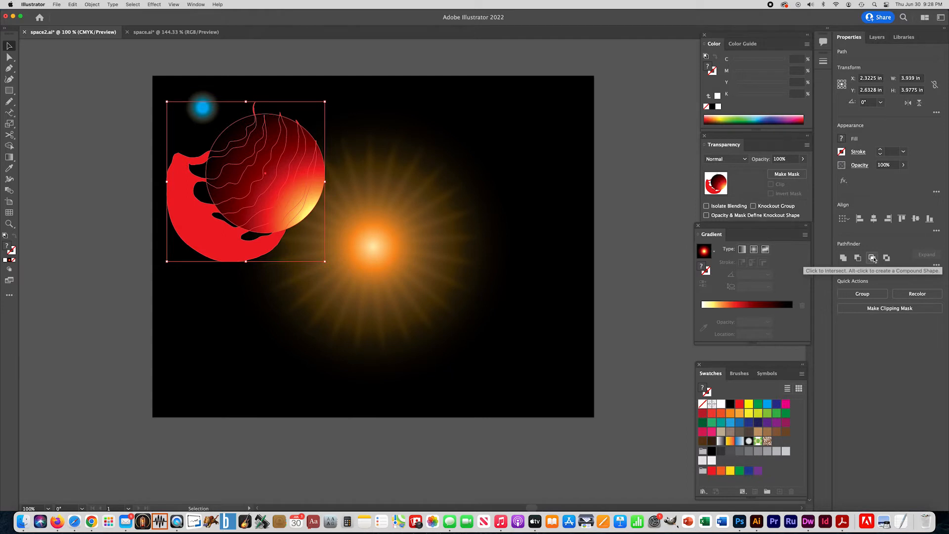
click(872, 258)
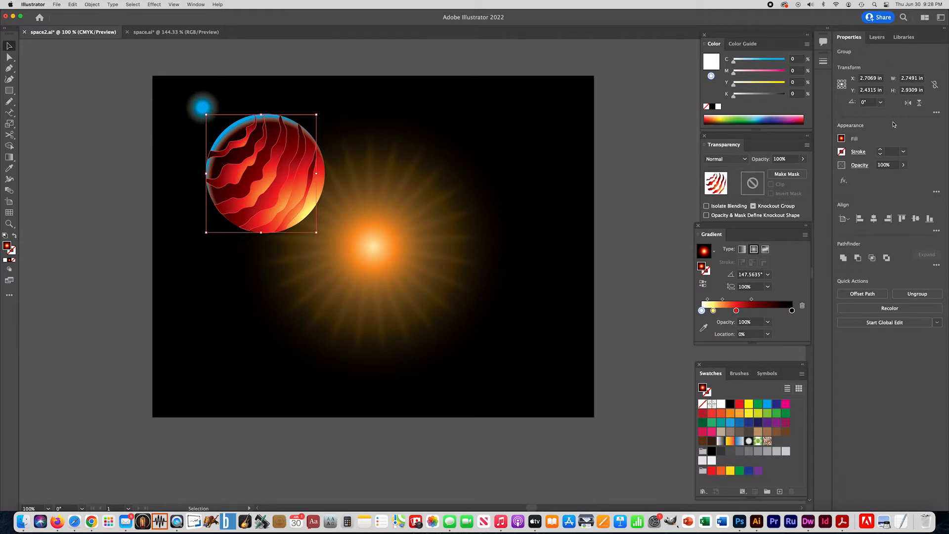
- Lower the opacity of the planet's wavy band group to about 12% and deselect it
click(903, 166)
drag(899, 177, 871, 179)
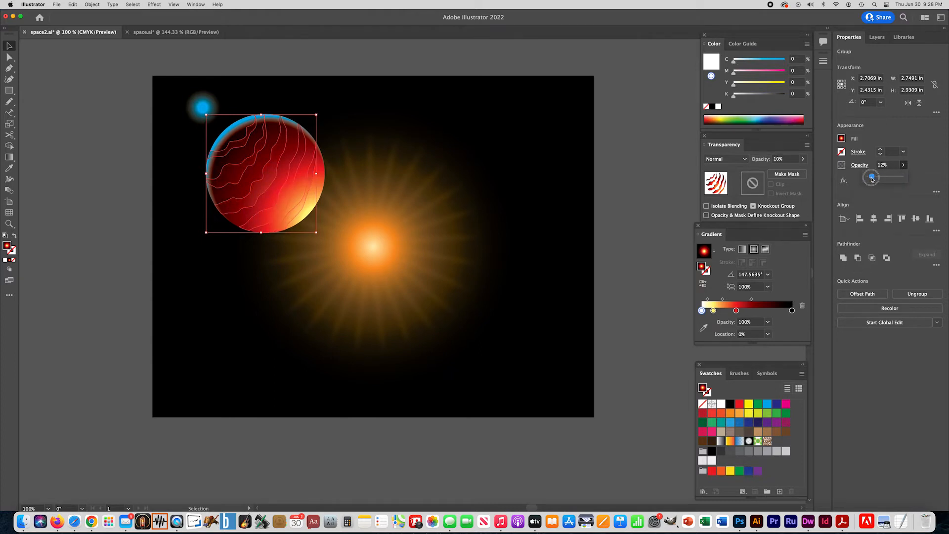
click(12, 49)
click(74, 97)
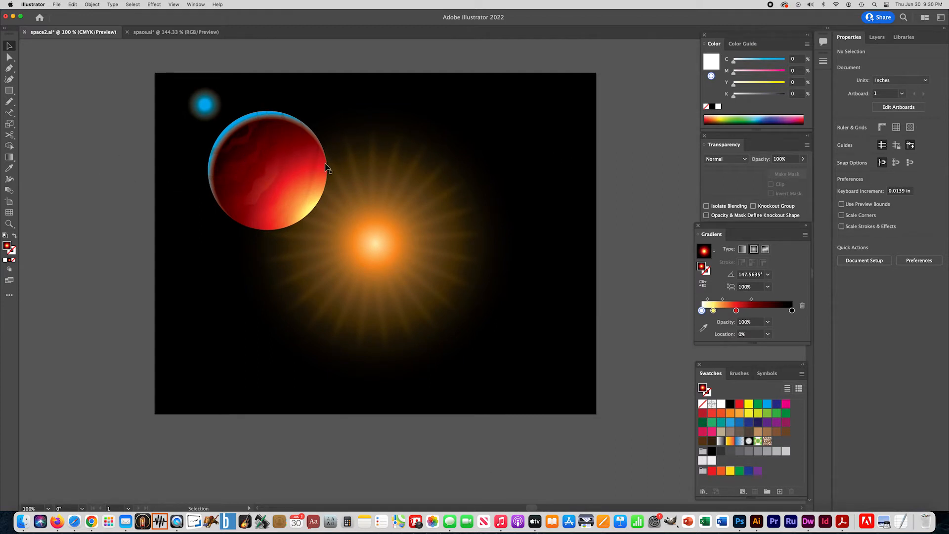
- Move the blue glow's rectangle above the wavy band group in the planet 1 layer's stacking order
click(875, 37)
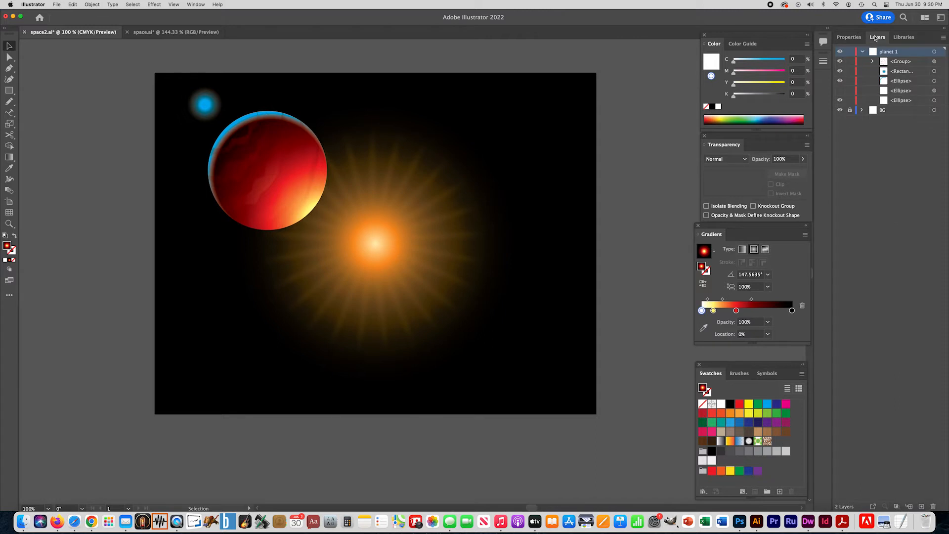
click(839, 52)
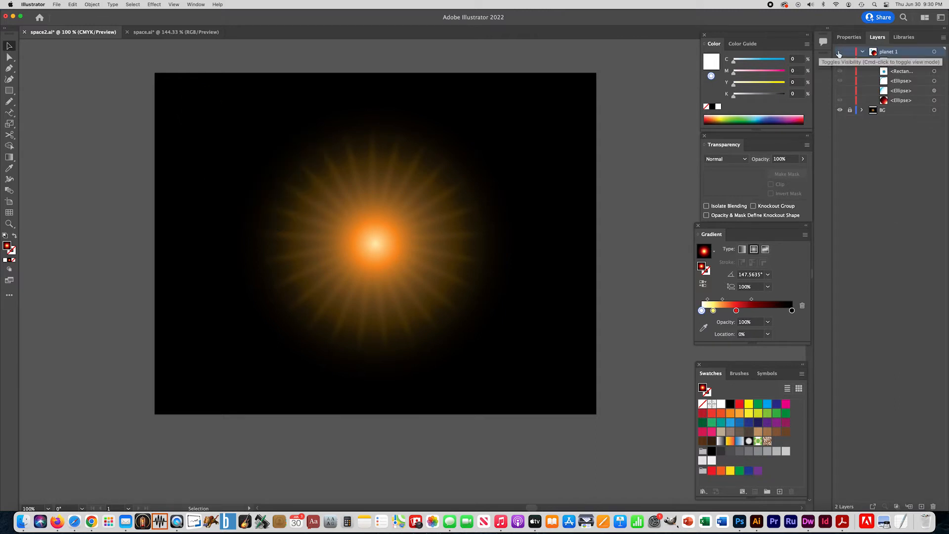
click(840, 51)
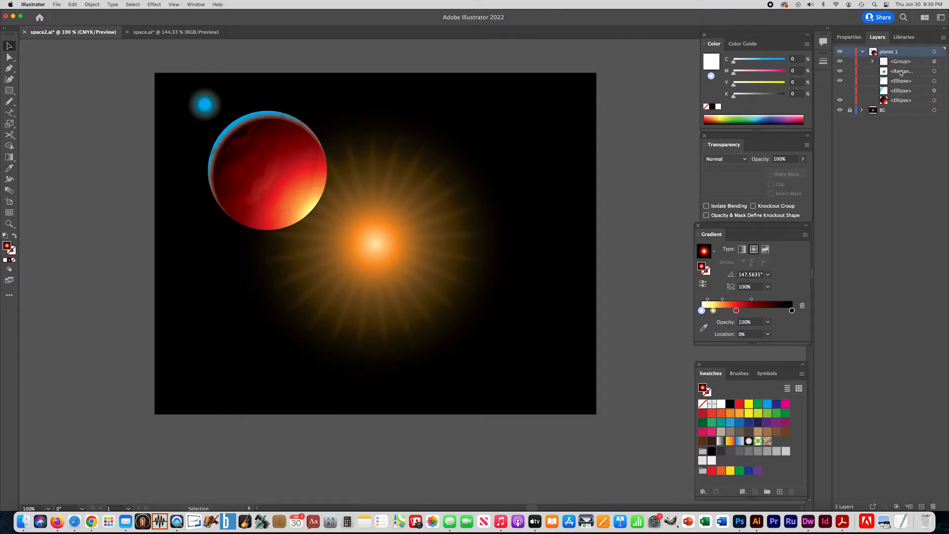
drag(900, 73, 897, 58)
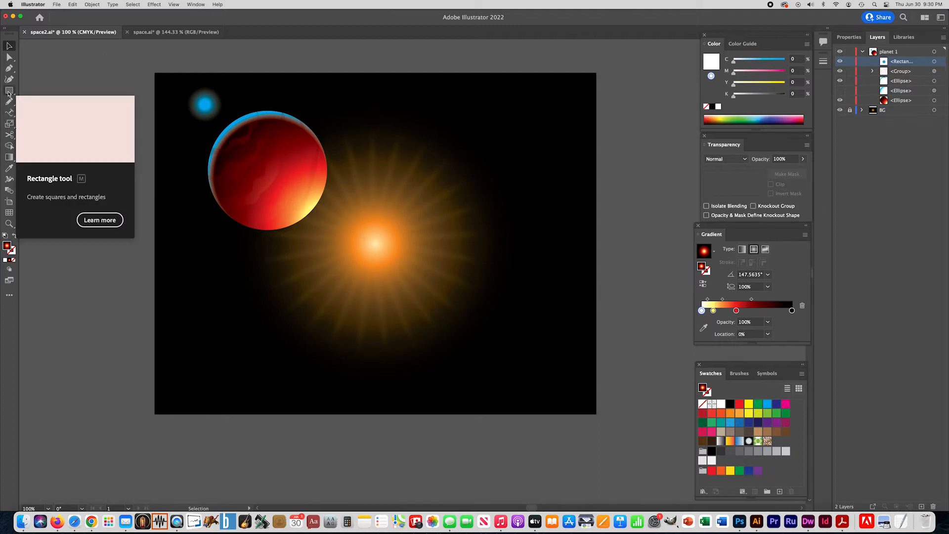
- Draw a flat ellipse about 5.91 in wide and 0.91 in high across the red planet and fill it with CMYK Yellow
drag(9, 93, 38, 102)
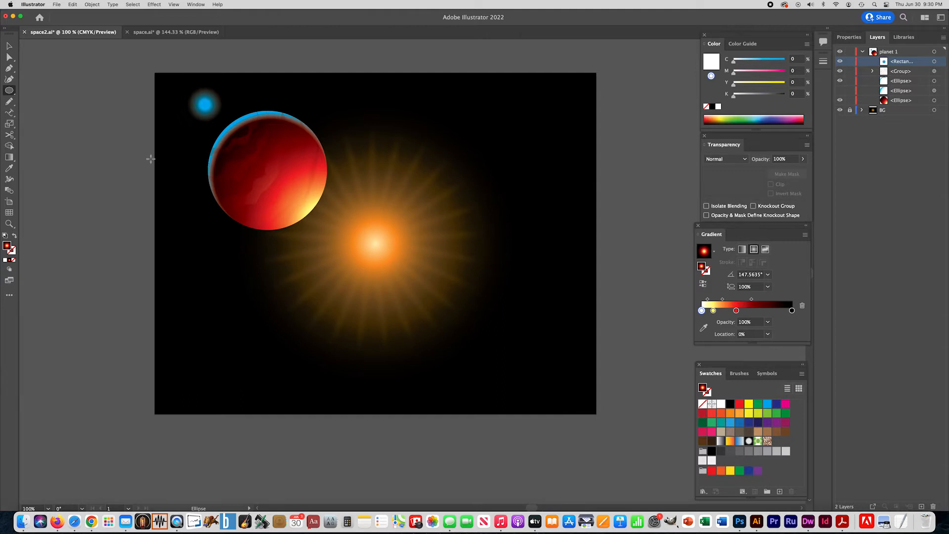
drag(148, 158, 385, 195)
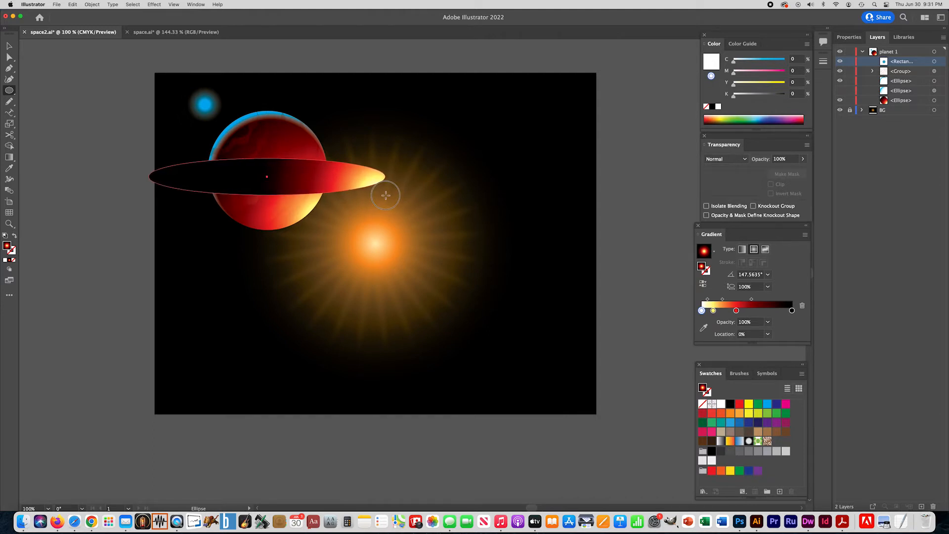
drag(385, 196, 386, 195)
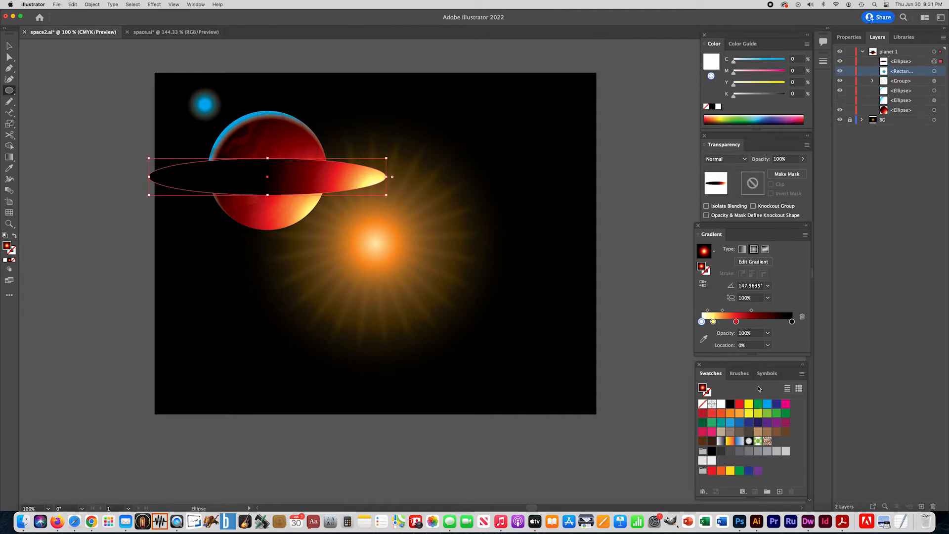
click(749, 404)
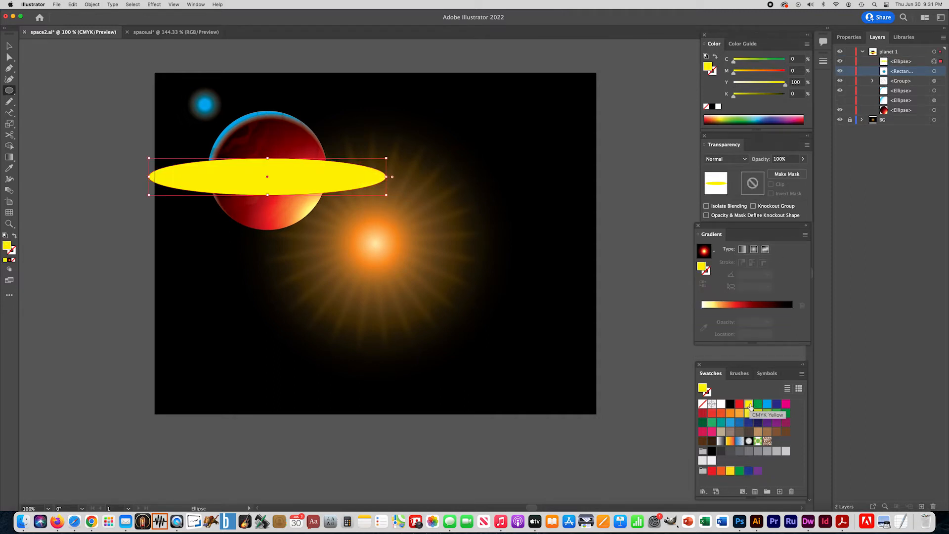
- Create a uniformly scaled copy of the yellow ellipse at 80%
click(12, 127)
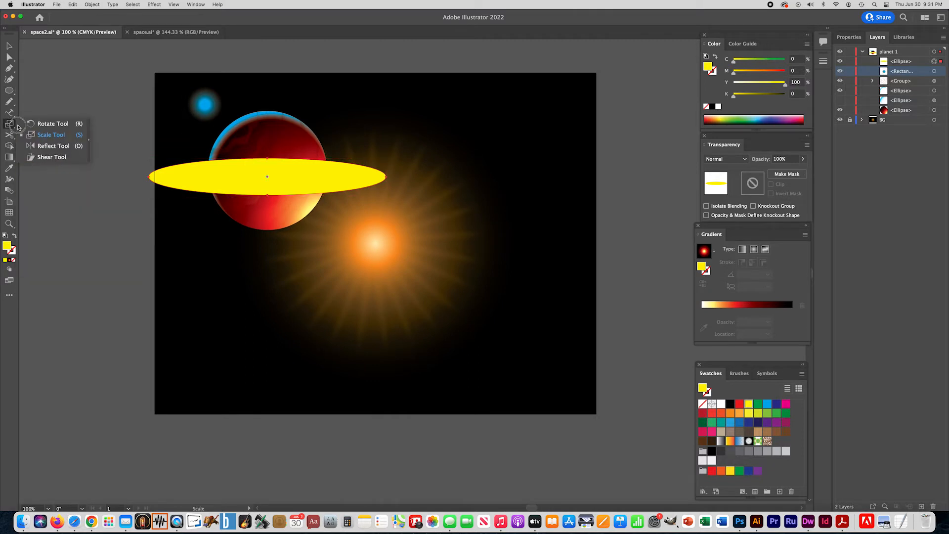
click(44, 125)
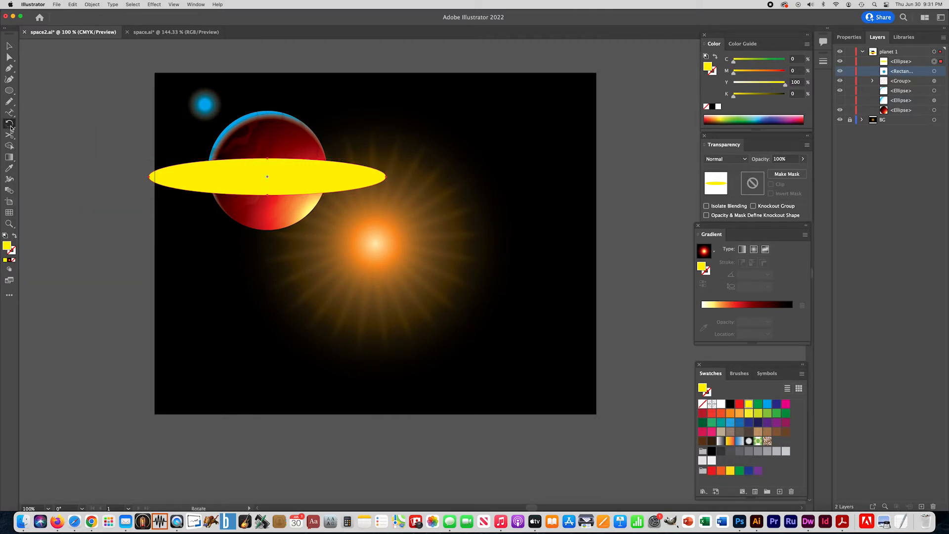
click(12, 128)
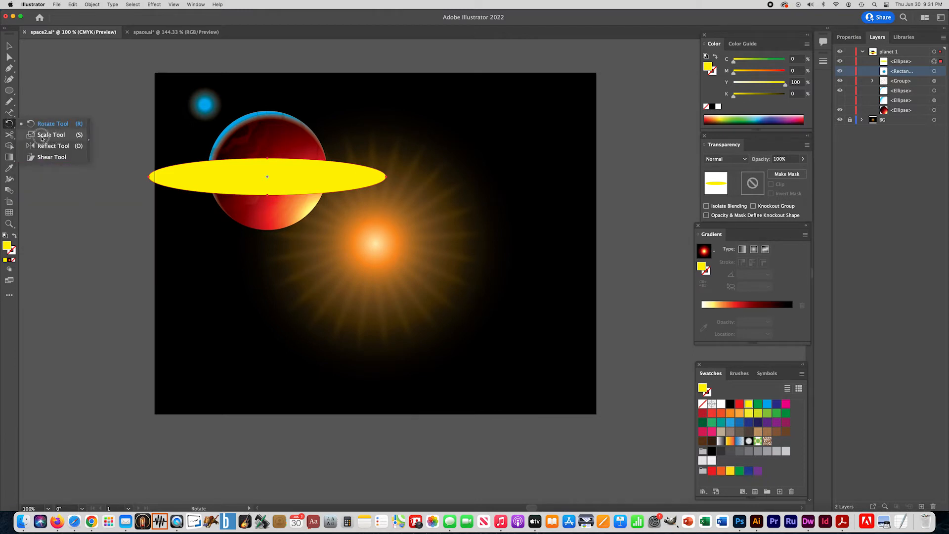
click(56, 138)
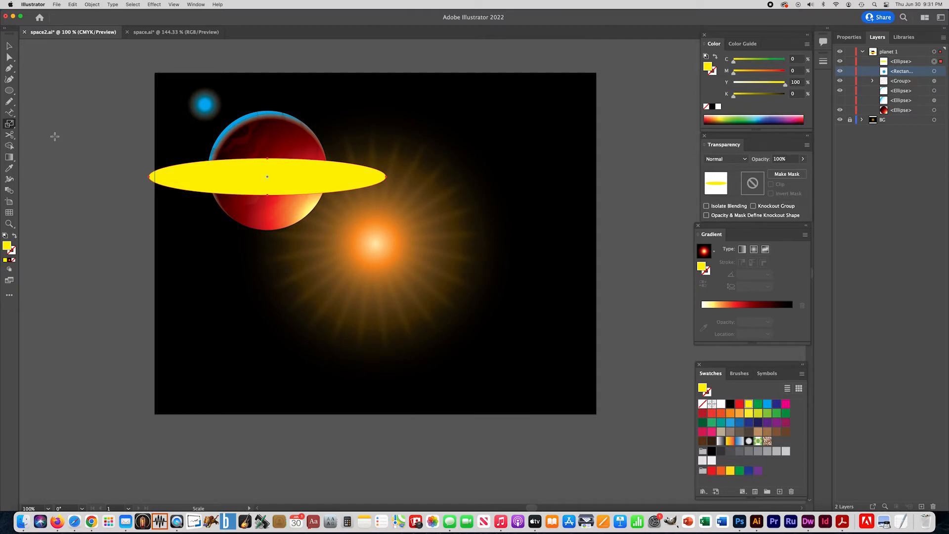
double_click(9, 126)
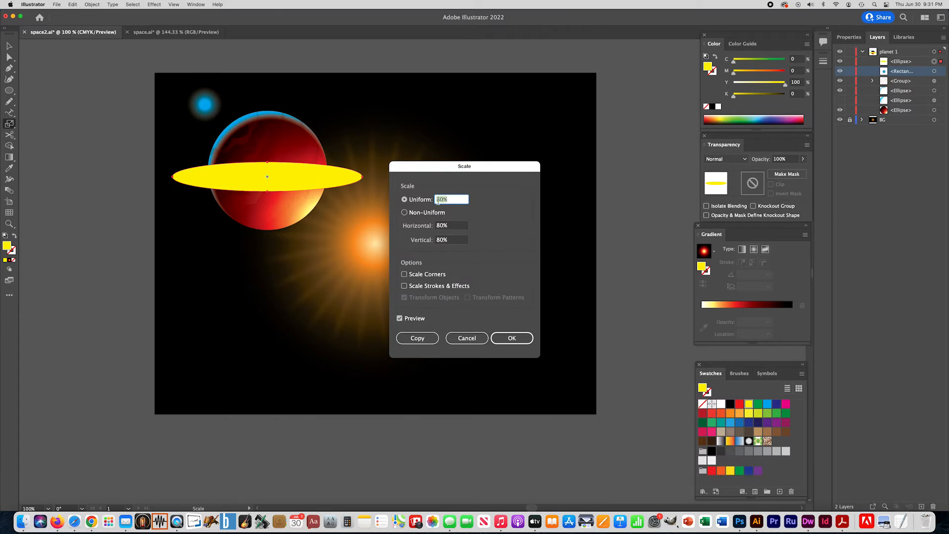
click(410, 339)
click(412, 339)
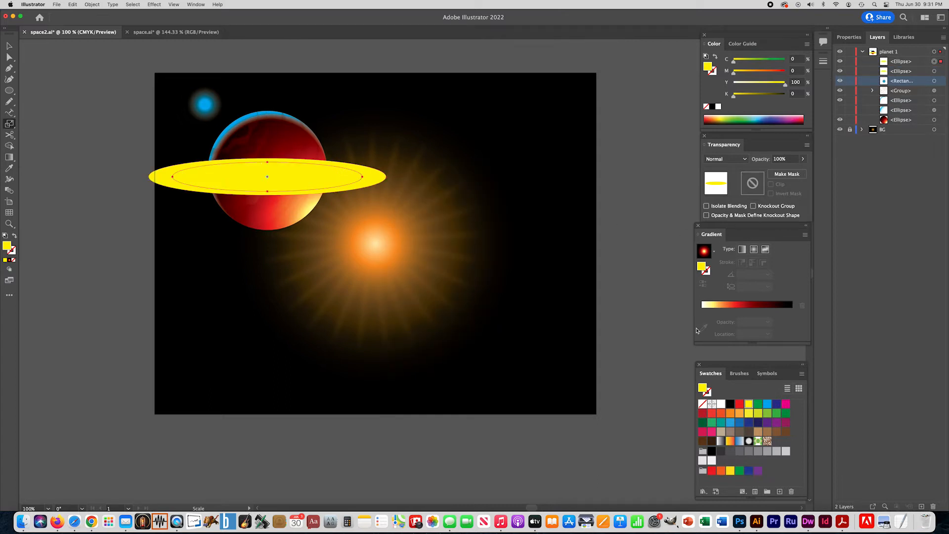
- Fill the smaller ellipse with black and nudge it slightly up inside the yellow one
click(730, 405)
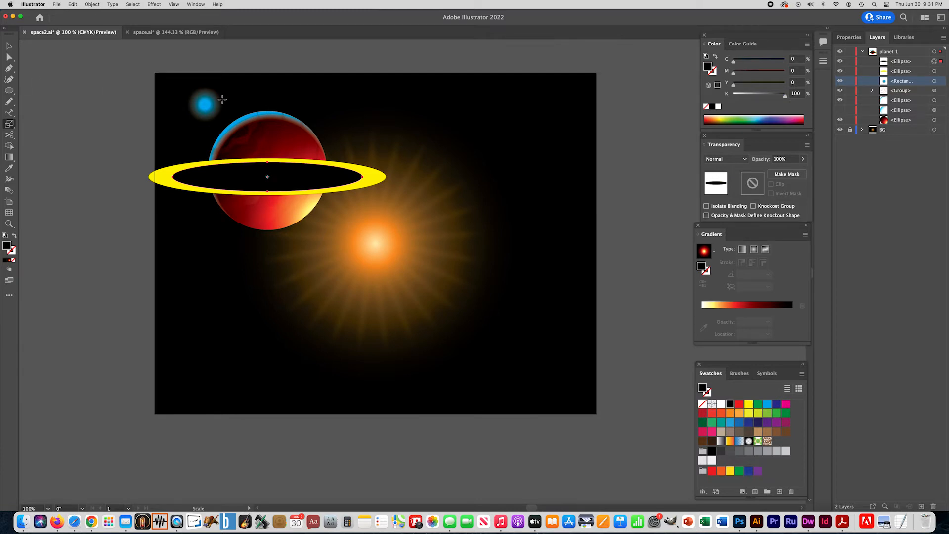
key(Up)
key(Up)
key(Up)
key(Up)
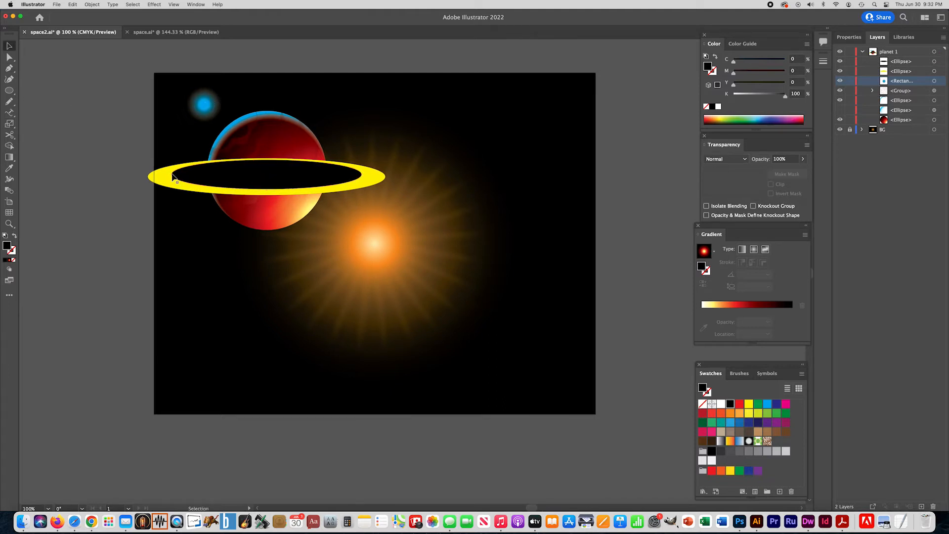
- Subtract the black ellipse from the yellow one to form a ring around the planet
key(v)
shift+click(155, 179)
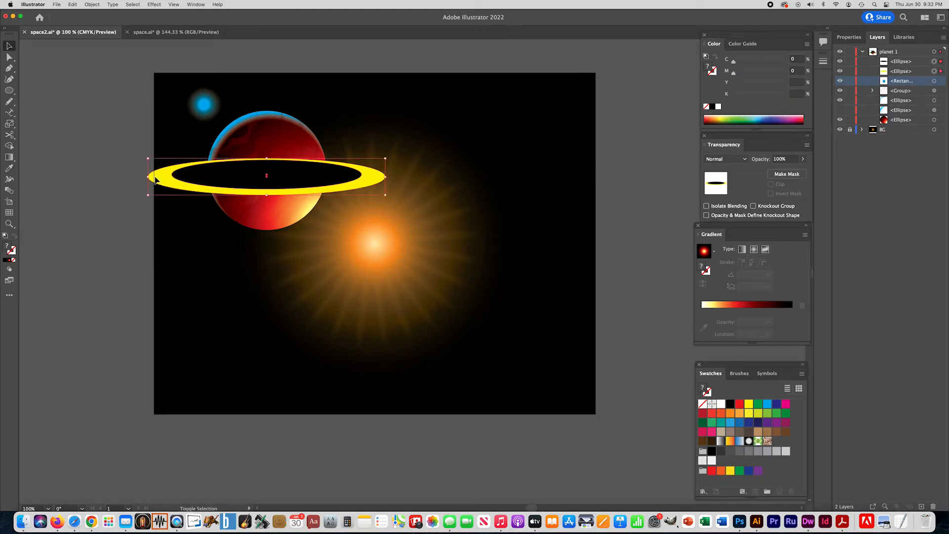
click(848, 37)
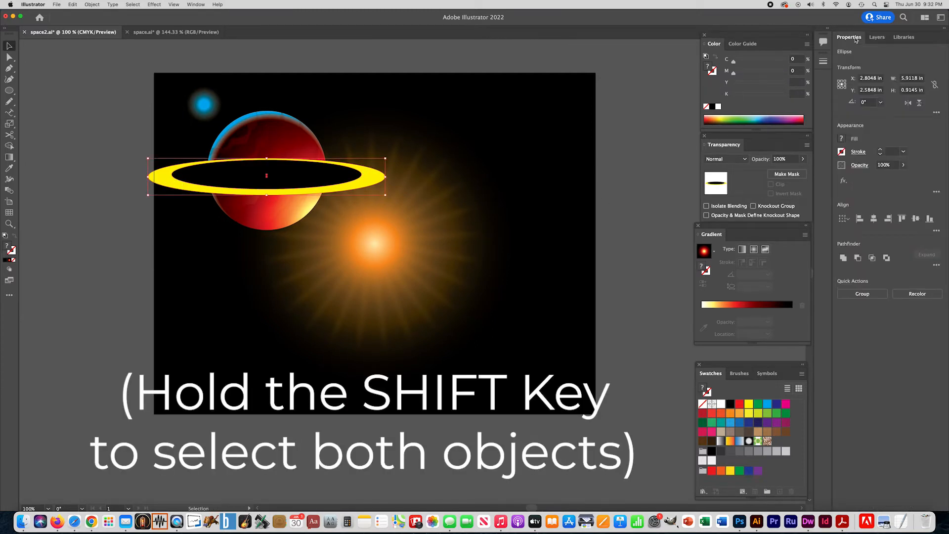
click(858, 258)
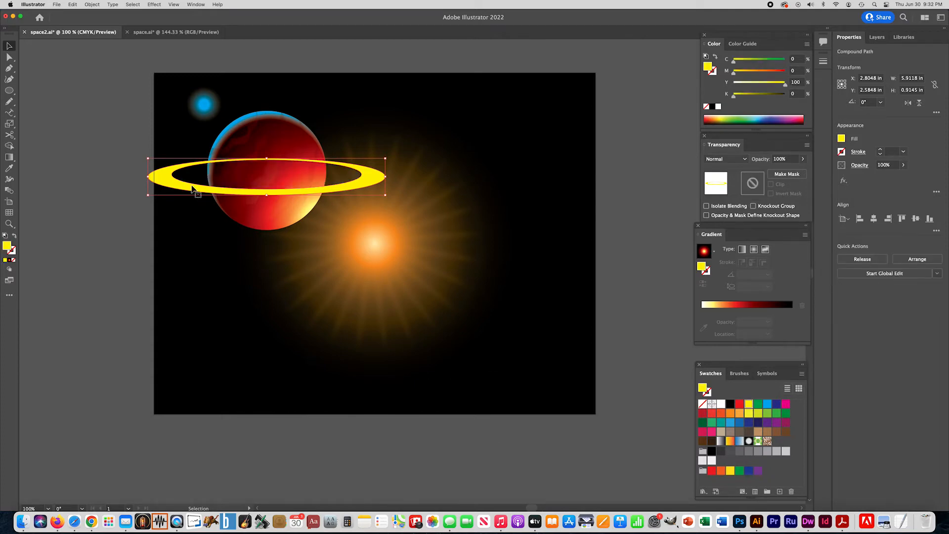
- Create a uniformly scaled-down copy of the yellow ring, about 4.14 in wide
key(s)
double_click(7, 127)
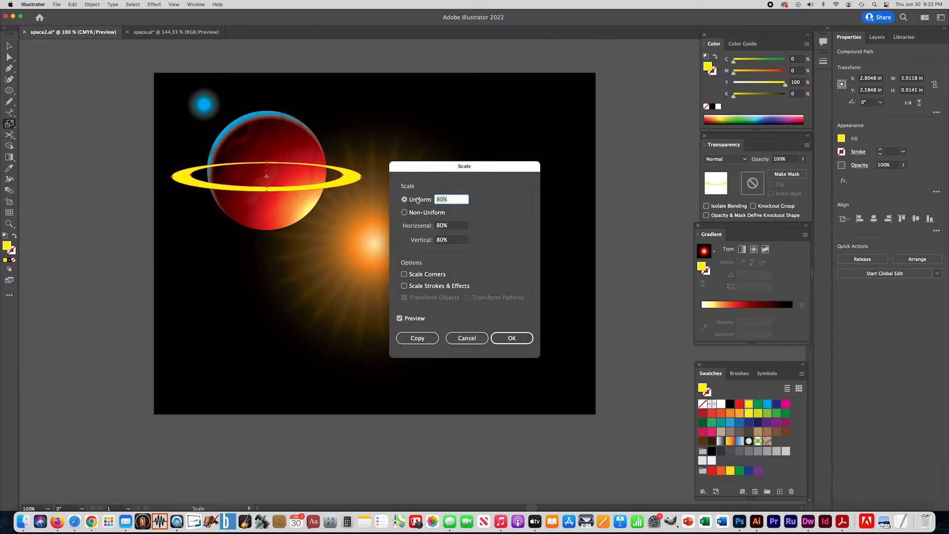
click(425, 337)
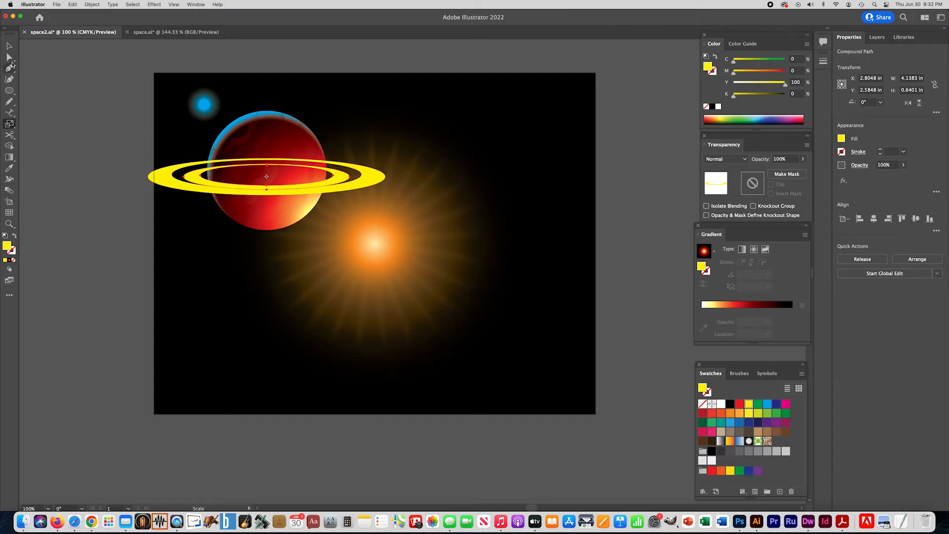
- Nudge the inner ring up inside the outer ring to Y 2.5014 in
click(10, 48)
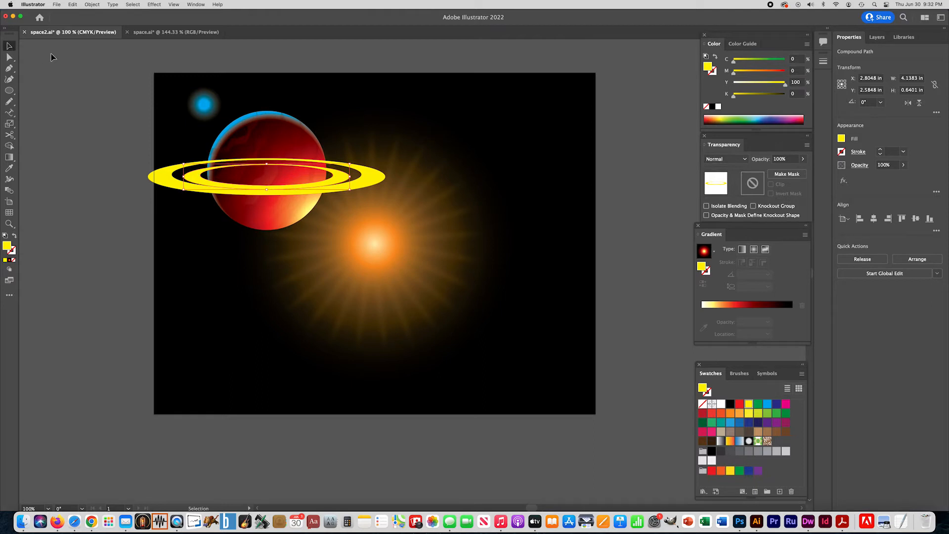
key(Up)
key(Up)
key(Up)
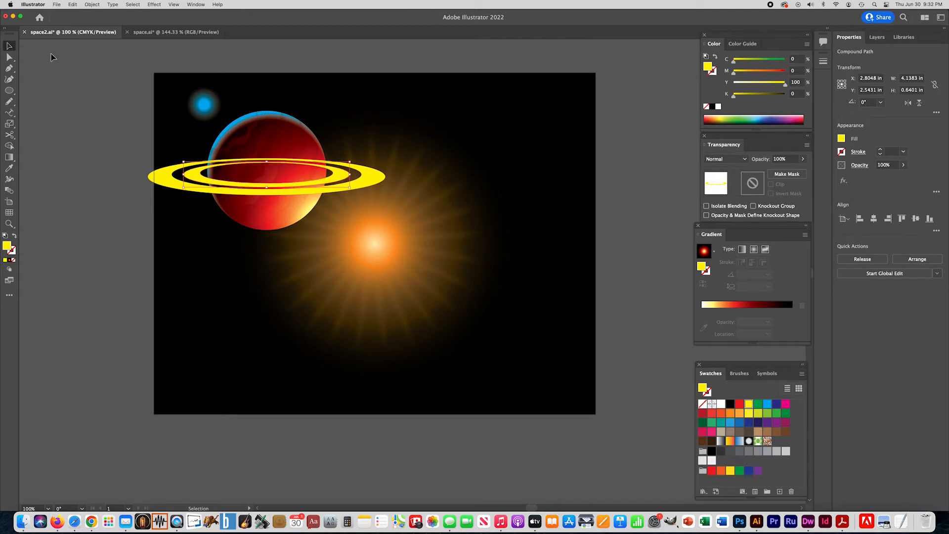
key(Up)
key(Up)
key(Up)
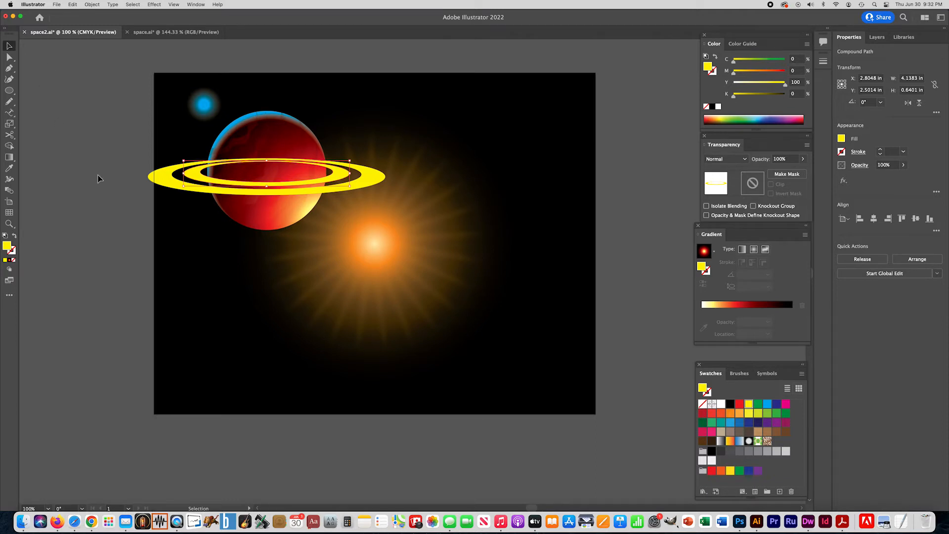
- Group the two yellow rings, move the group slightly up to about Y 2.49 in, and deselect it
shift+click(167, 180)
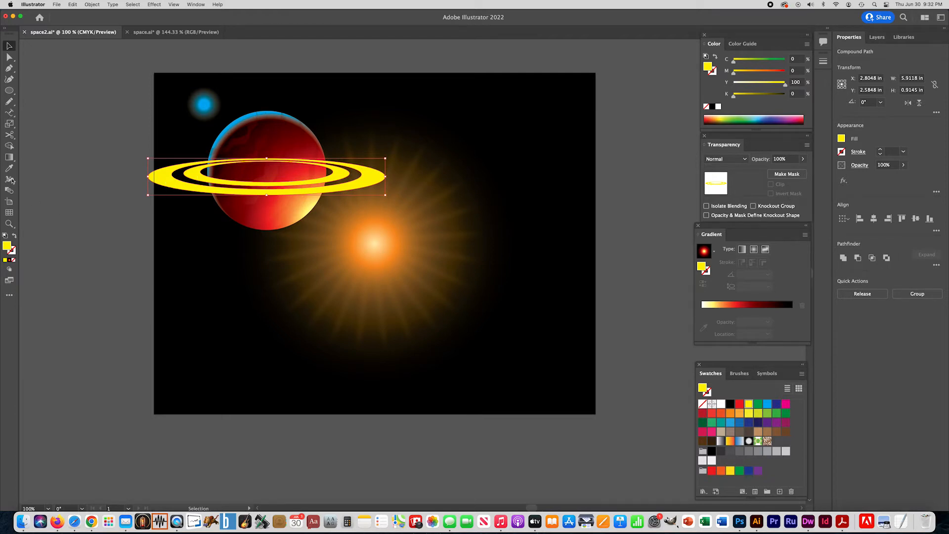
click(92, 5)
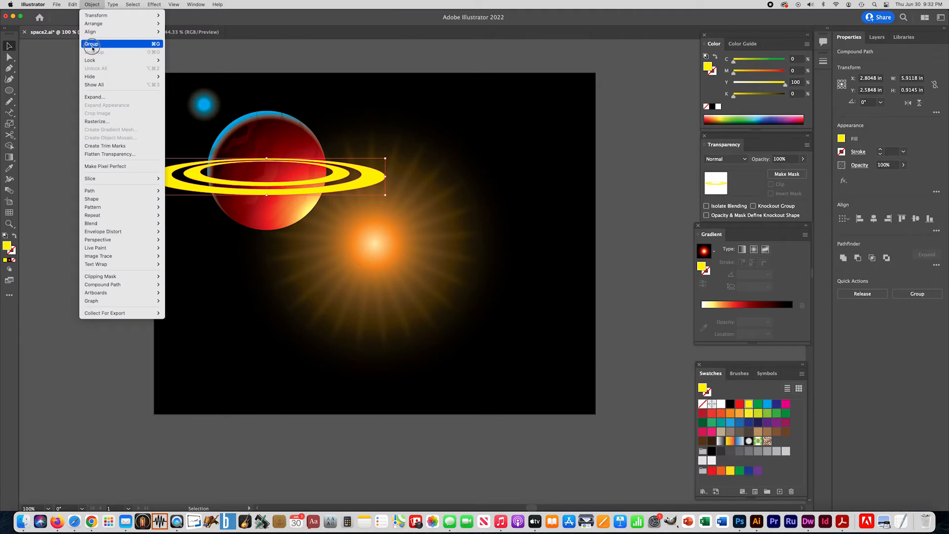
click(140, 47)
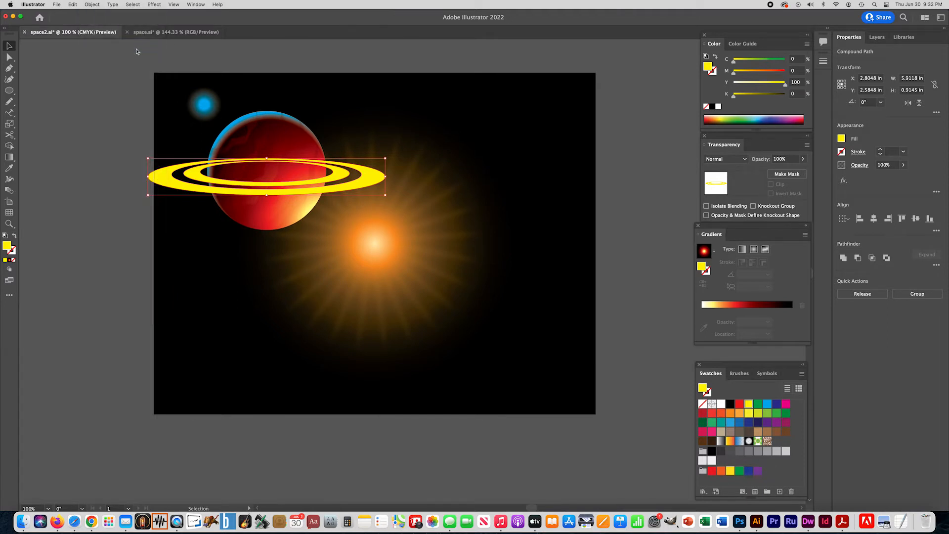
click(64, 121)
mouse_move(172, 191)
mouse_down()
mouse_move(127, 195)
mouse_move(205, 187)
mouse_move(148, 197)
mouse_move(170, 180)
mouse_up()
click(81, 178)
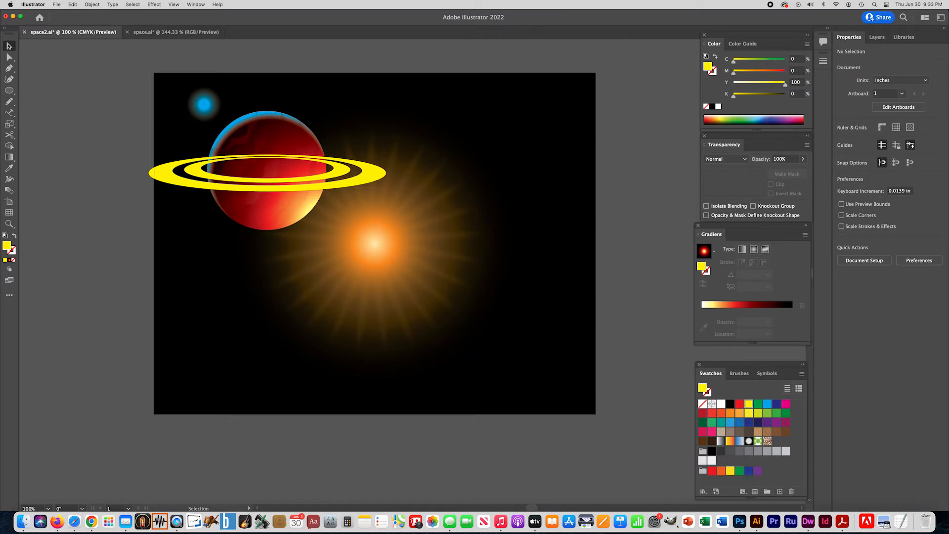
- Add an opacity mask to the ring group with clipping turned off
click(163, 176)
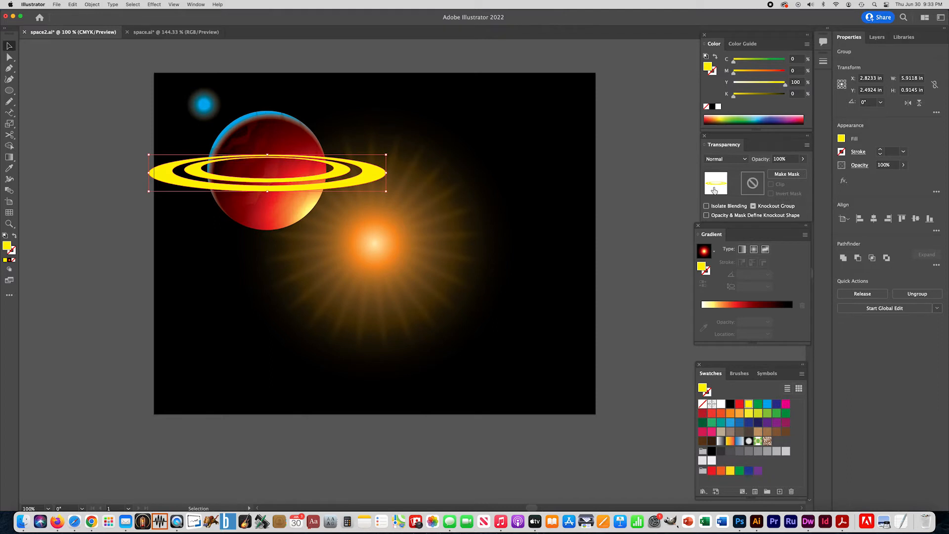
click(786, 174)
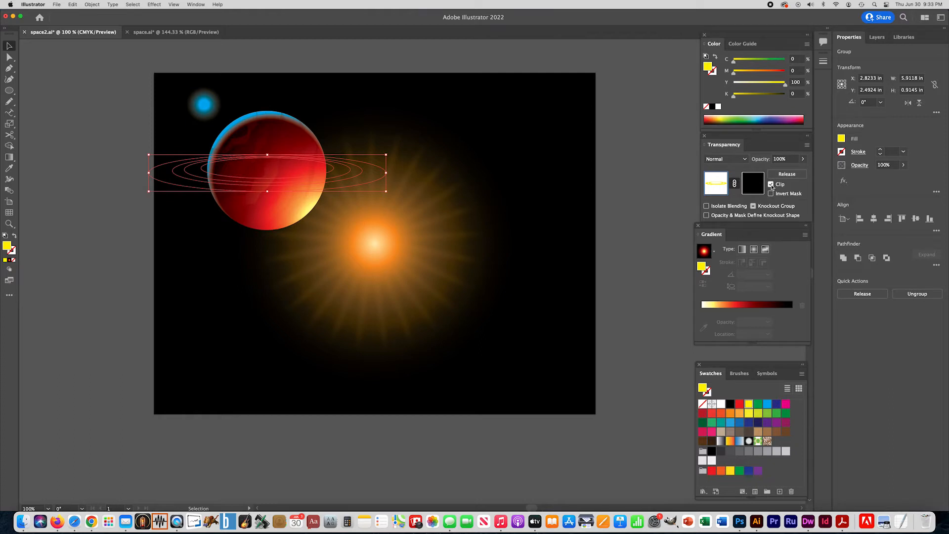
click(771, 184)
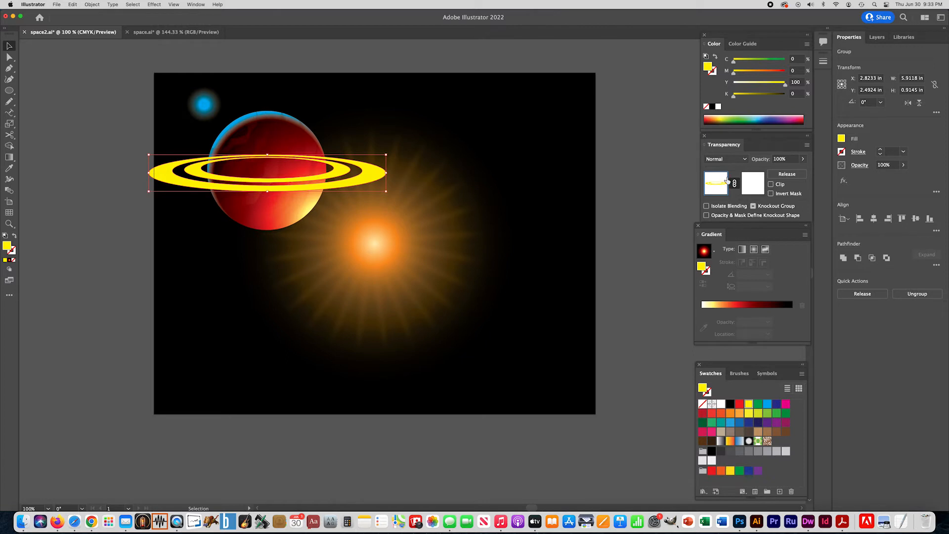
- Paste the copied planet in place inside the ring group's opacity mask, fill it with black, and deselect it
click(758, 186)
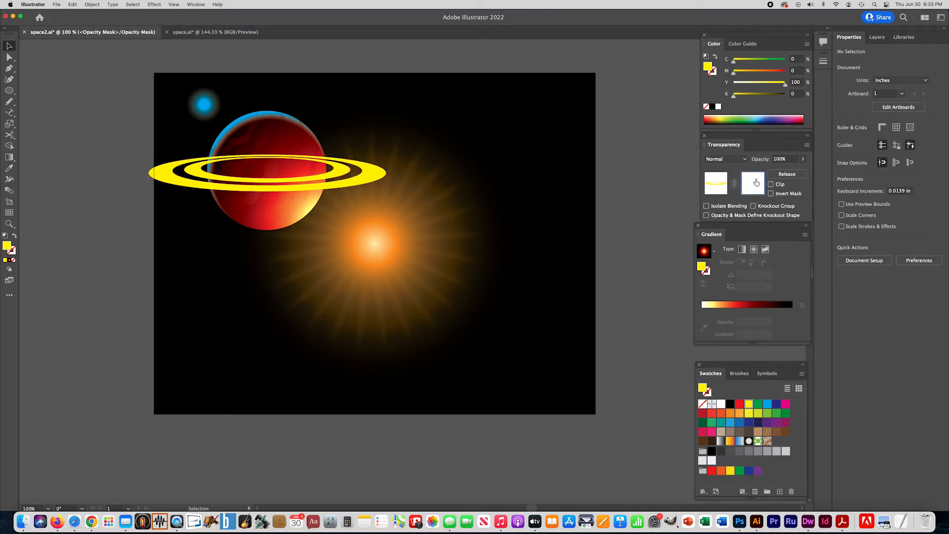
click(72, 4)
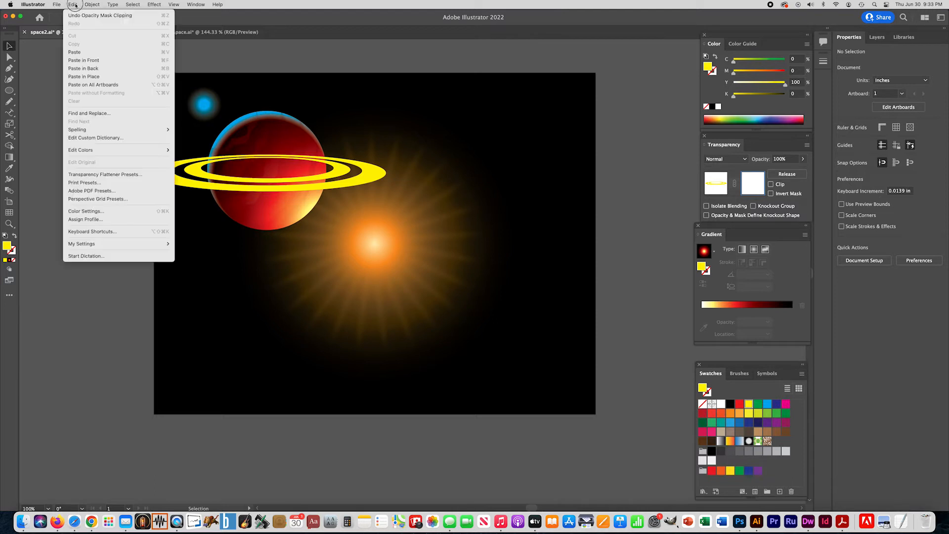
click(84, 76)
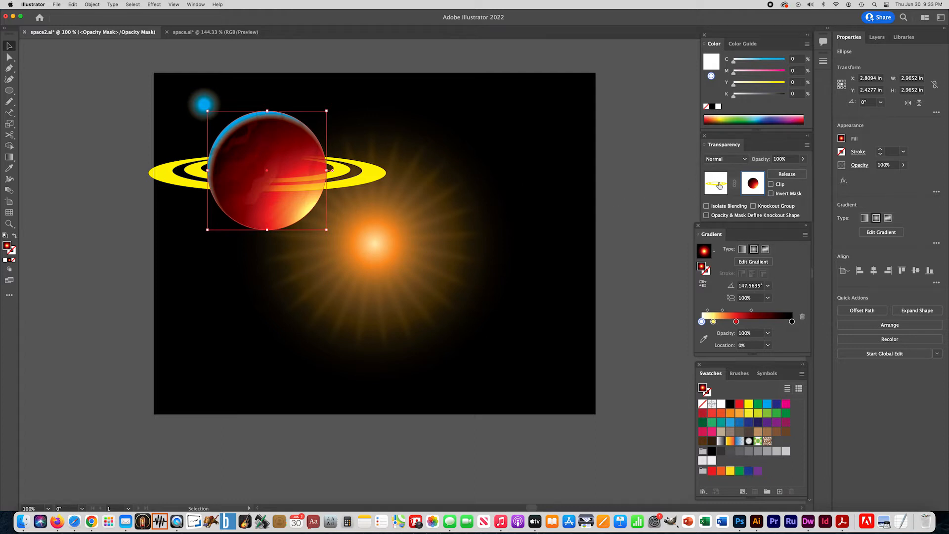
click(731, 406)
click(590, 188)
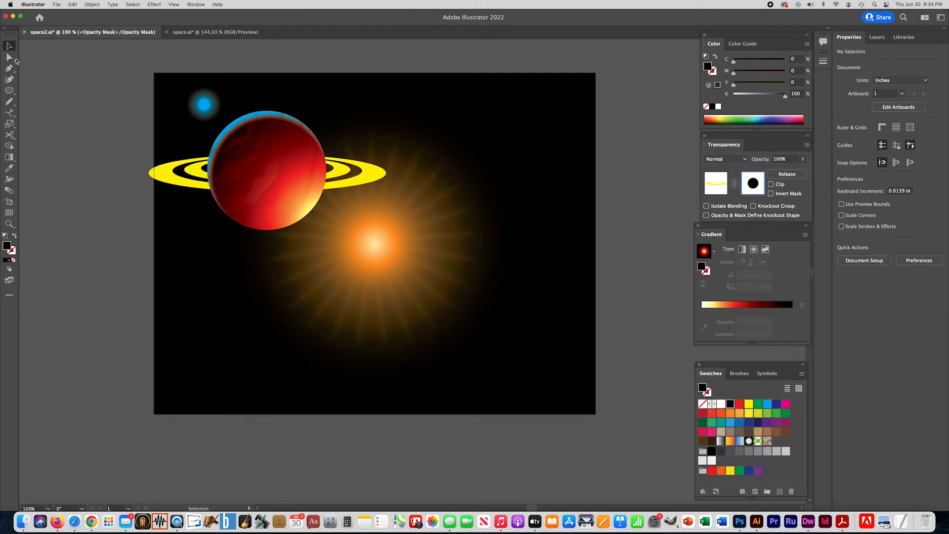
- Cut the black mask circle at its left and right edges with the Scissors tool and delete its lower half
key(c)
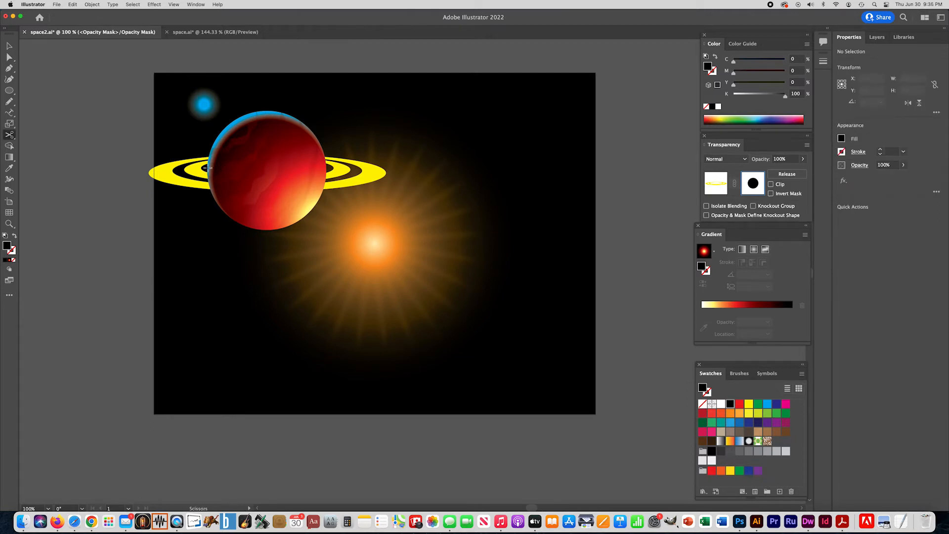
click(207, 168)
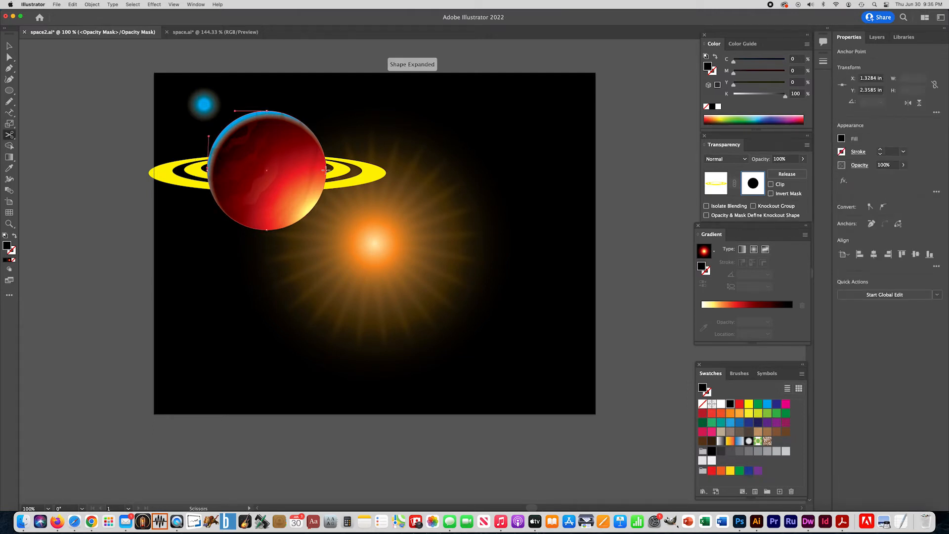
click(326, 170)
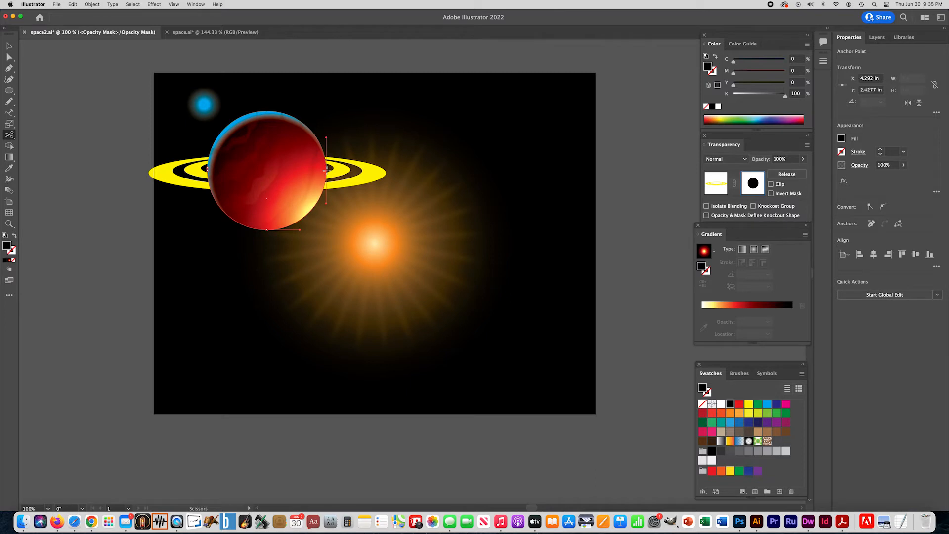
click(8, 57)
click(267, 230)
key(Delete)
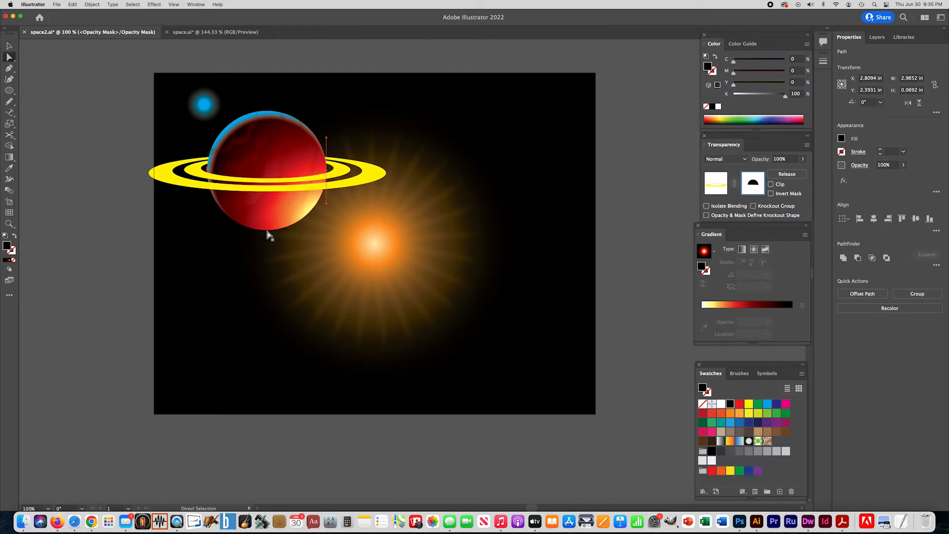
click(268, 231)
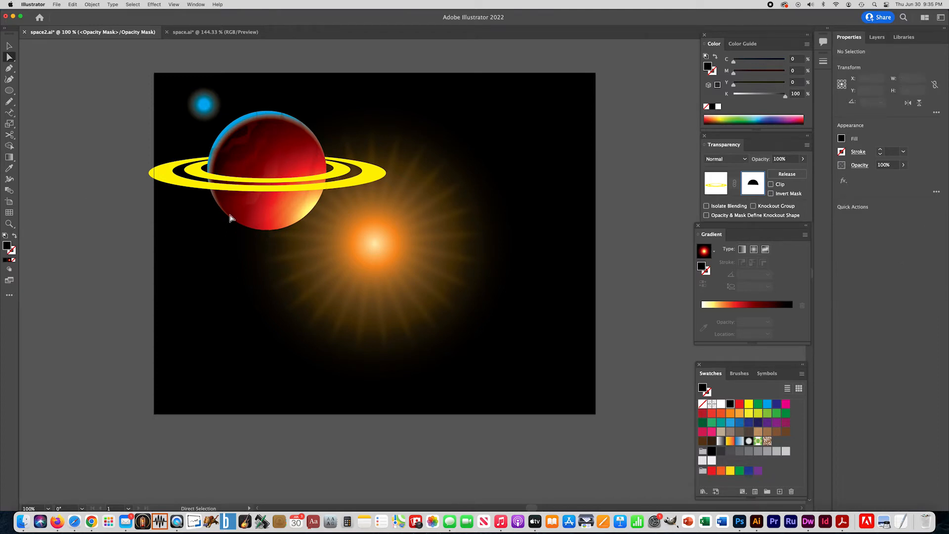
- Return from the opacity mask to the artwork and rotate the masked ring group about 20° counterclockwise
click(10, 46)
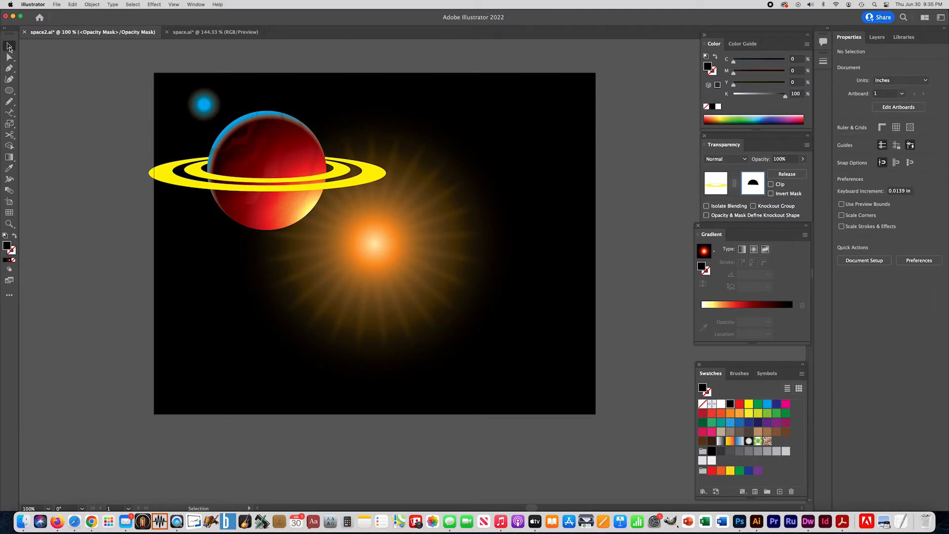
click(715, 190)
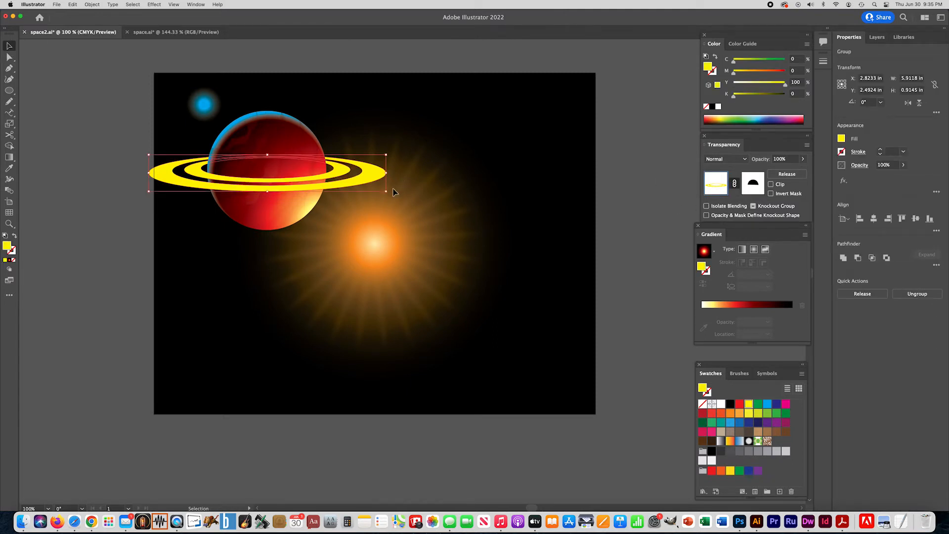
drag(391, 192, 391, 147)
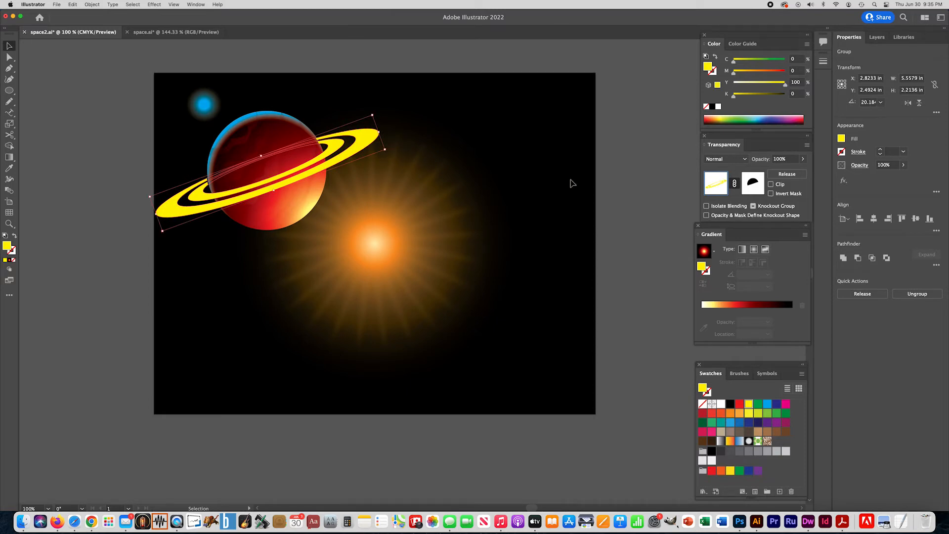
- Fill the rings with the white-to-black linear gradient and redraw it diagonally across the group at an angle of about 116°
click(721, 441)
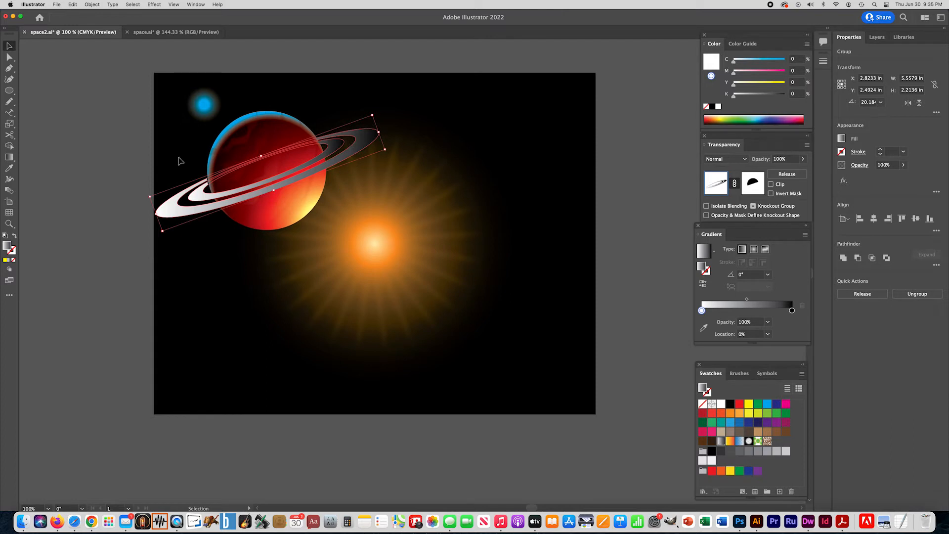
click(8, 156)
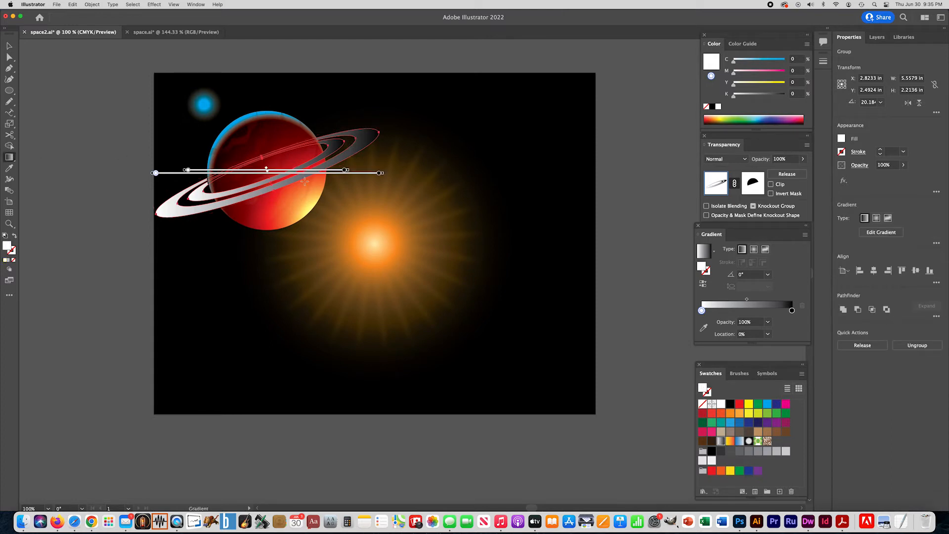
mouse_move(328, 181)
mouse_down()
mouse_move(271, 169)
mouse_move(297, 142)
mouse_move(309, 147)
mouse_up()
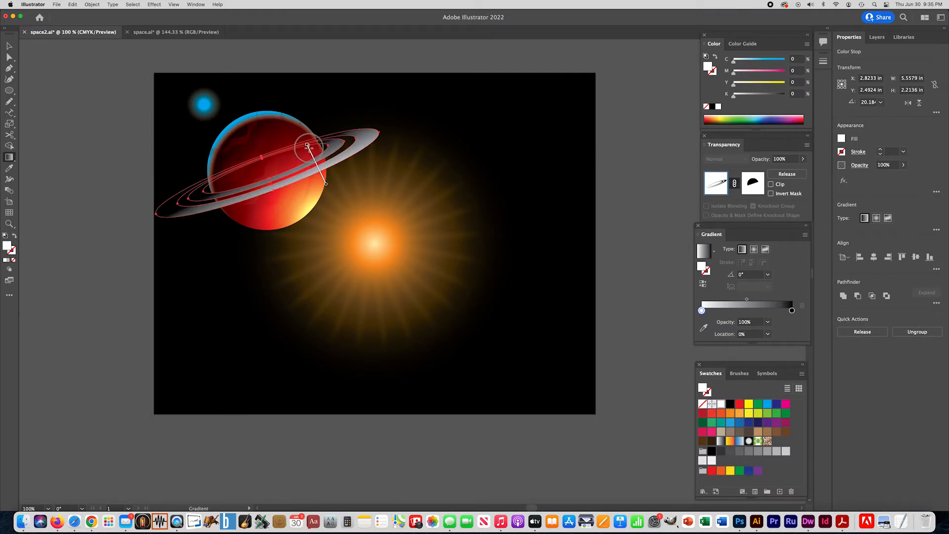
key(v)
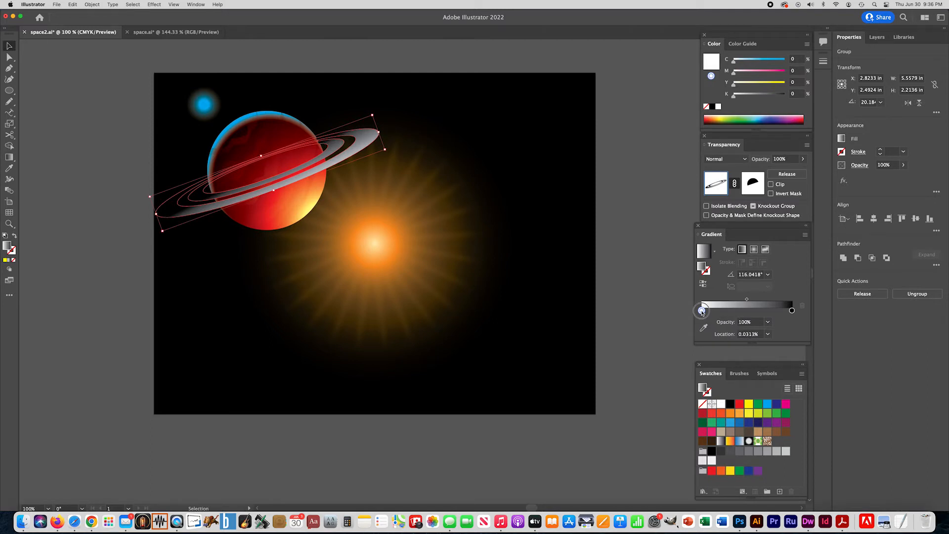
- Change the white stop of the ring gradient to yellow with Y 100%
double_click(701, 310)
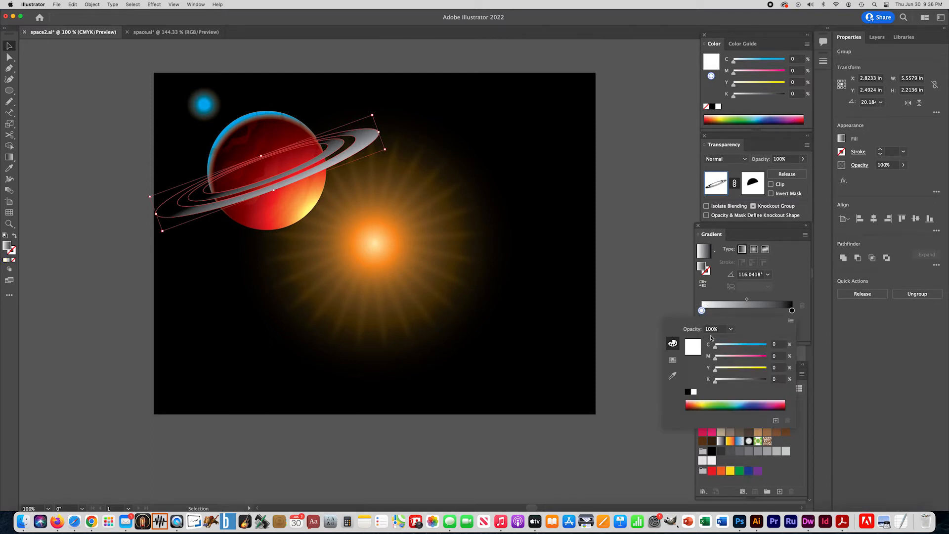
drag(716, 368, 808, 350)
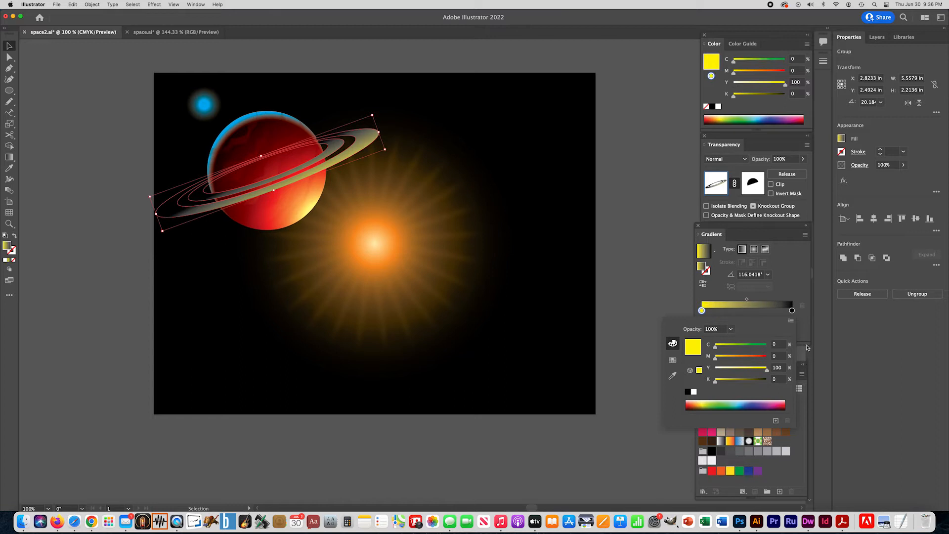
click(792, 311)
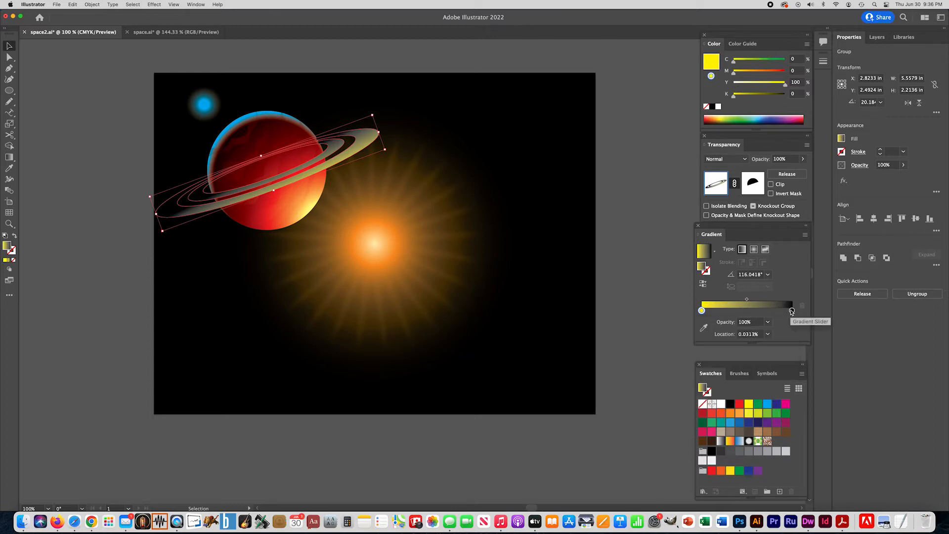
- Set the black stop of the ring gradient to Y 100% and K 95%, and deselect the rings
double_click(791, 310)
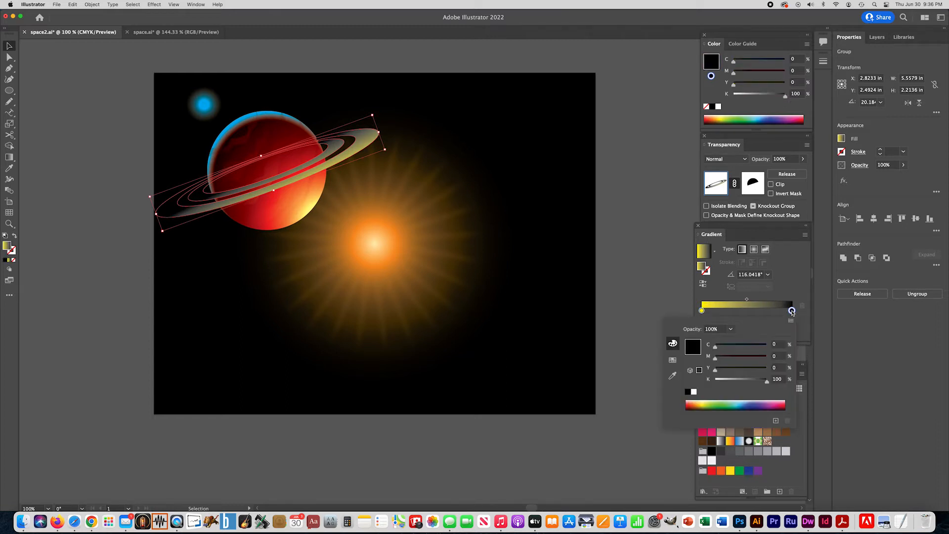
drag(716, 372, 798, 368)
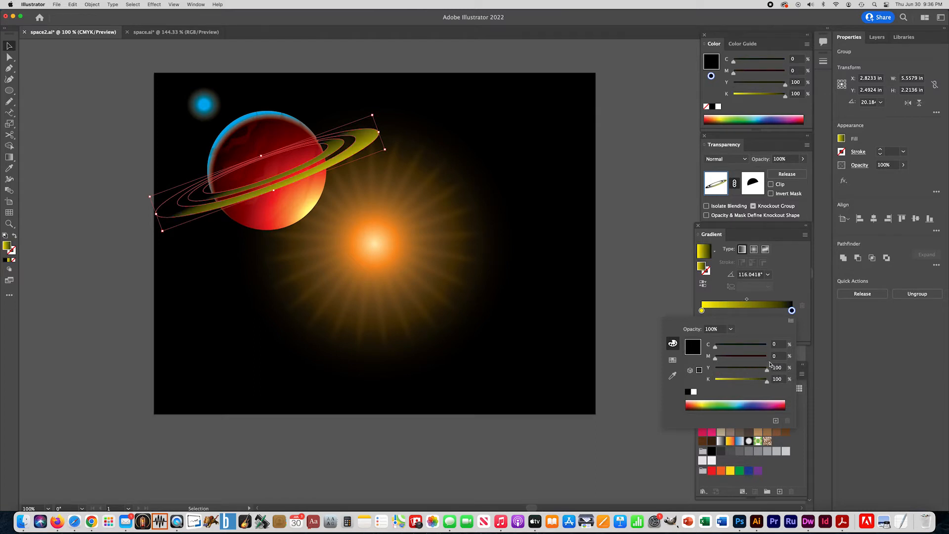
click(792, 311)
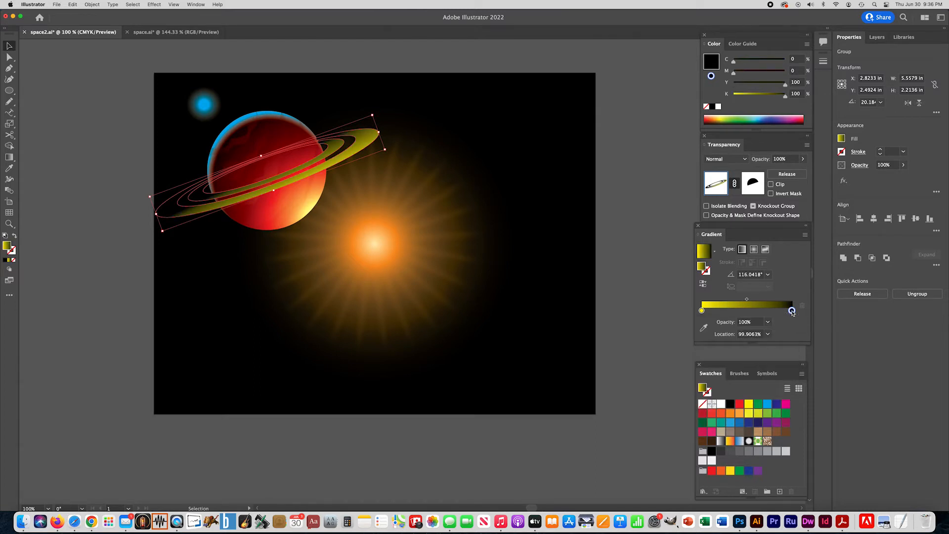
double_click(792, 311)
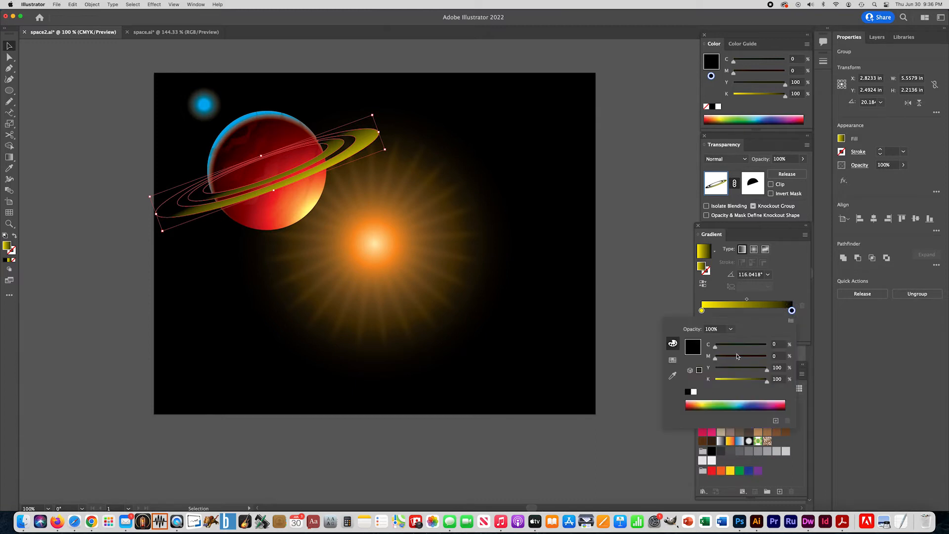
drag(768, 384, 764, 384)
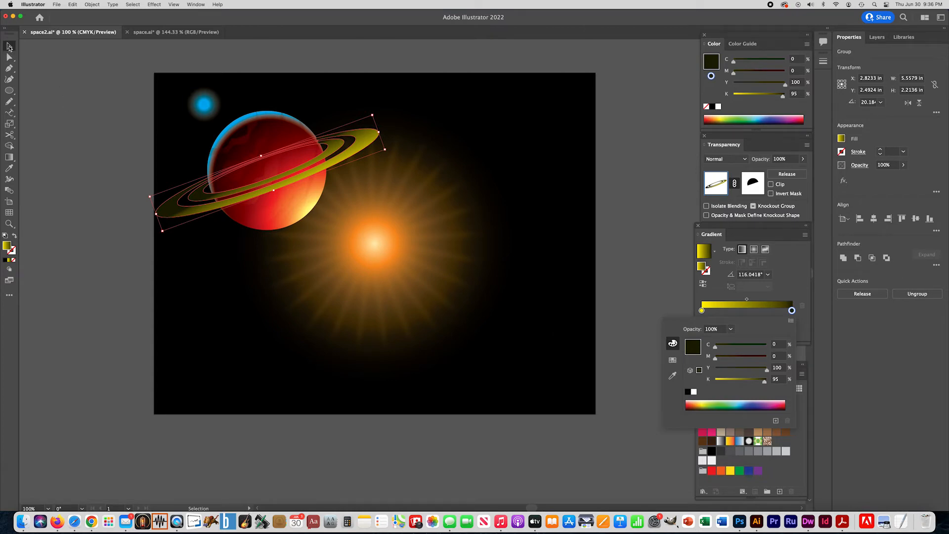
click(70, 90)
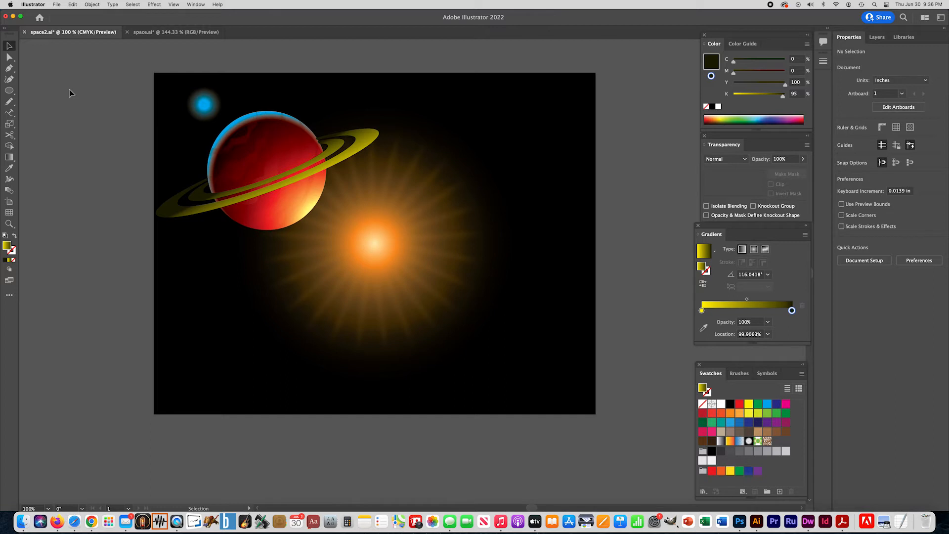
- Change the yellow stop of the ring group's gradient to orange with M 72.55% and Y 100%
click(347, 160)
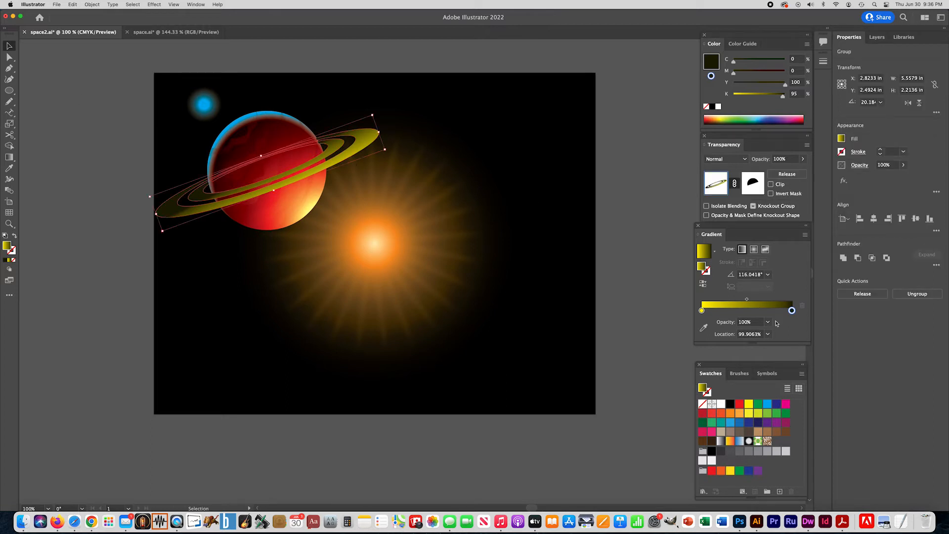
double_click(701, 310)
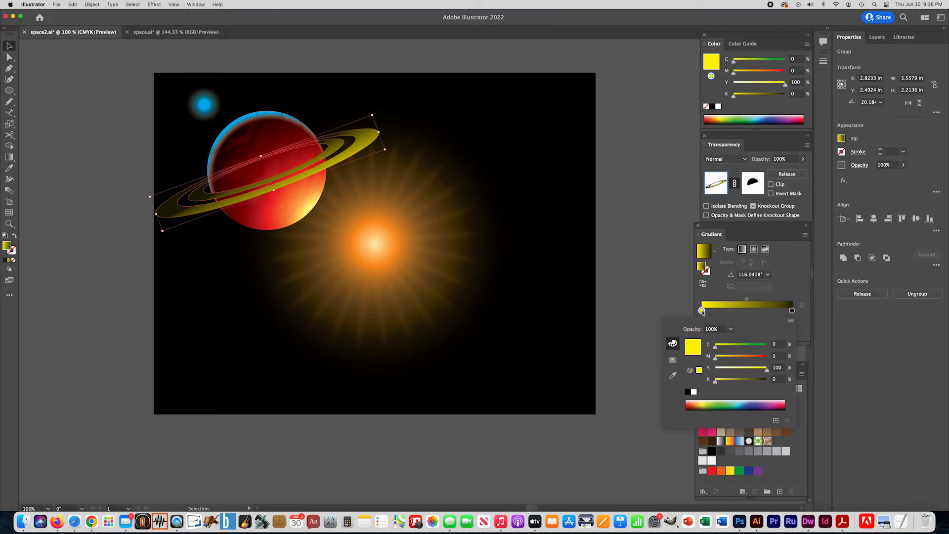
click(696, 401)
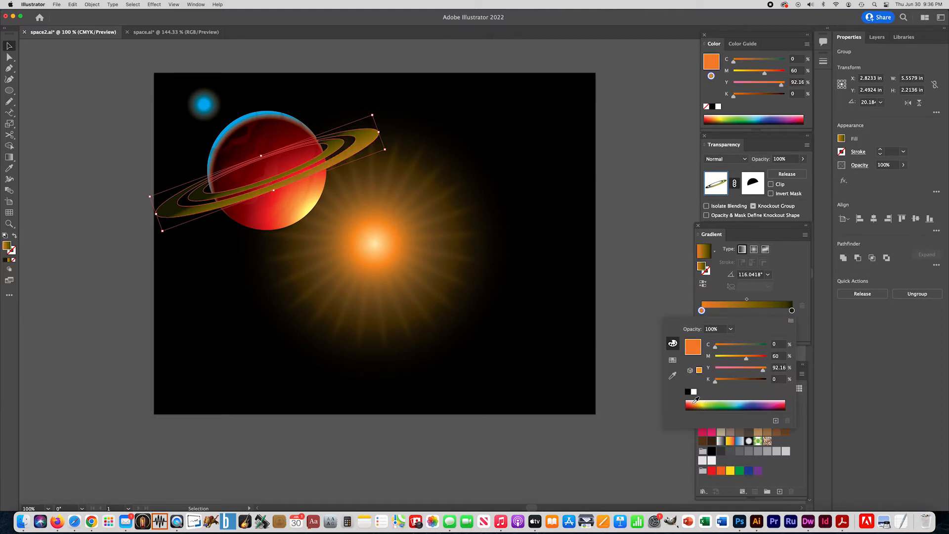
click(696, 401)
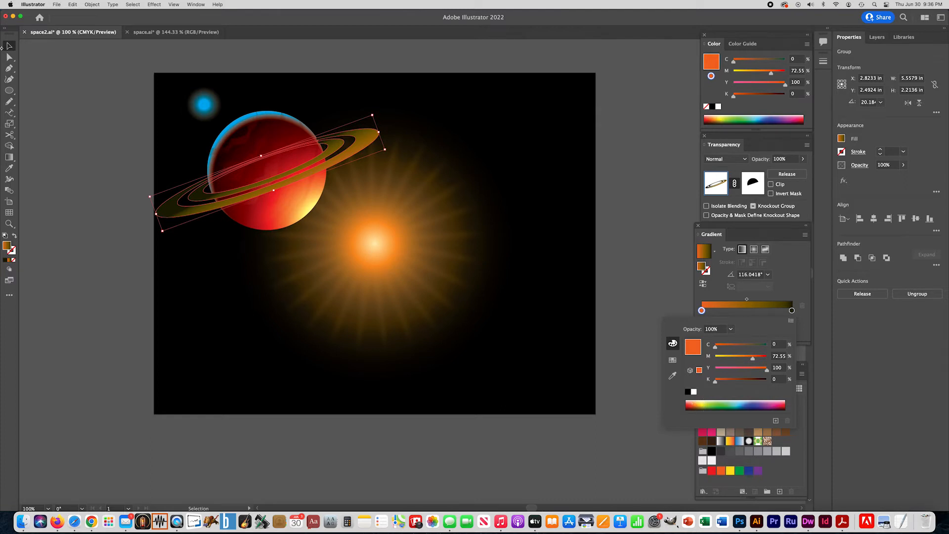
- Set the dark stop of the ring gradient to M 40%, Y 81% and K 93%, and deselect the rings
click(791, 310)
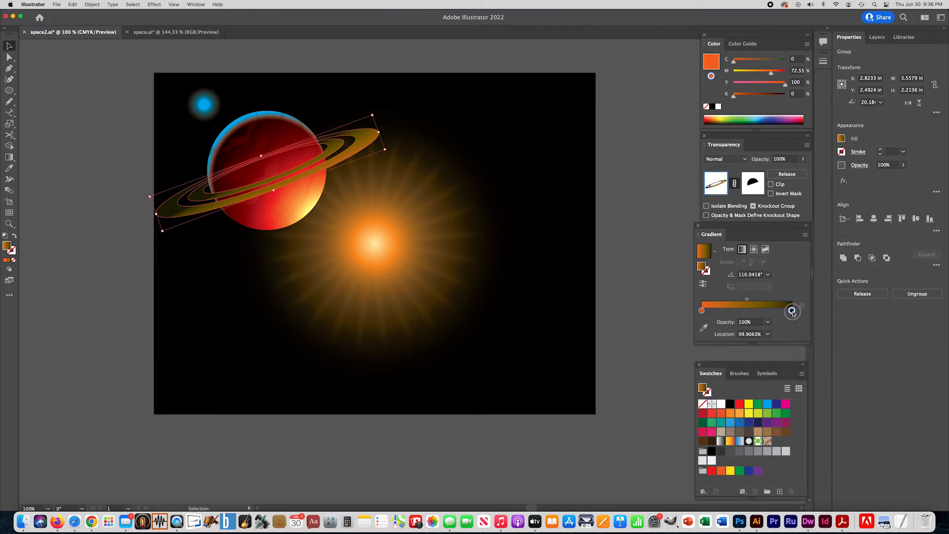
double_click(791, 311)
drag(715, 360, 724, 357)
drag(764, 382, 736, 361)
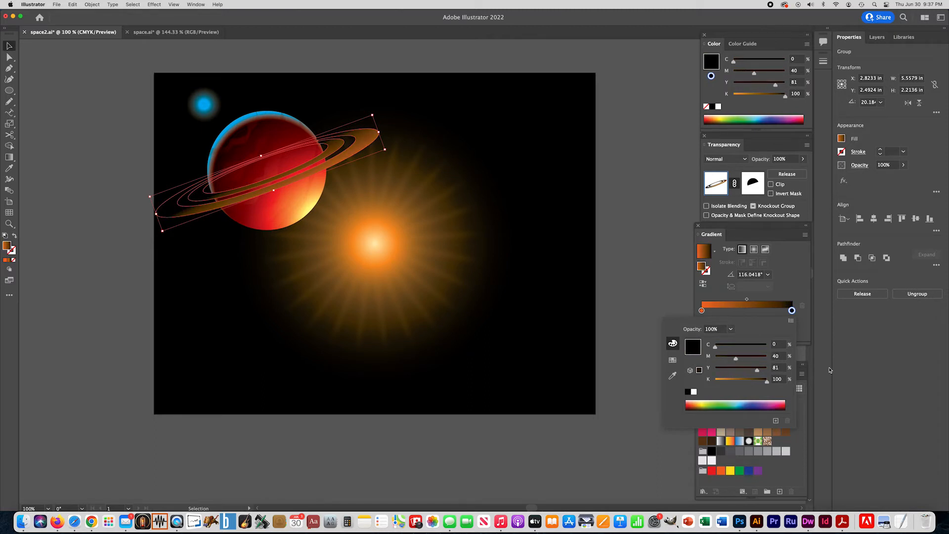
drag(765, 386, 763, 383)
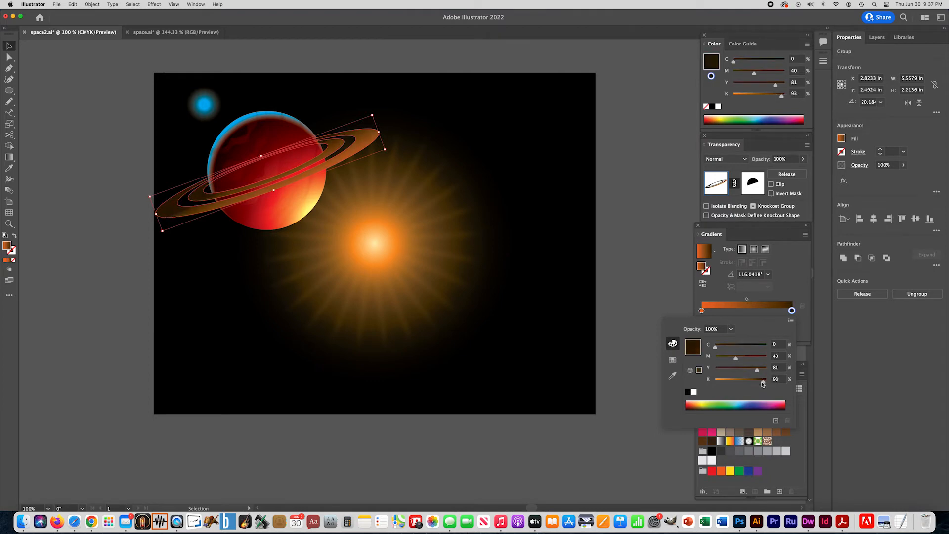
click(671, 277)
click(671, 277)
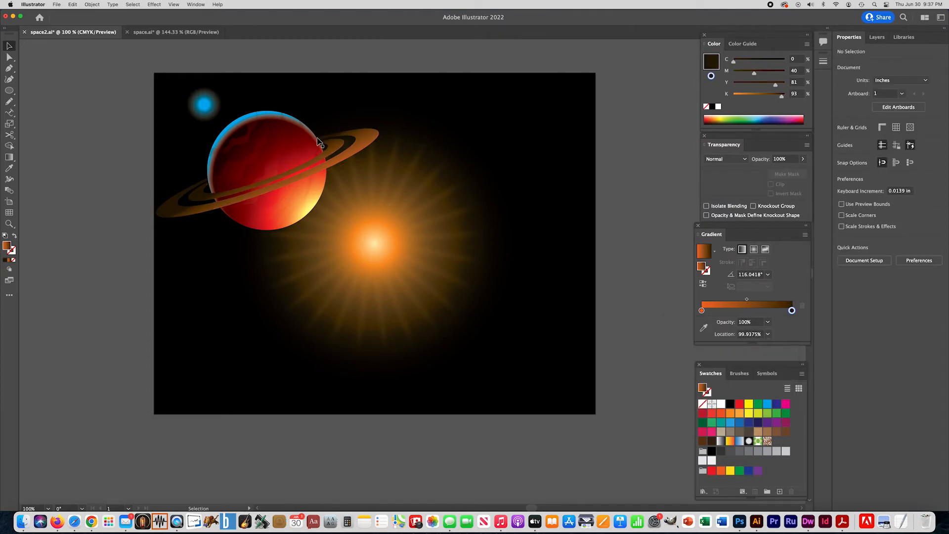
- Select the ring group around the red planet and open its opacity mask for editing
super+click(313, 159)
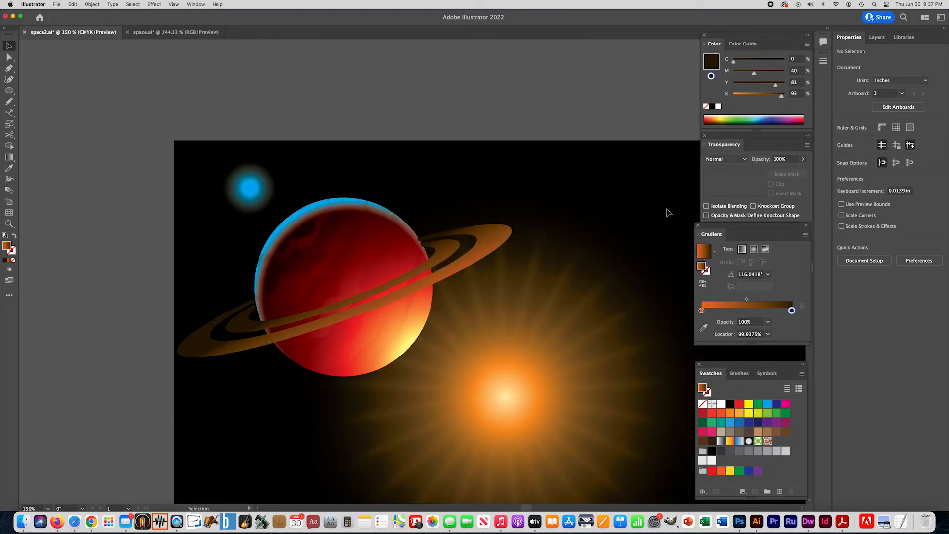
drag(633, 231, 548, 127)
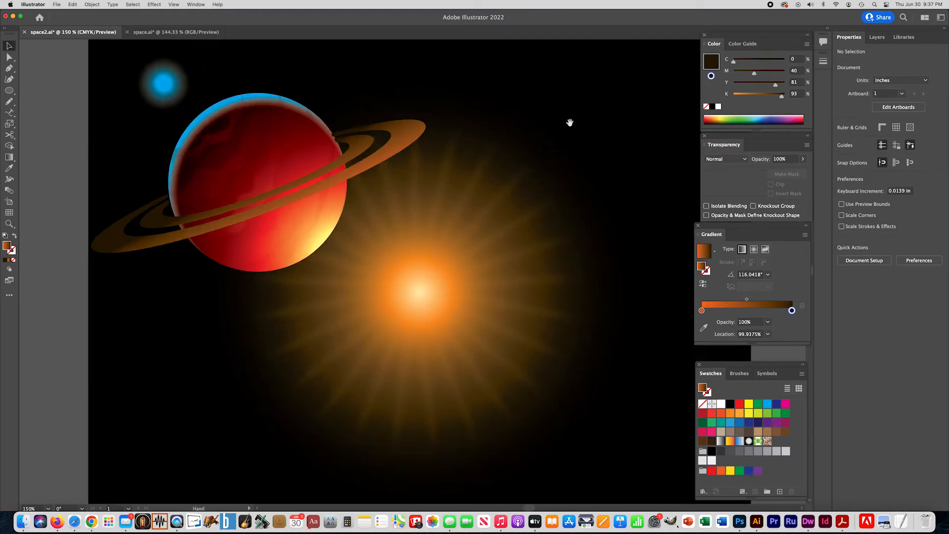
click(411, 141)
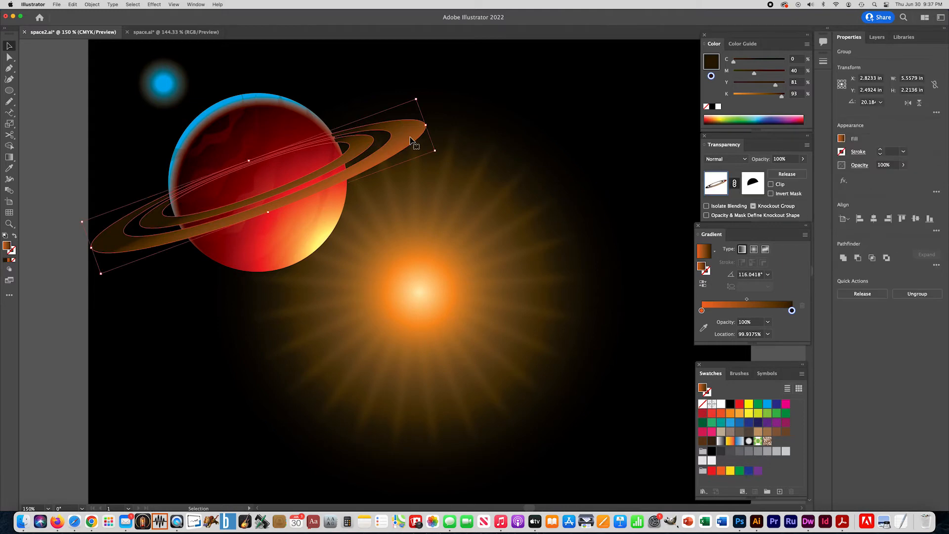
click(752, 186)
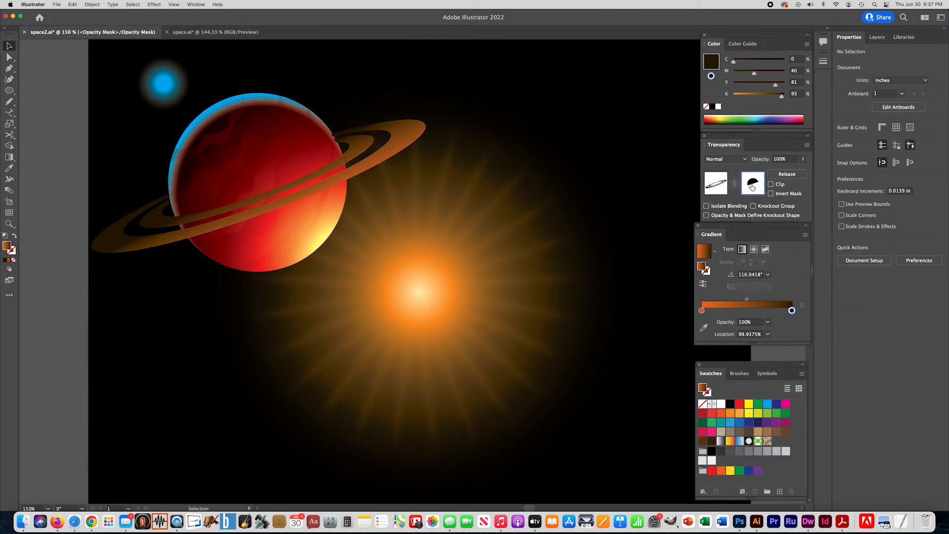
click(723, 186)
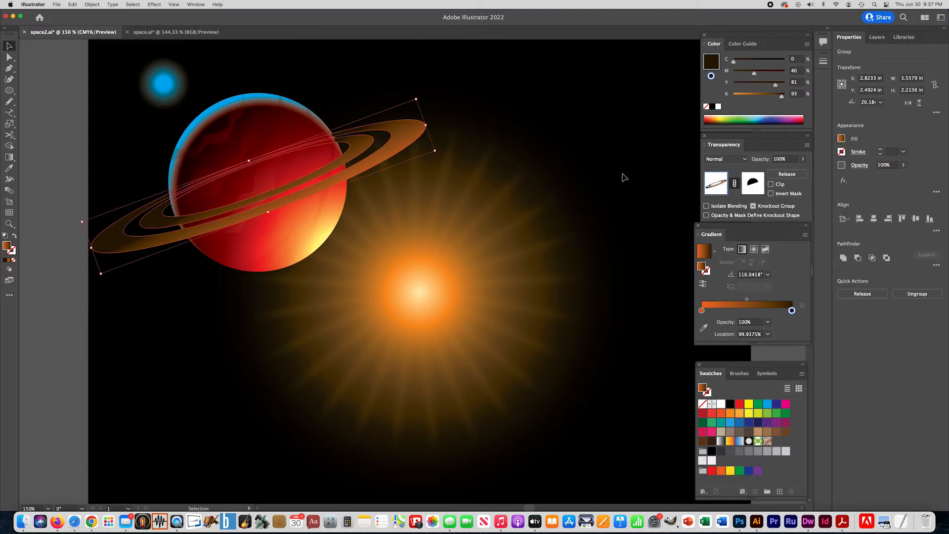
click(749, 186)
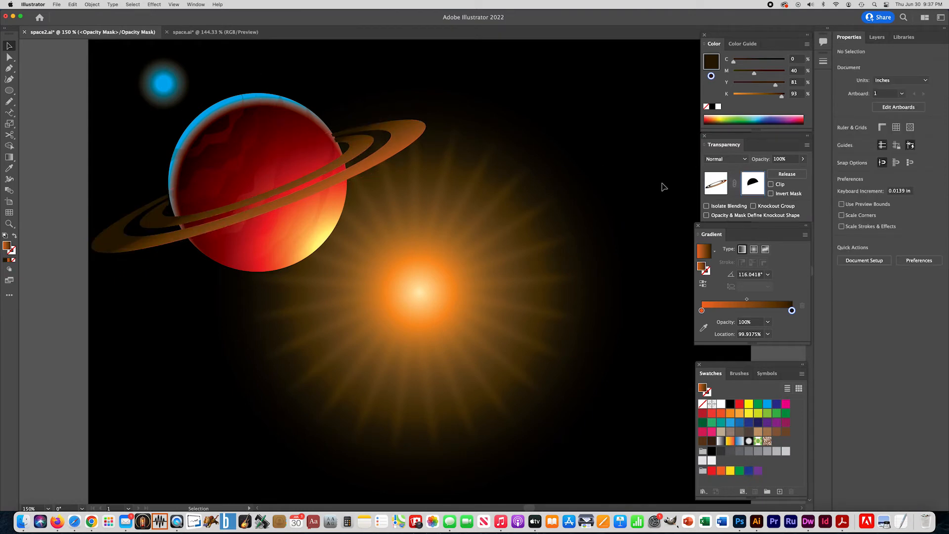
- Nudge the black mask shape right by two keyboard increments to X 2.7701 in, aligning it with the planet's edge
click(281, 103)
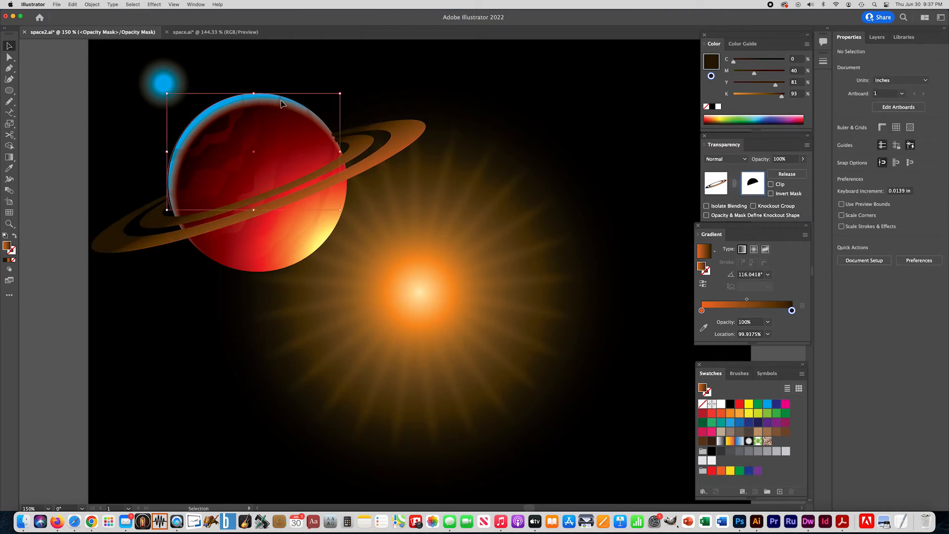
scroll(325, 142, up, 1)
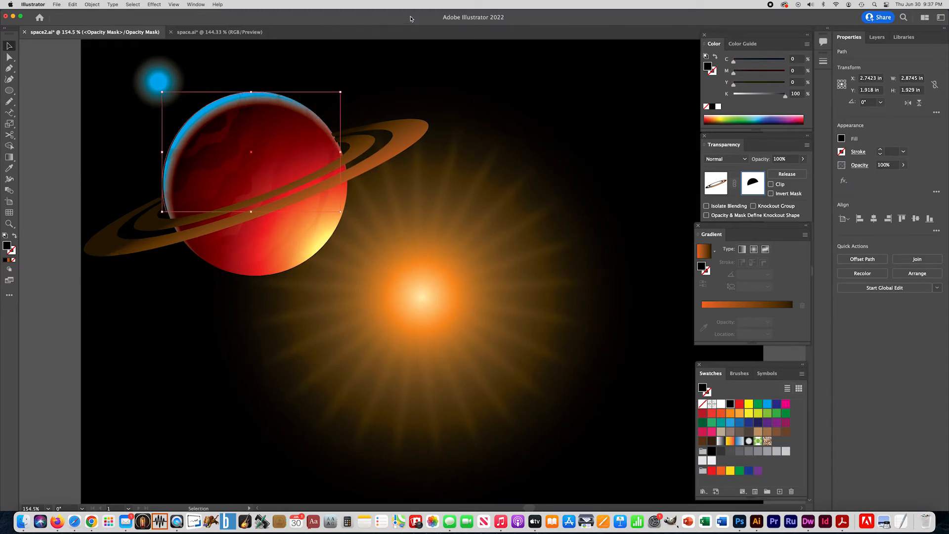
key(Right)
key(Right)
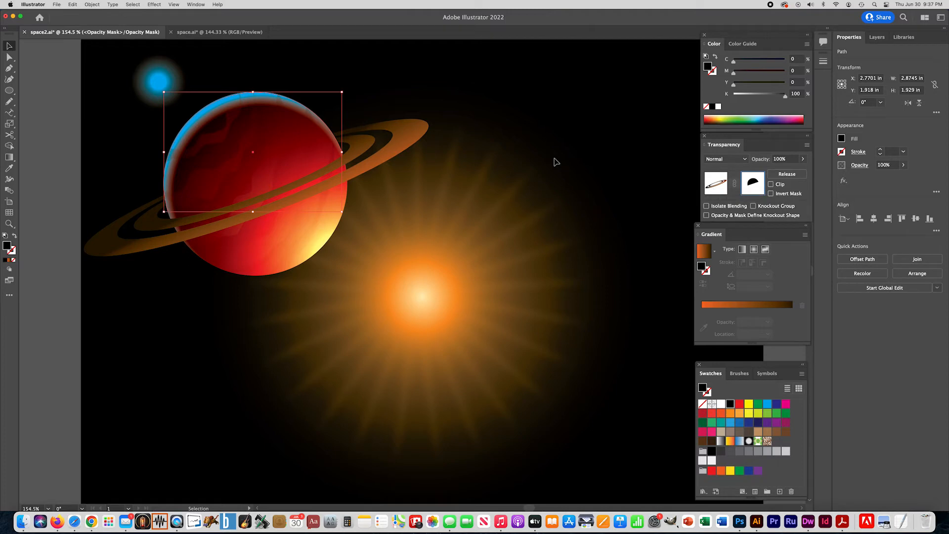
click(556, 162)
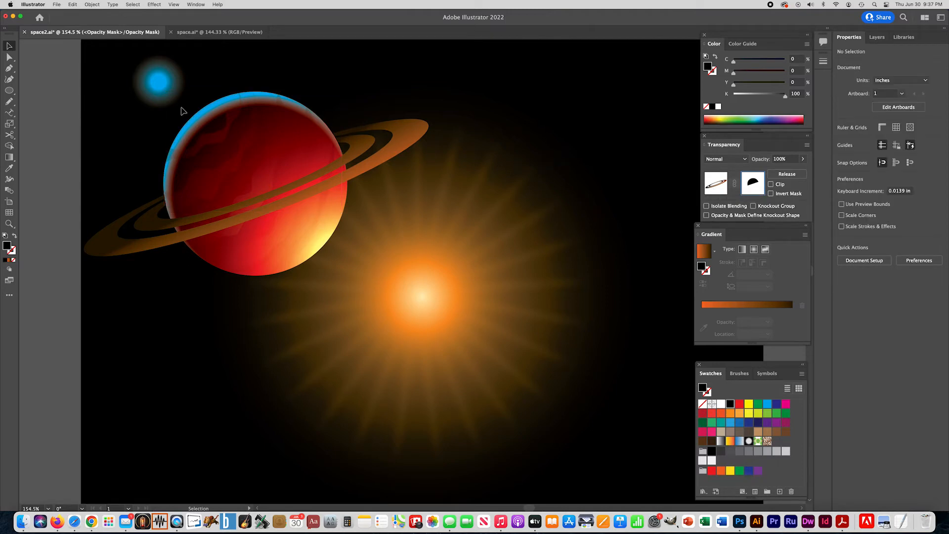
click(219, 107)
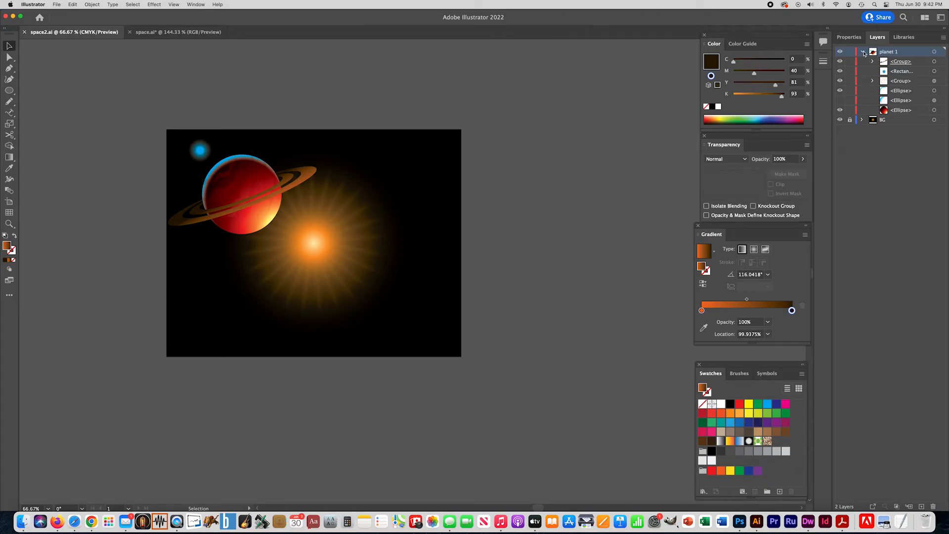
- Collapse the planet 1 layer and add a new empty layer above it
click(863, 52)
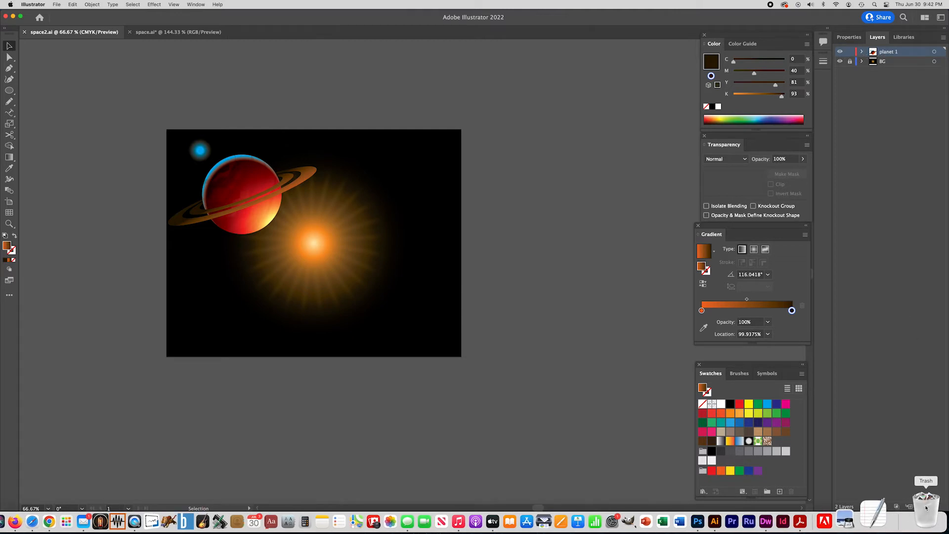
click(921, 506)
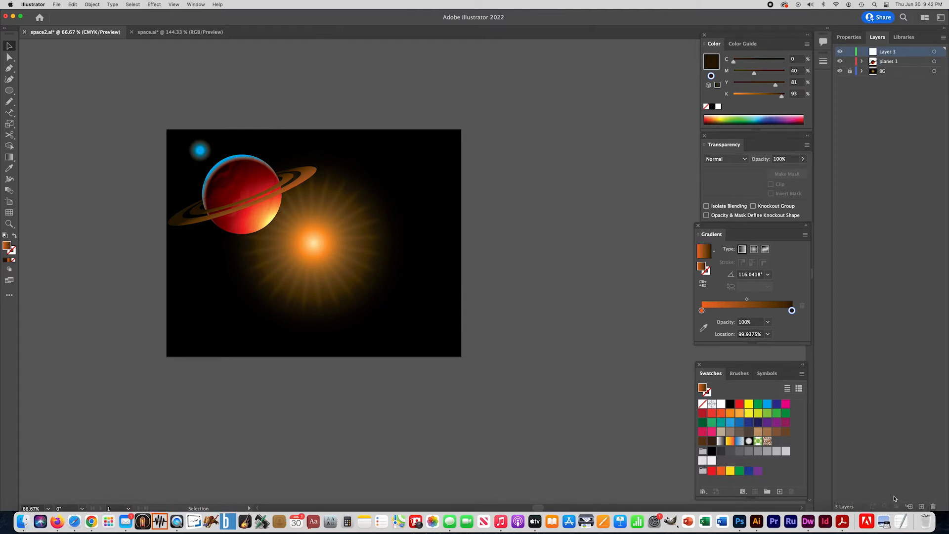
- Rename the new empty layer above planet 1 as "planet 2"
double_click(883, 52)
text(planet 2)
key(Return)
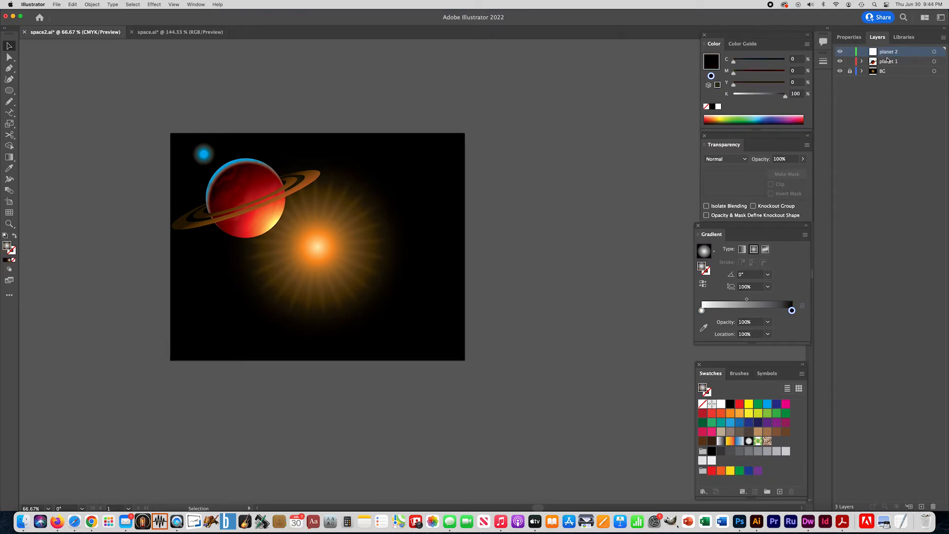
- Draw a large circle to the right of the sun with a white-to-black radial gradient, shifting its highlight toward the lower left
click(9, 90)
drag(361, 180, 455, 280)
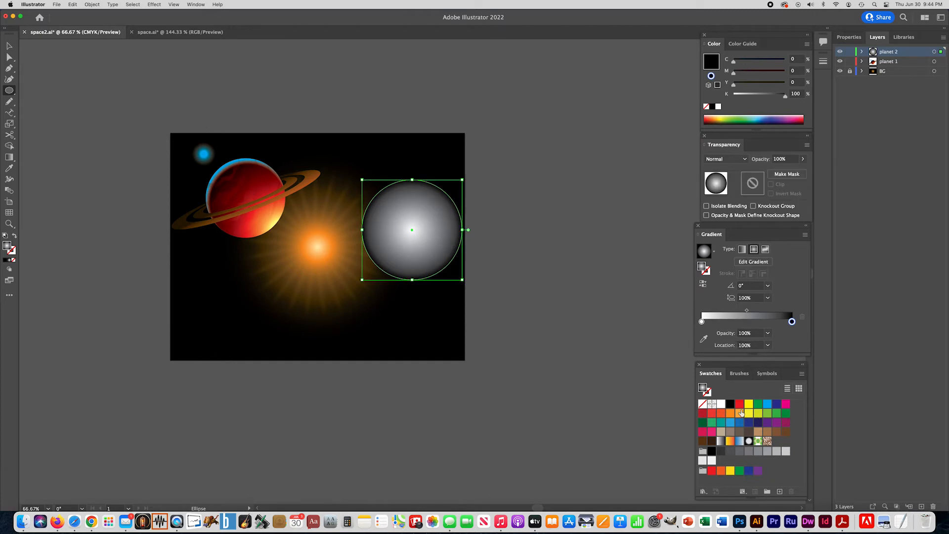
click(721, 441)
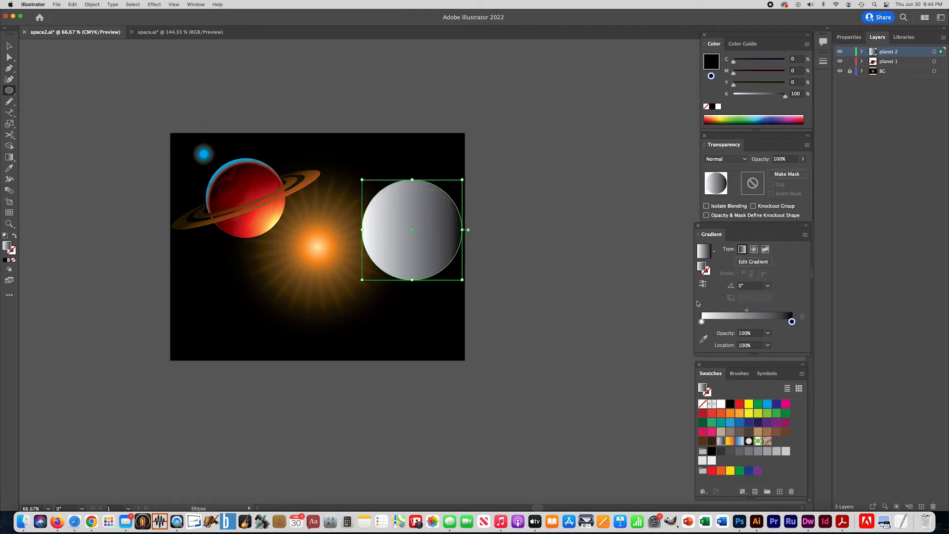
click(754, 249)
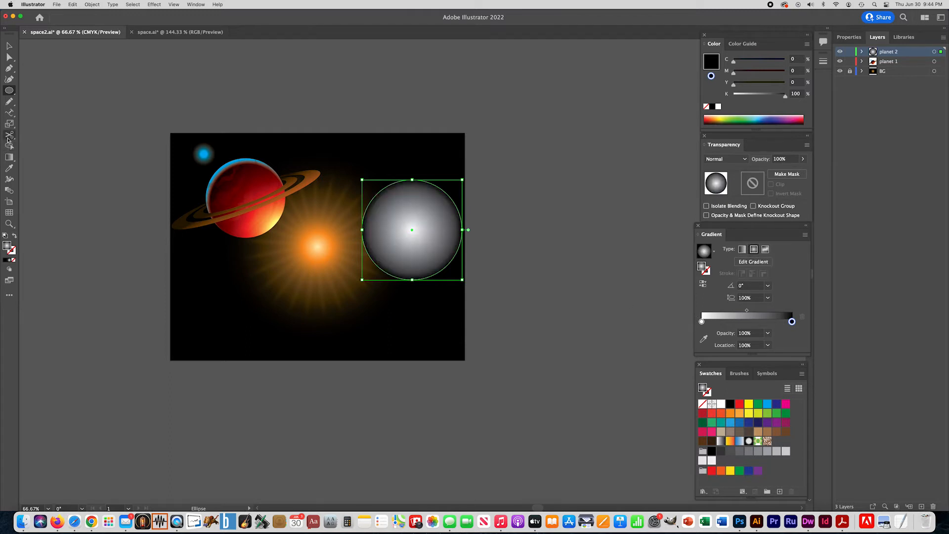
click(9, 157)
mouse_move(370, 253)
mouse_down()
mouse_move(435, 210)
mouse_move(450, 213)
mouse_up()
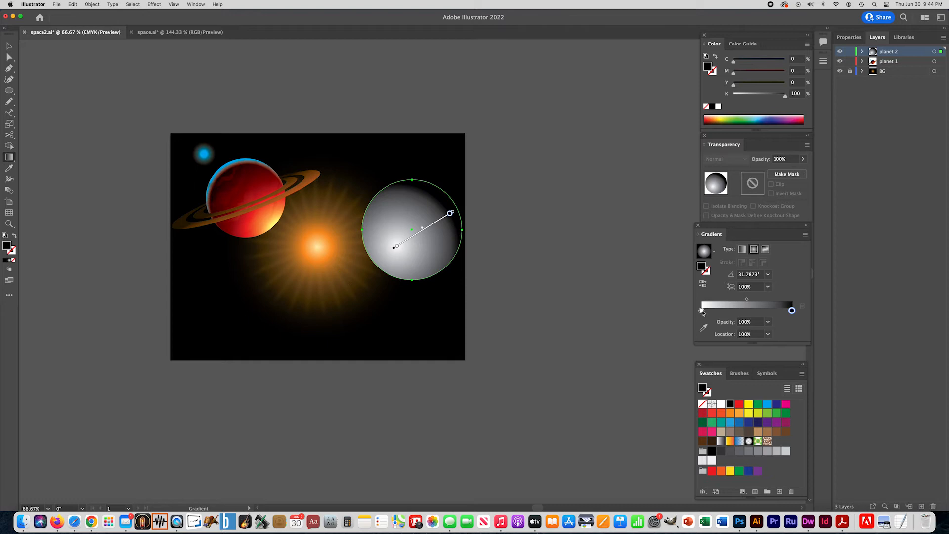
- Add a 100% cyan stop at about 12% of the circle's gradient and set the black end stop's cyan to 100%
double_click(701, 310)
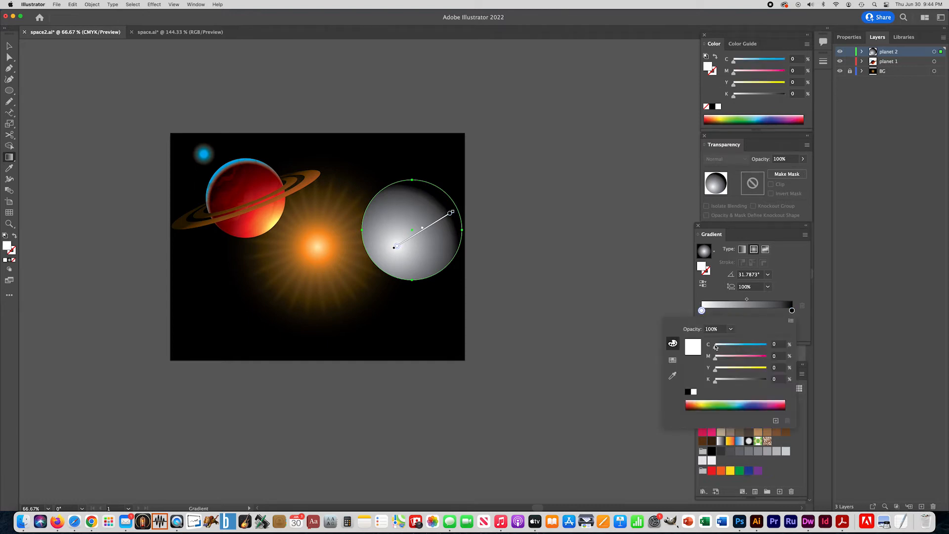
click(703, 312)
drag(702, 311, 714, 313)
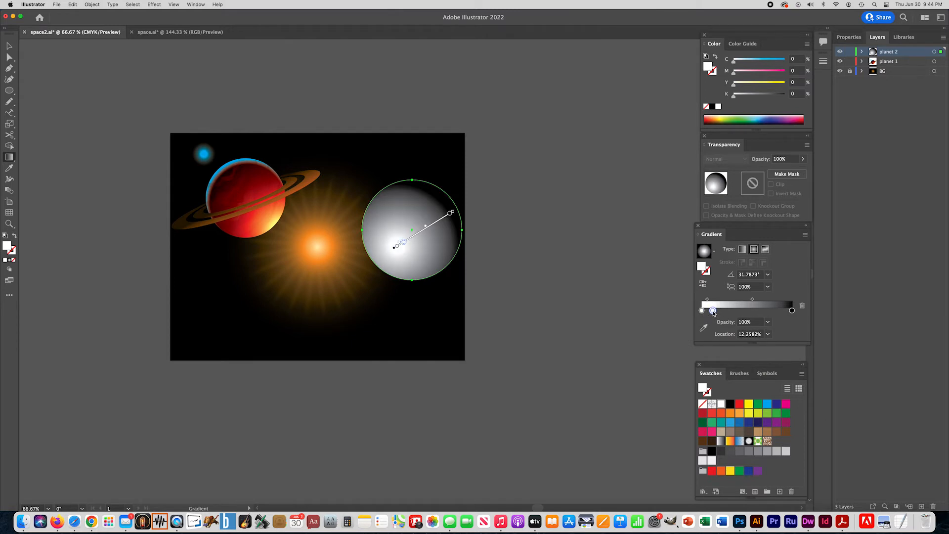
double_click(713, 312)
drag(717, 348, 777, 348)
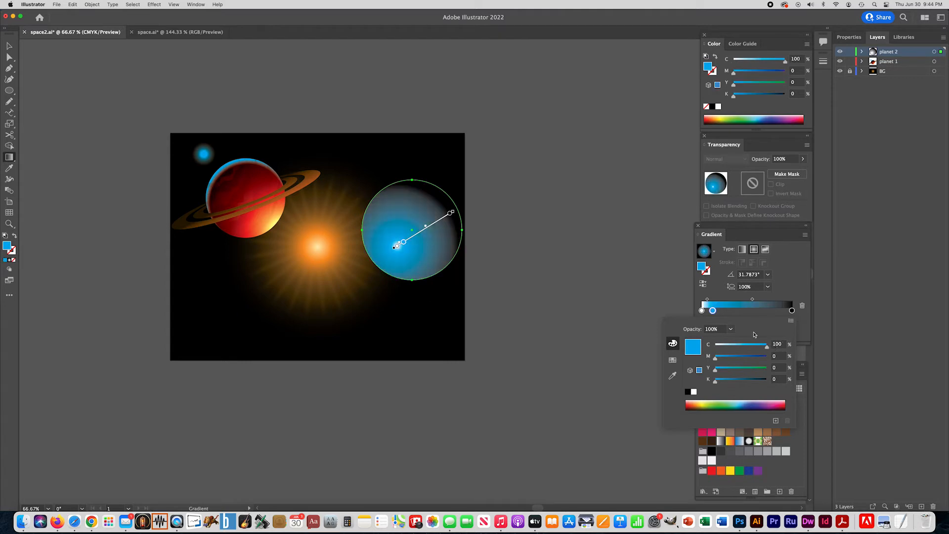
double_click(791, 310)
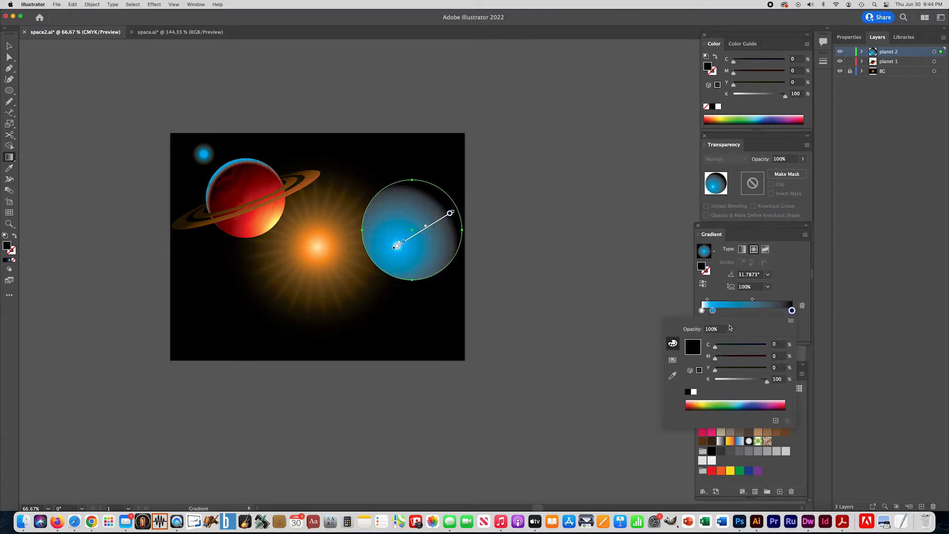
drag(716, 349, 778, 349)
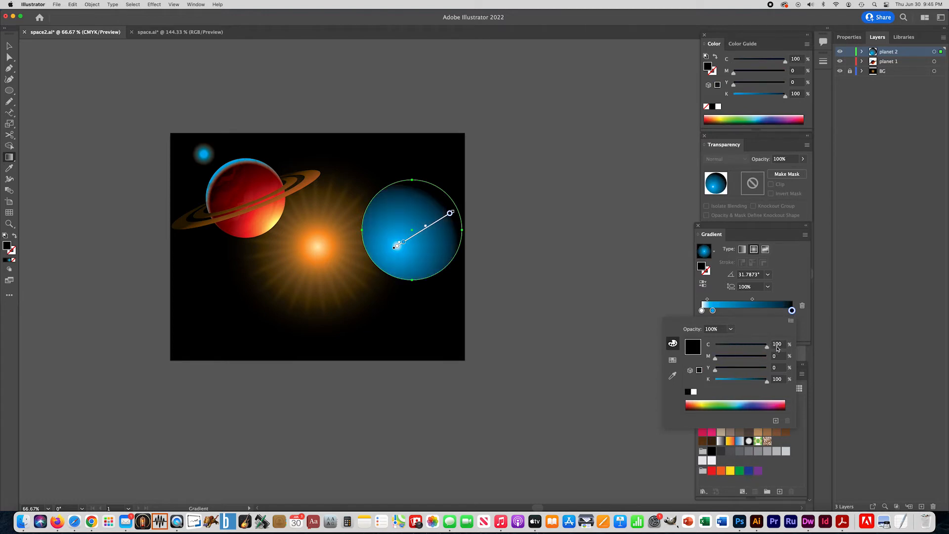
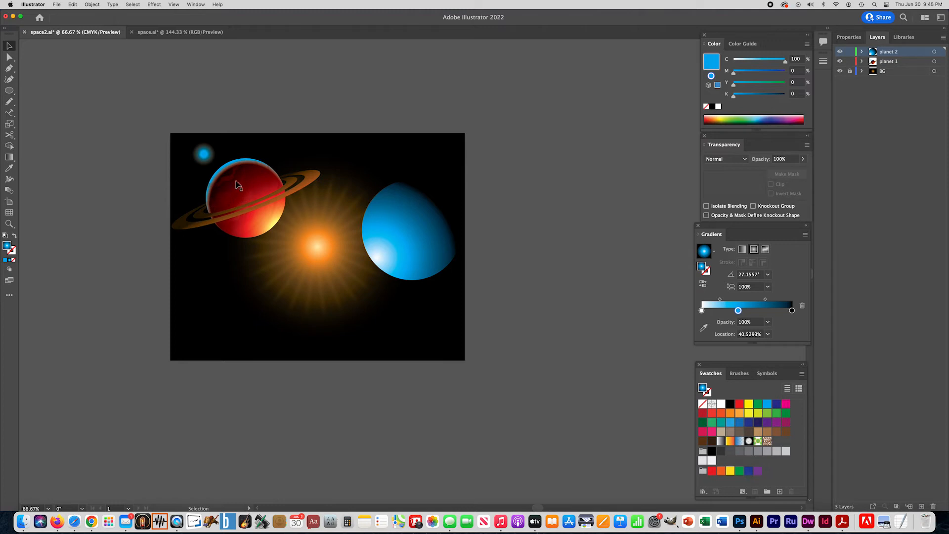
- Draw irregular green landmasses across the blue planet with the Pencil tool, deleting the extra one drawn near its centre
click(10, 102)
mouse_move(384, 207)
mouse_down()
mouse_move(372, 210)
mouse_move(376, 229)
mouse_move(398, 242)
mouse_move(394, 225)
mouse_move(410, 217)
mouse_move(408, 204)
mouse_move(364, 204)
mouse_up()
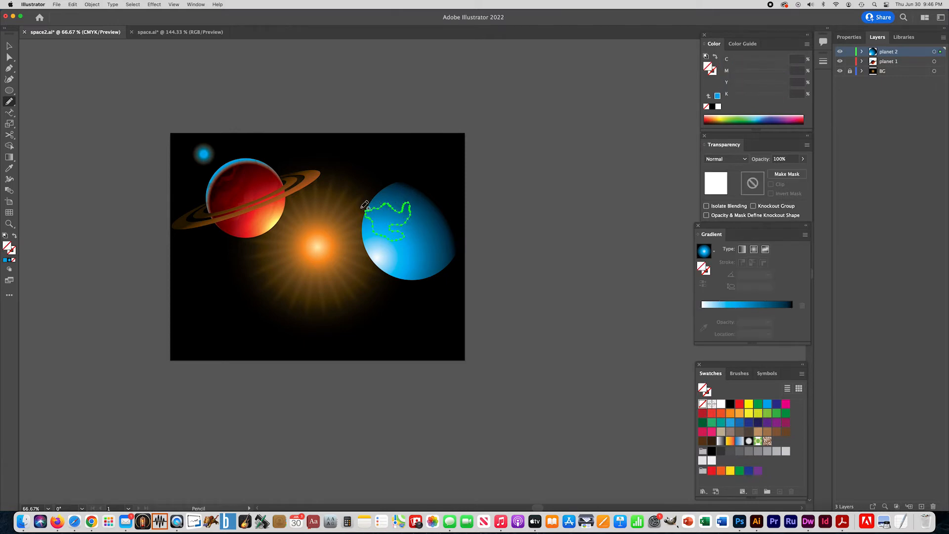
click(757, 404)
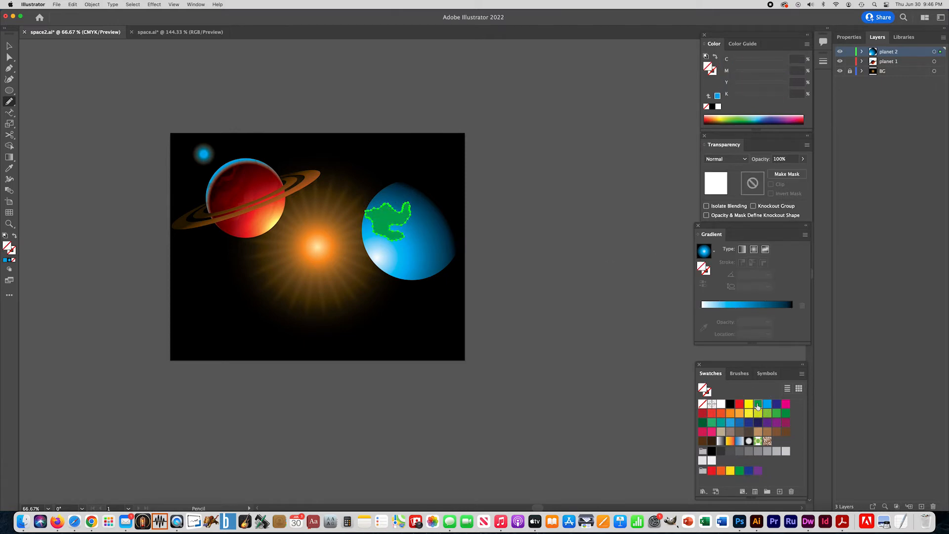
mouse_move(451, 262)
mouse_down()
mouse_move(419, 239)
mouse_move(430, 242)
mouse_move(427, 254)
mouse_move(411, 267)
mouse_move(450, 262)
mouse_up()
mouse_move(437, 191)
mouse_down()
mouse_move(407, 189)
mouse_move(418, 210)
mouse_move(437, 193)
mouse_up()
mouse_move(406, 245)
mouse_down()
mouse_move(383, 262)
mouse_move(399, 278)
mouse_move(429, 224)
mouse_move(441, 243)
mouse_move(451, 240)
mouse_move(448, 230)
mouse_move(414, 232)
mouse_move(418, 258)
mouse_move(420, 232)
mouse_up()
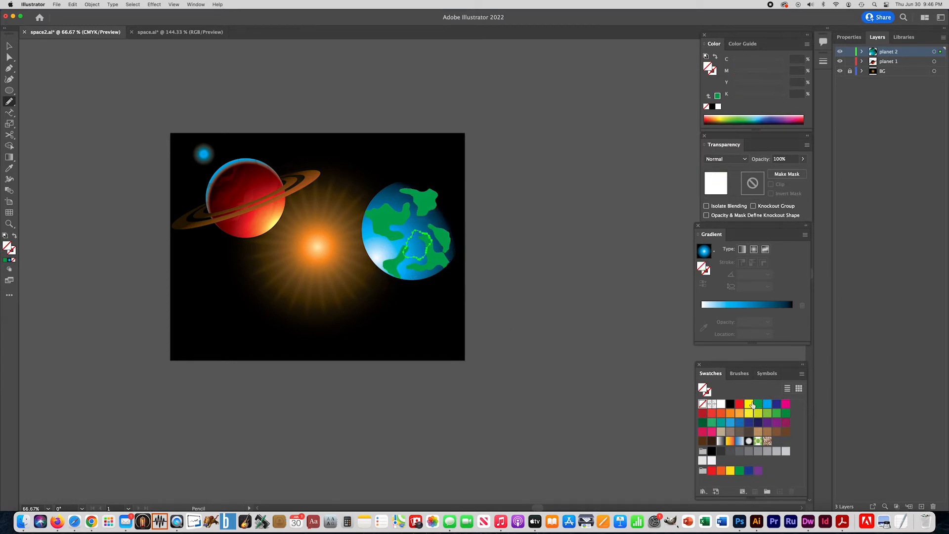
key(Delete)
- Select all the green landmasses and set them to 57% opacity with the Multiply blending mode
click(9, 45)
click(398, 260)
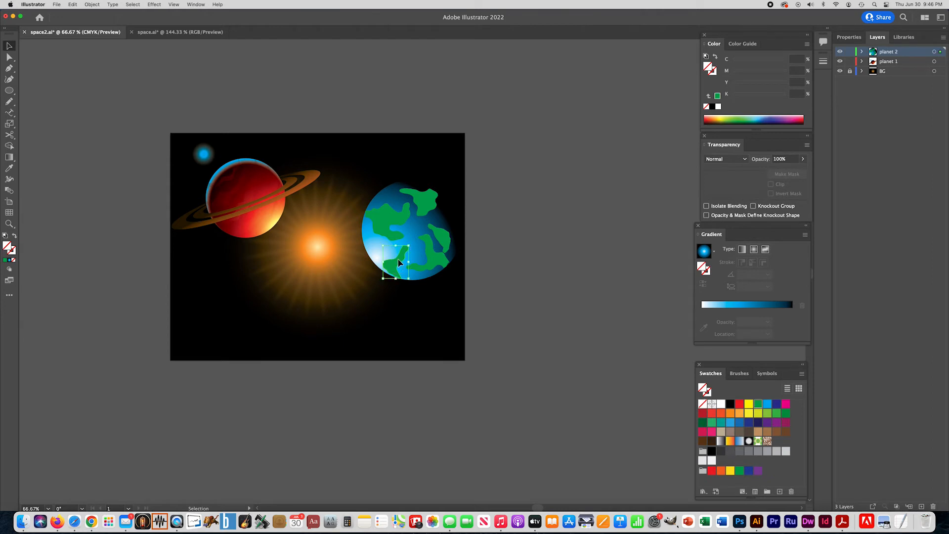
shift+click(444, 264)
shift+click(438, 233)
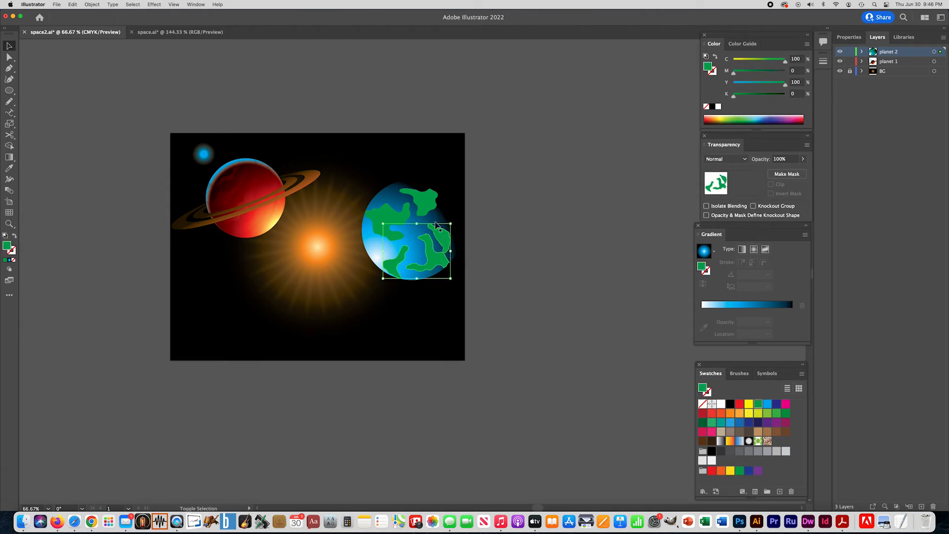
shift+click(424, 199)
shift+click(375, 220)
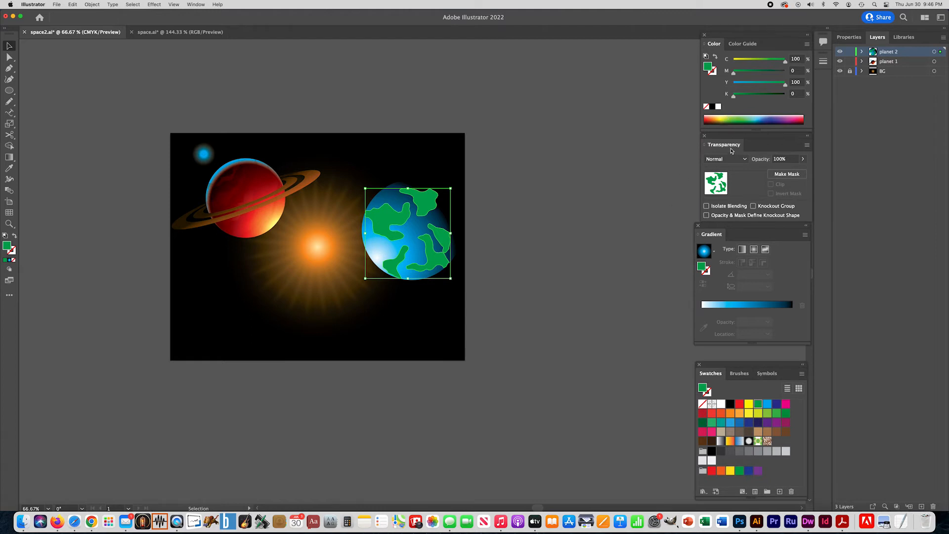
click(803, 159)
drag(800, 171, 787, 172)
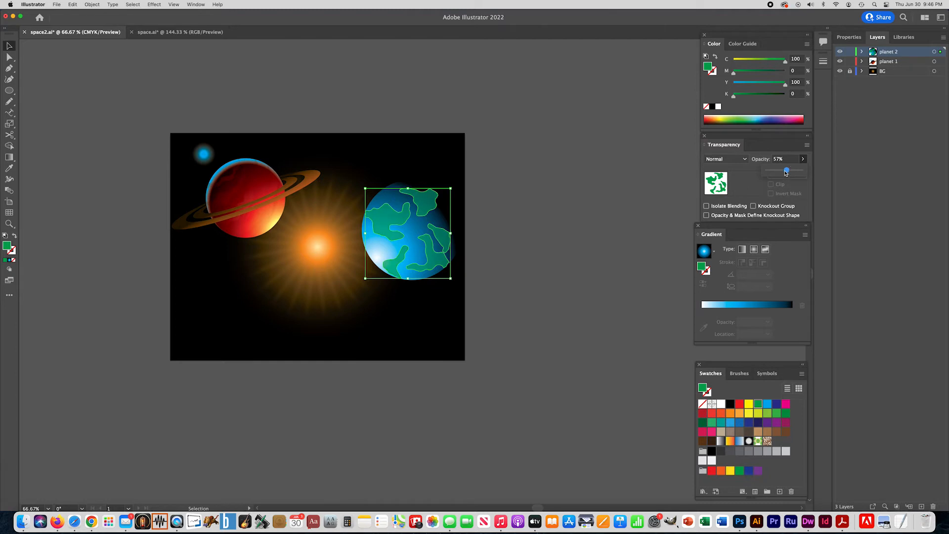
click(726, 159)
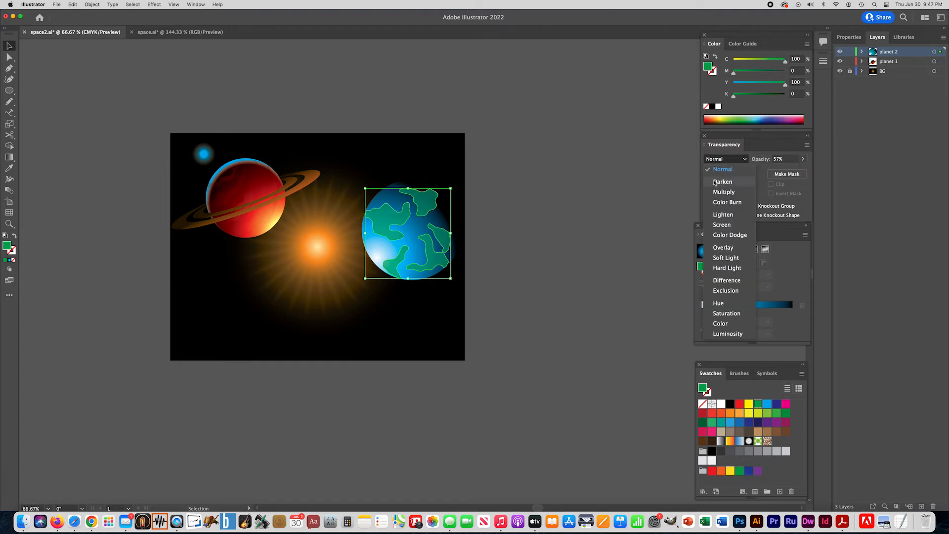
click(718, 193)
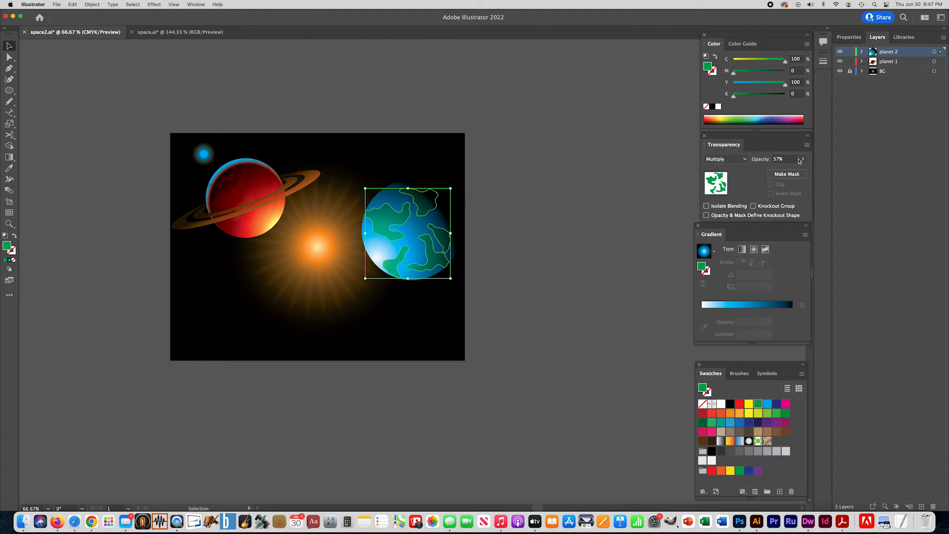
click(99, 69)
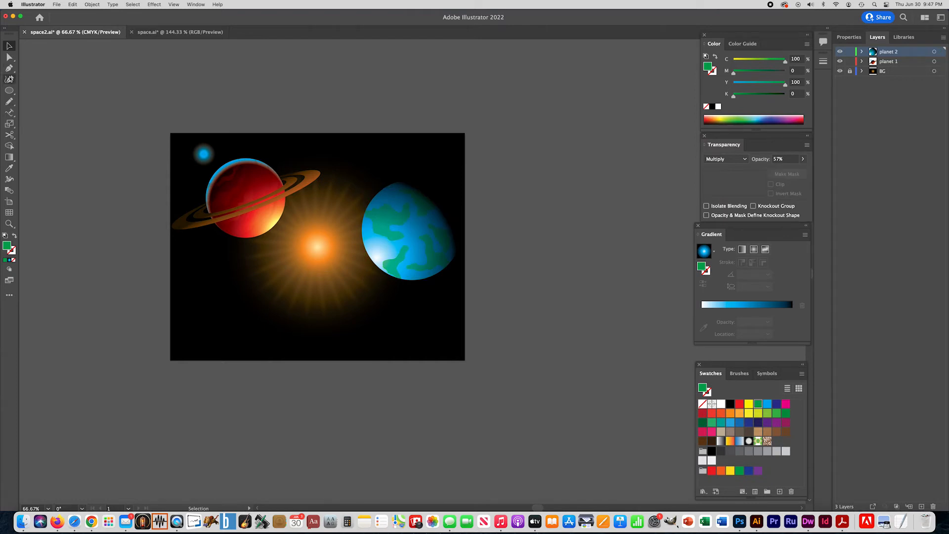
- Draw several wavy white cloud shapes over the blue planet with the Pencil tool
click(11, 102)
mouse_move(388, 196)
mouse_down()
mouse_move(367, 224)
mouse_move(371, 232)
mouse_move(396, 220)
mouse_move(392, 207)
mouse_move(401, 204)
mouse_move(397, 260)
mouse_up()
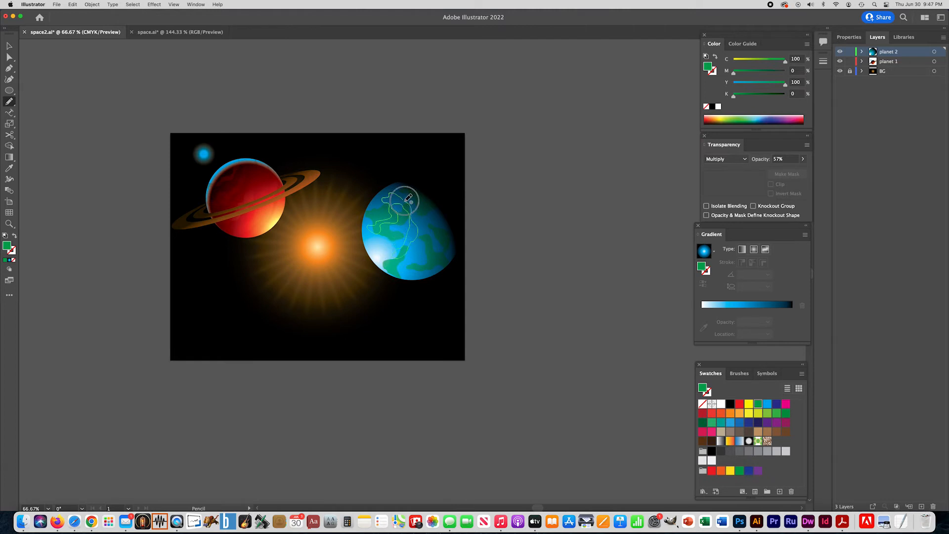
mouse_move(434, 208)
mouse_down()
mouse_move(411, 260)
mouse_move(444, 206)
mouse_up()
drag(443, 265, 402, 275)
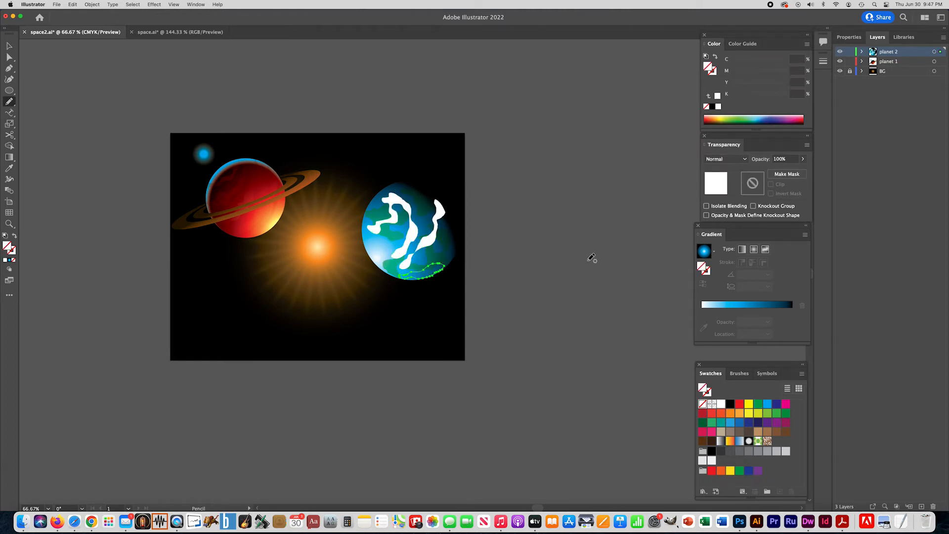
drag(418, 189, 418, 192)
- Select all the white cloud shapes and set them to 40% opacity with the Screen blending mode
click(10, 46)
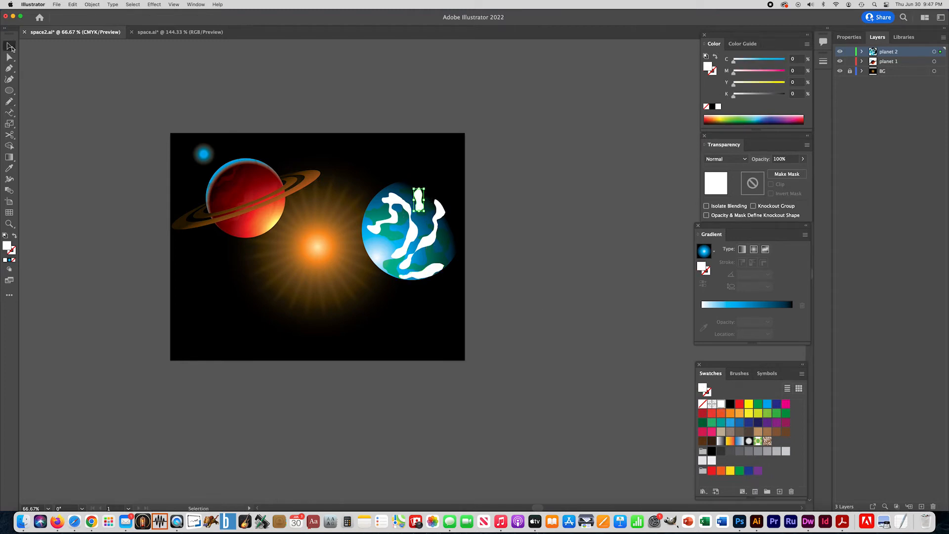
click(400, 208)
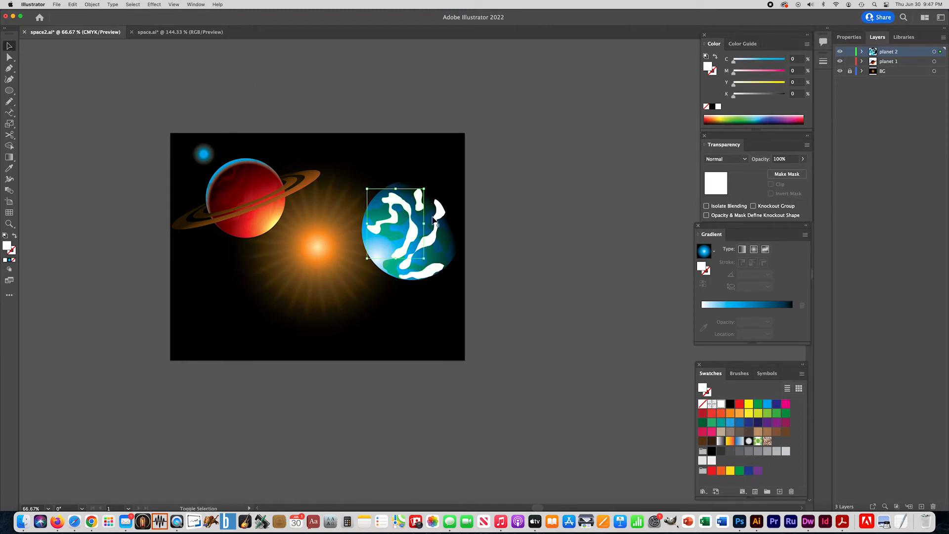
shift+click(435, 217)
shift+click(426, 274)
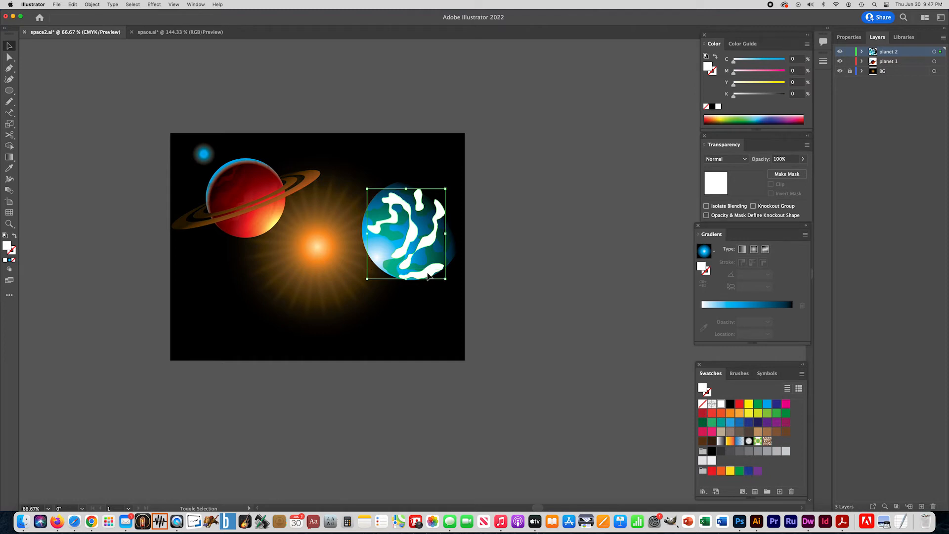
click(803, 159)
drag(803, 170, 782, 173)
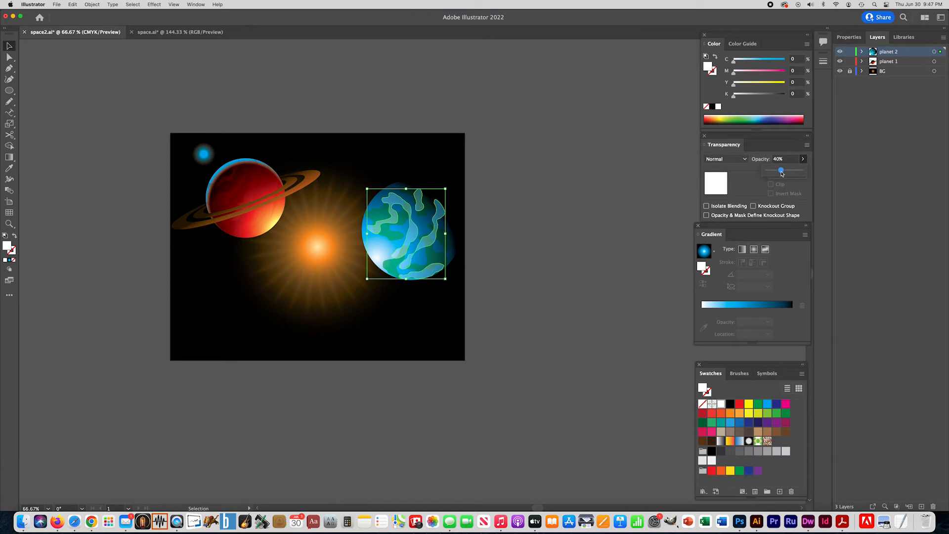
click(725, 159)
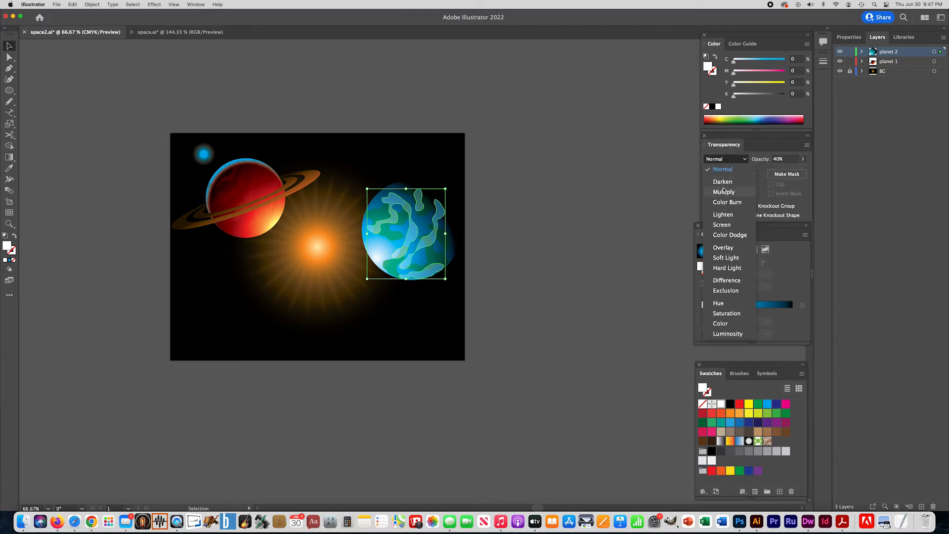
click(725, 223)
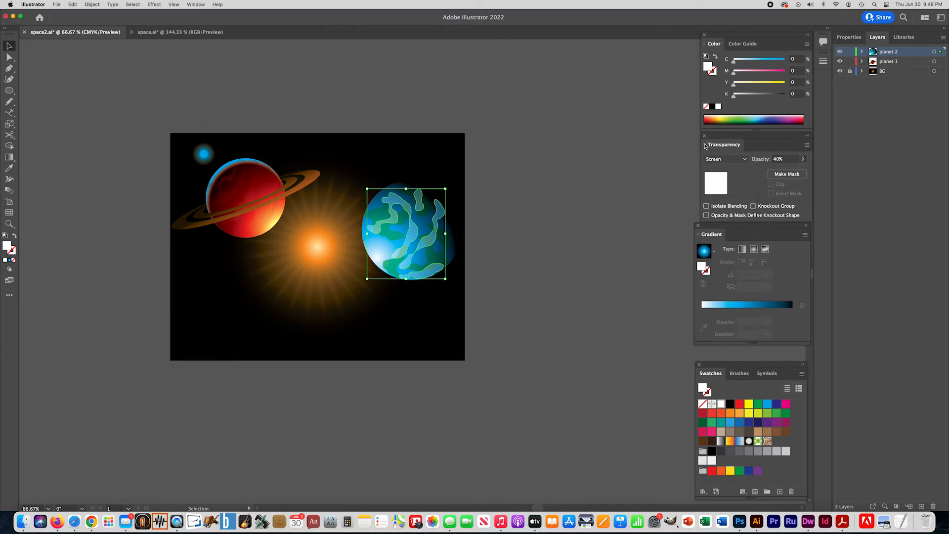
- Change the clouds' blending mode to Lighten and their opacity to 51%
click(723, 159)
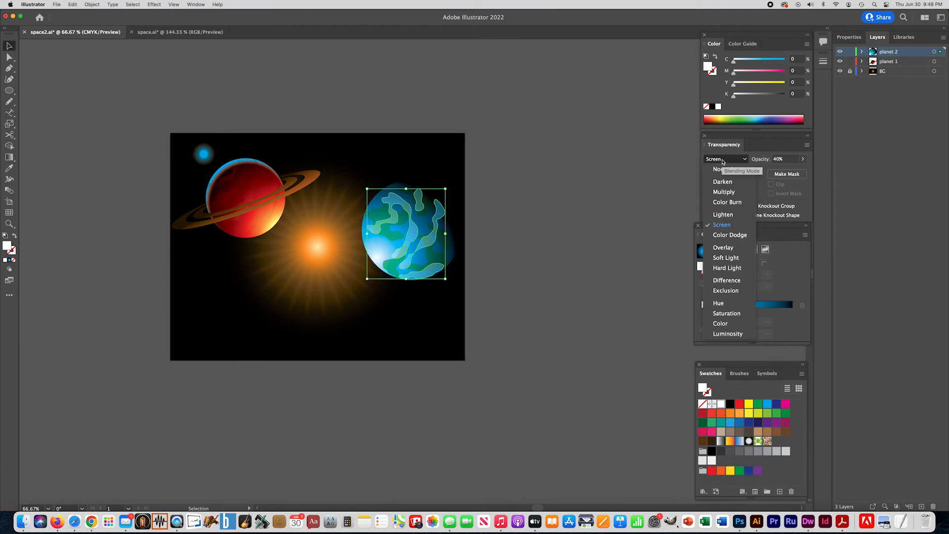
click(729, 215)
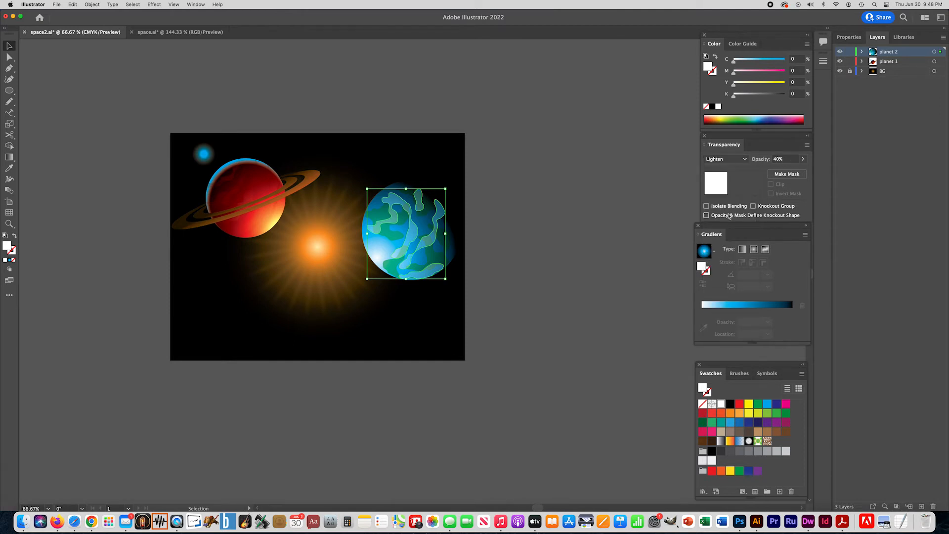
click(803, 159)
drag(783, 172, 784, 173)
click(9, 48)
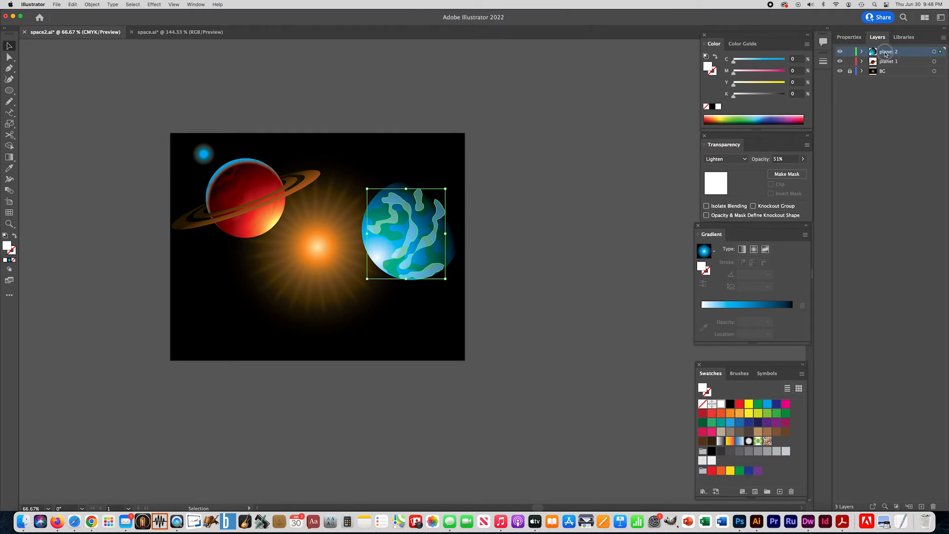
- Select all artwork on the planet 2 layer, scale it to about half size and move it to the artboard's upper-right area
click(934, 52)
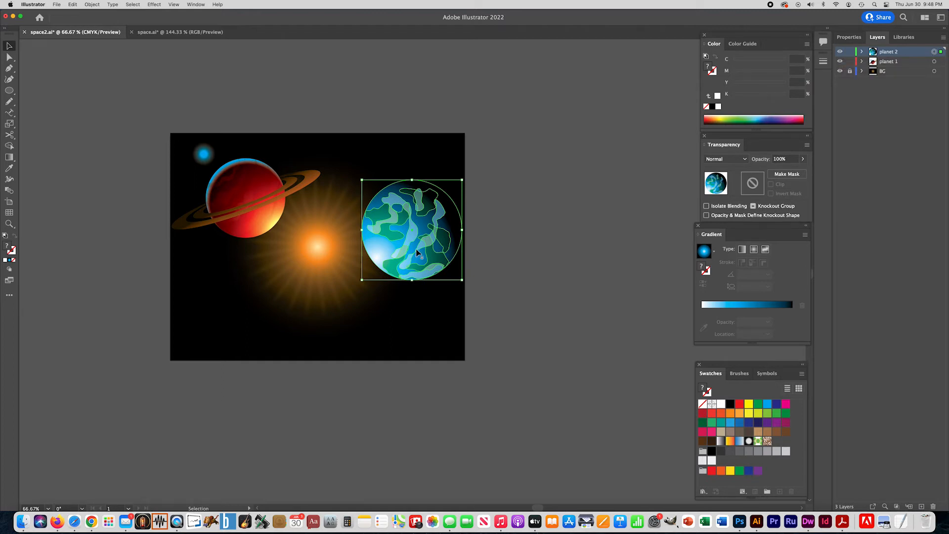
drag(463, 281, 423, 184)
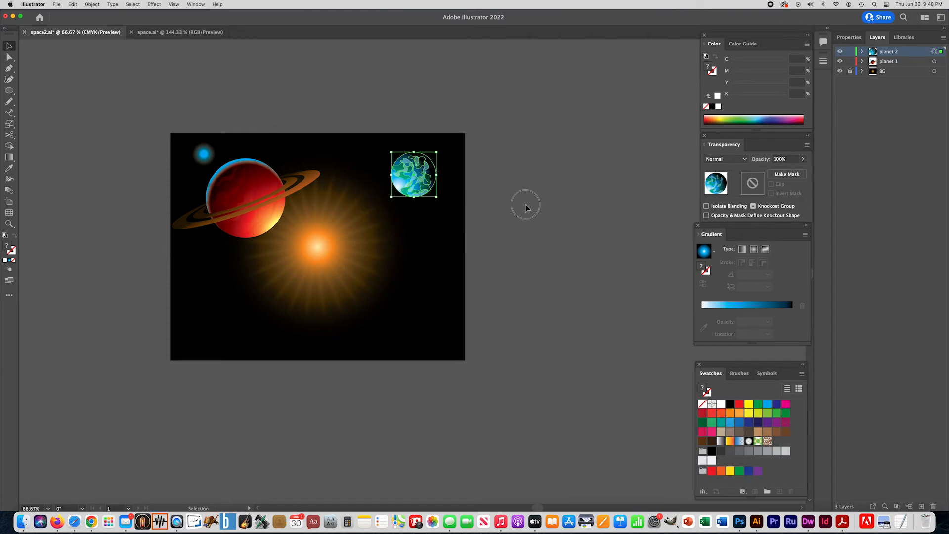
click(524, 205)
super+click(423, 170)
drag(397, 273, 398, 274)
super+click(398, 273)
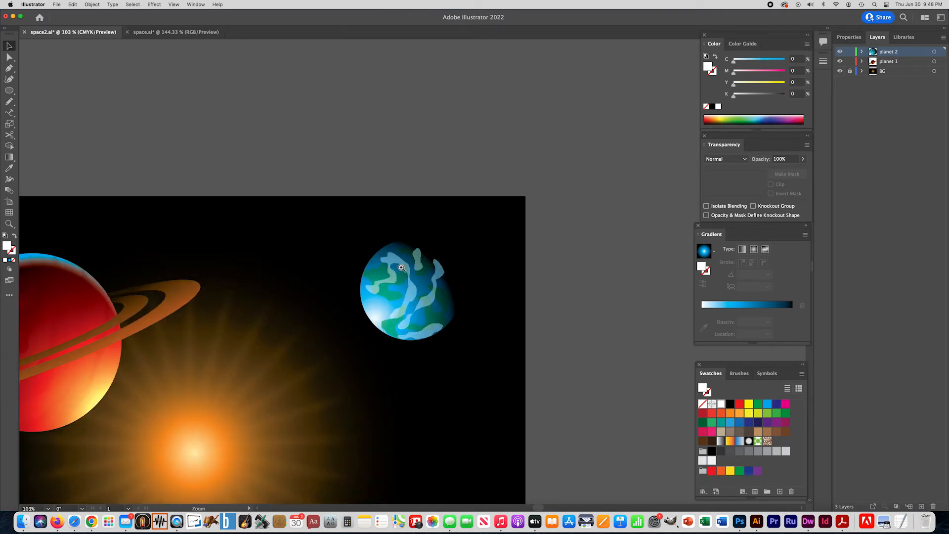
- Select the cloud shapes and fill them with the white-to-black linear gradient, running diagonally across the planet at about 53°
click(422, 269)
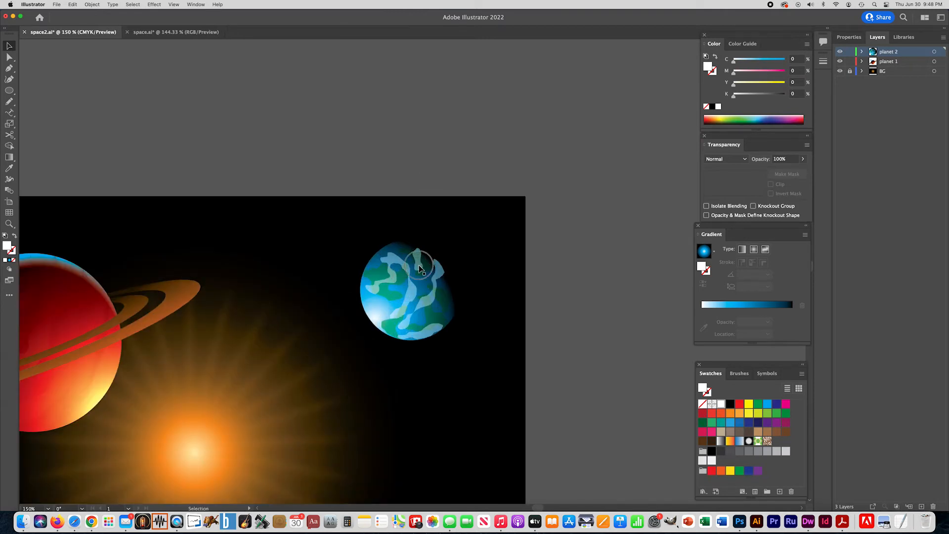
shift+click(428, 302)
shift+click(426, 336)
shift+click(382, 275)
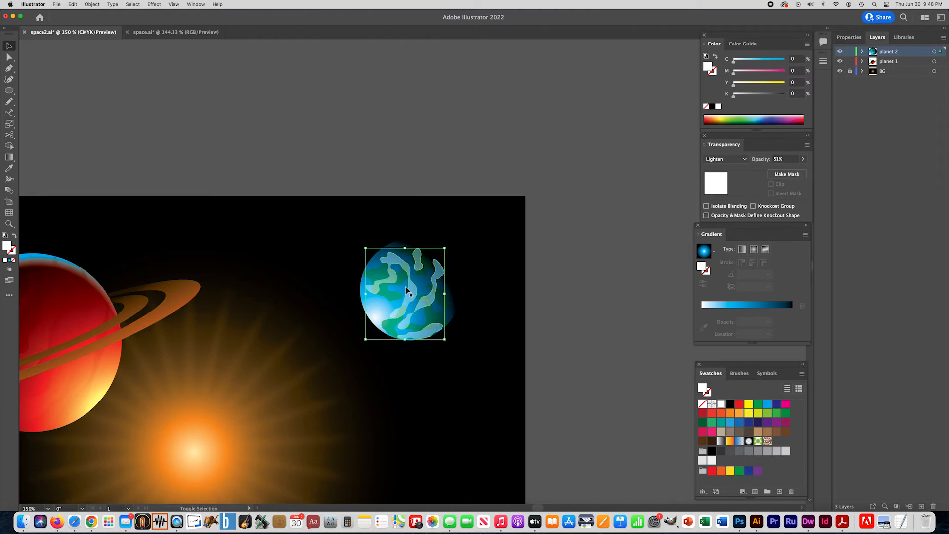
click(11, 157)
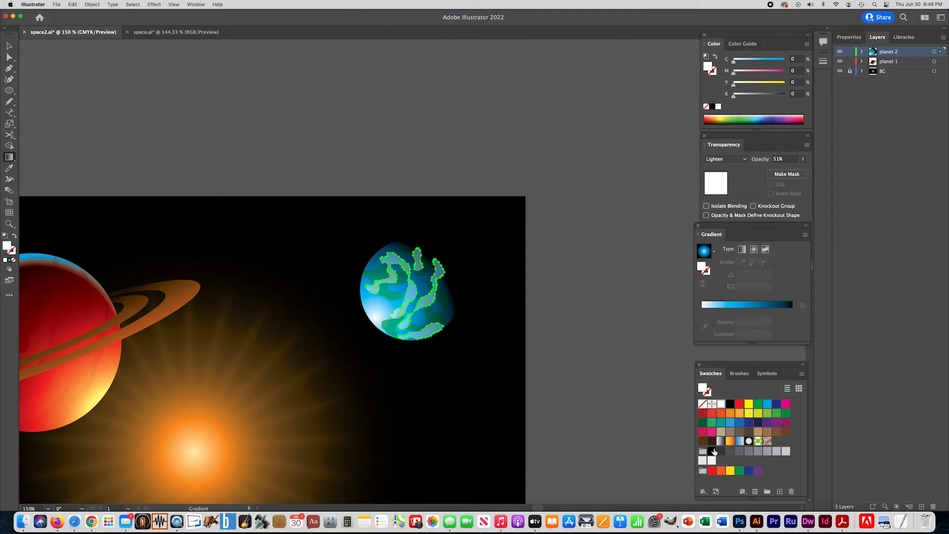
click(721, 440)
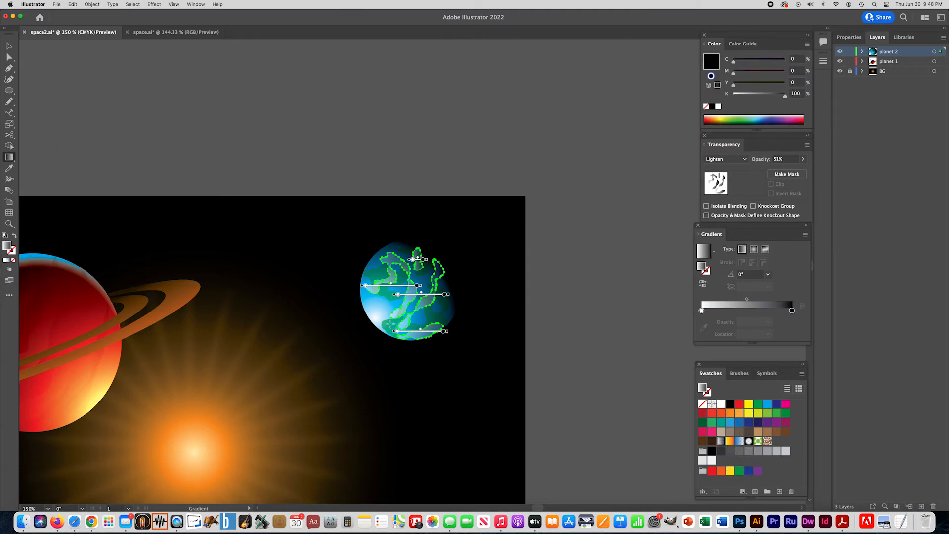
drag(391, 323, 432, 268)
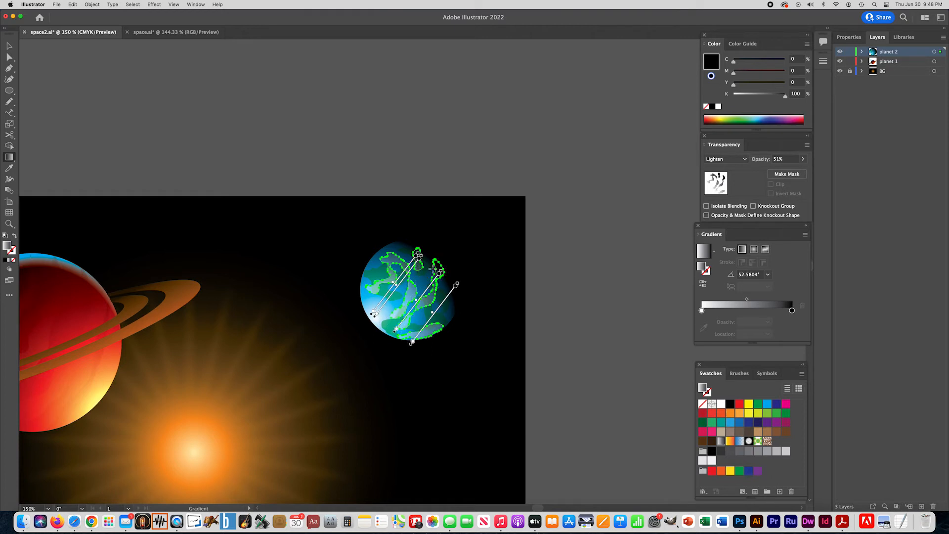
- Set the clouds' black gradient stop to 0% opacity, shift the gradient midpoint to 87%, and deselect the clouds
double_click(792, 311)
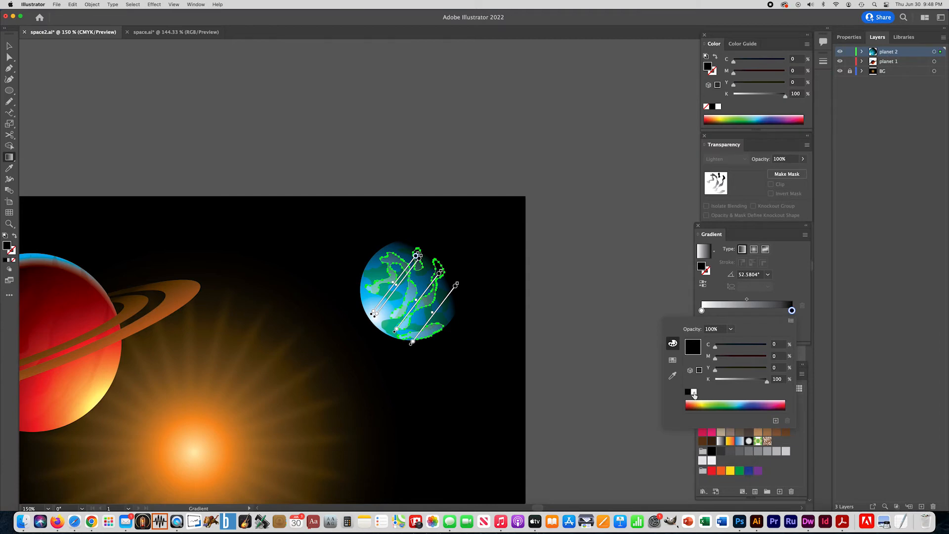
click(731, 329)
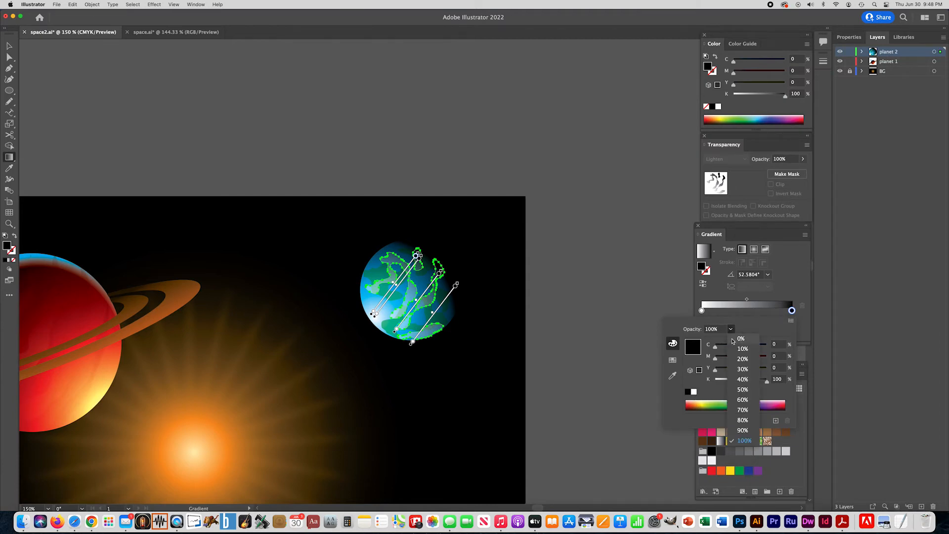
click(741, 340)
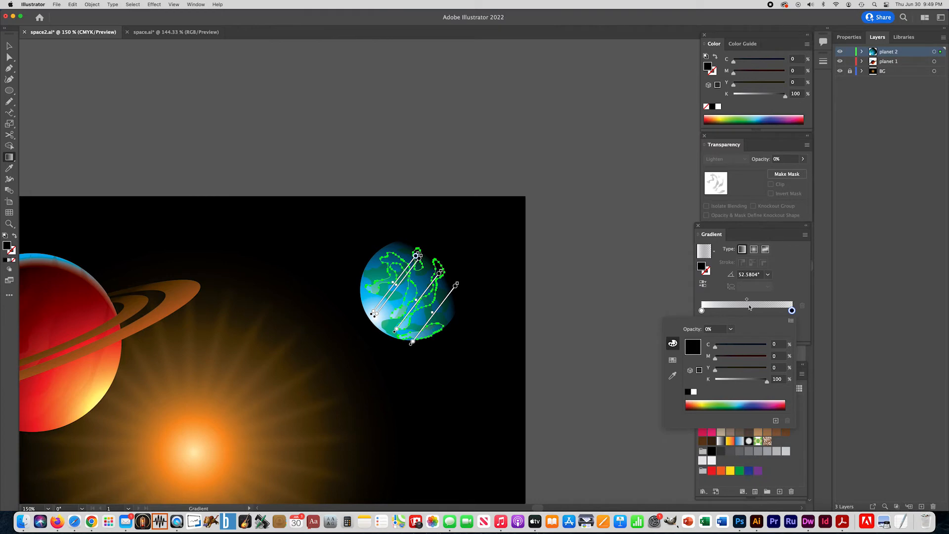
drag(747, 300, 783, 303)
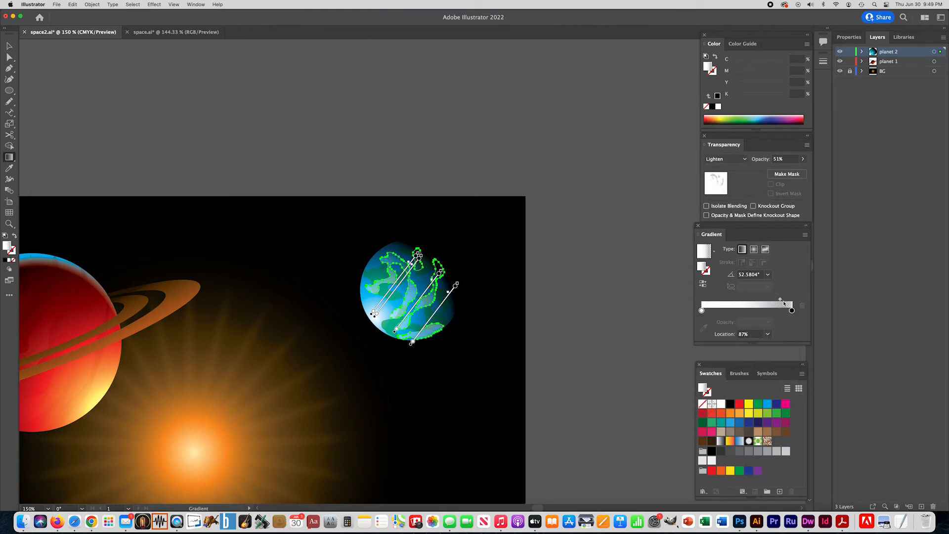
click(9, 45)
click(160, 103)
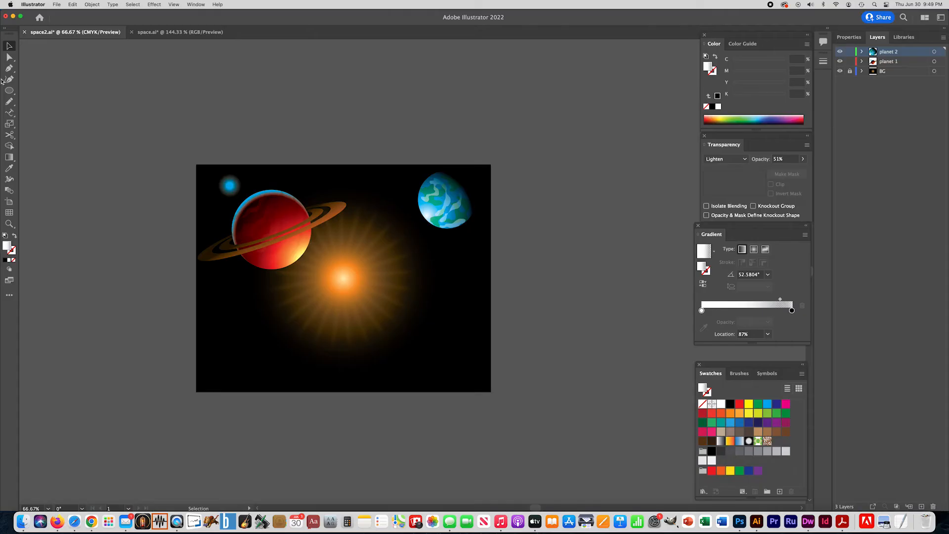
- Draw a large circle below the blue planet and fill it with the white-to-black linear gradient at about 40°
click(9, 92)
drag(407, 243, 471, 317)
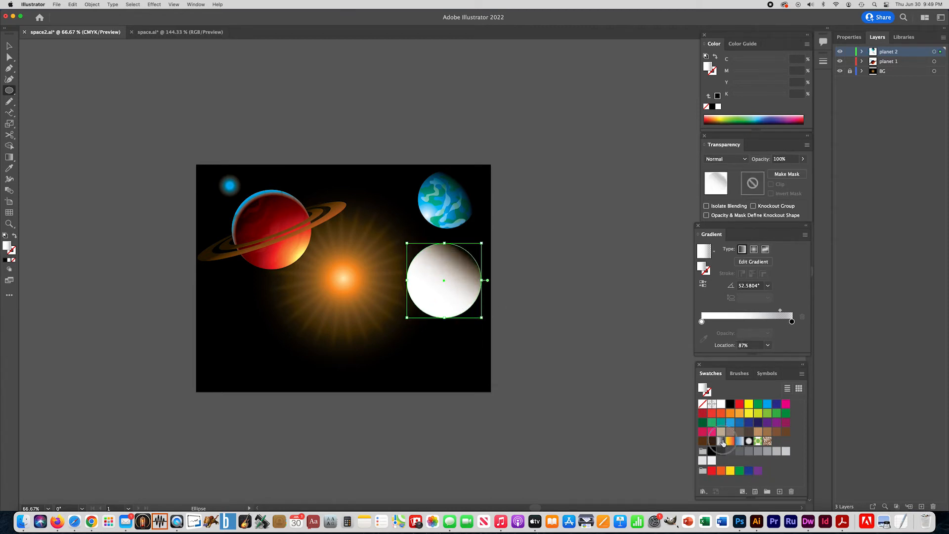
click(721, 441)
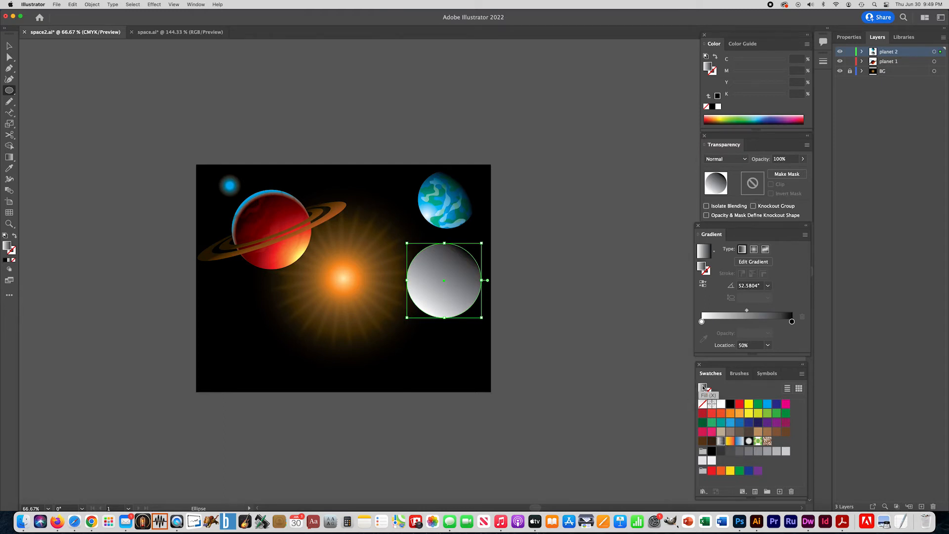
click(8, 157)
mouse_move(414, 300)
mouse_down()
mouse_move(443, 264)
mouse_move(472, 258)
mouse_up()
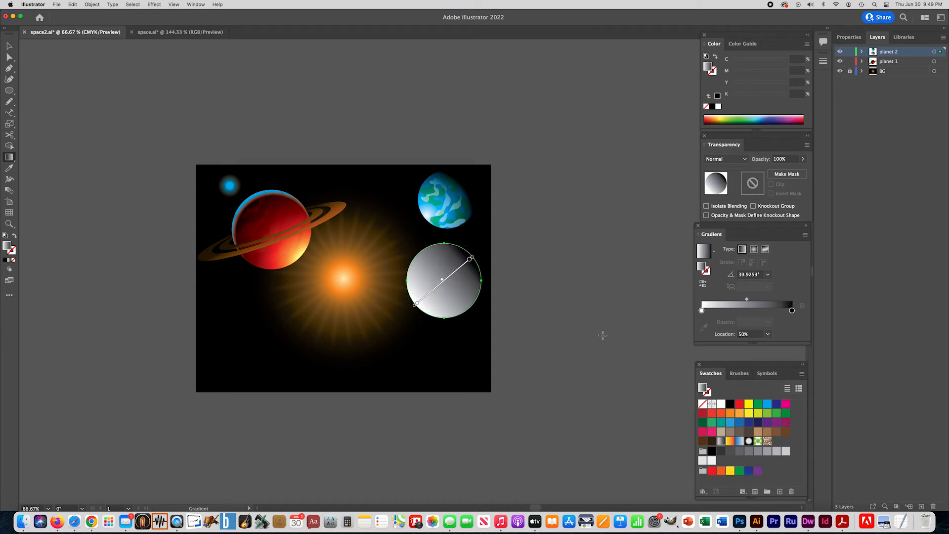
- Change the new circle's gradient to radial and offset its bright centre toward the circle's lower-left side
click(754, 250)
drag(482, 280, 483, 283)
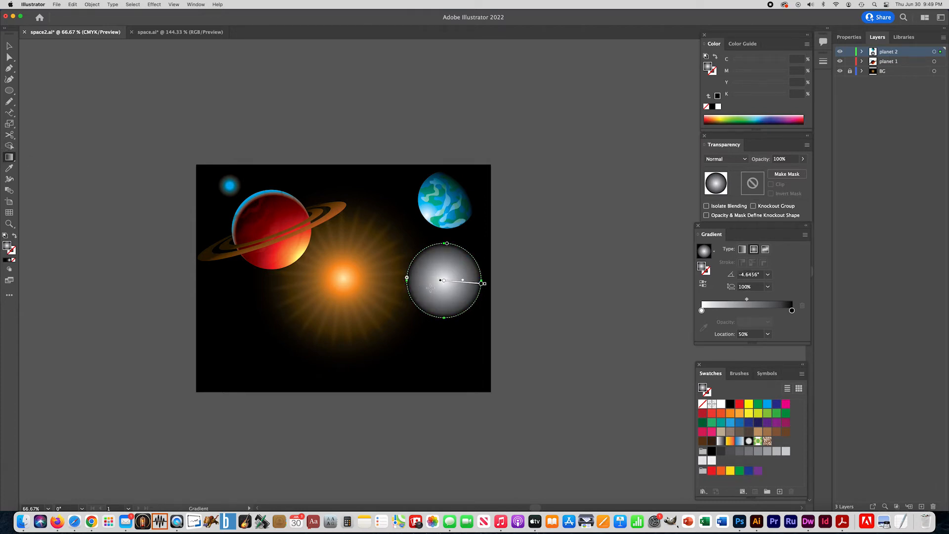
drag(426, 310, 461, 267)
mouse_move(421, 296)
mouse_down()
mouse_move(460, 267)
mouse_move(432, 286)
mouse_move(440, 282)
mouse_up()
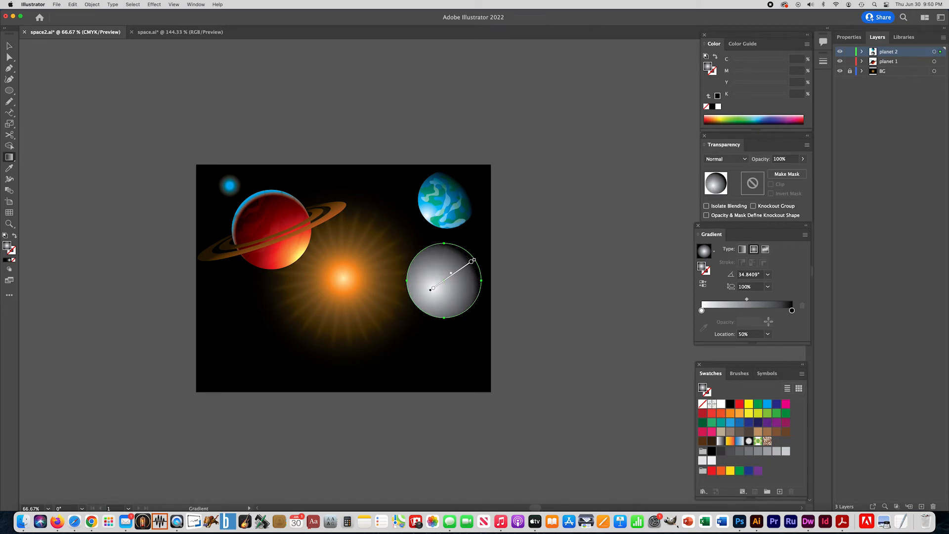
- Add a gradient stop at about 25% and colour it pale yellow (C 0, M 3.92, Y 28.63, K 0)
click(702, 310)
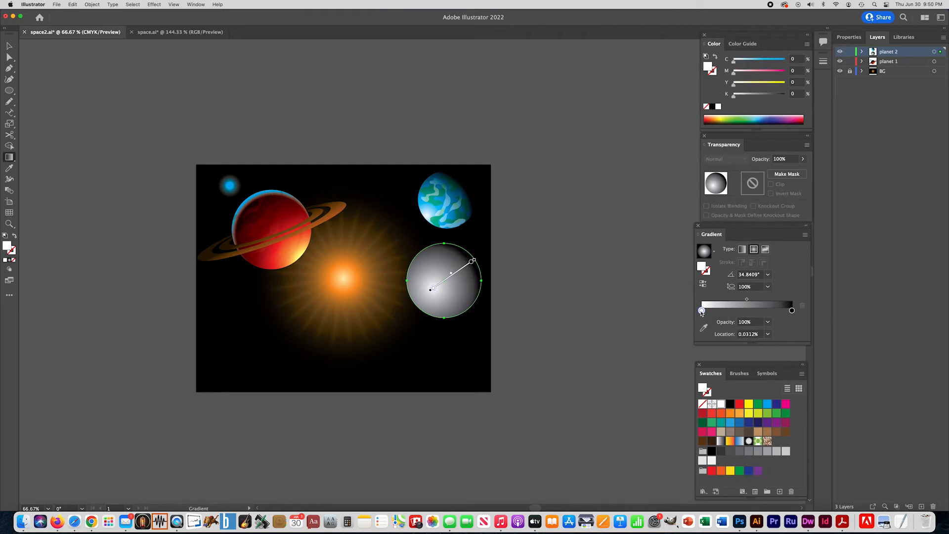
drag(701, 311, 722, 311)
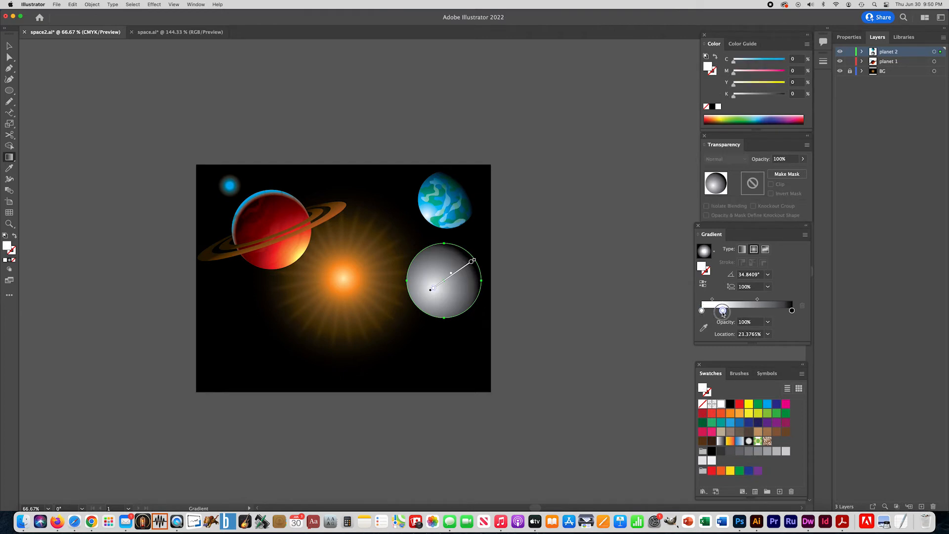
drag(724, 312, 724, 312)
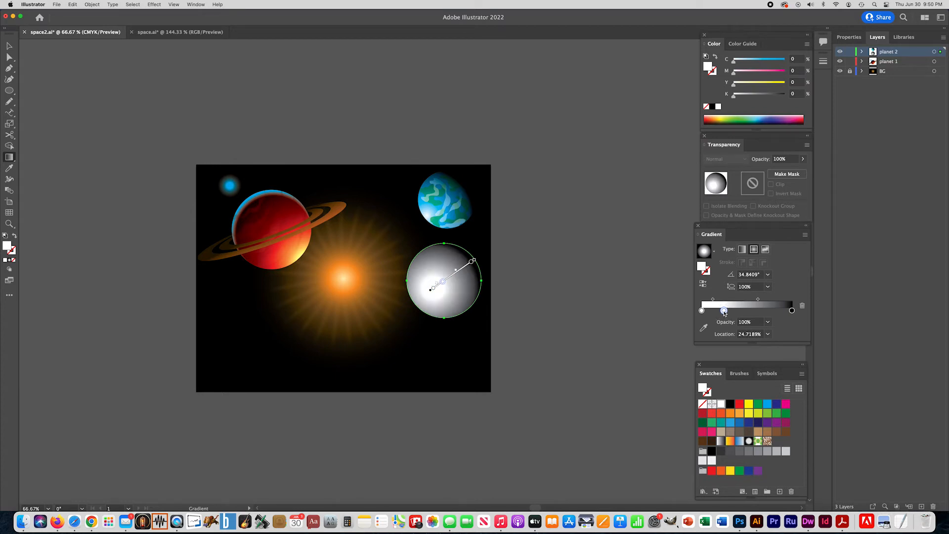
double_click(723, 310)
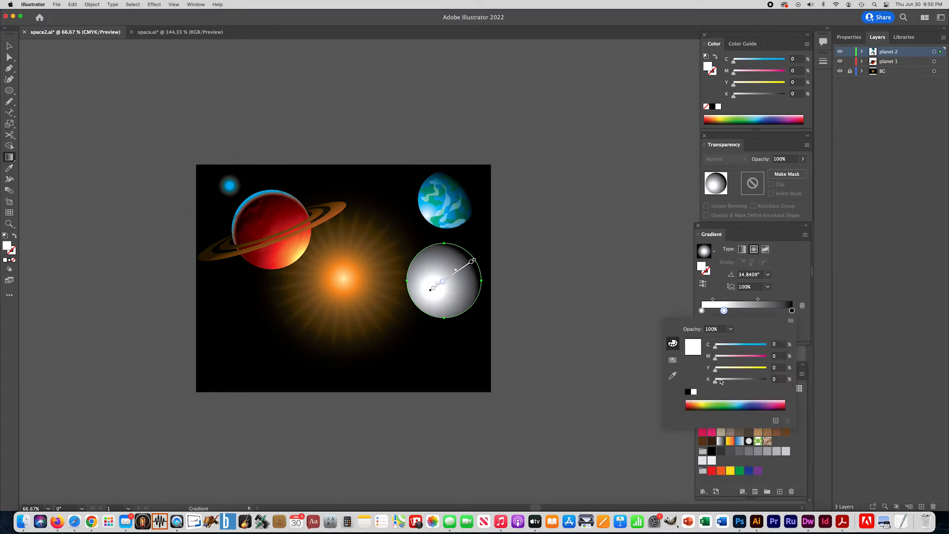
click(700, 401)
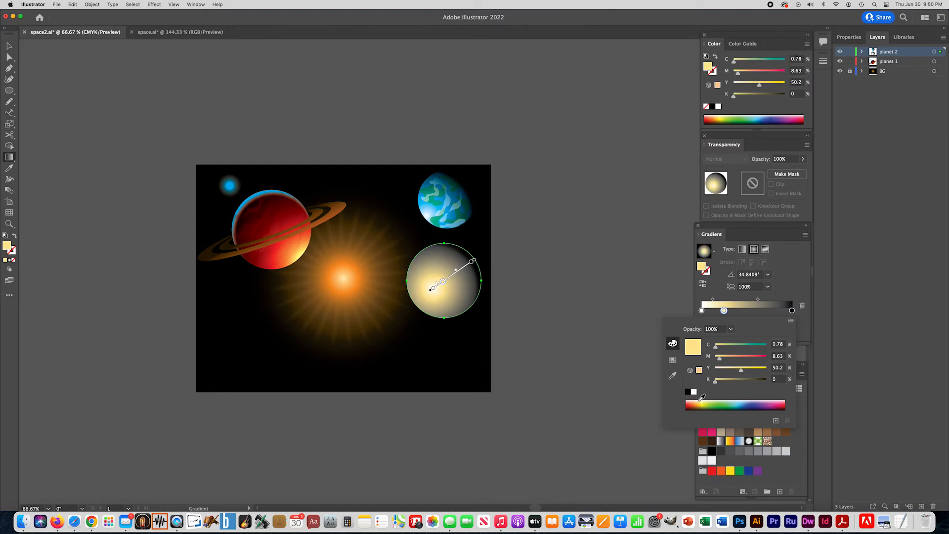
click(700, 395)
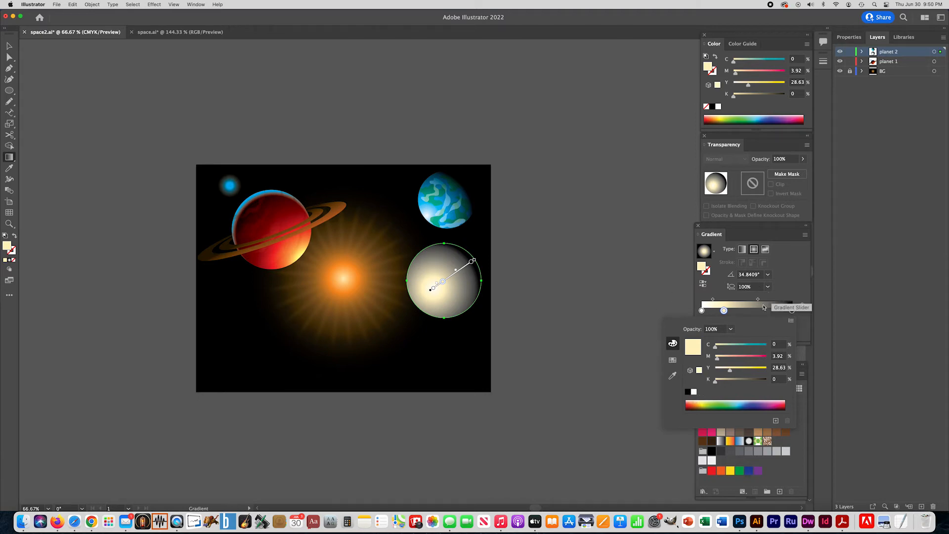
click(698, 295)
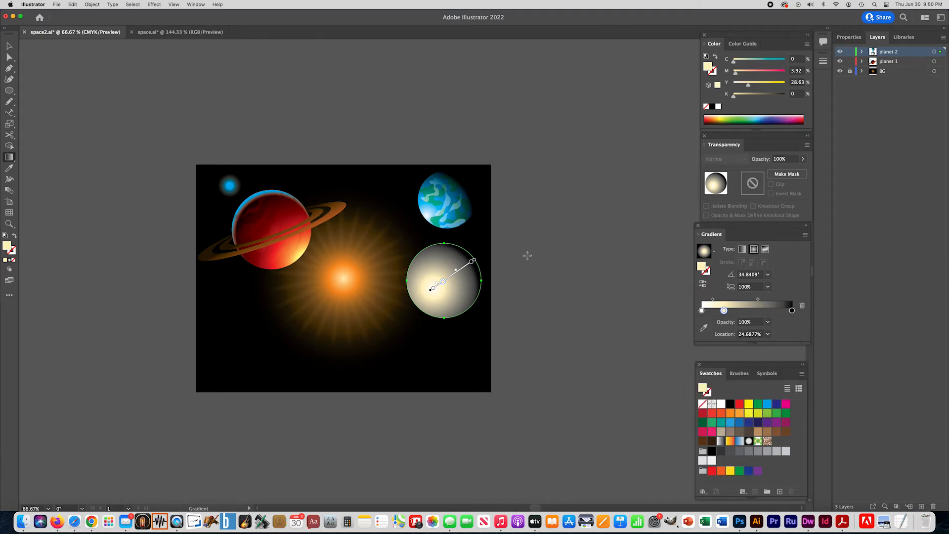
key(v)
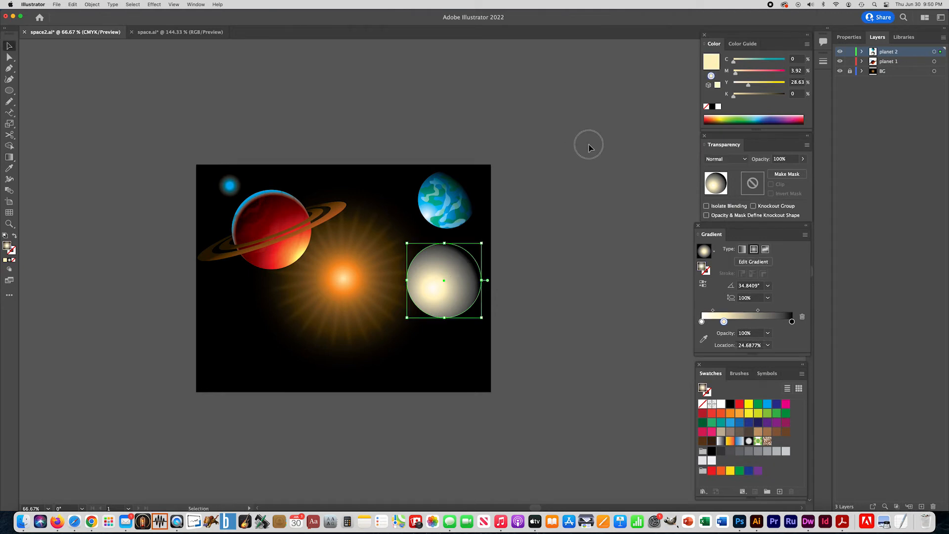
click(589, 144)
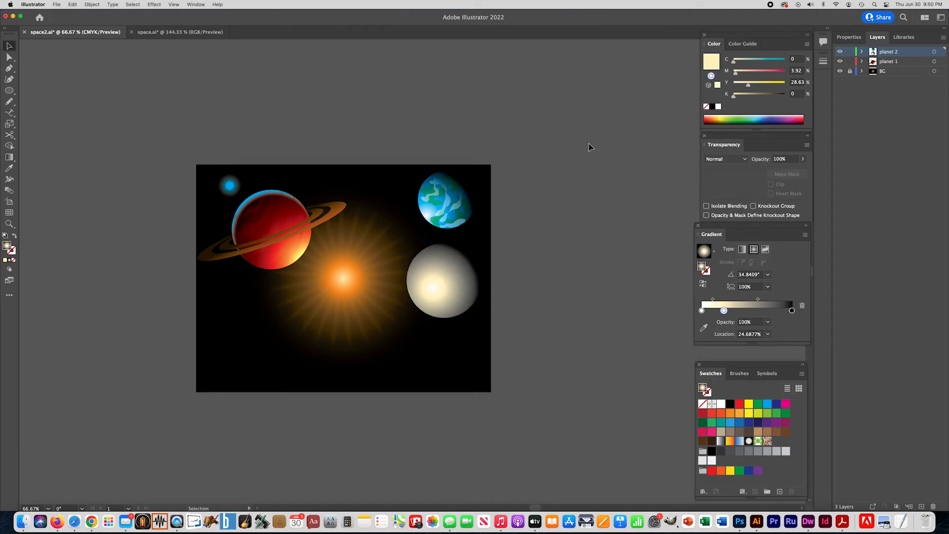
- Redraw the new planet's radial gradient from its lower-left edge toward the upper right at about 35°, and deselect it
click(429, 296)
click(7, 157)
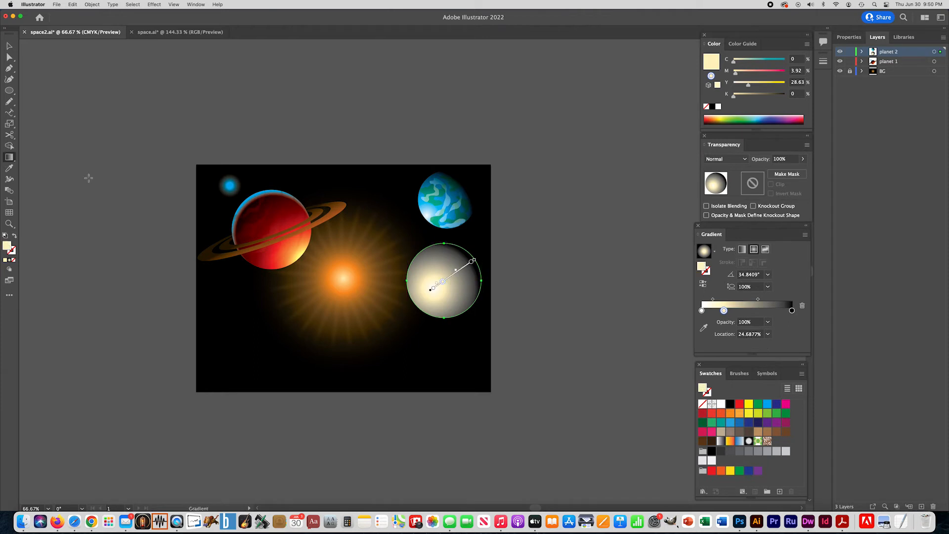
drag(412, 305, 471, 267)
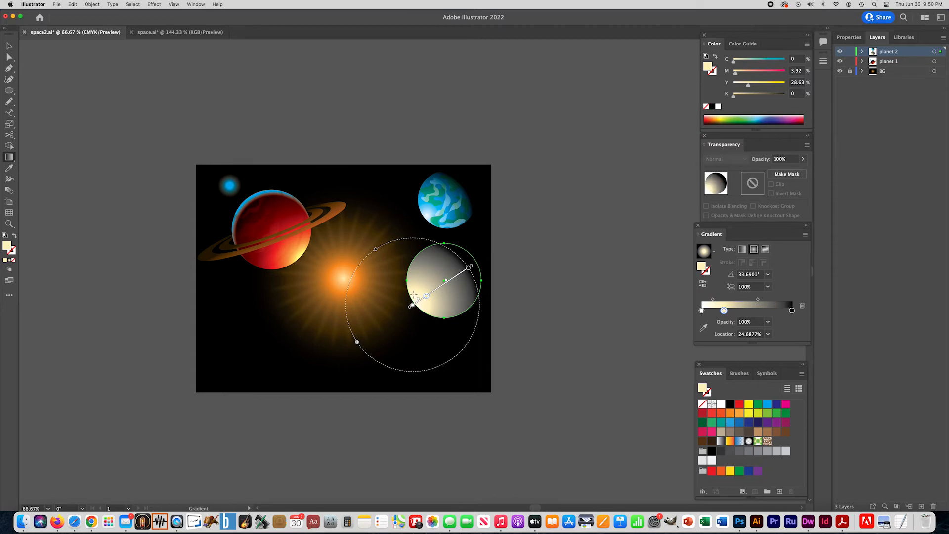
drag(410, 295, 466, 257)
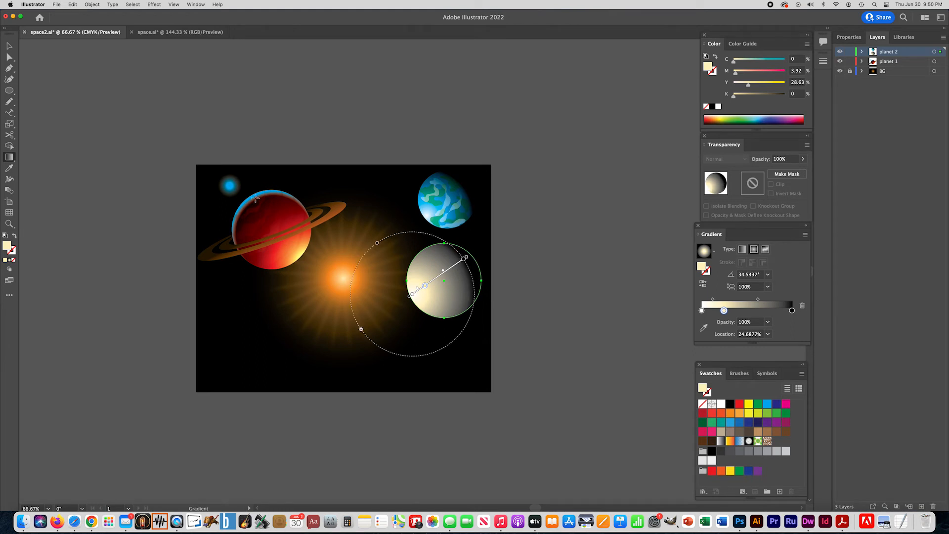
click(9, 46)
click(91, 89)
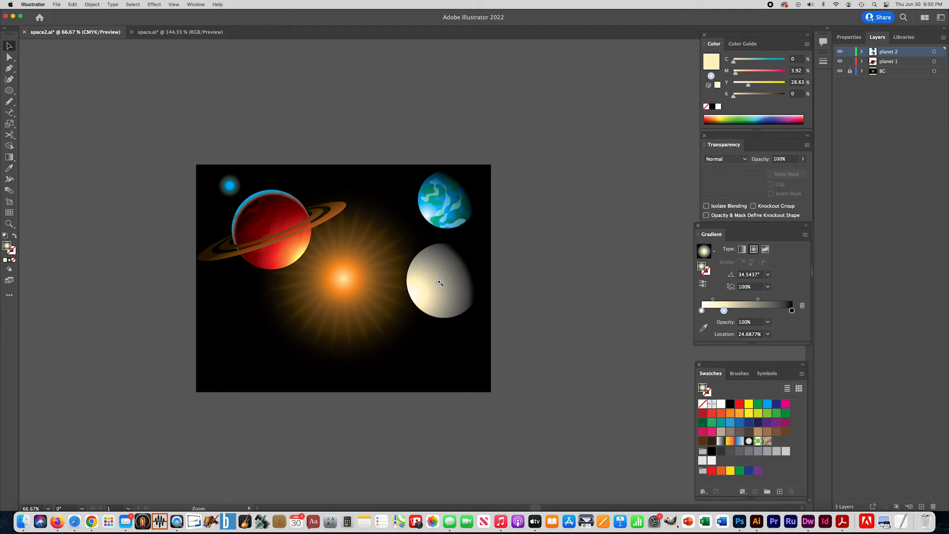
- Draw irregular craters of various sizes across the pale planet with the Pencil tool, filled with tan C=25 M=25 Y=40 K=0
click(439, 282)
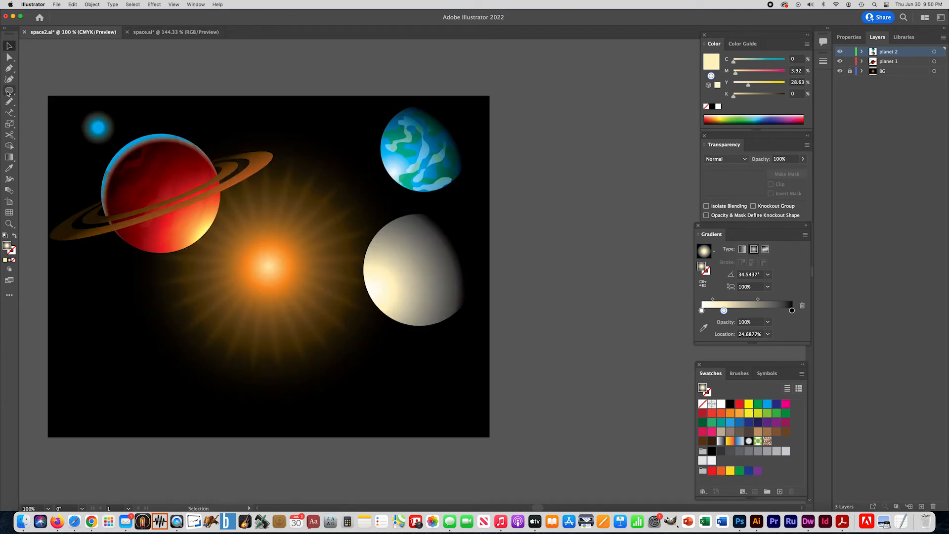
click(9, 101)
mouse_move(391, 231)
mouse_down()
mouse_move(410, 237)
mouse_move(391, 232)
mouse_up()
click(721, 432)
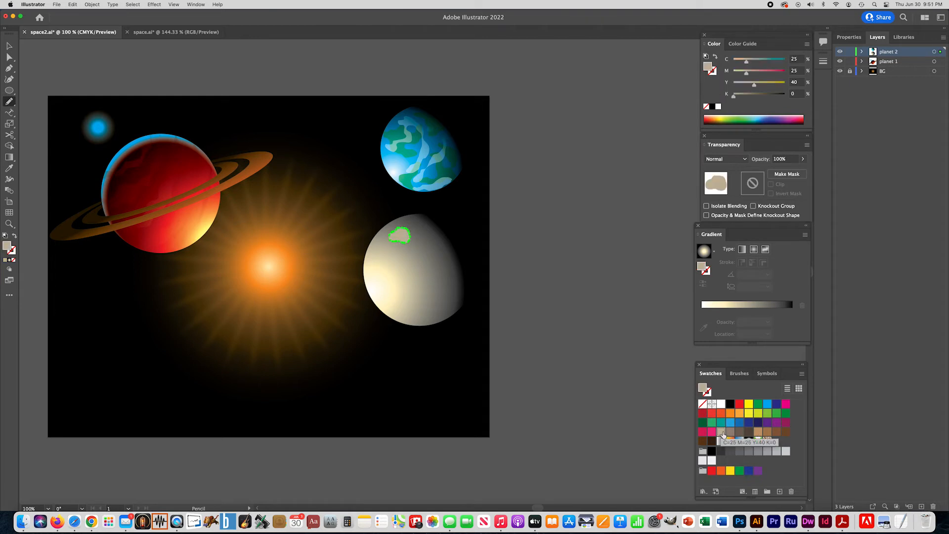
mouse_move(414, 238)
mouse_down()
mouse_move(398, 274)
mouse_move(407, 255)
mouse_up()
mouse_move(431, 263)
mouse_down()
mouse_move(426, 283)
mouse_move(401, 303)
mouse_move(392, 293)
mouse_up()
drag(385, 256, 375, 273)
drag(453, 270, 452, 270)
mouse_move(427, 240)
mouse_down()
mouse_move(434, 254)
mouse_move(428, 239)
mouse_up()
mouse_move(398, 297)
mouse_down()
mouse_move(402, 318)
mouse_move(396, 298)
mouse_up()
mouse_move(375, 241)
mouse_down()
mouse_move(372, 257)
mouse_move(374, 241)
mouse_up()
key(v)
click(429, 247)
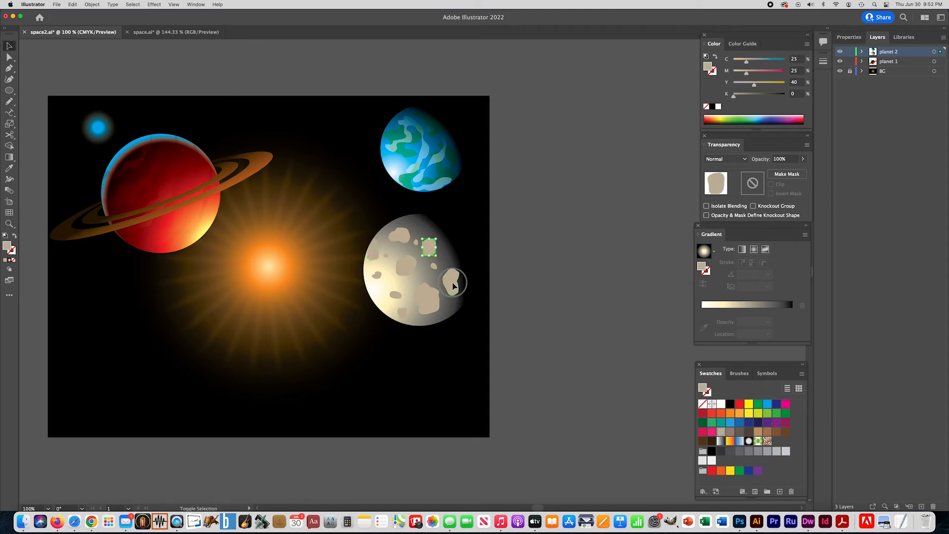
shift+click(454, 285)
shift+click(429, 304)
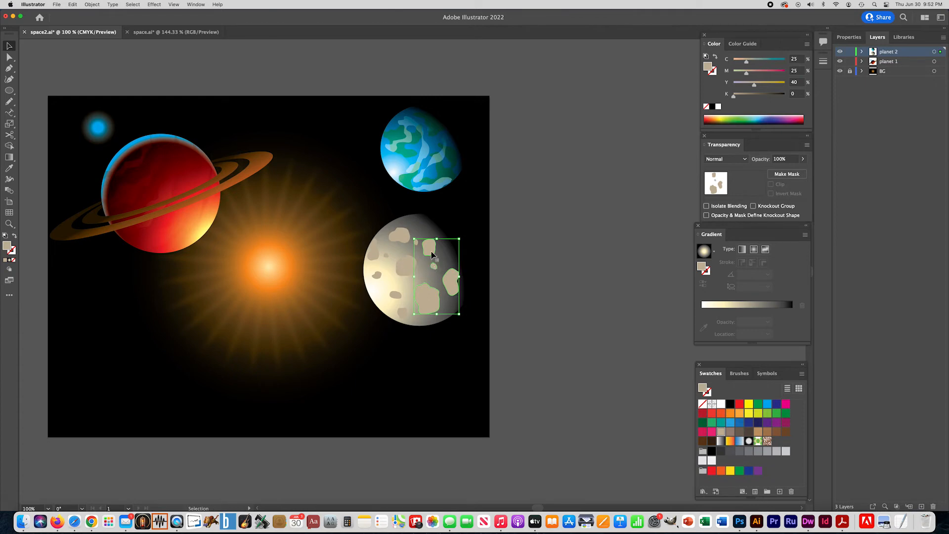
- Select all the craters at once by matching the tan fill of the uppermost crater
click(396, 238)
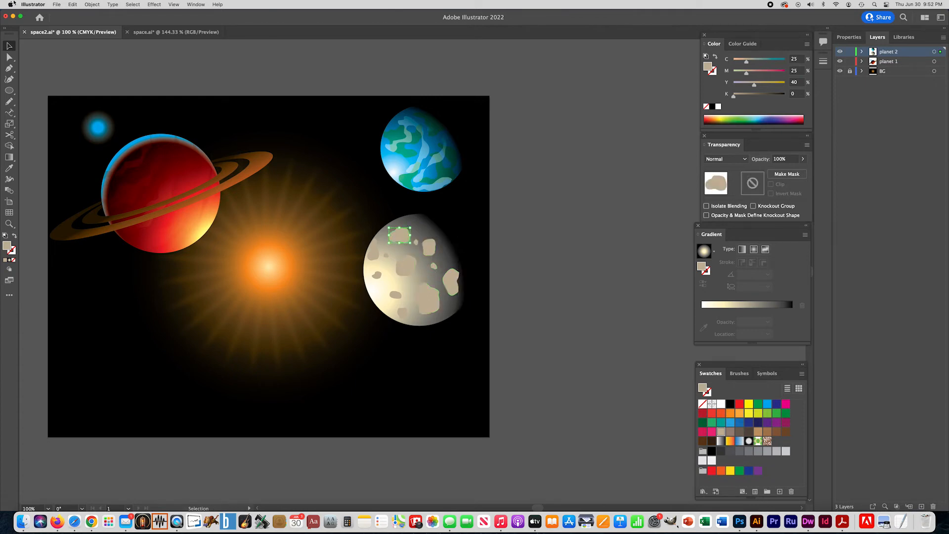
click(128, 5)
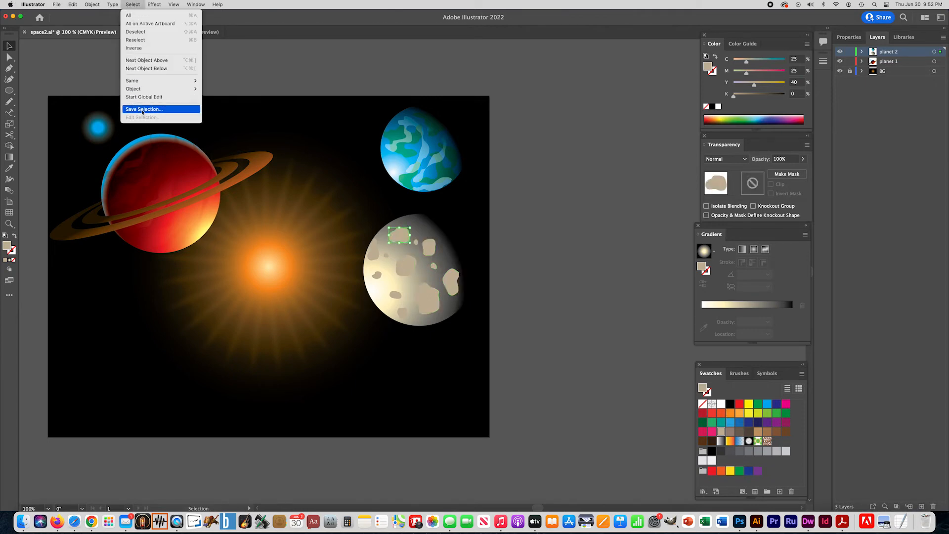
mouse_move(148, 80)
click(222, 122)
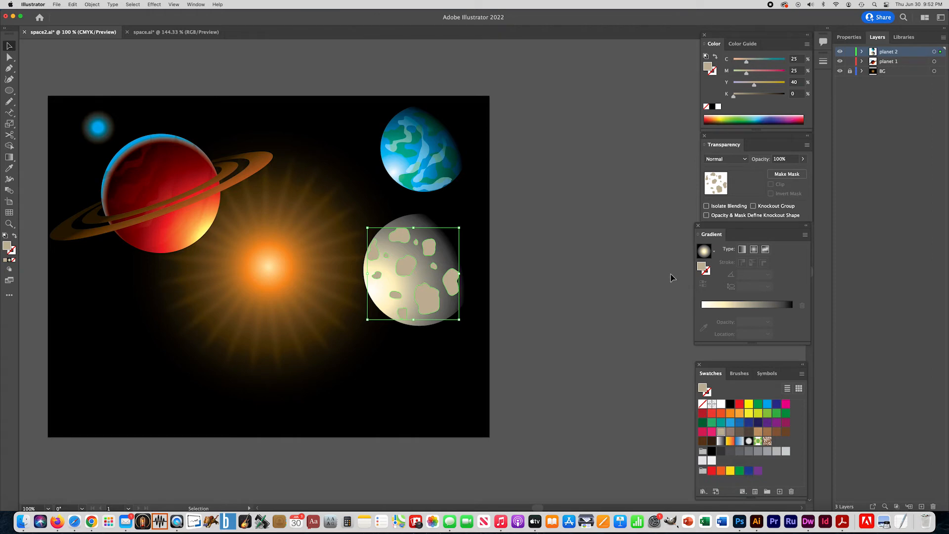
- Nudge the group of craters slightly on the pale planet, reduce its opacity to 38%, and deselect it
click(653, 282)
click(432, 304)
mouse_move(433, 303)
mouse_down()
mouse_move(441, 307)
mouse_move(432, 305)
mouse_up()
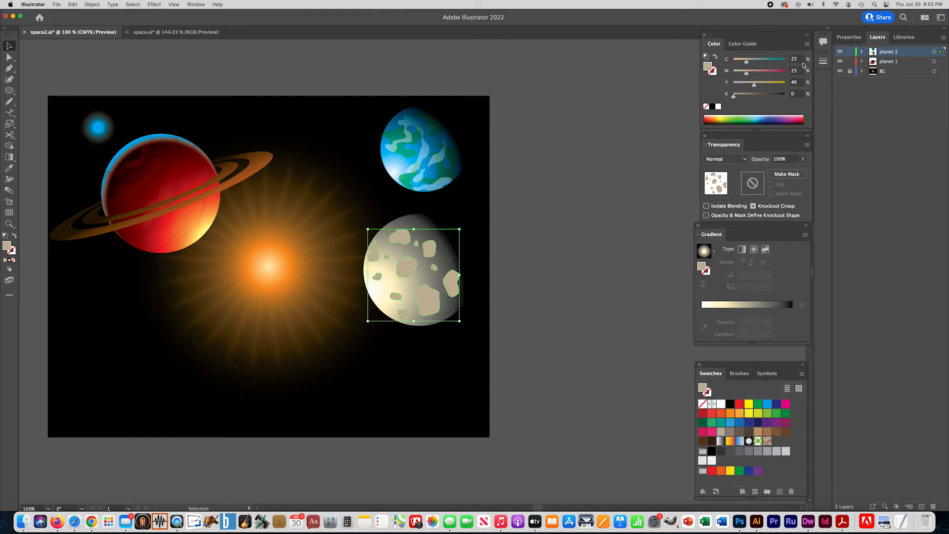
click(802, 159)
drag(800, 168, 780, 171)
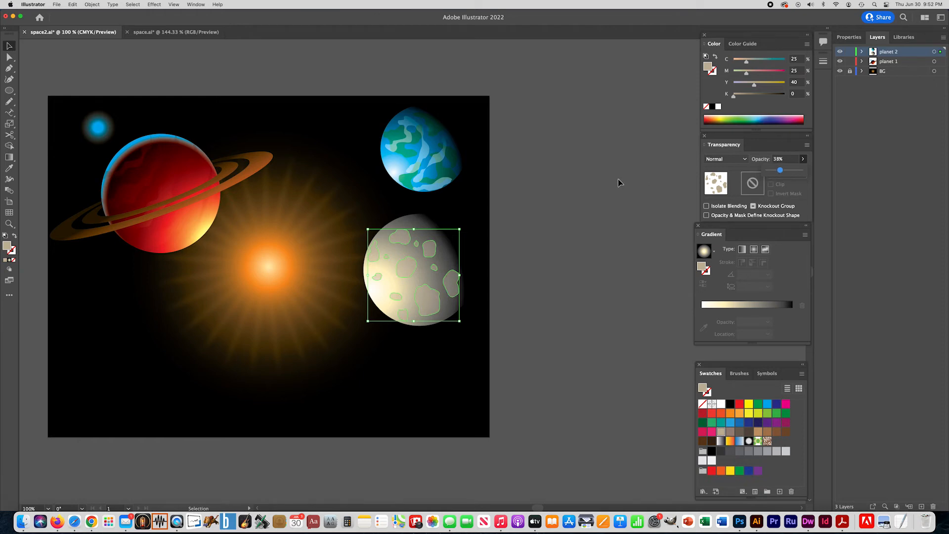
click(607, 182)
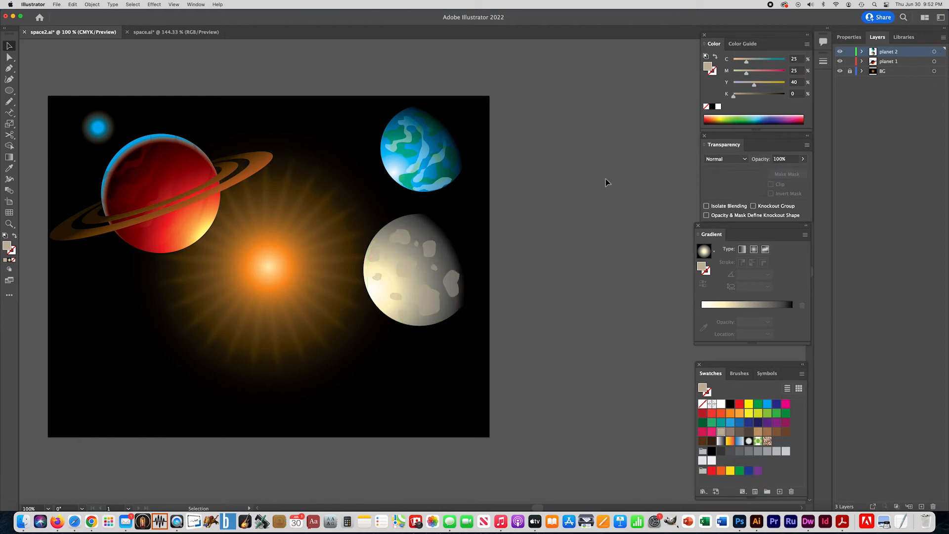
- Fill the craters with the white-to-black linear gradient, redraw it from lower left to upper right at about 40°, and deselect them
click(457, 279)
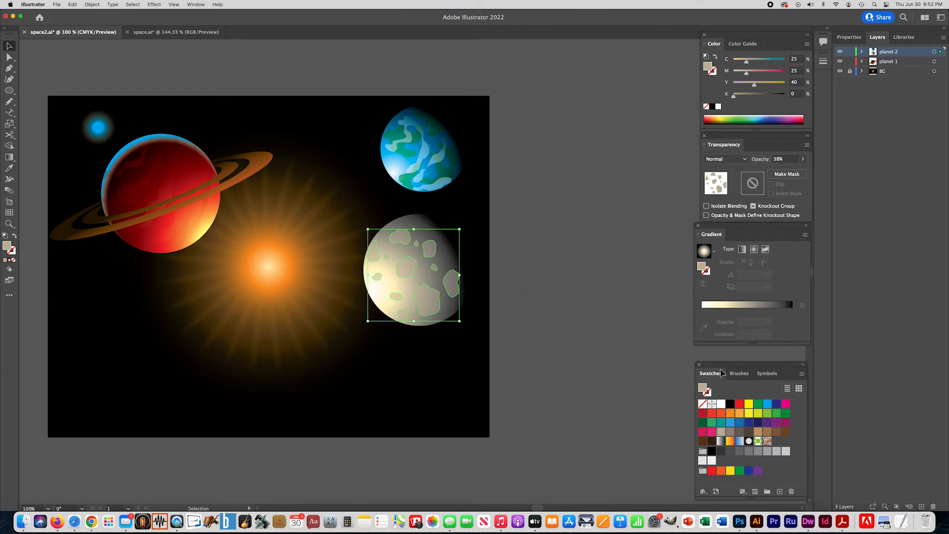
click(721, 442)
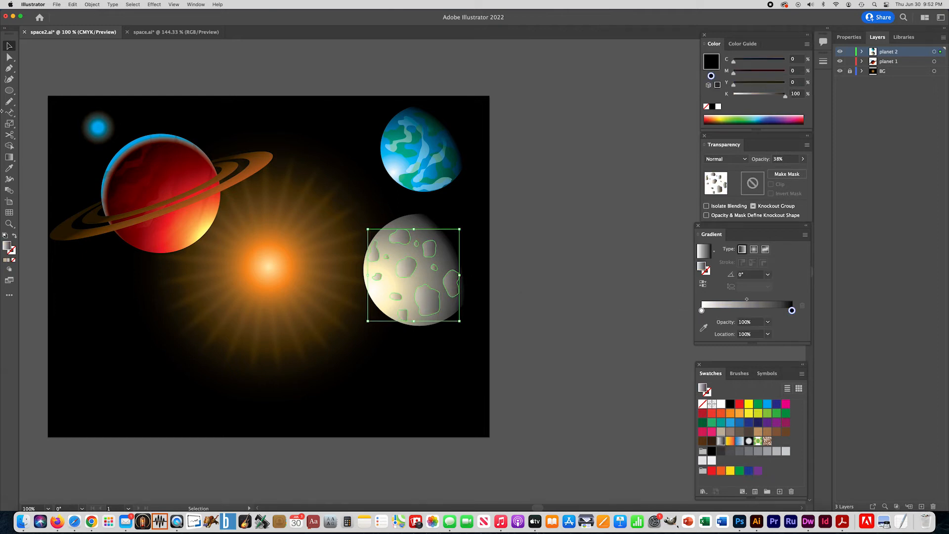
click(9, 158)
drag(376, 296, 433, 249)
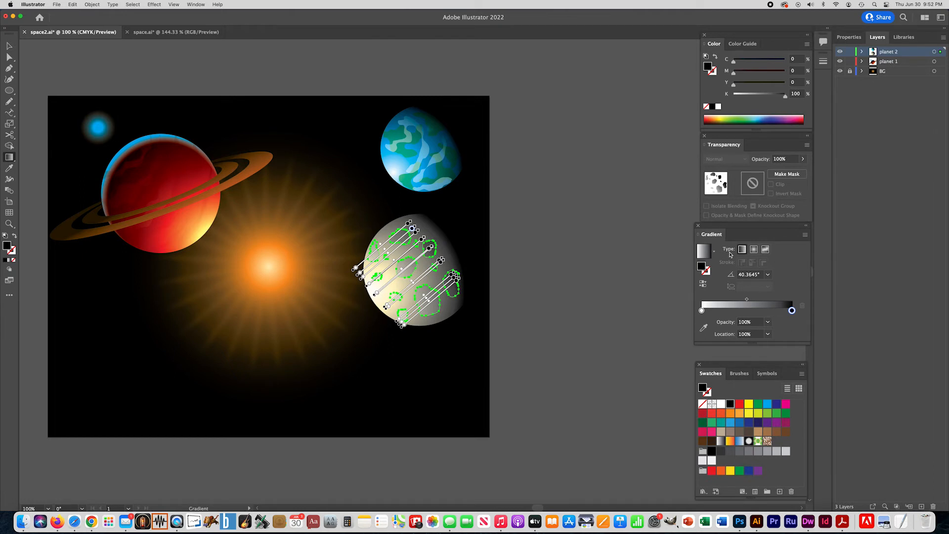
key(v)
click(627, 196)
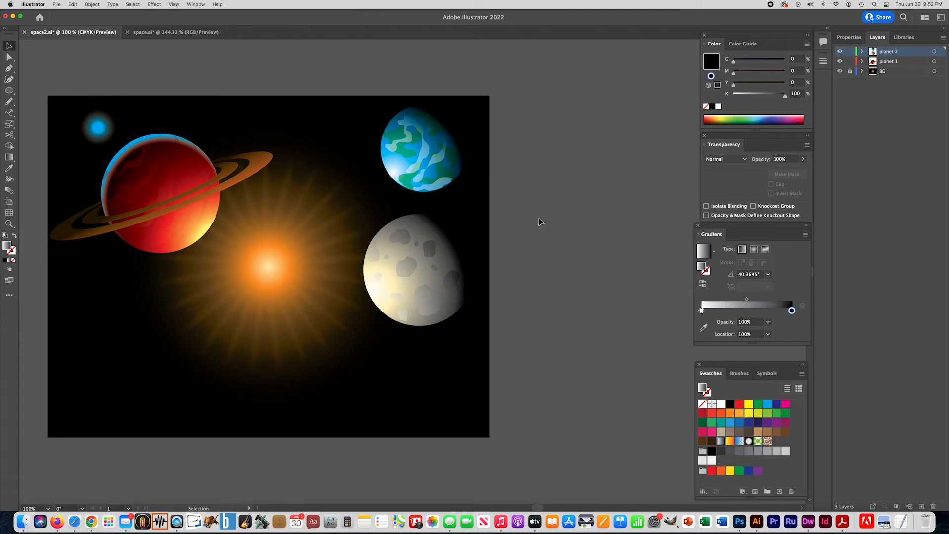
- Scale the pale planet and its craters down together to a small moon at the Earth-like planet's lower edge, and deselect them
click(408, 273)
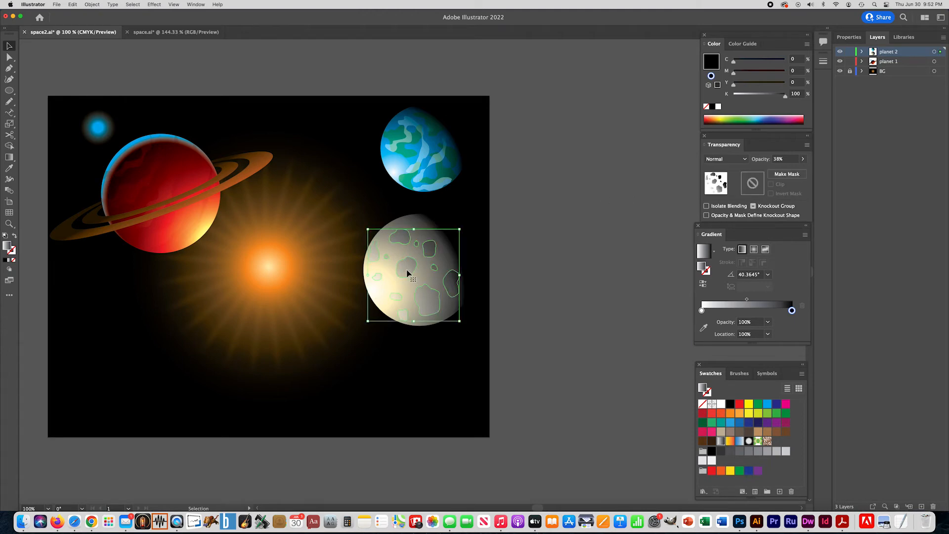
shift+click(409, 221)
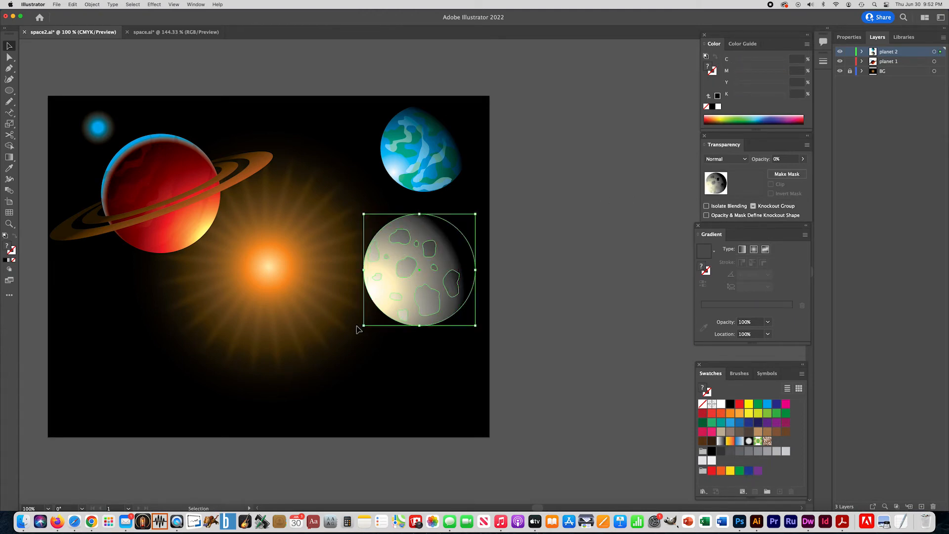
drag(364, 327, 437, 198)
click(570, 208)
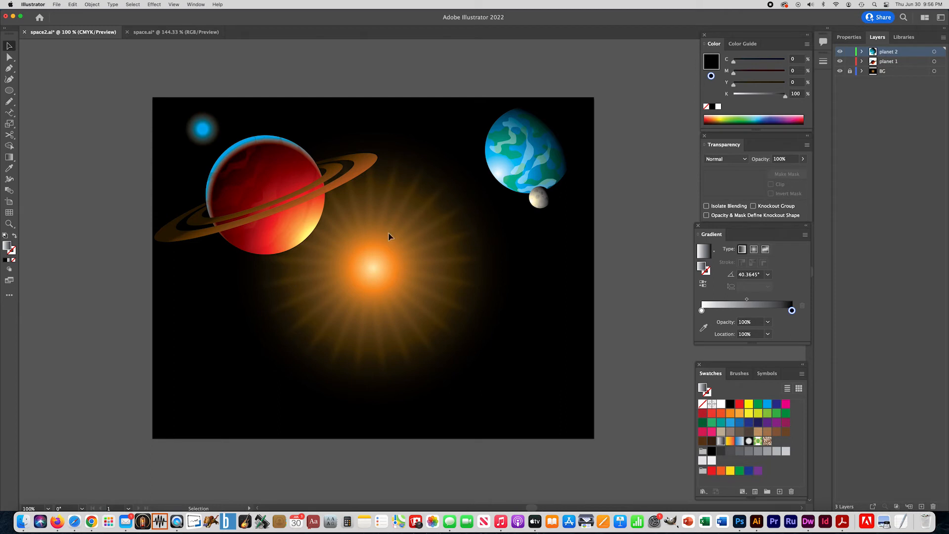
- Add a new layer directly above the BG layer and name it horizon
click(885, 72)
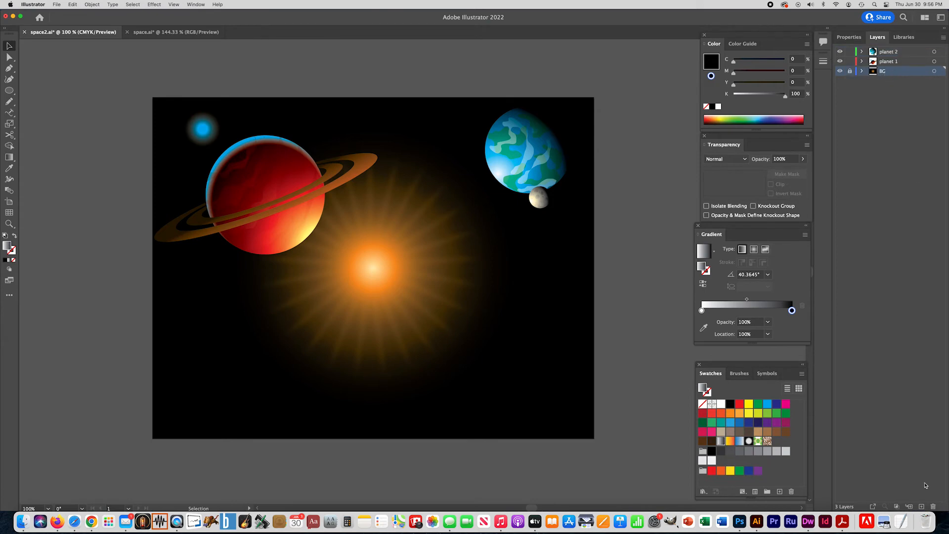
click(921, 506)
double_click(889, 70)
text(horizon)
key(Return)
- Draw a full-width rectangle over the artboard below the sun's centre and redraw its linear gradient from bottom to top at 90°
click(9, 90)
click(32, 91)
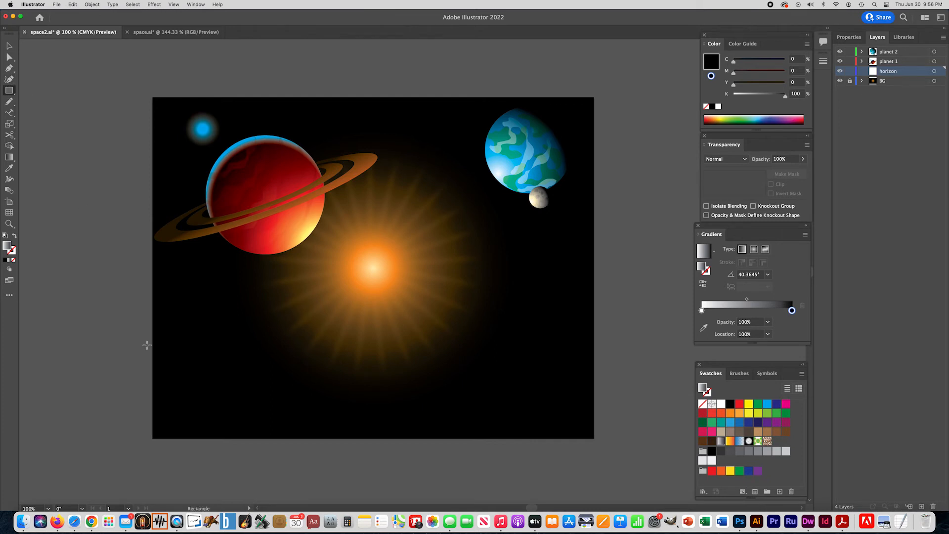
drag(152, 438, 594, 290)
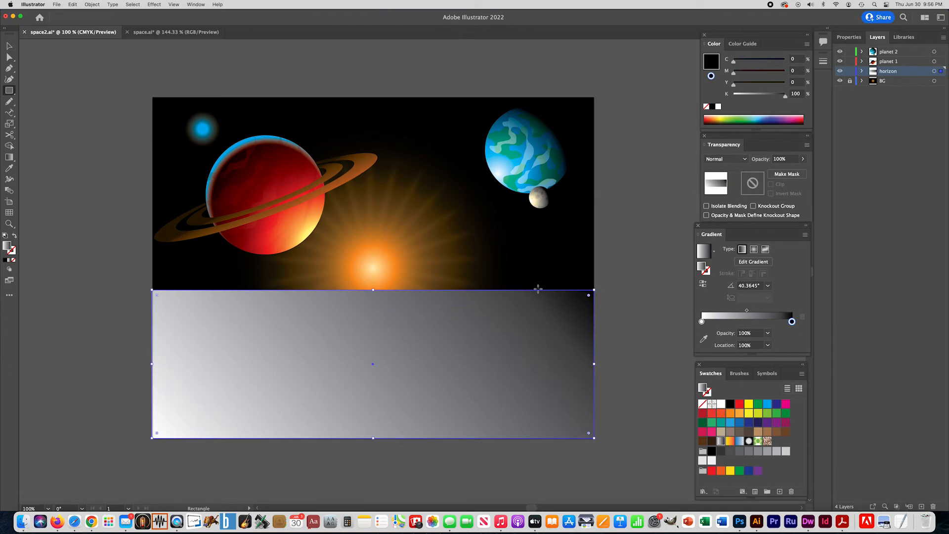
click(9, 157)
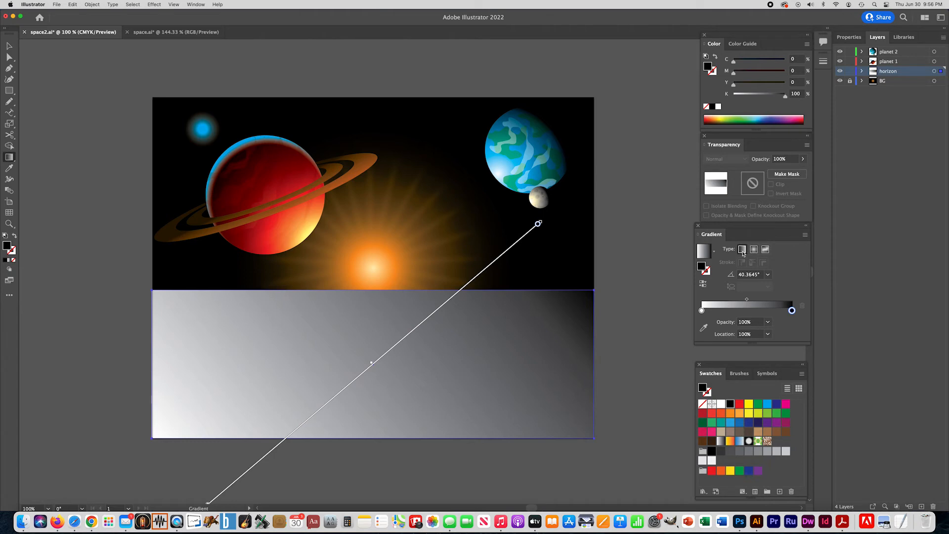
drag(374, 437, 372, 290)
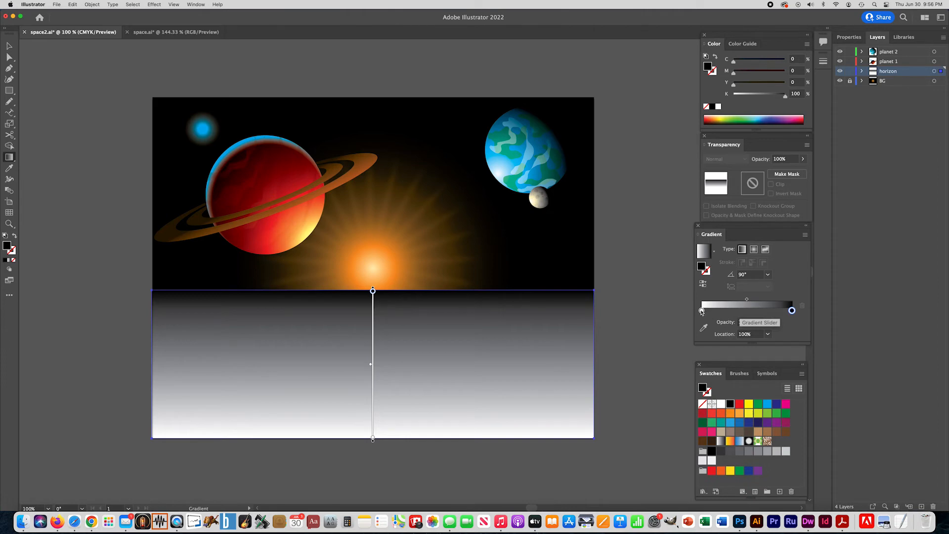
- Add white stops at about 29% and 54% to the rectangle's gradient and set the black end stop's opacity to 0%
drag(702, 311, 750, 310)
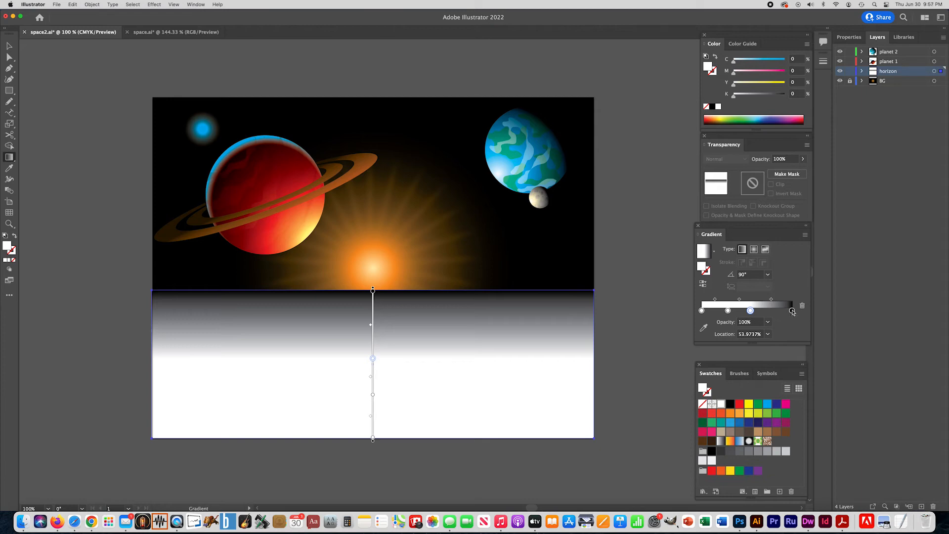
click(793, 311)
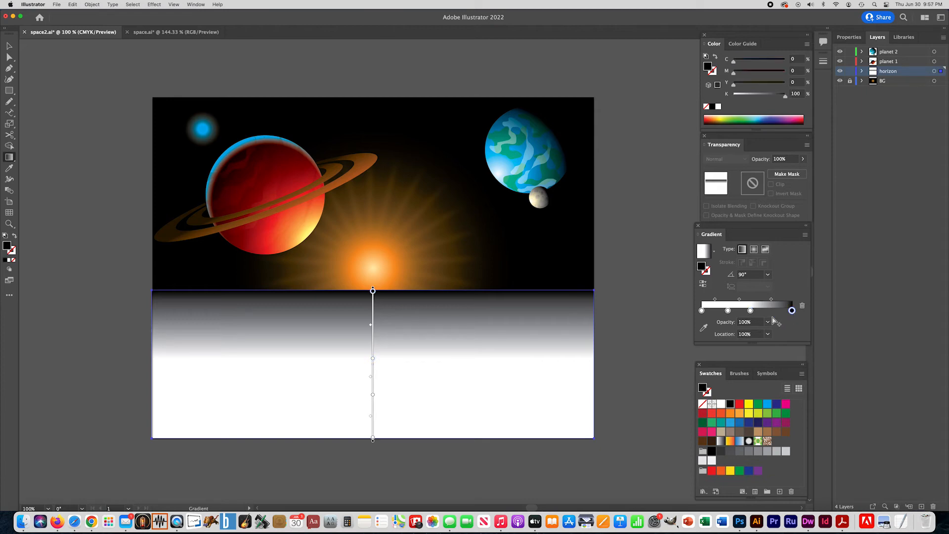
click(767, 322)
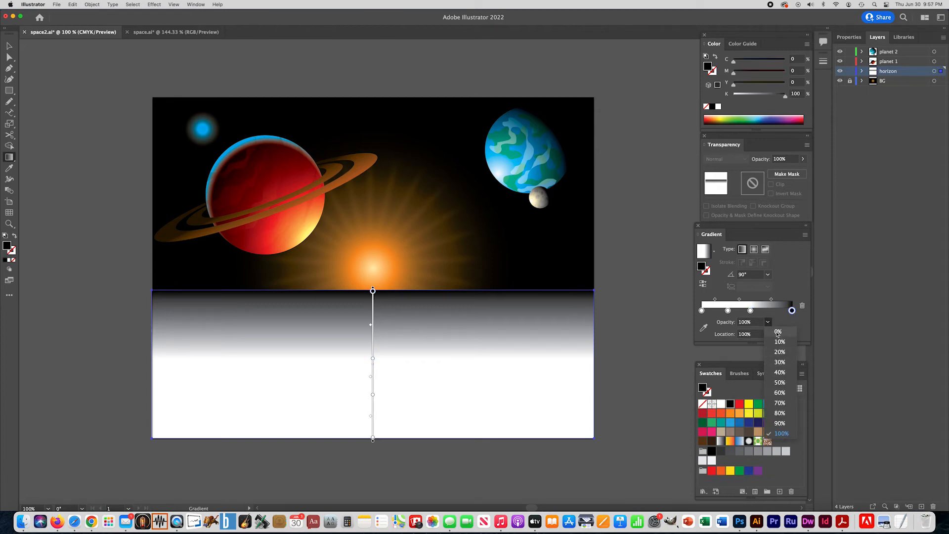
click(778, 331)
- Colour the gradient stop at about 54% golden orange with C 0, M 18, Y 60, K 0
click(750, 310)
double_click(750, 311)
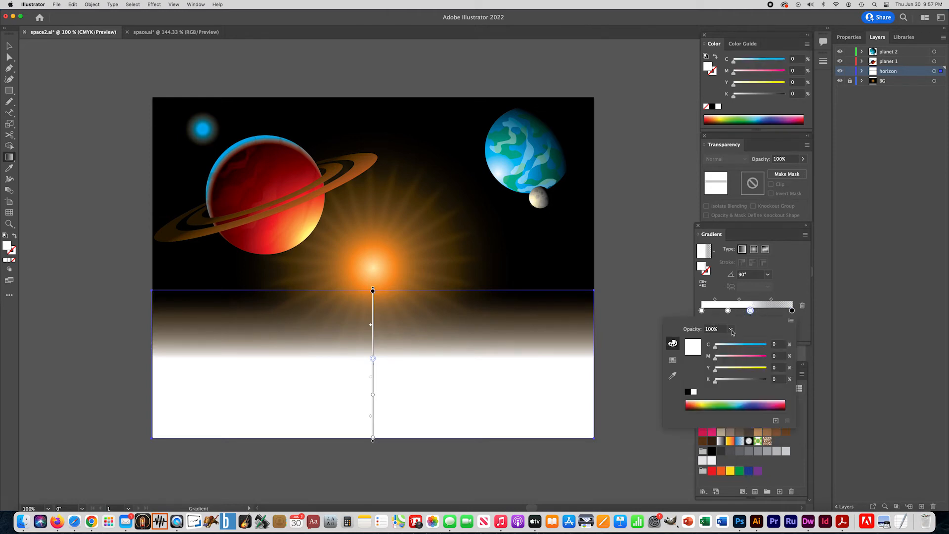
drag(717, 371, 747, 373)
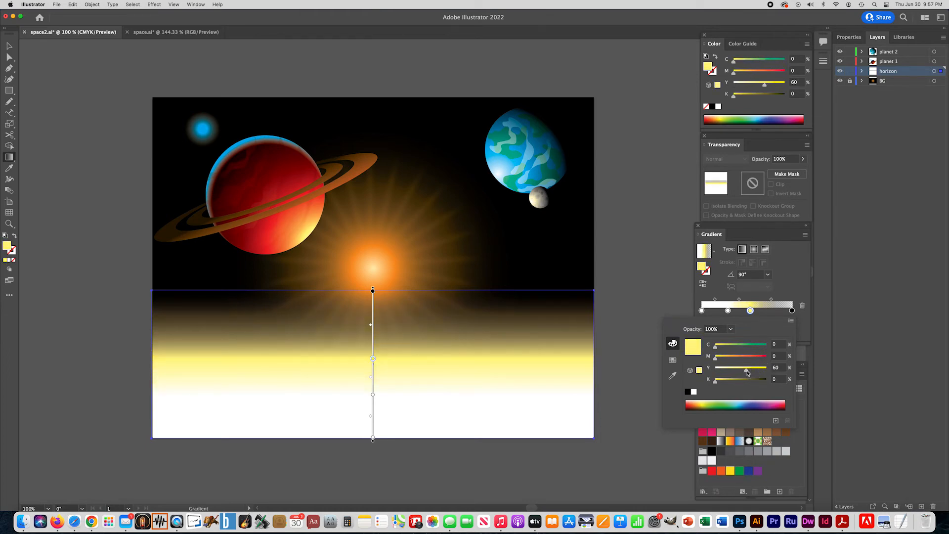
drag(715, 359, 722, 361)
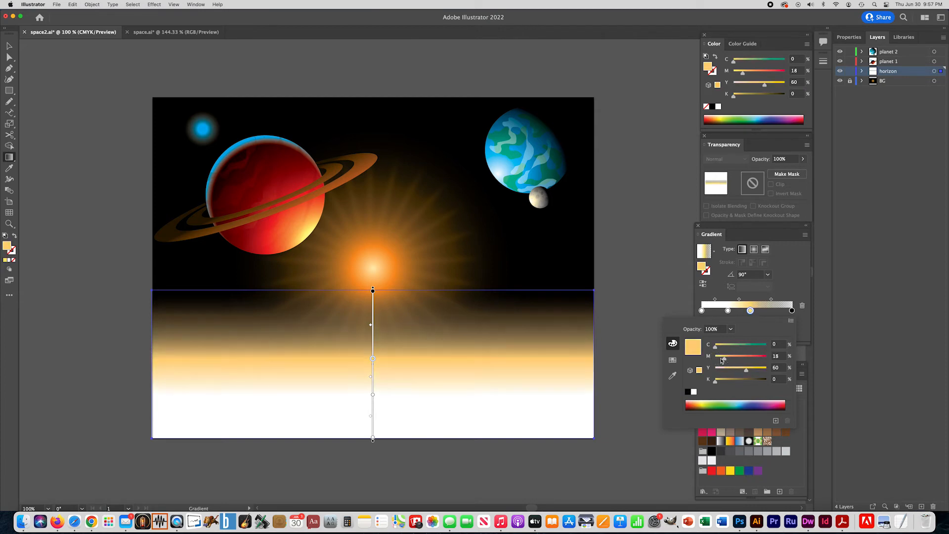
- Colour the gradient stop at about 29% brown (C 0, M 66, Y 100, K 49) and remove the white start stop
click(729, 312)
double_click(728, 311)
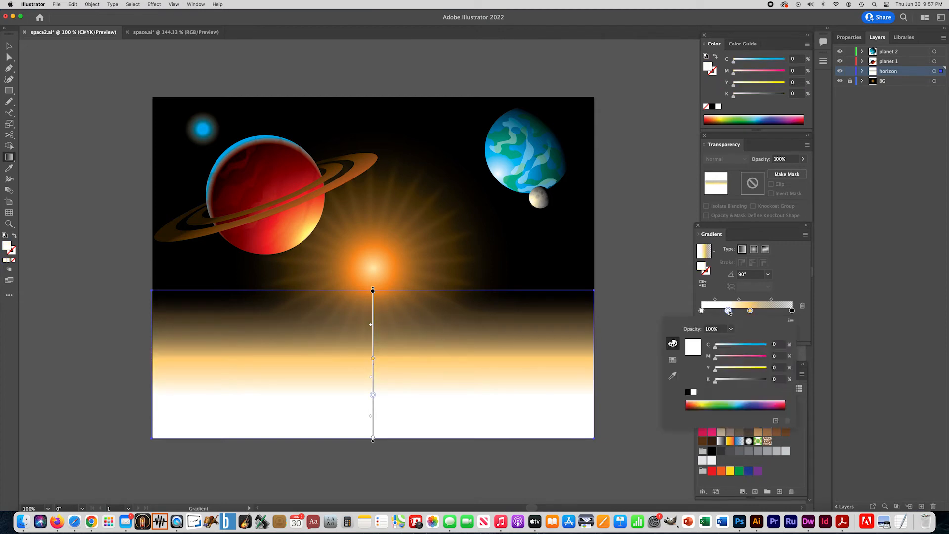
drag(716, 369, 742, 384)
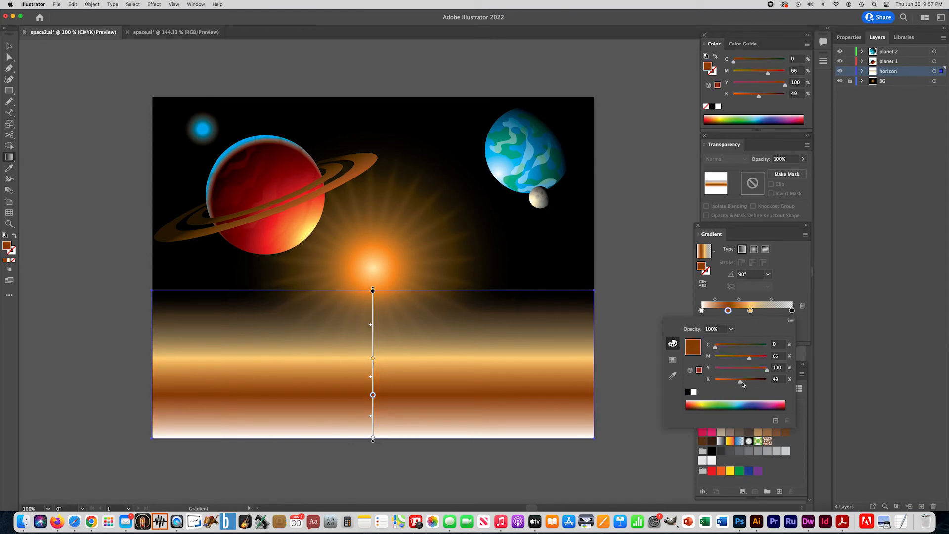
click(701, 312)
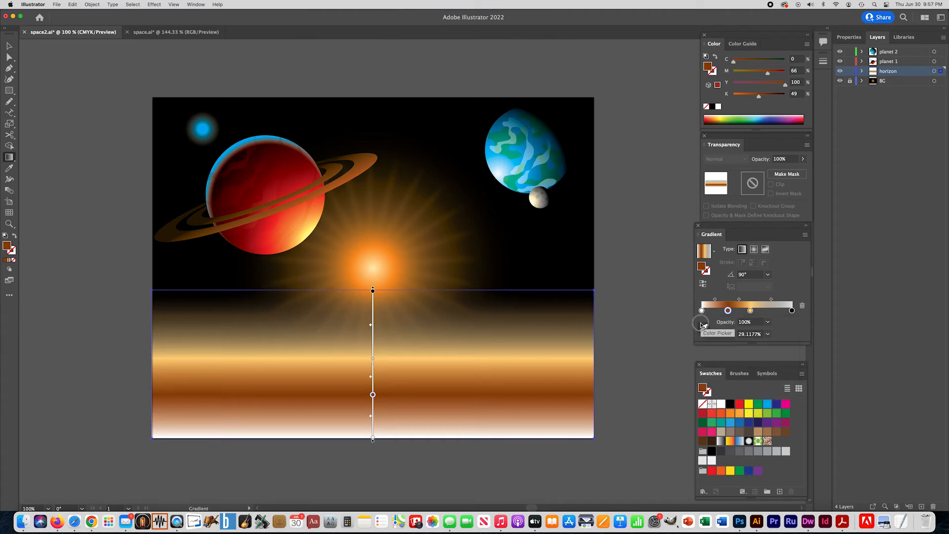
drag(700, 323, 694, 330)
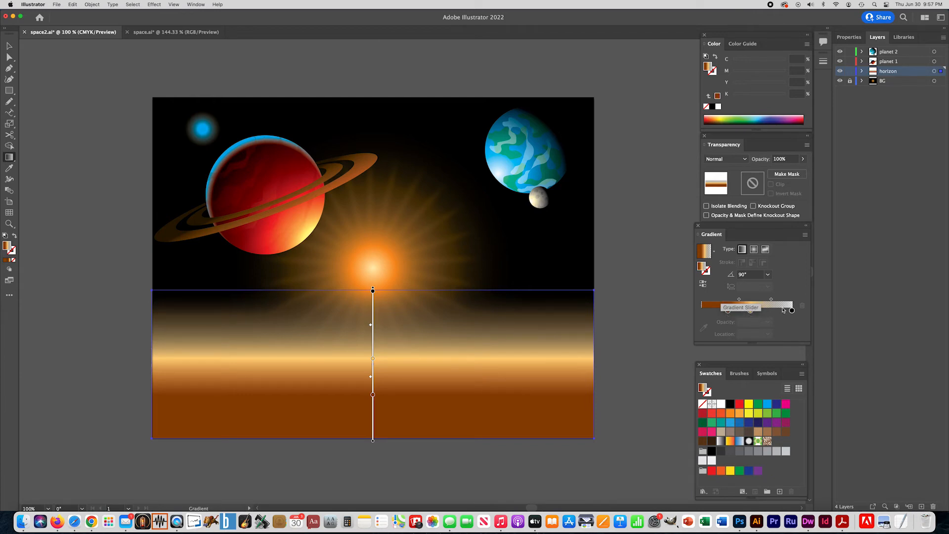
- Try 50% opacity on the golden gradient stop, and set it back to 100%
click(750, 311)
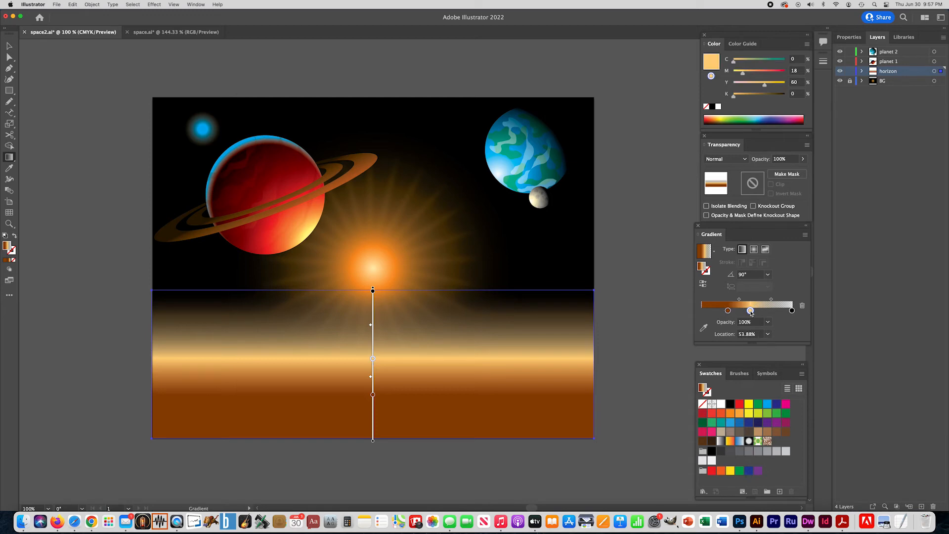
click(768, 322)
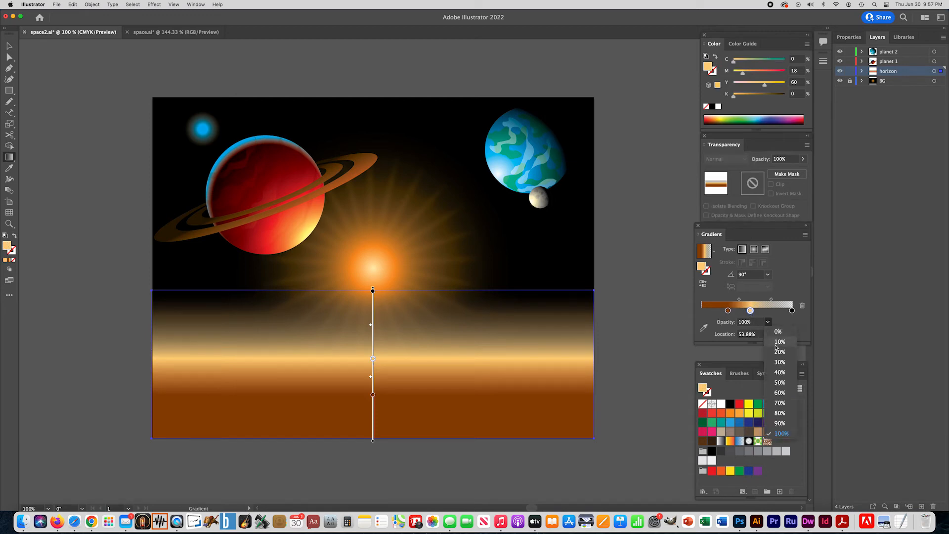
click(778, 382)
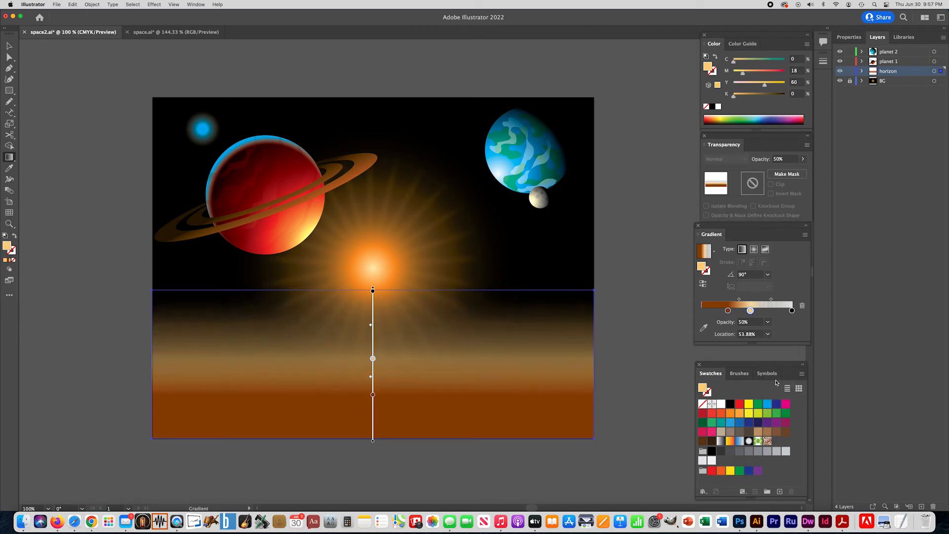
click(768, 322)
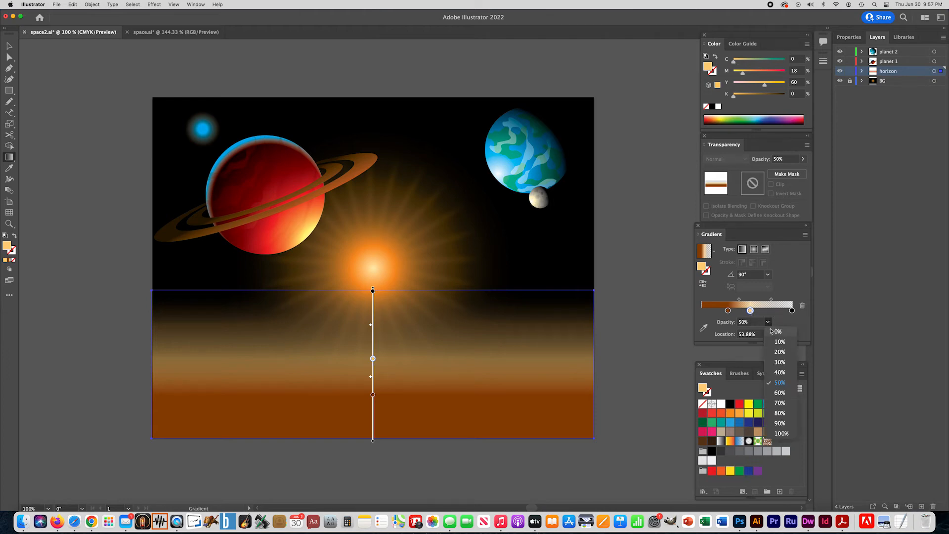
click(783, 434)
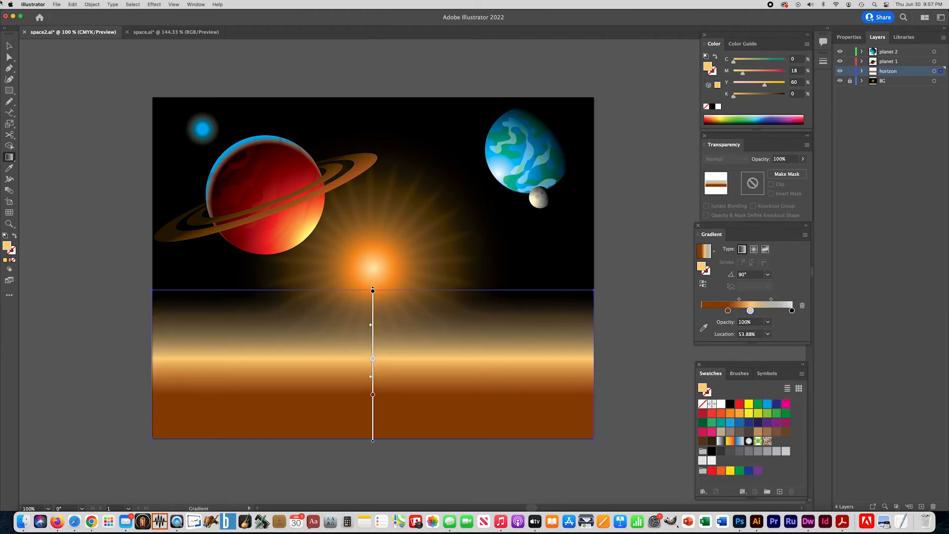
- Draw a long, thin irregular band across the full width of the horizon with the Pencil tool and fill it orange-red (C=0 M=80 Y=95 K=0)
click(9, 45)
click(61, 73)
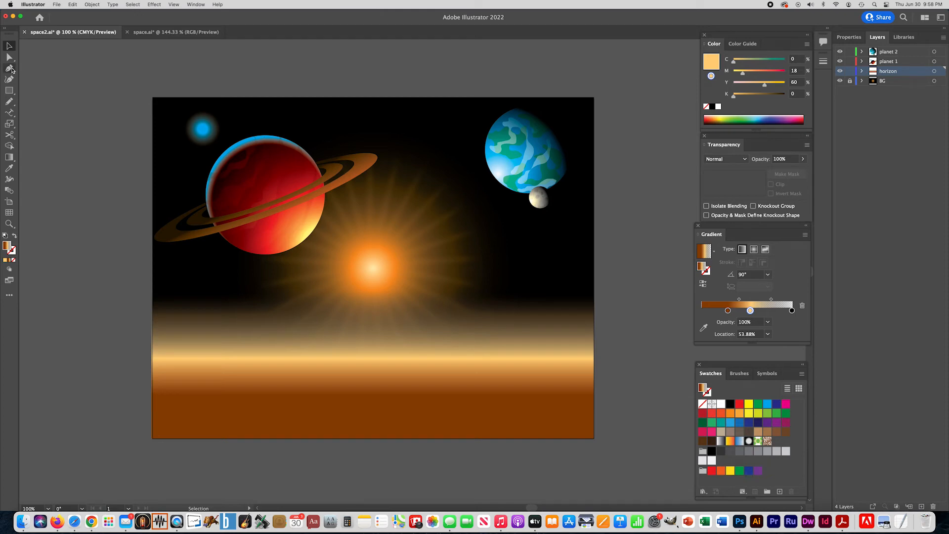
click(9, 102)
mouse_move(158, 371)
mouse_down()
mouse_move(443, 331)
mouse_move(595, 329)
mouse_move(467, 352)
mouse_move(310, 351)
mouse_move(175, 380)
mouse_move(156, 372)
mouse_up()
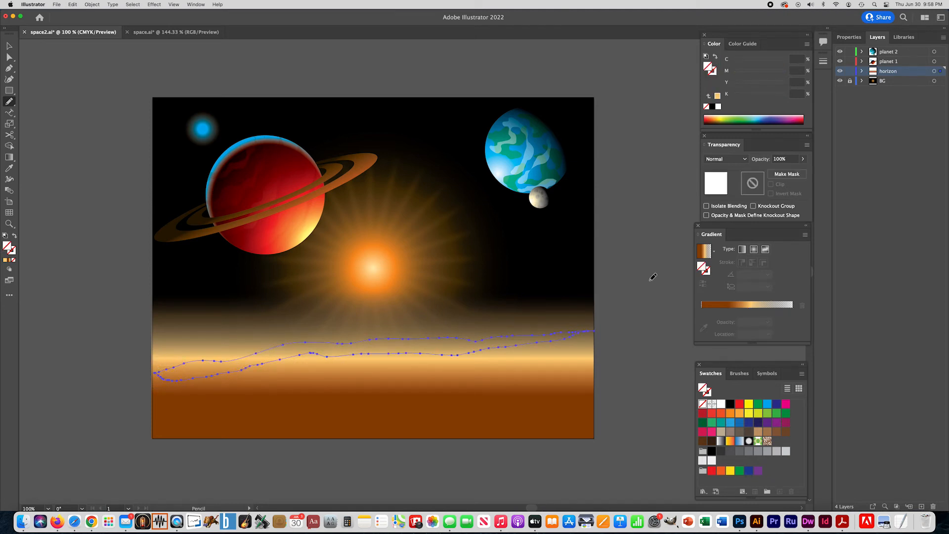
click(720, 413)
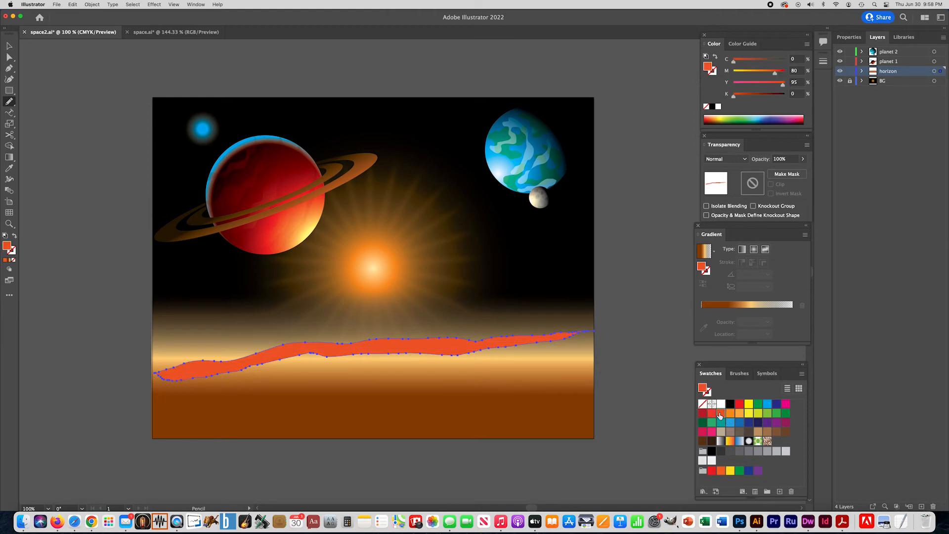
- Draw two shorter wavy bands below the first terrain band, one on each side, and fill both orange-red (C=0 M=80 Y=95 K=0)
mouse_move(583, 357)
mouse_down()
mouse_move(348, 376)
mouse_move(536, 364)
mouse_up()
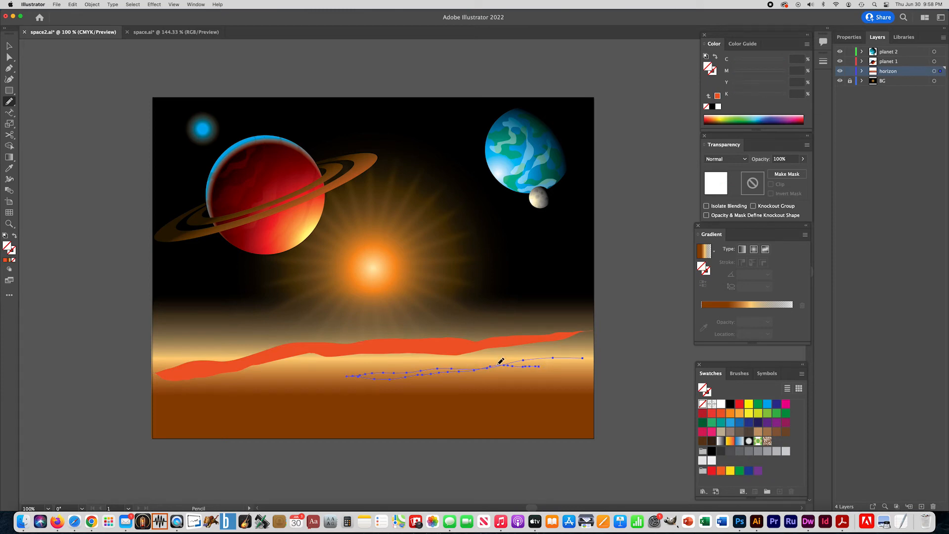
key(super+z)
mouse_move(577, 355)
mouse_down()
mouse_move(361, 377)
mouse_move(578, 354)
mouse_up()
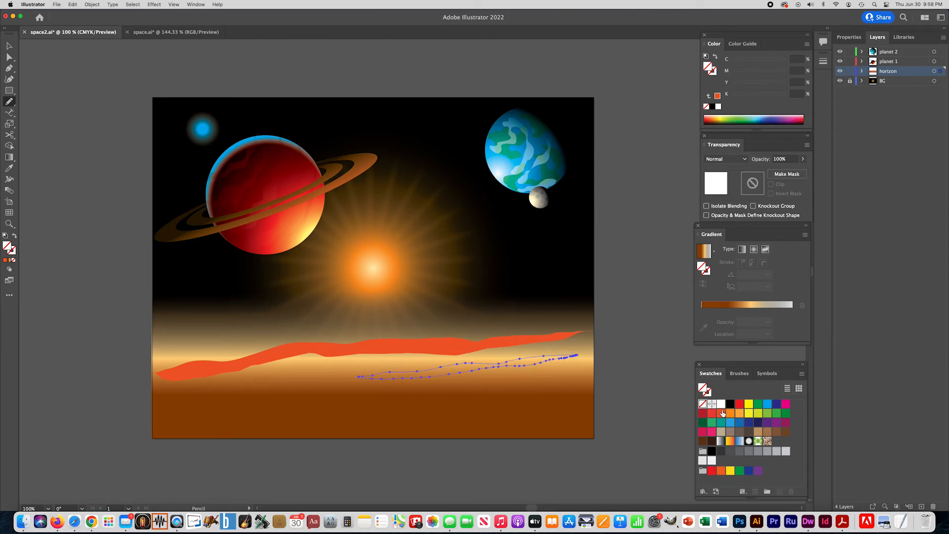
click(722, 412)
mouse_move(208, 389)
mouse_down()
mouse_move(352, 366)
mouse_move(326, 384)
mouse_move(154, 397)
mouse_up()
click(720, 413)
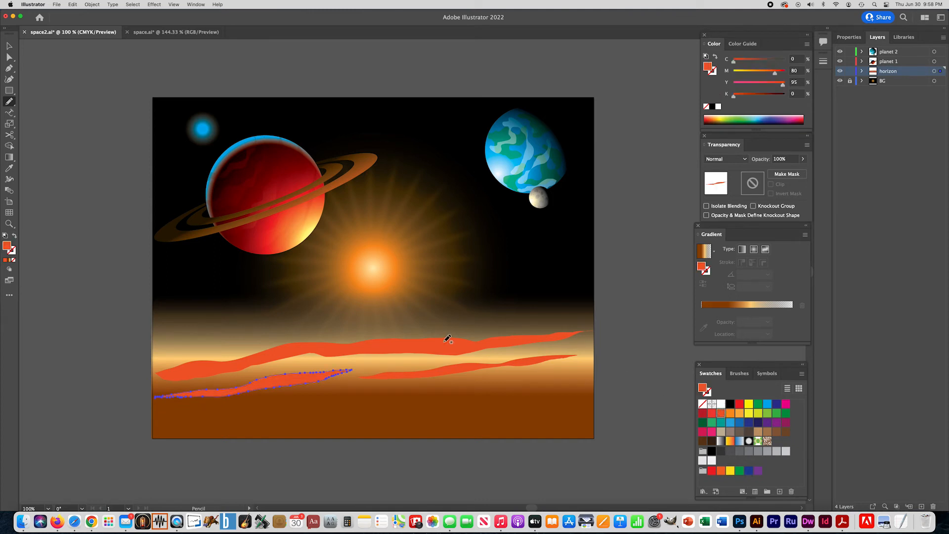
- Draw two more long wavy bands lower on the brown ground and fill them with the same orange-red
mouse_move(588, 374)
mouse_down()
mouse_move(183, 405)
mouse_move(285, 410)
mouse_move(584, 377)
mouse_up()
click(721, 413)
mouse_move(587, 399)
mouse_down()
mouse_move(498, 399)
mouse_move(292, 425)
mouse_move(587, 398)
mouse_up()
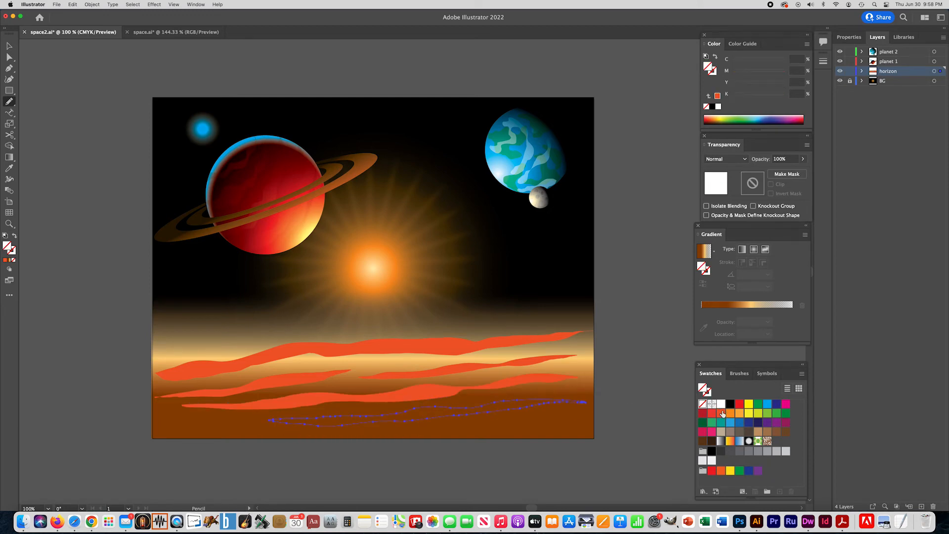
click(720, 413)
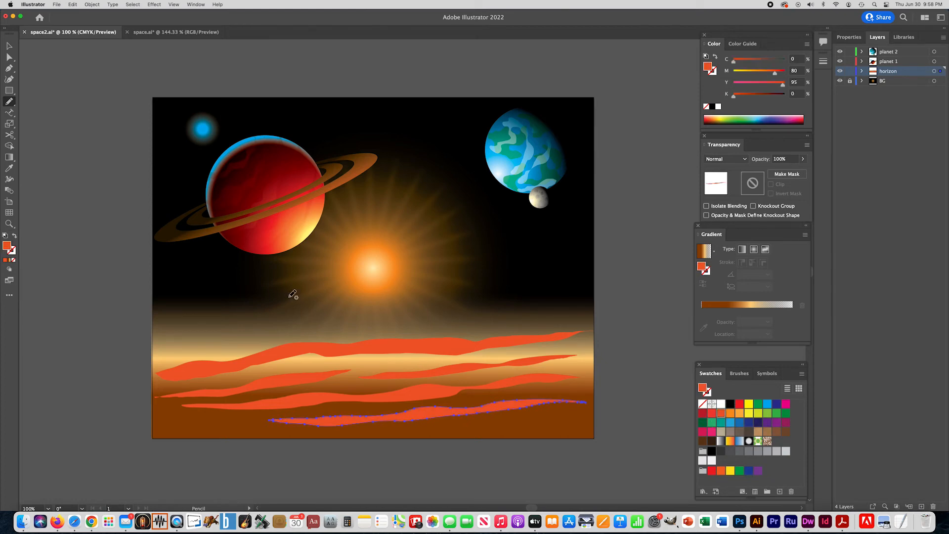
- Select all five terrain bands, flatten them vertically and lower them so they lie below the bright horizon line
click(10, 45)
mouse_move(413, 415)
mouse_down()
mouse_move(402, 416)
mouse_move(415, 418)
mouse_up()
shift+click(420, 390)
shift+click(418, 375)
shift+click(316, 378)
shift+click(298, 345)
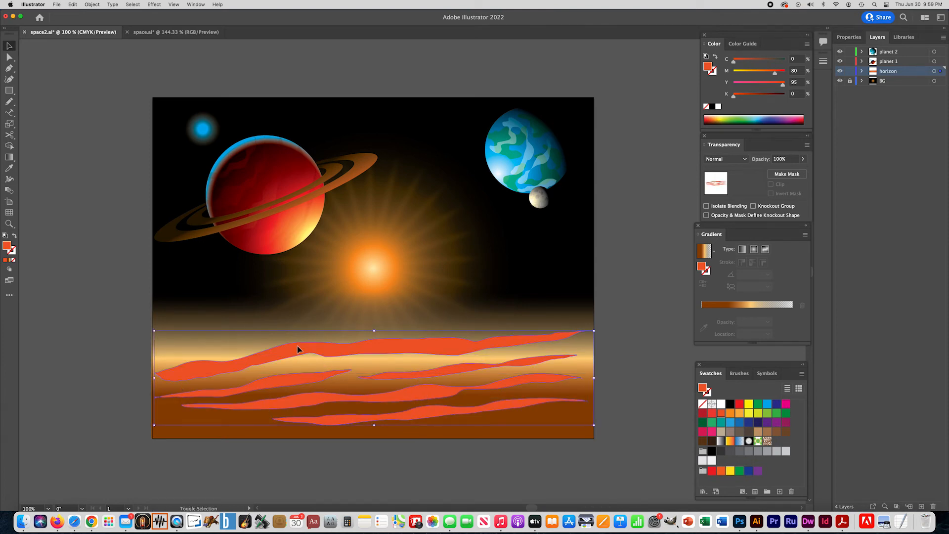
drag(375, 425, 422, 413)
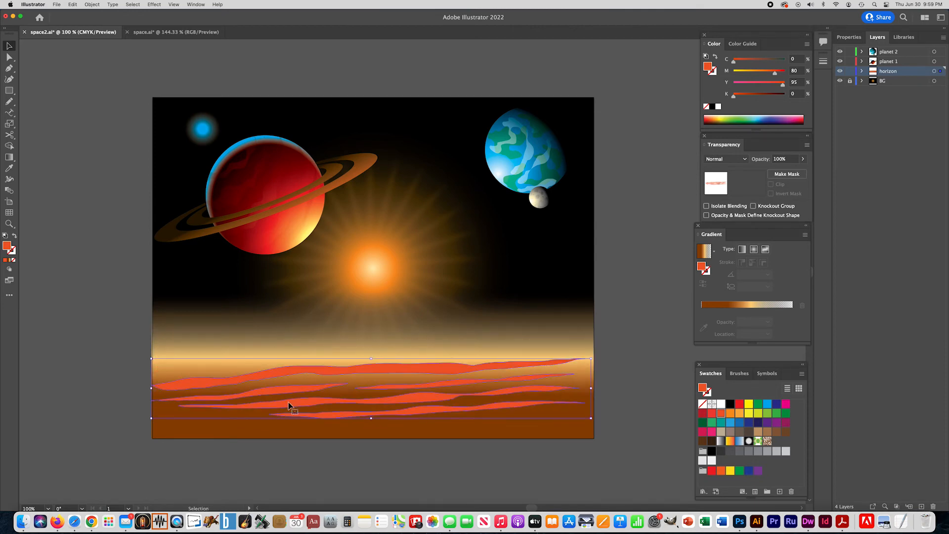
click(145, 368)
- Reduce the opacity of the topmost terrain band to 16%
click(205, 386)
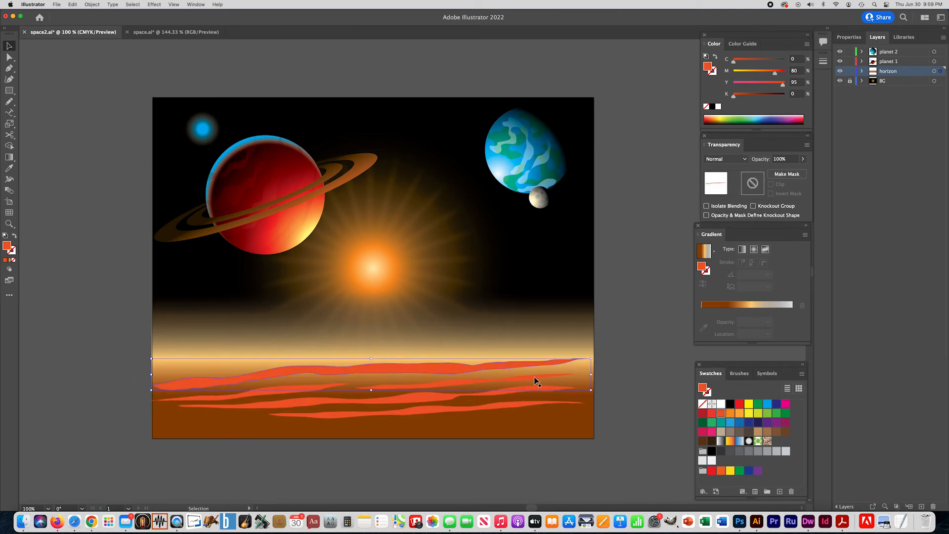
click(802, 159)
drag(802, 171, 773, 174)
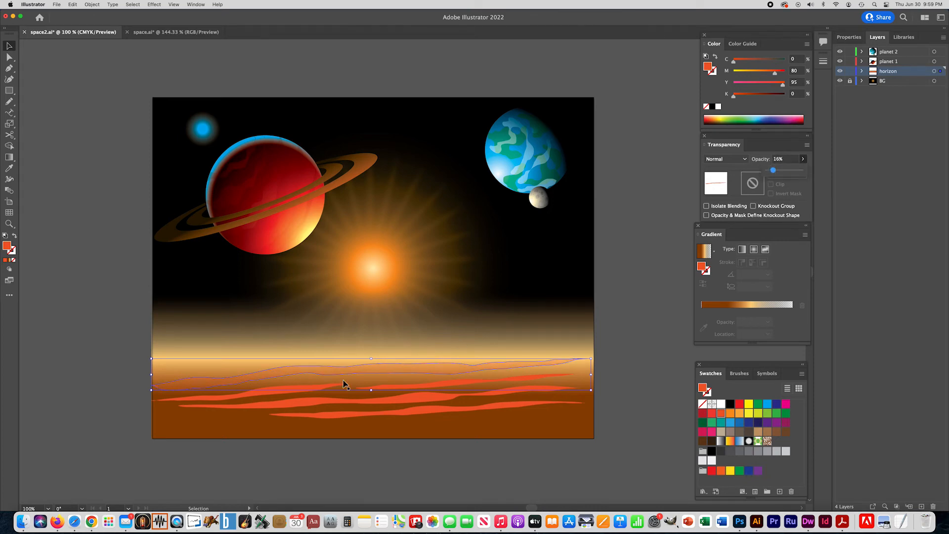
- Set the opacity of the two short middle terrain bands to 32%
click(322, 396)
shift+click(372, 389)
click(802, 162)
drag(801, 172, 778, 171)
- Set the opacity of the long terrain band second from the bottom to 41%
click(287, 408)
click(802, 161)
drag(801, 172, 783, 172)
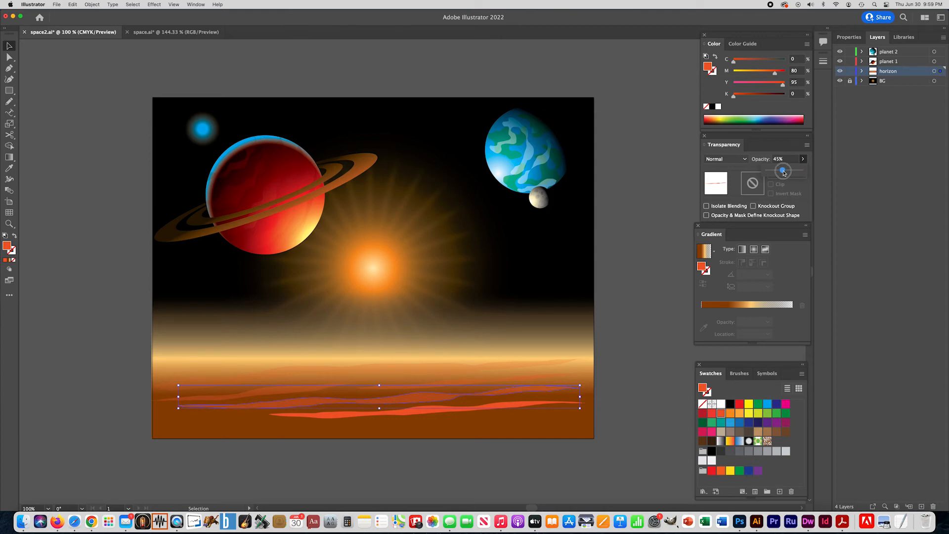
click(615, 257)
- Set the opacity of the lowest terrain band to 63%
click(329, 419)
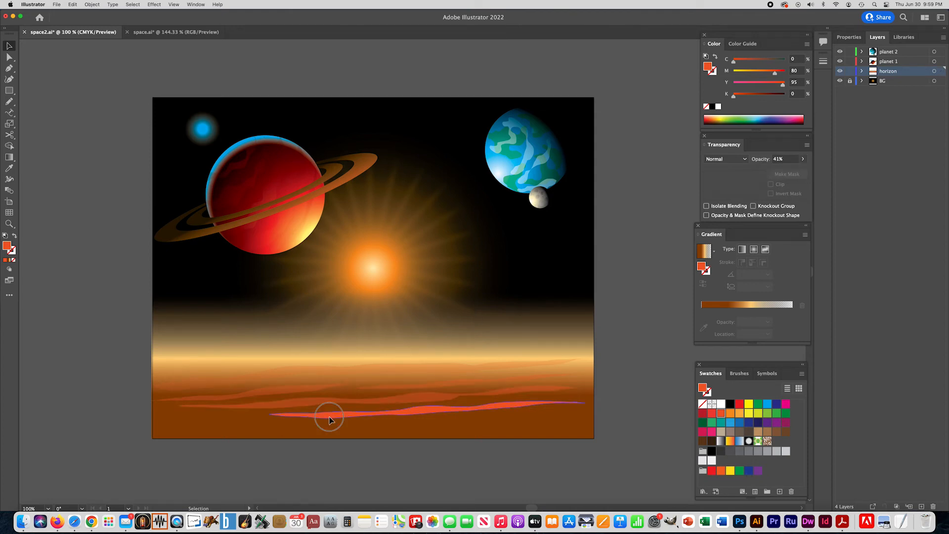
click(803, 159)
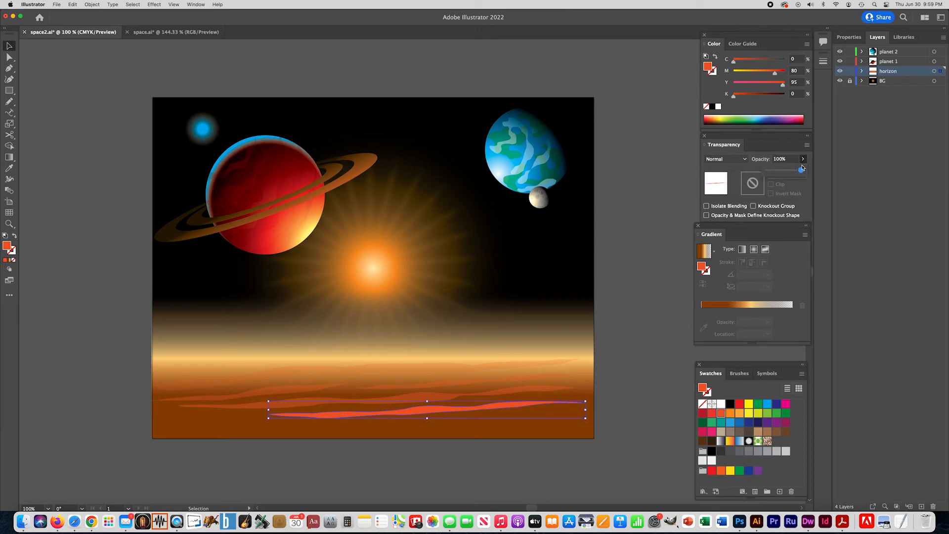
drag(801, 170, 788, 171)
click(676, 232)
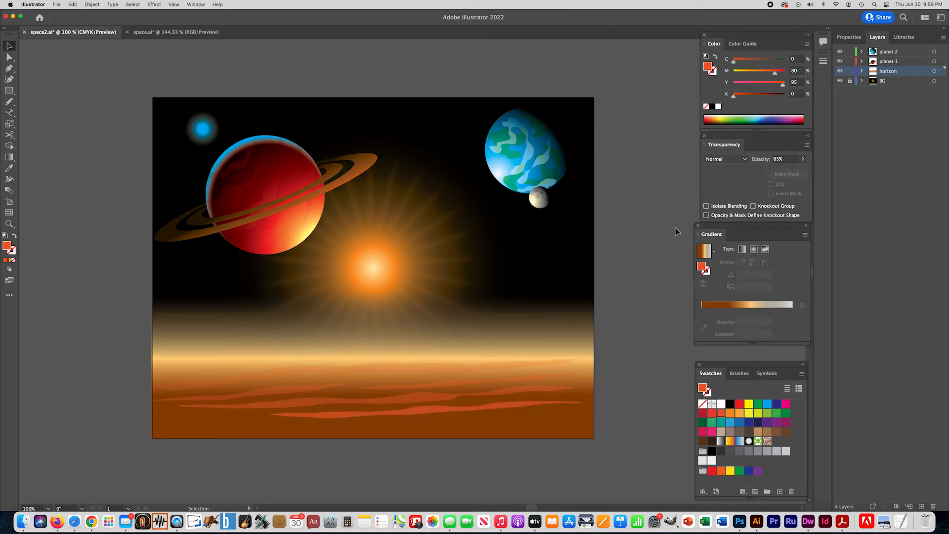
- Try several swatches on the topmost terrain band and settle on pure yellow (C 0, M 0, Y 100, K 0)
click(193, 386)
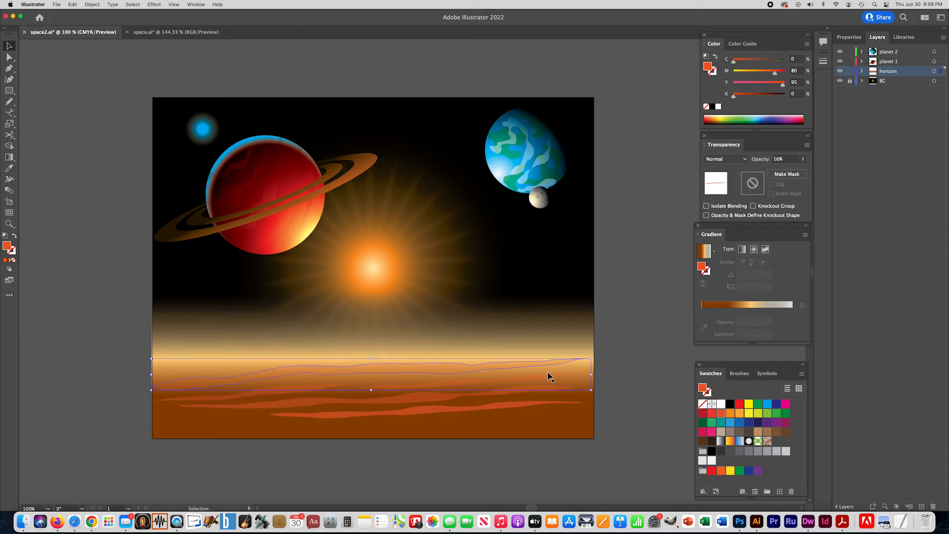
click(731, 414)
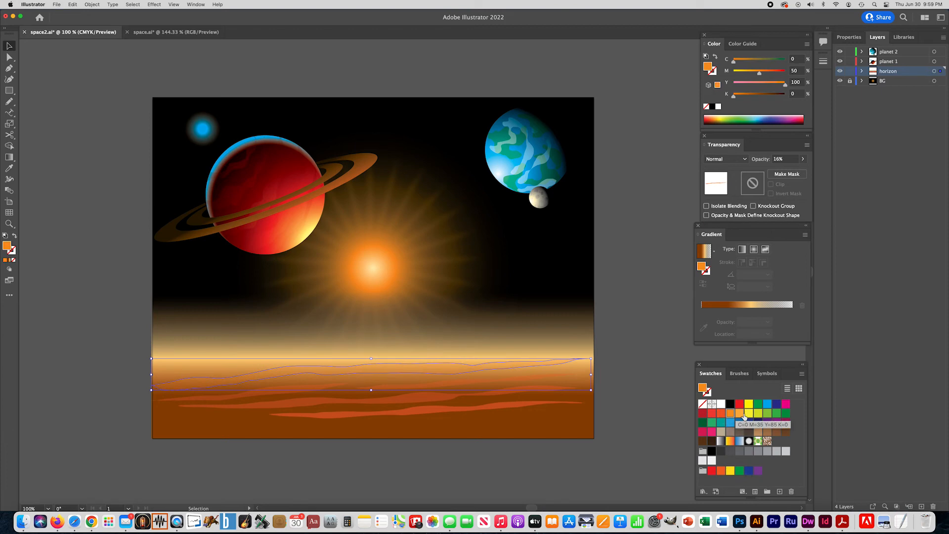
click(748, 416)
click(739, 416)
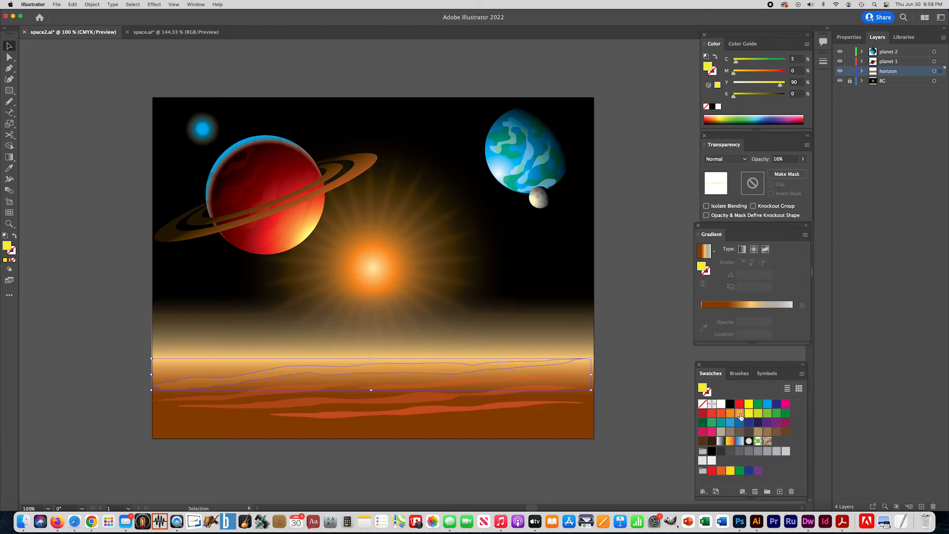
click(749, 405)
click(623, 370)
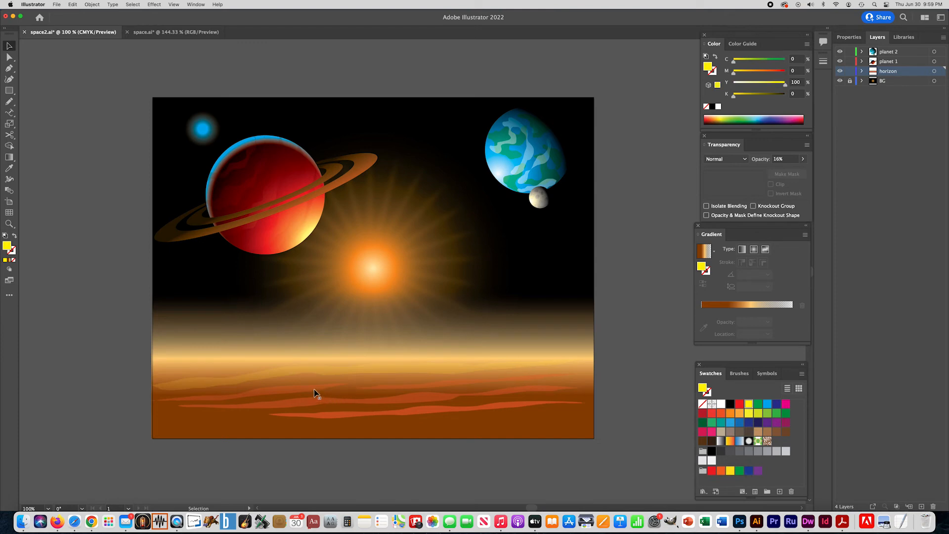
- Recolour the two short middle terrain bands orange (C 0, M 50, Y 100, K 0)
click(312, 391)
click(730, 413)
click(494, 382)
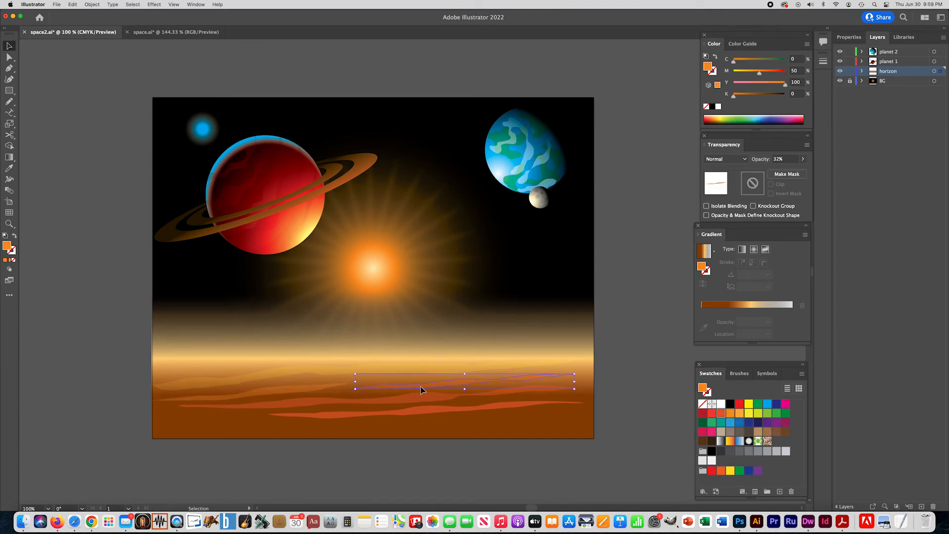
click(731, 415)
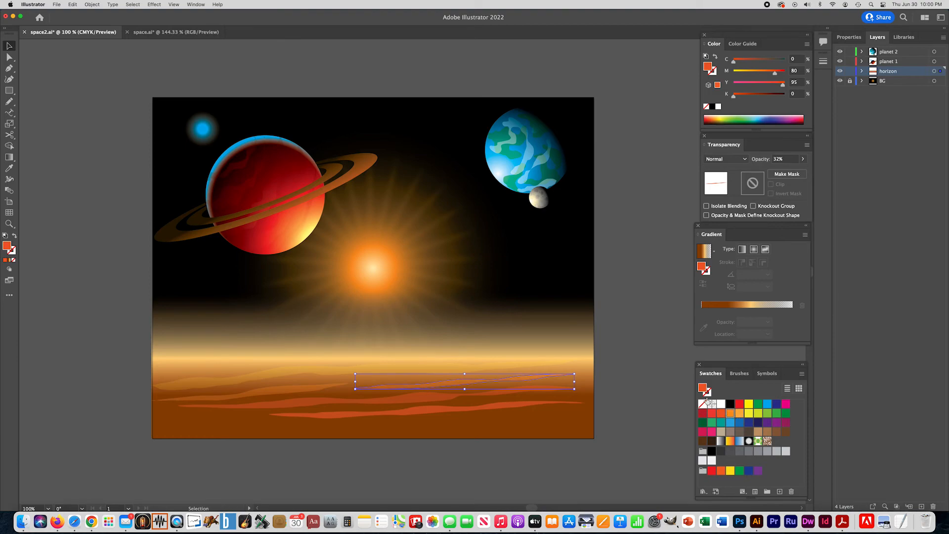
click(659, 373)
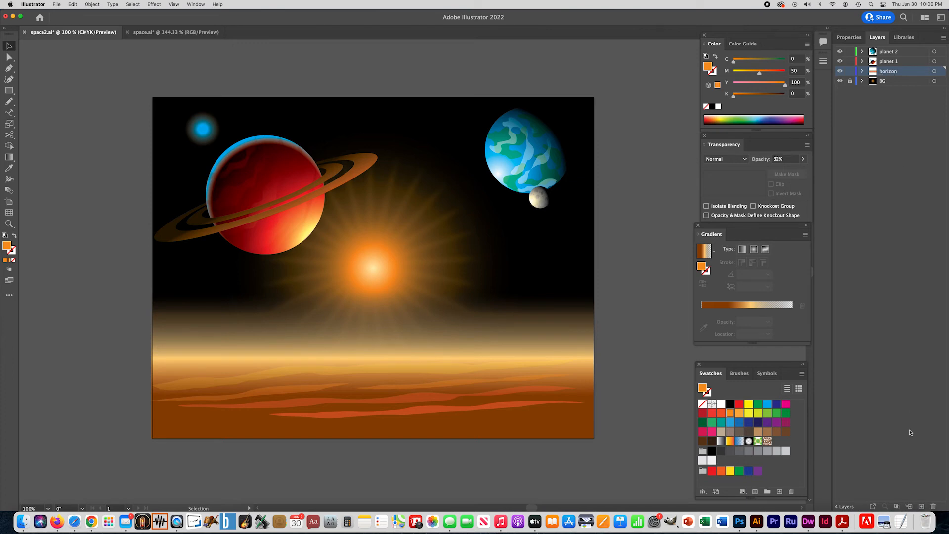
- Add a new layer above the horizon layer and name it landscape
click(921, 504)
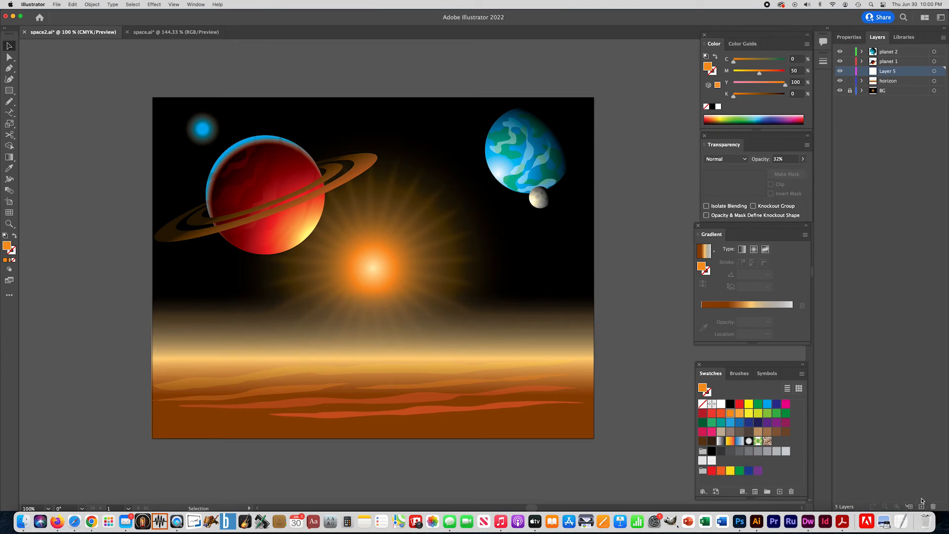
double_click(887, 72)
text(landscape)
key(Return)
- Start a rocky silhouette with the Pen tool, tracing a tall cliff from the artboard's left edge down over a smaller rock formation
click(9, 102)
click(10, 105)
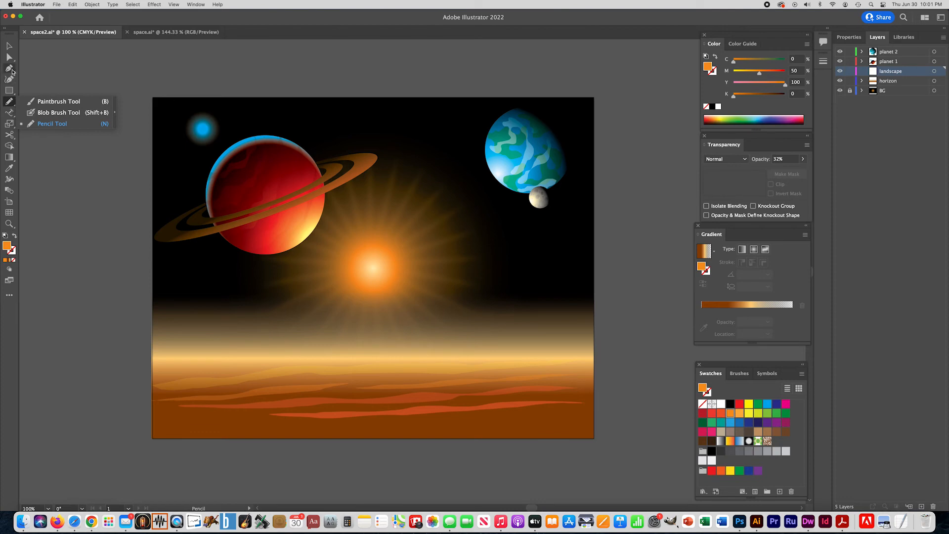
click(9, 68)
click(151, 290)
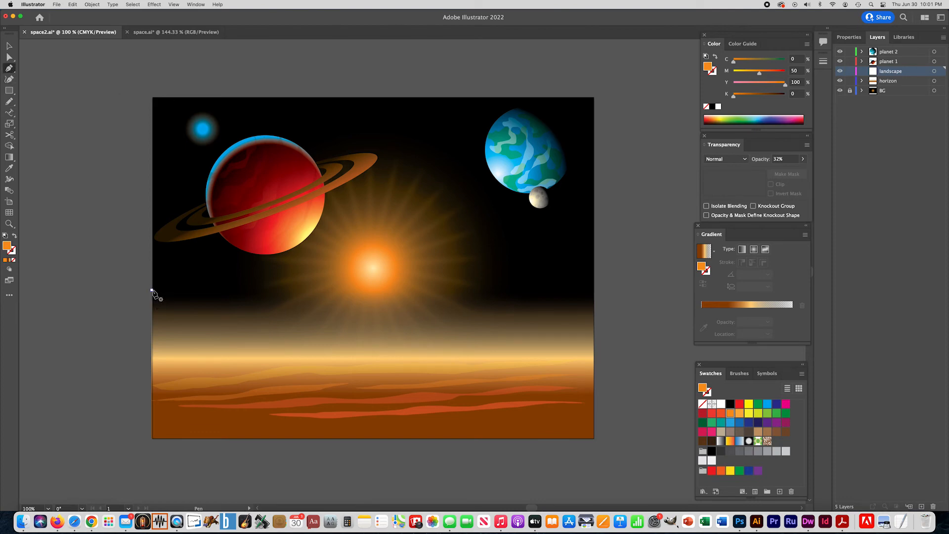
click(165, 283)
click(170, 275)
mouse_move(181, 283)
mouse_down()
mouse_move(186, 328)
mouse_move(214, 386)
mouse_move(229, 390)
mouse_move(244, 367)
mouse_move(273, 372)
mouse_move(276, 364)
mouse_move(292, 388)
mouse_up()
click(292, 398)
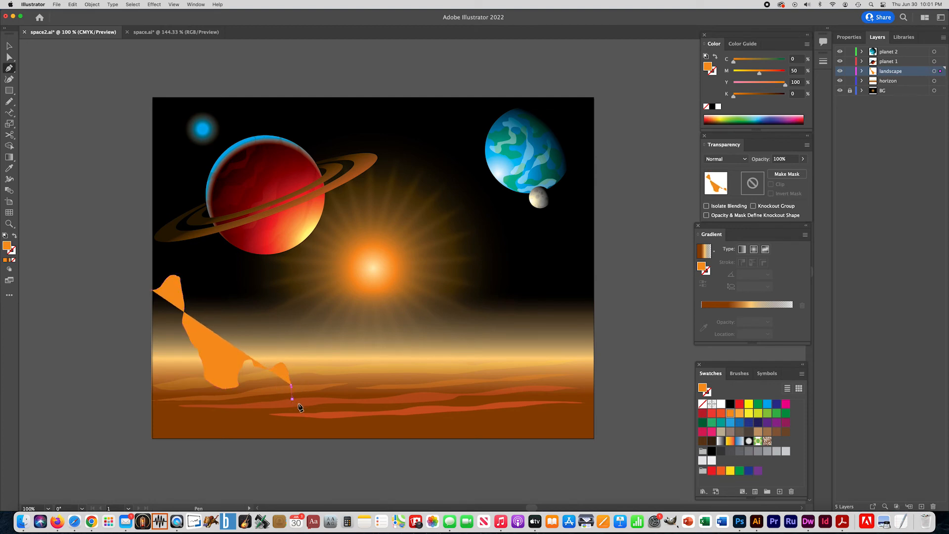
- Continue the silhouette path down the slope and along an uneven, low valley floor just above the artboard's bottom edge
click(306, 413)
drag(317, 422, 318, 422)
drag(329, 424, 370, 425)
click(378, 427)
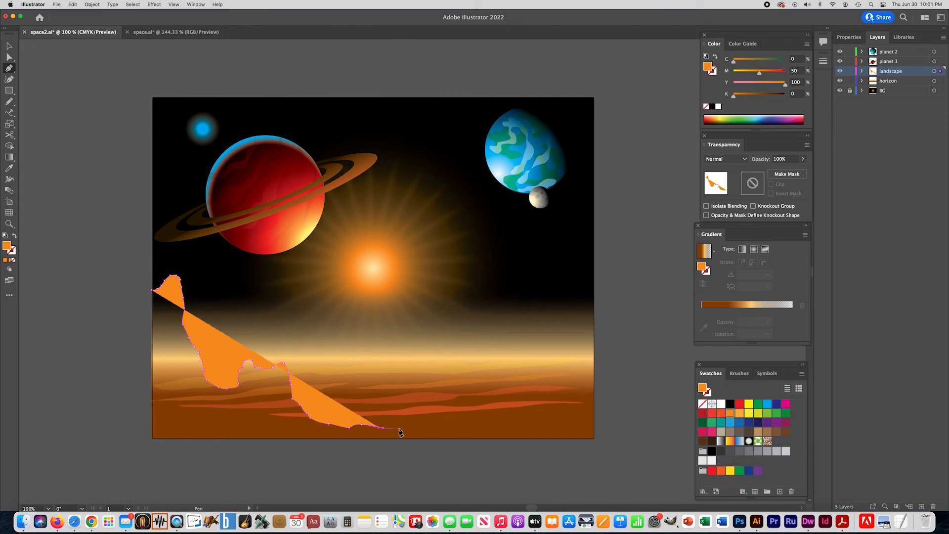
click(393, 429)
click(404, 426)
click(418, 425)
click(438, 425)
click(450, 422)
click(457, 414)
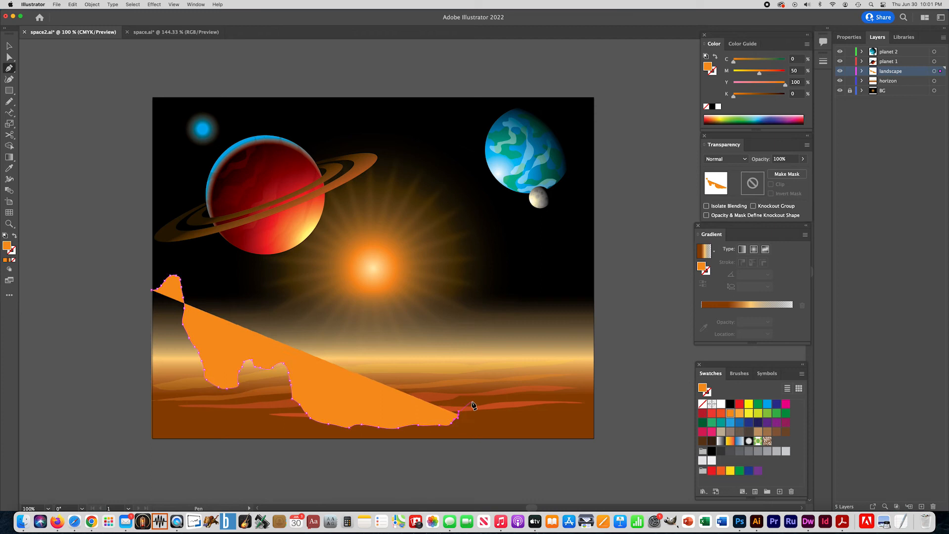
- Continue the silhouette path up from the valley over a small flat-topped rock and a notch to the foot of the right-hand cliff
click(471, 402)
click(482, 394)
click(489, 386)
click(492, 380)
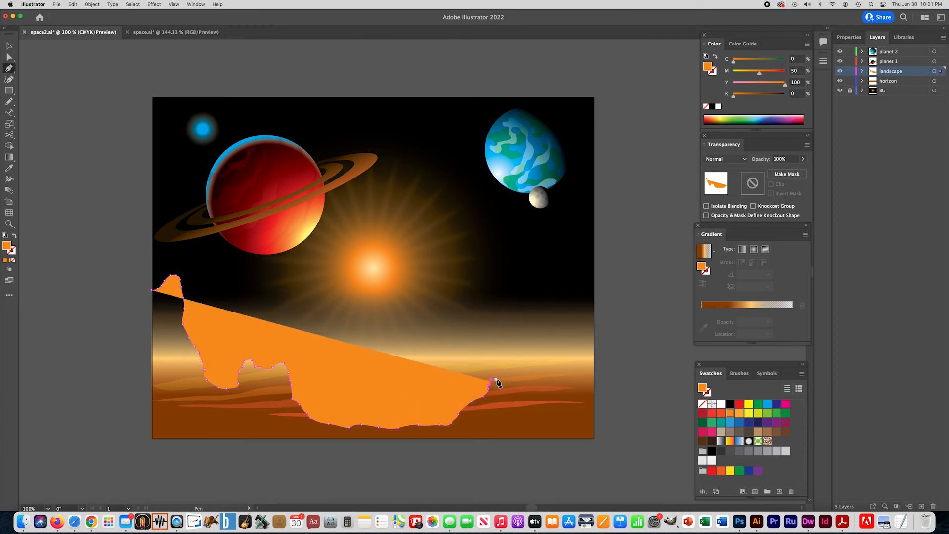
click(503, 379)
click(516, 382)
click(522, 392)
click(529, 386)
click(533, 372)
click(542, 352)
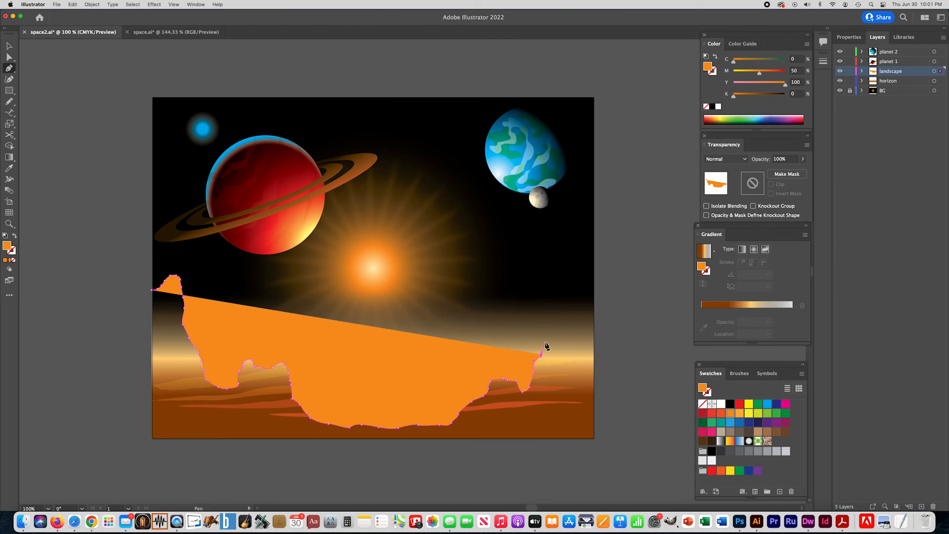
- Trace the tall right-hand cliff up to its rounded peak and end it at the artboard's right edge
click(548, 328)
click(556, 316)
click(561, 307)
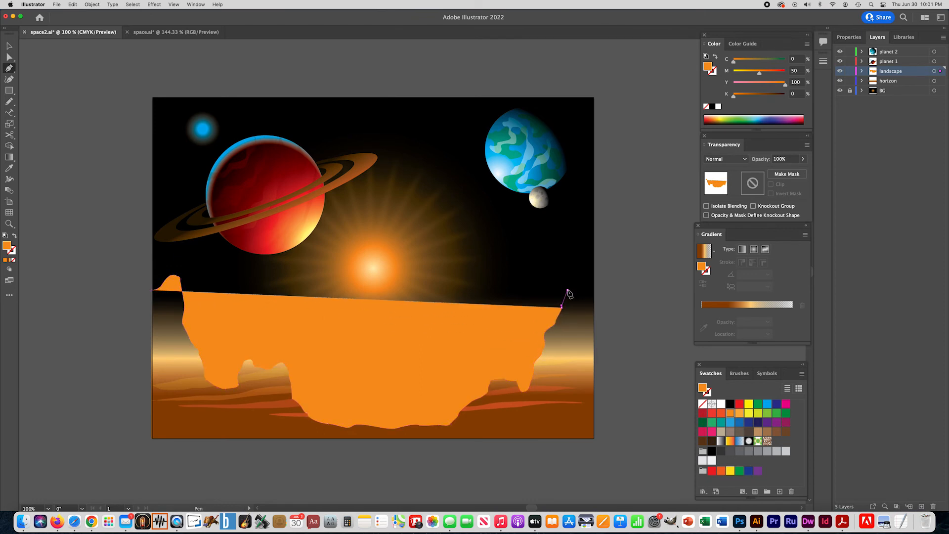
click(568, 294)
click(573, 282)
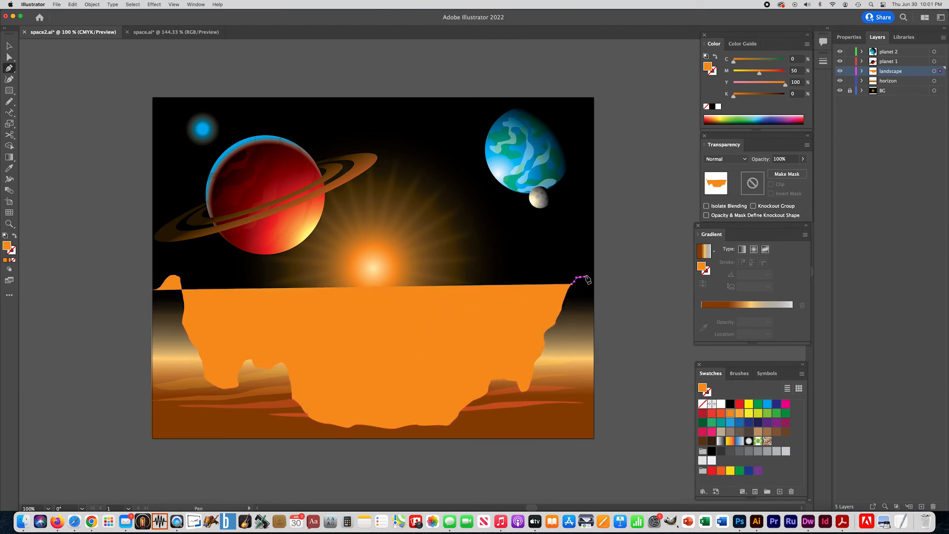
click(587, 274)
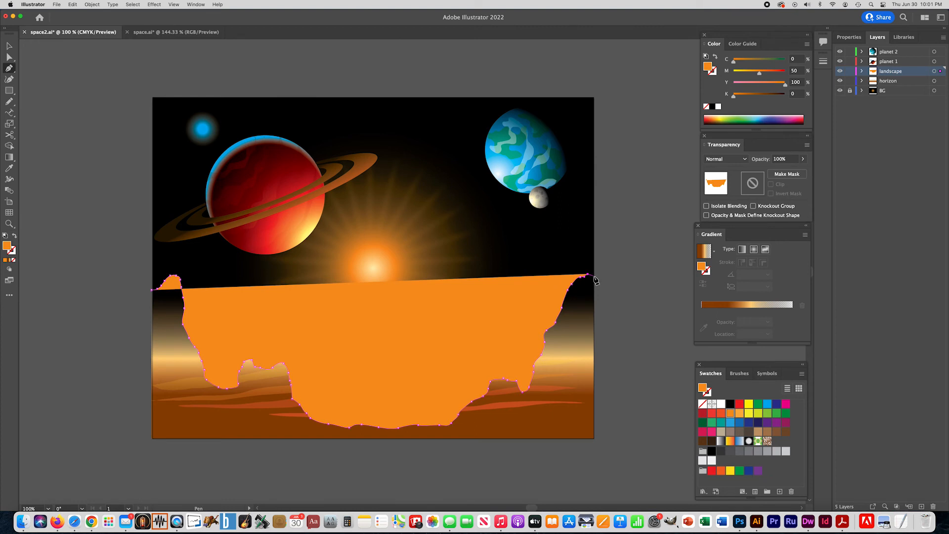
click(593, 276)
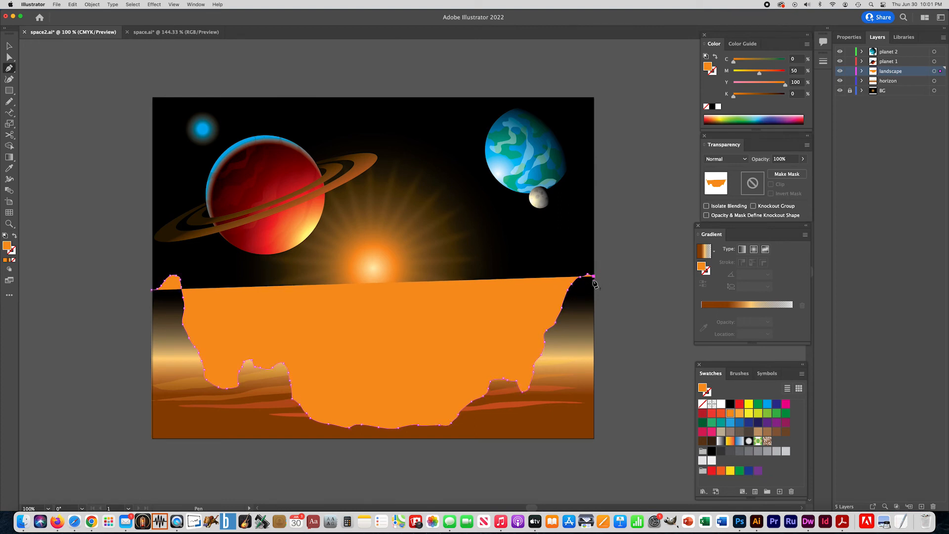
- Close the landscape silhouette through the artboard's two bottom corners and back to its starting point on the left edge
click(594, 438)
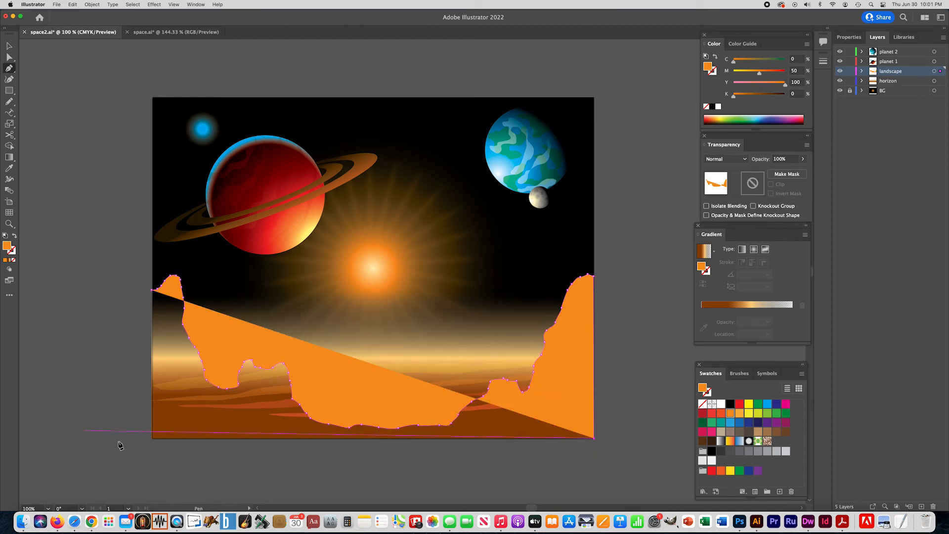
click(152, 438)
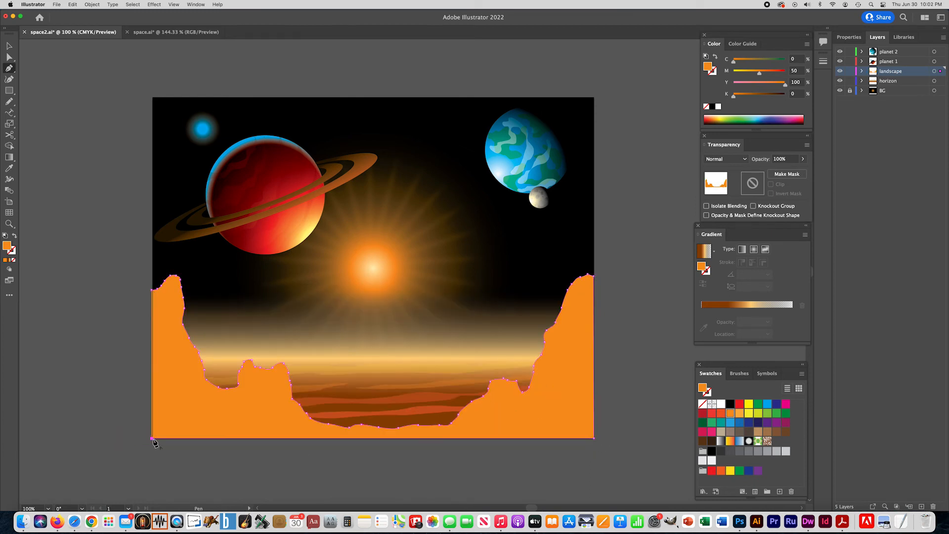
click(152, 291)
click(8, 45)
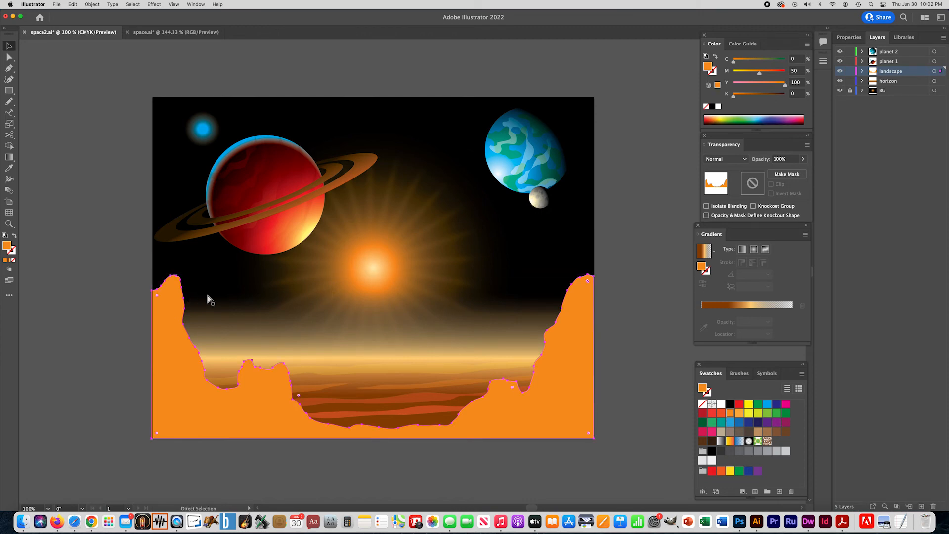
- Paste a copy of the landscape silhouette, fill it black and align it over the original, leaving a thin orange rim
key(super+v)
click(732, 404)
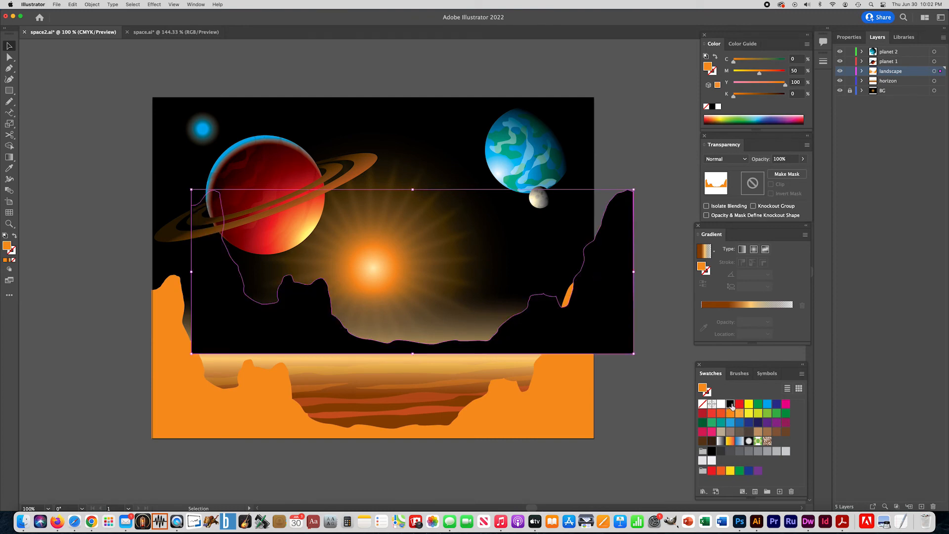
drag(618, 328, 578, 412)
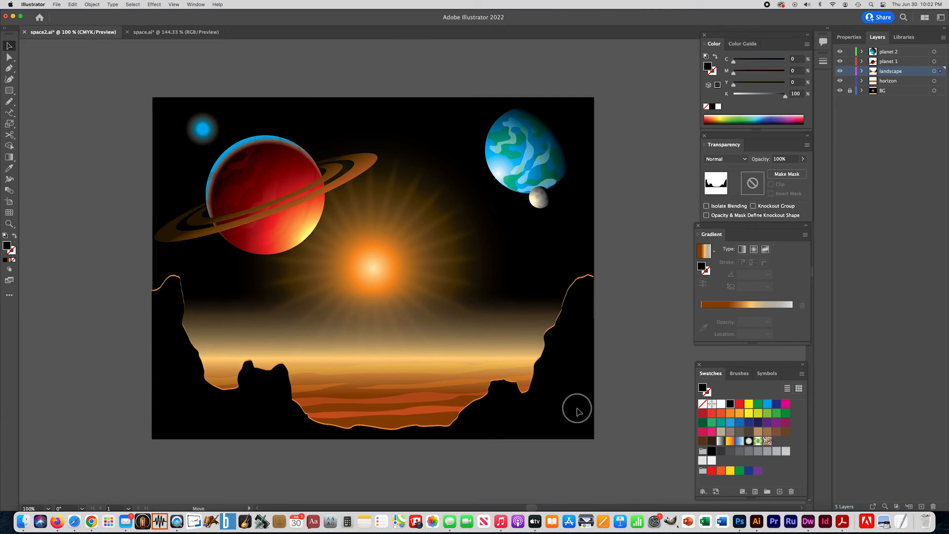
drag(577, 412, 578, 412)
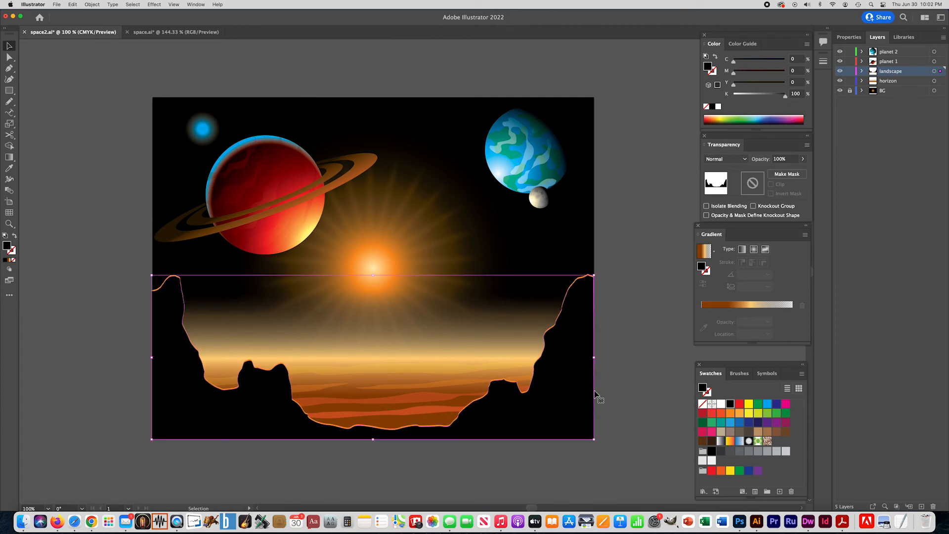
click(648, 325)
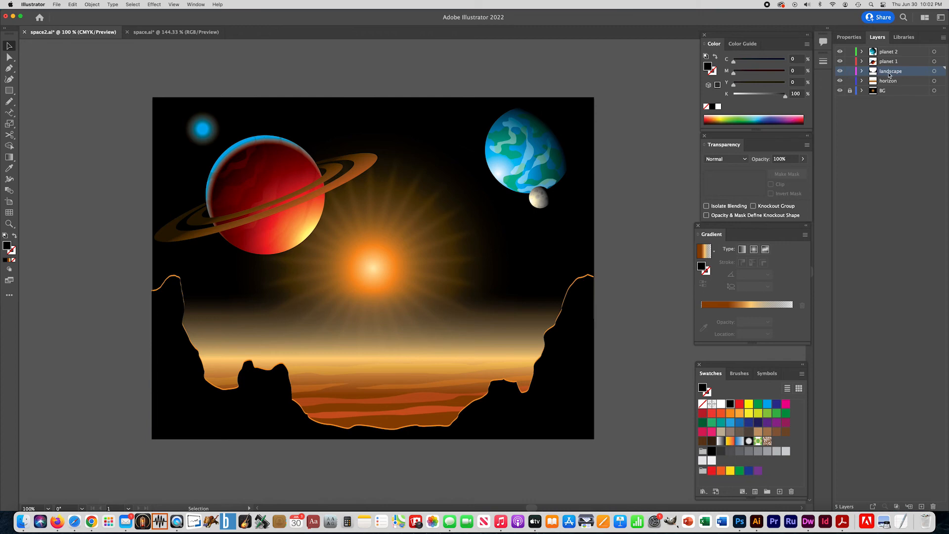
- Add a layer named "faded rocks" between the landscape and horizon layers
click(921, 506)
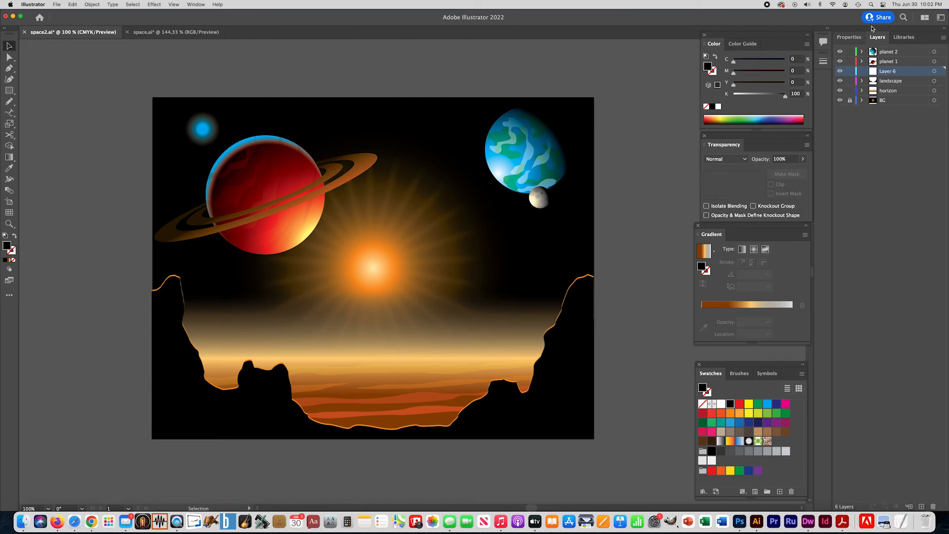
drag(888, 74, 890, 85)
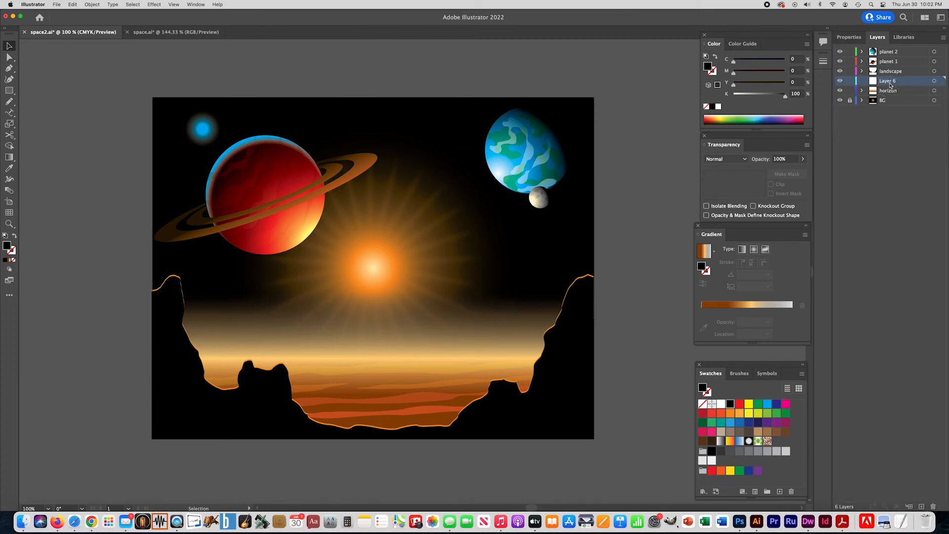
double_click(887, 81)
key(Return)
- Draw a freehand rock mound behind the left foreground rock, filled dark brown (C=40 M=70 Y=100 K=50) at 64% opacity
click(10, 102)
mouse_move(225, 378)
mouse_down()
mouse_move(250, 360)
mouse_move(341, 407)
mouse_move(191, 402)
mouse_move(245, 361)
mouse_up()
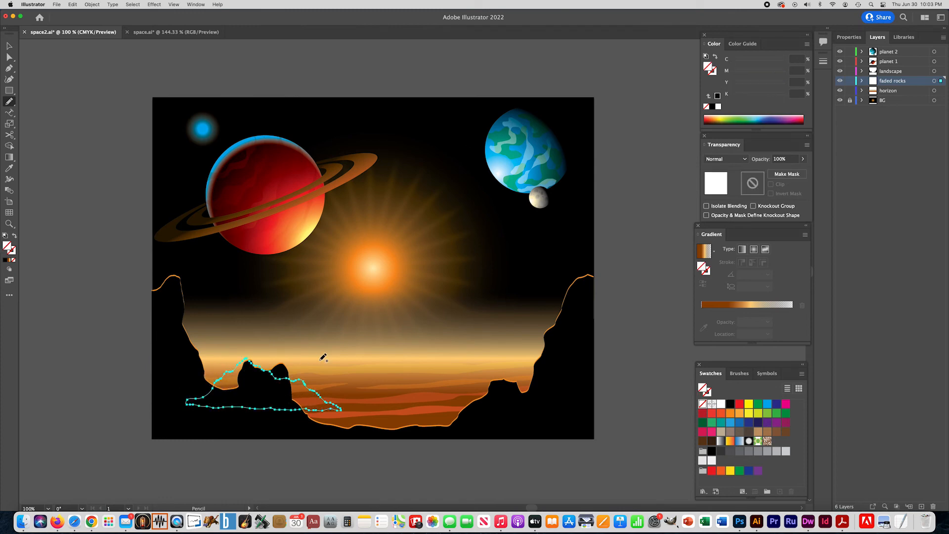
click(785, 433)
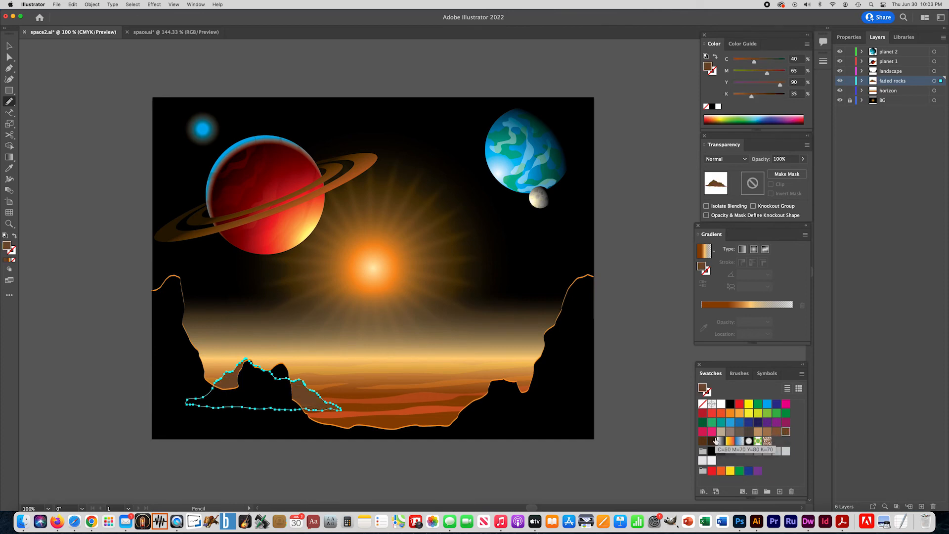
click(713, 442)
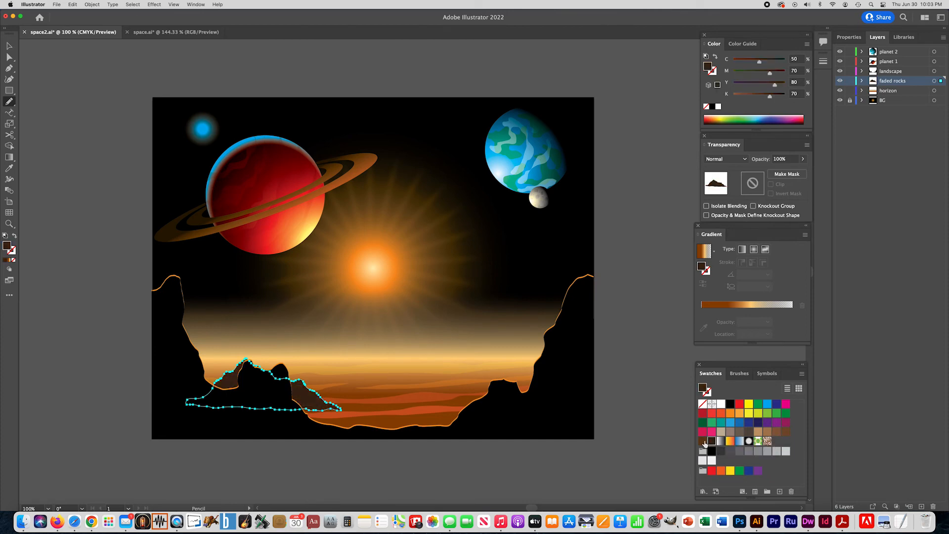
click(703, 441)
click(803, 159)
mouse_move(802, 170)
mouse_down()
mouse_move(777, 173)
mouse_move(788, 176)
mouse_up()
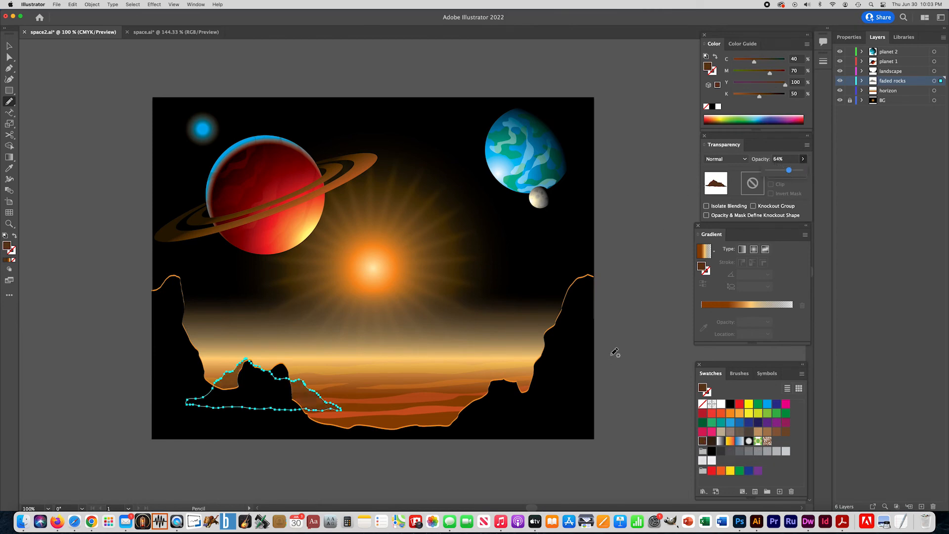
- Draw a second pointed rock, copy the first mound's appearance onto it, and move it low onto the valley's right slope
mouse_move(542, 374)
mouse_down()
mouse_move(505, 349)
mouse_move(458, 385)
mouse_move(542, 379)
mouse_up()
click(8, 168)
click(302, 385)
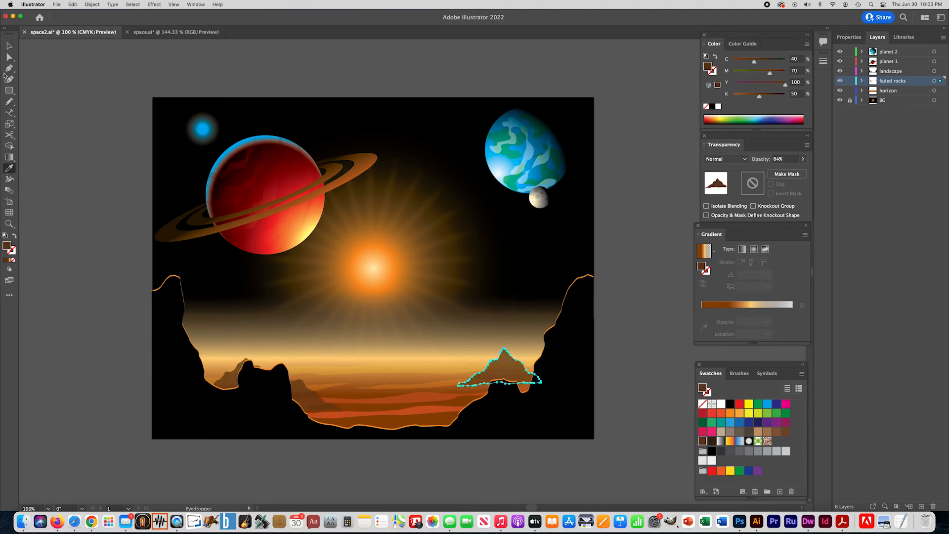
click(8, 46)
drag(500, 363, 449, 405)
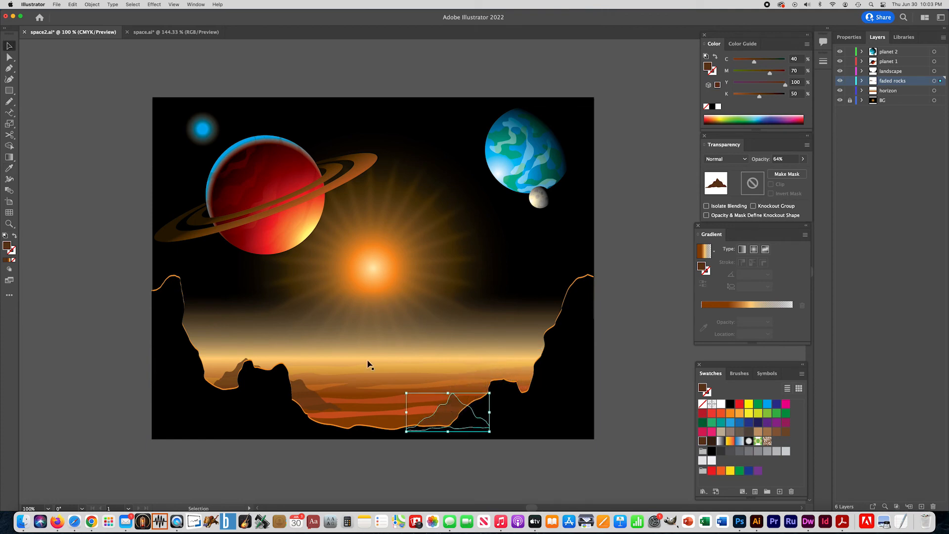
- Draw a low, elongated ridge beside the right-hand cliff, filled with the same dark brown at 47% opacity
click(8, 101)
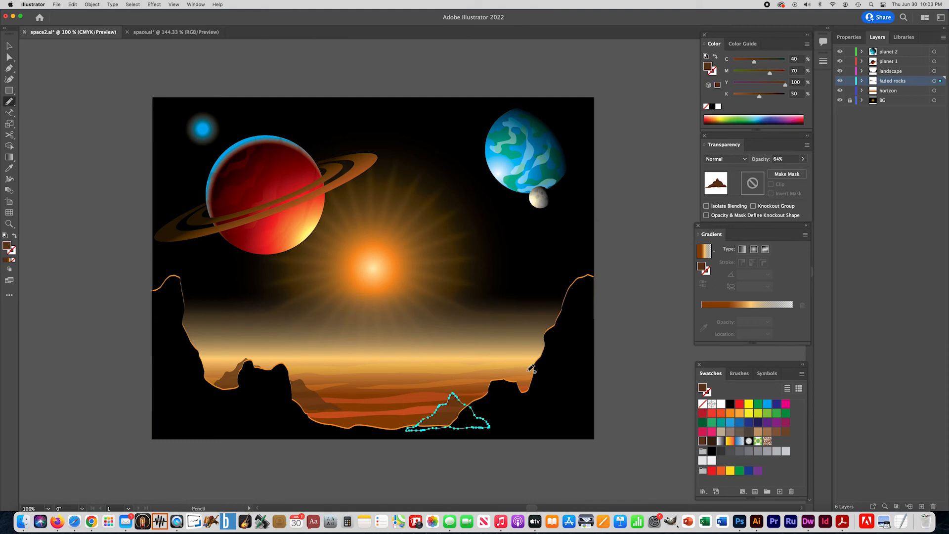
mouse_move(543, 370)
mouse_down()
mouse_move(523, 365)
mouse_move(453, 381)
mouse_move(543, 377)
mouse_up()
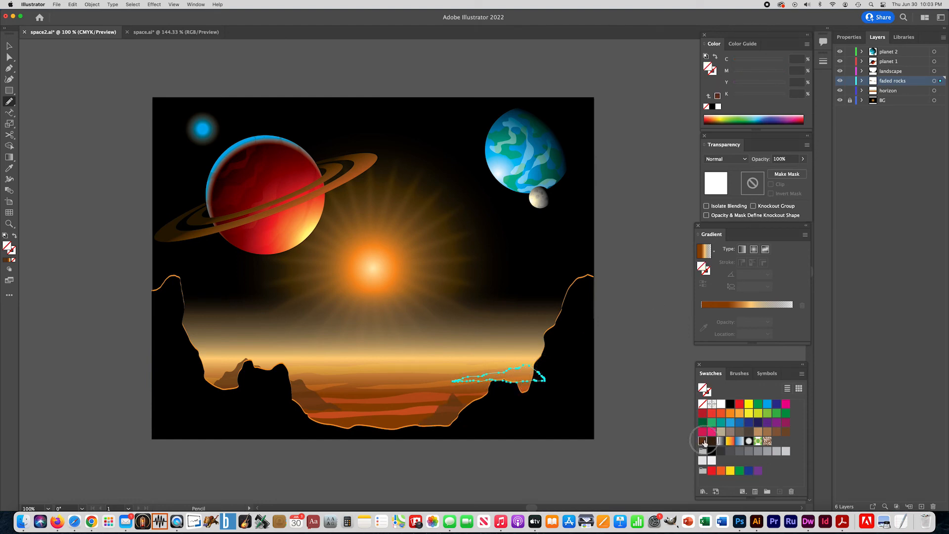
click(702, 440)
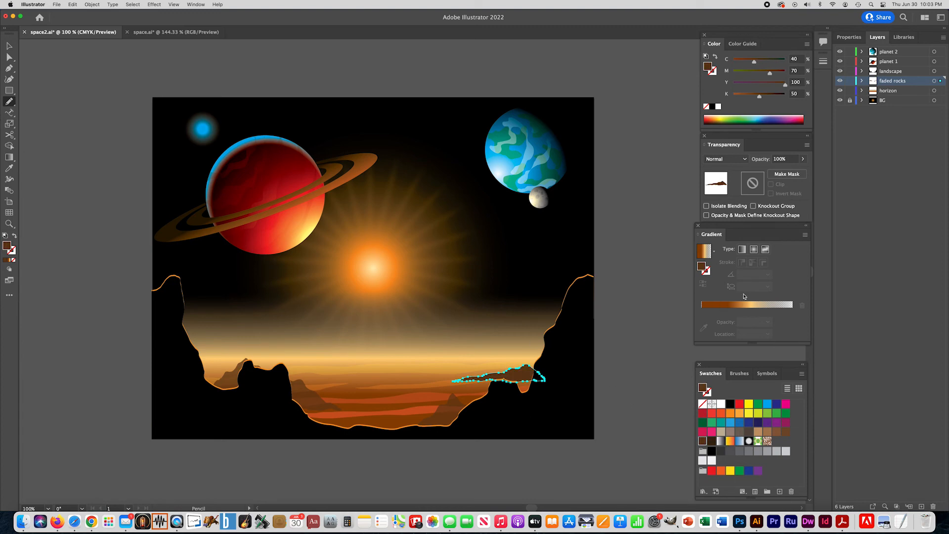
click(801, 160)
drag(803, 171, 783, 172)
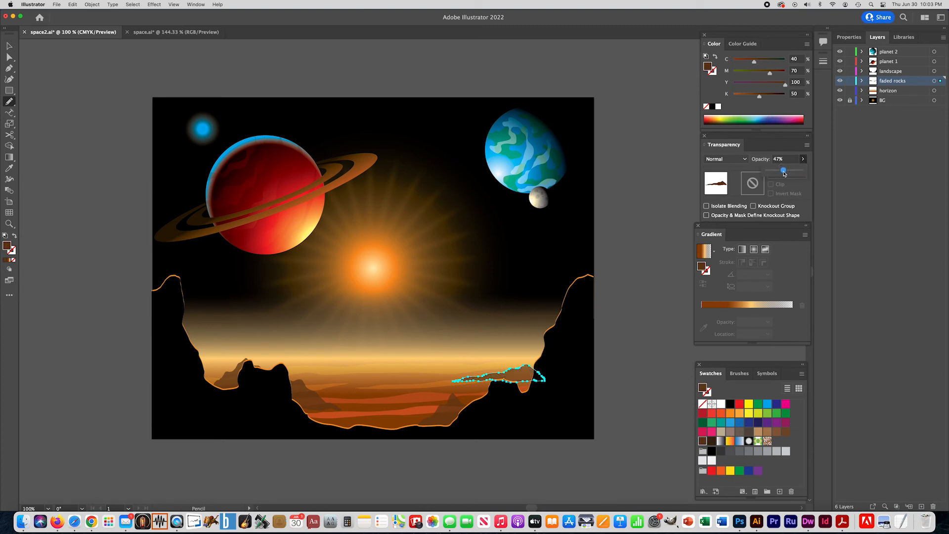
- Draw a peaked ridge beside the left-hand cliff, filled with brown C=35 M=60 Y=80 K=25 at 46% opacity
click(9, 102)
mouse_move(188, 360)
mouse_down()
mouse_move(216, 346)
mouse_move(228, 360)
mouse_move(287, 372)
mouse_move(185, 364)
mouse_up()
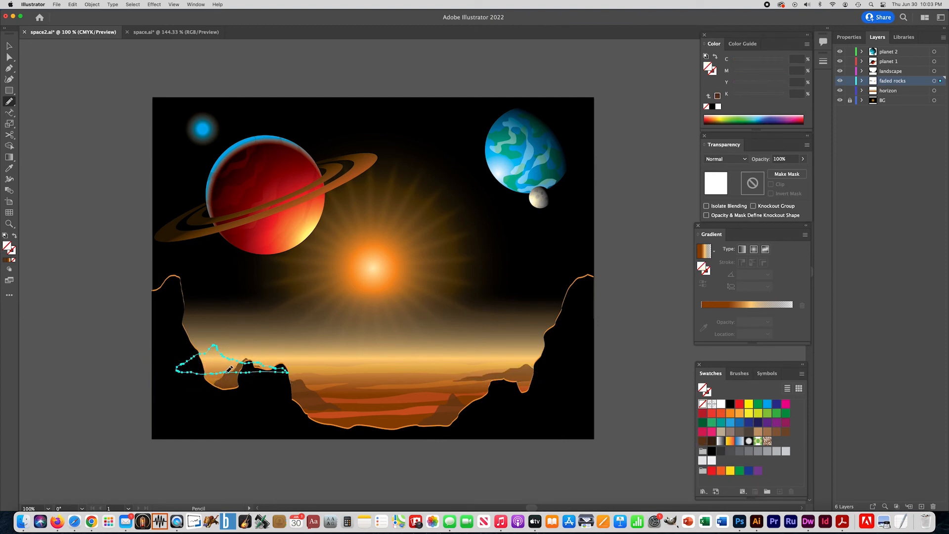
click(776, 431)
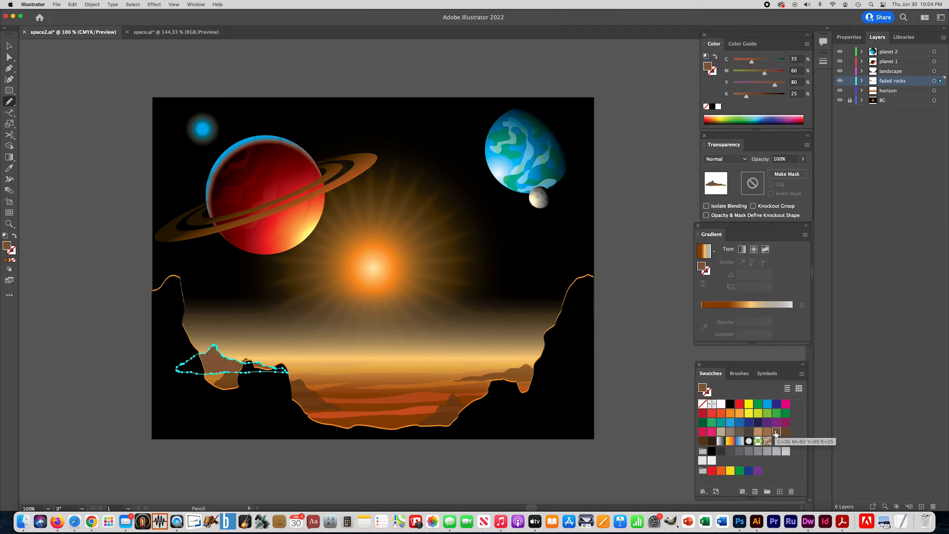
click(804, 160)
drag(803, 171, 783, 172)
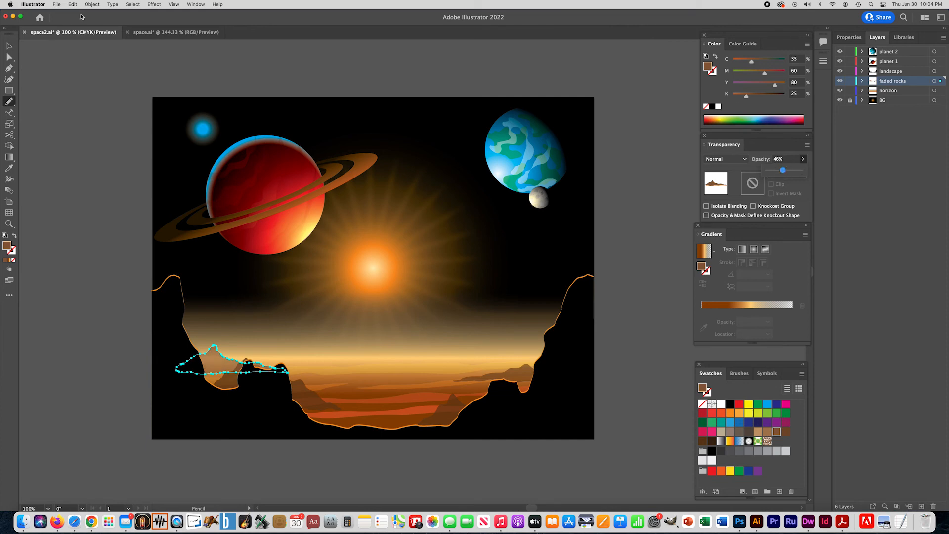
- Send the peaked ridge behind the other faded rocks and lower it slightly beside the left-hand cliff
click(99, 4)
mouse_move(123, 25)
click(183, 48)
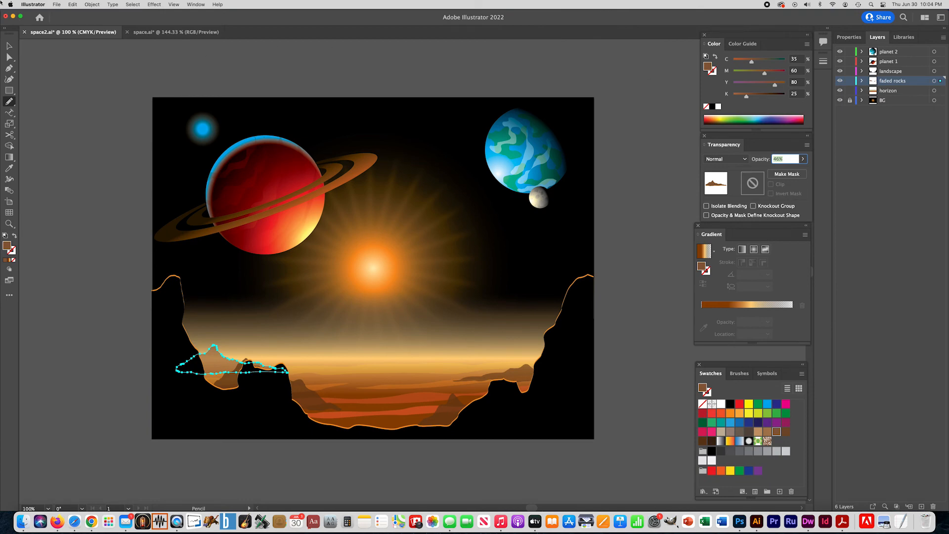
click(9, 46)
click(211, 368)
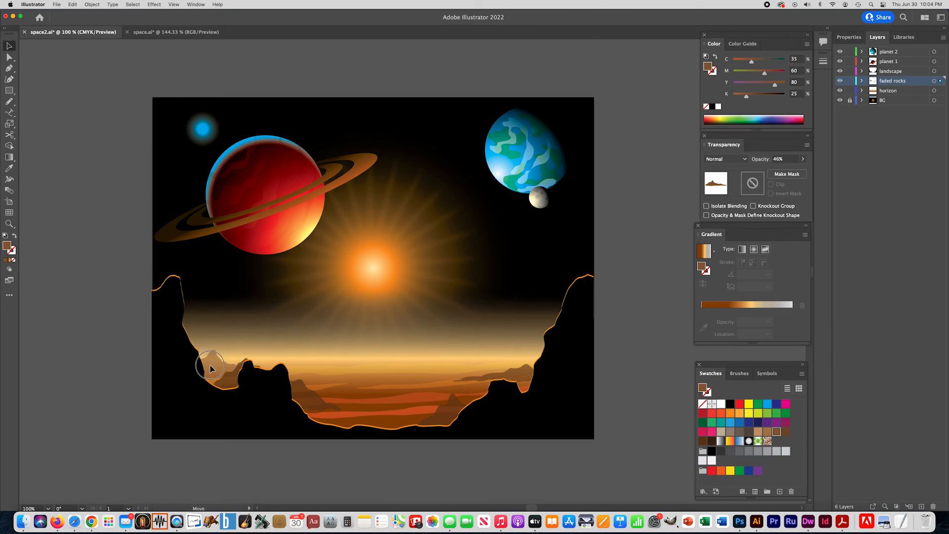
click(209, 371)
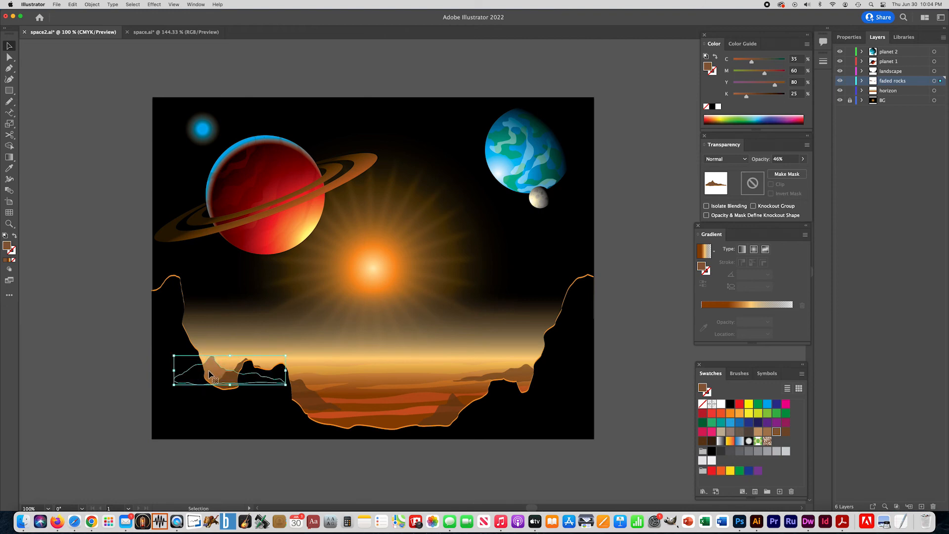
- Duplicate the peaked ridge, flip and widen the copy horizontally, and place it on the horizon beside the right-hand cliff
drag(211, 373, 527, 360)
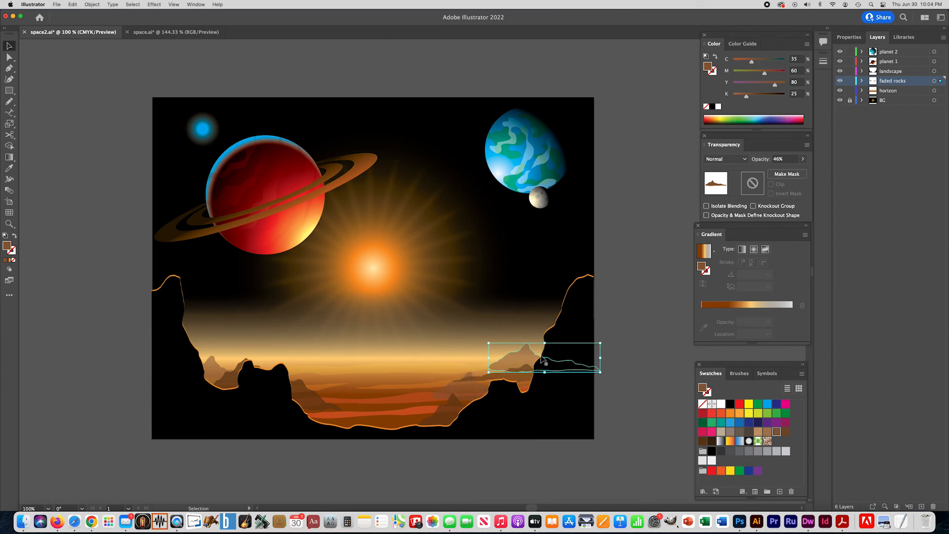
drag(600, 358, 297, 372)
drag(438, 365, 505, 371)
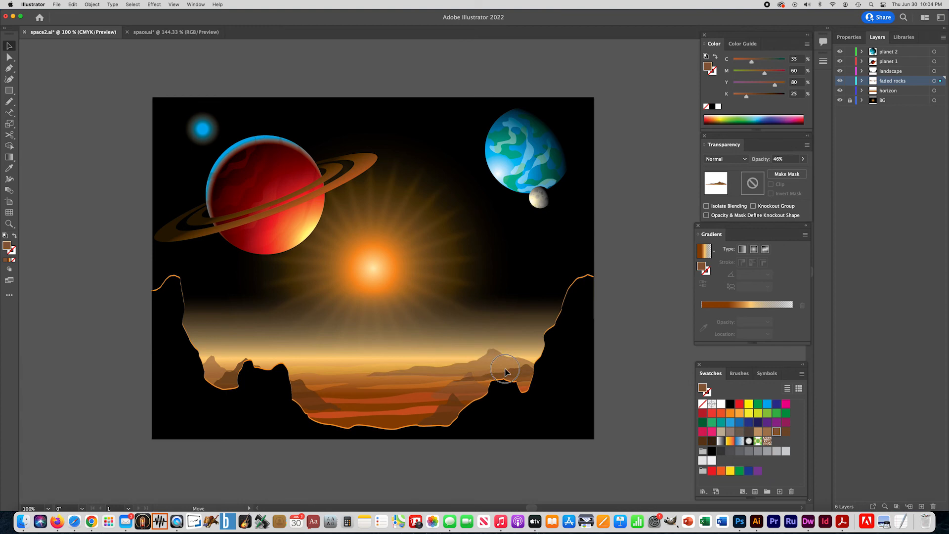
click(608, 351)
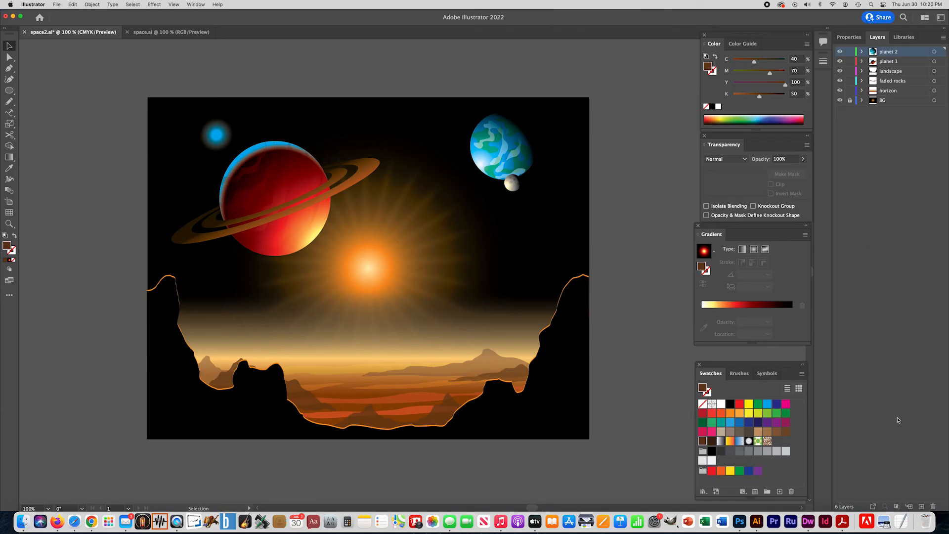
- Add a layer named "stars" directly above the BG layer
click(897, 101)
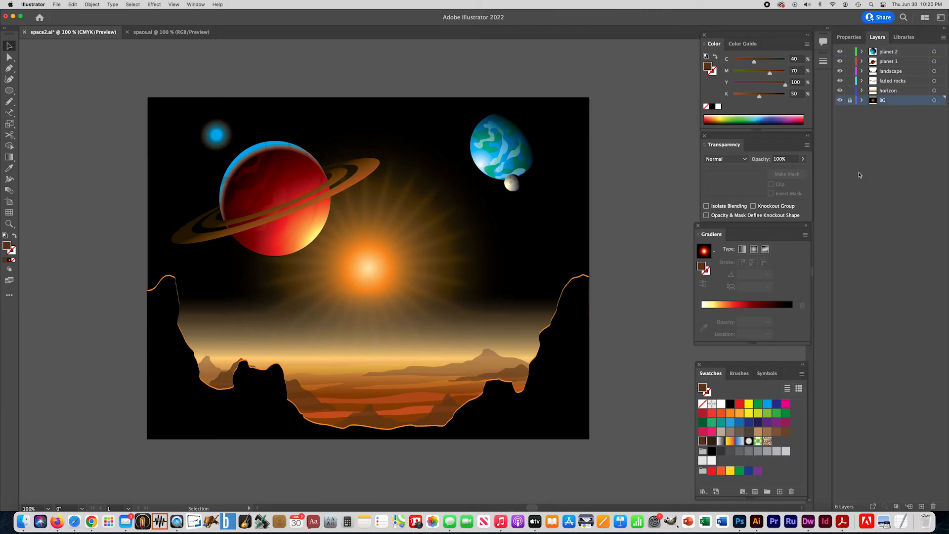
click(921, 506)
double_click(885, 102)
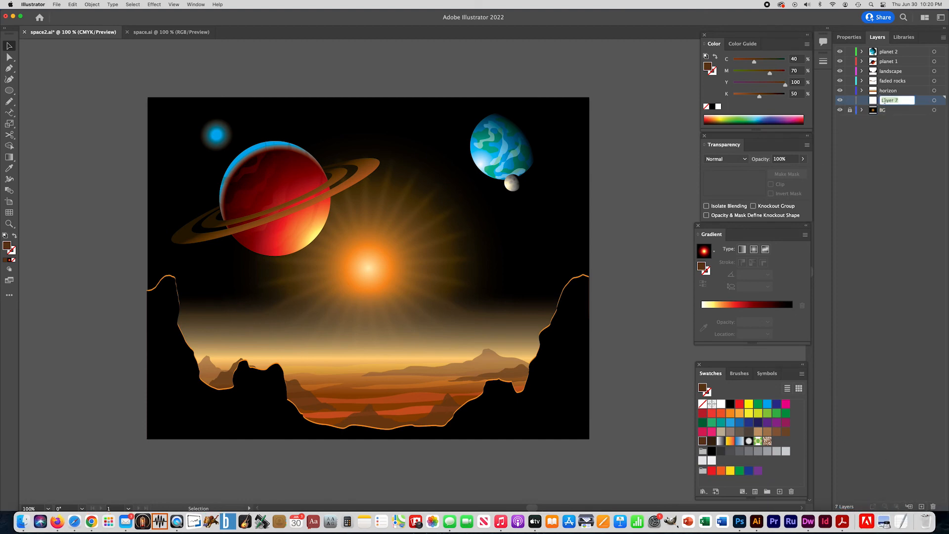
text(stars)
key(Return)
- Set the fill color to white (FFFFFF)
double_click(7, 245)
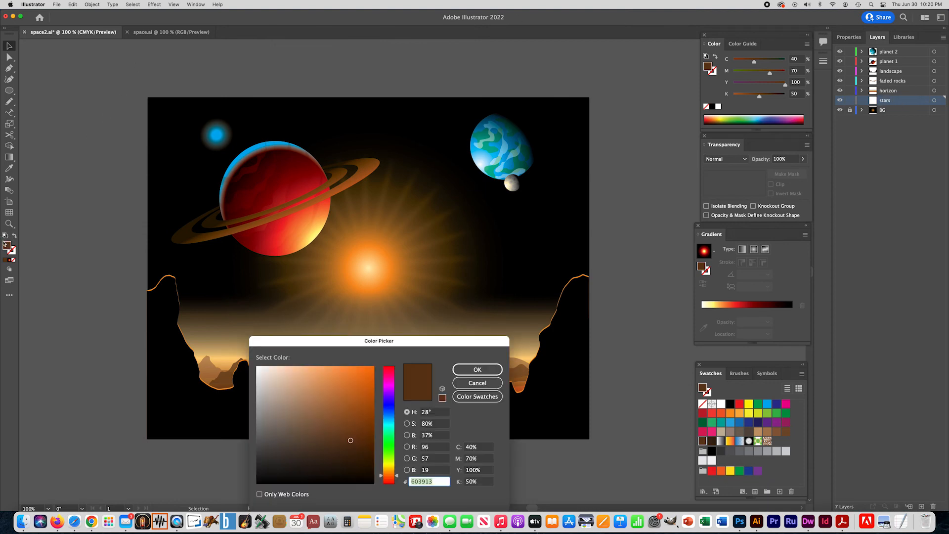
drag(273, 377, 233, 343)
click(466, 371)
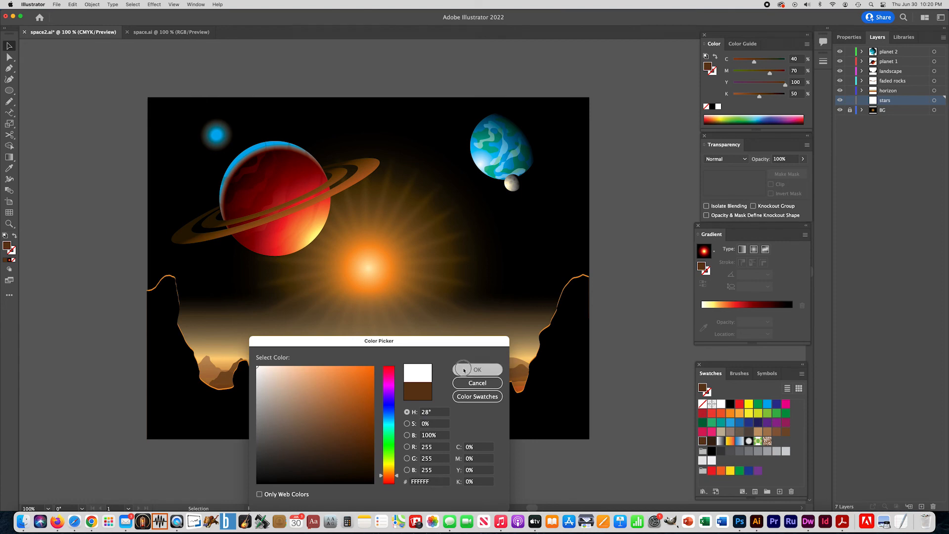
- Paint a few large white star dots around the two planets with the Paintbrush tool
mouse_move(9, 102)
mouse_down()
mouse_move(111, 101)
mouse_move(102, 100)
mouse_up()
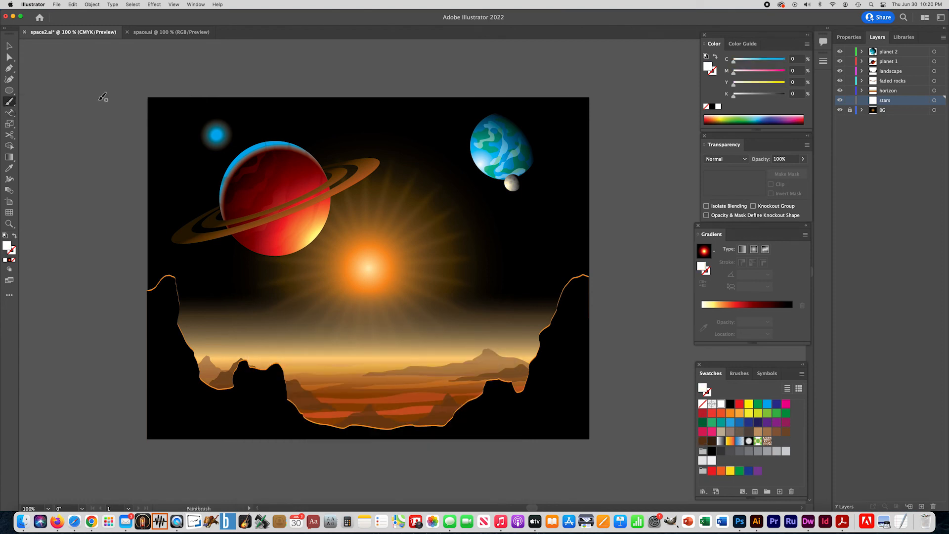
click(440, 126)
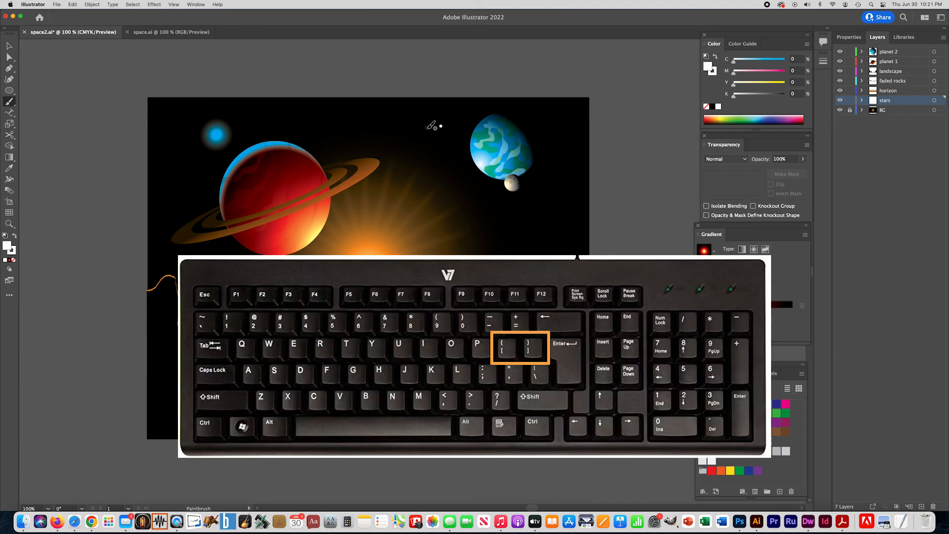
click(182, 163)
click(430, 144)
click(566, 126)
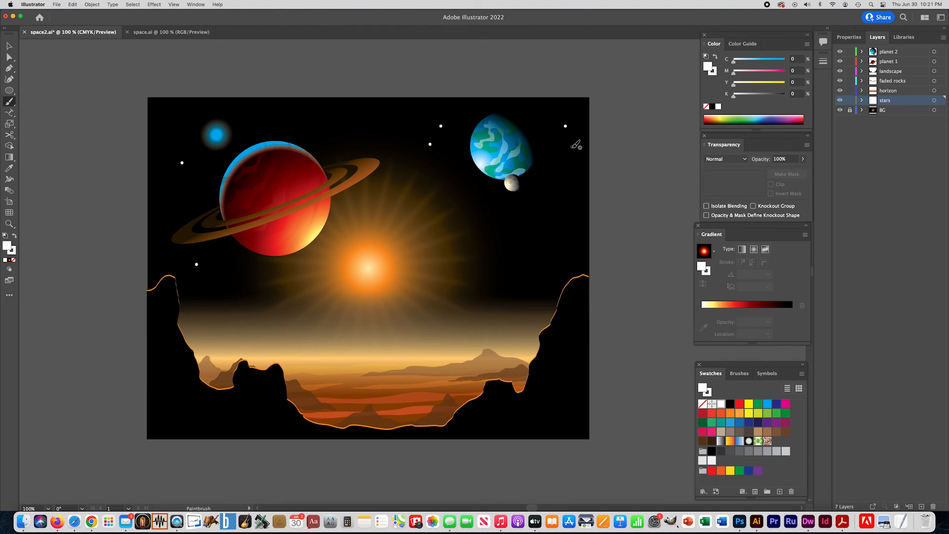
- Scatter many smaller white star dots of varied size across the black sky around the planets and above the cliffs
click(572, 146)
click(574, 174)
click(552, 208)
click(503, 208)
click(328, 110)
click(258, 117)
click(267, 127)
click(251, 135)
click(195, 108)
click(192, 114)
click(175, 112)
click(169, 132)
click(165, 154)
click(156, 170)
click(198, 185)
click(168, 199)
click(563, 242)
click(548, 229)
click(553, 233)
click(570, 229)
click(524, 279)
click(498, 262)
click(488, 291)
click(536, 246)
click(510, 233)
click(403, 157)
click(396, 129)
click(571, 107)
click(214, 109)
click(161, 224)
click(285, 107)
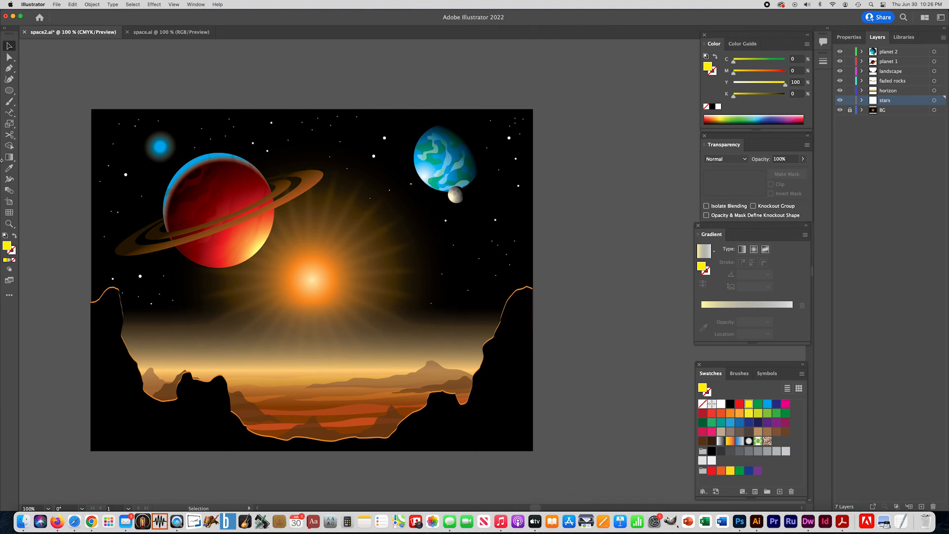
- Draw a long, very thin yellow wedge below the blue planet with the Pen tool, tapering to a point toward the sun
click(9, 68)
click(514, 256)
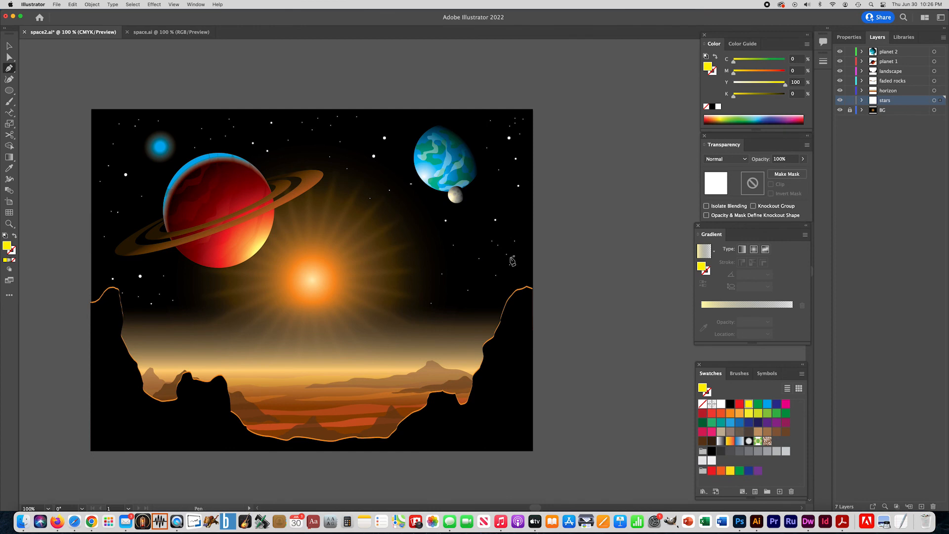
click(384, 258)
click(513, 257)
click(513, 256)
click(9, 45)
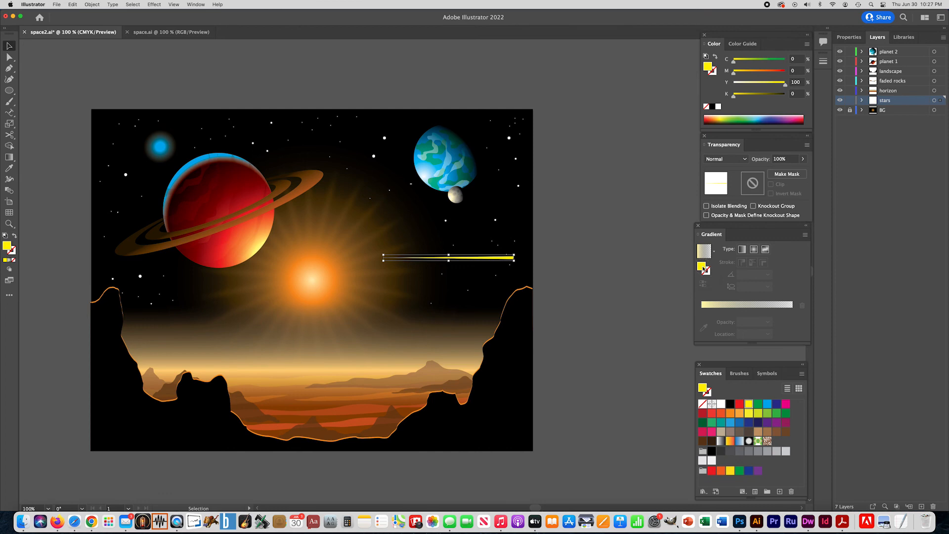
- Fill the thin wedge with a reversed black-to-white linear gradient and replace its end black stop with a dark stop near the middle
click(721, 440)
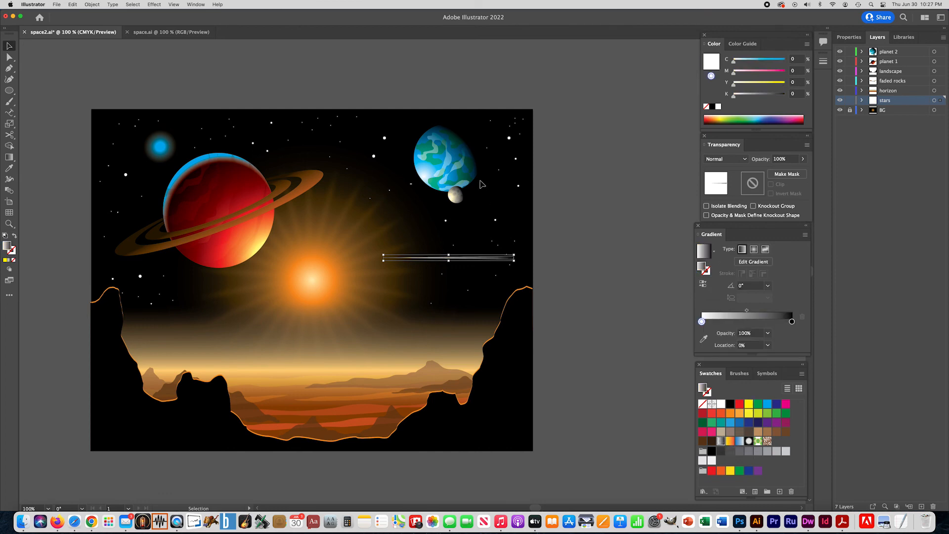
click(702, 283)
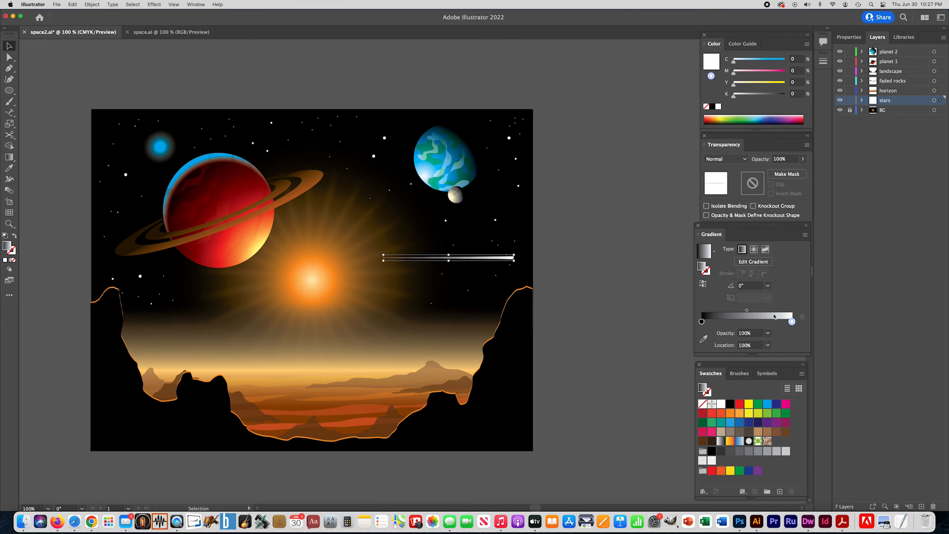
drag(702, 322, 733, 322)
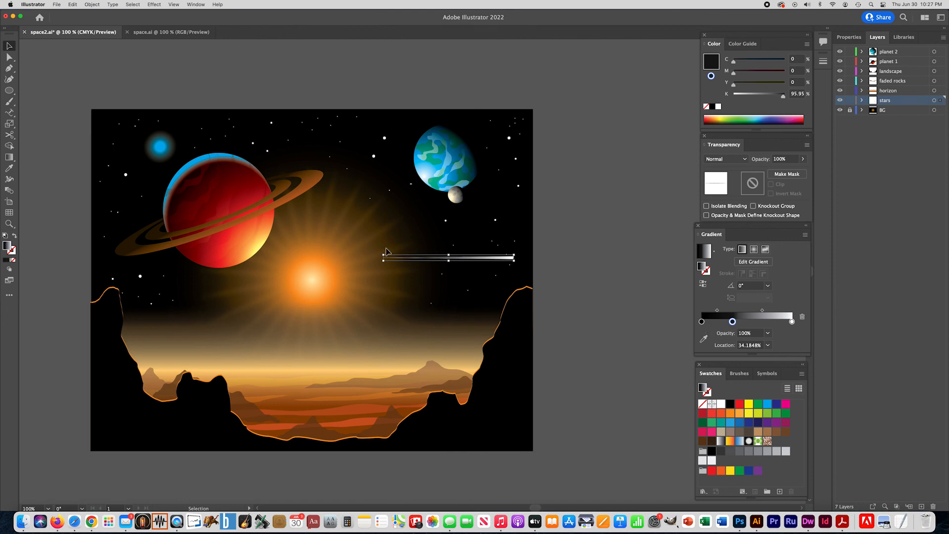
drag(733, 322, 751, 322)
click(701, 321)
key(Delete)
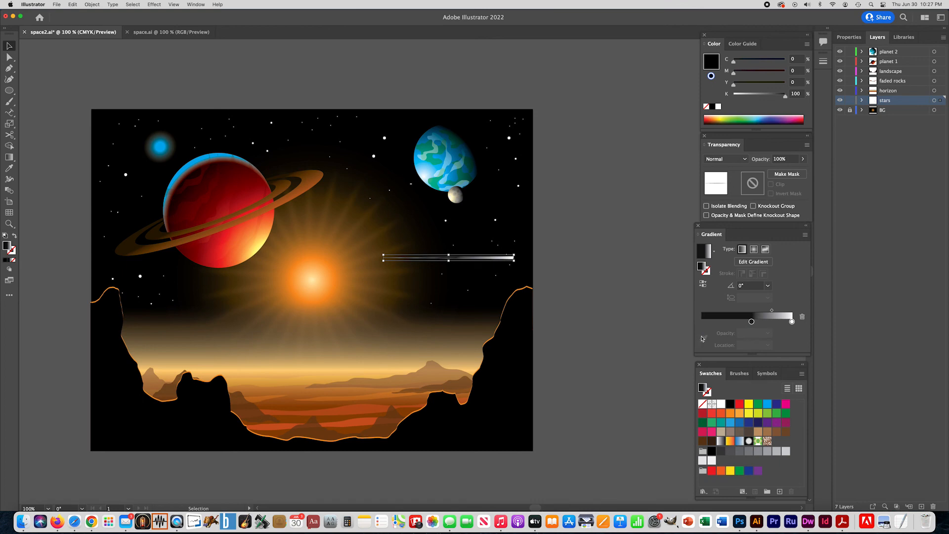
click(625, 299)
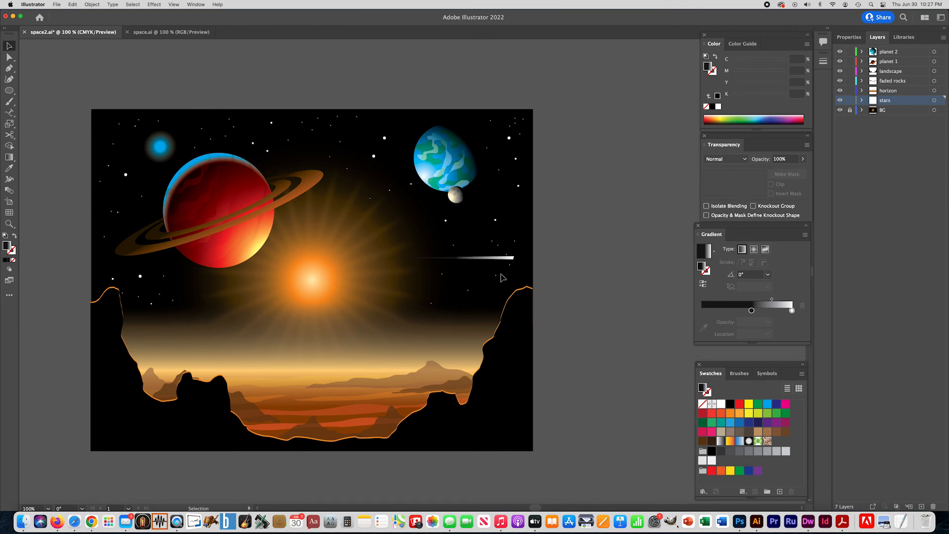
- Move the dark stop of the wedge's gradient to a location of about 21%
click(464, 258)
drag(751, 321, 720, 322)
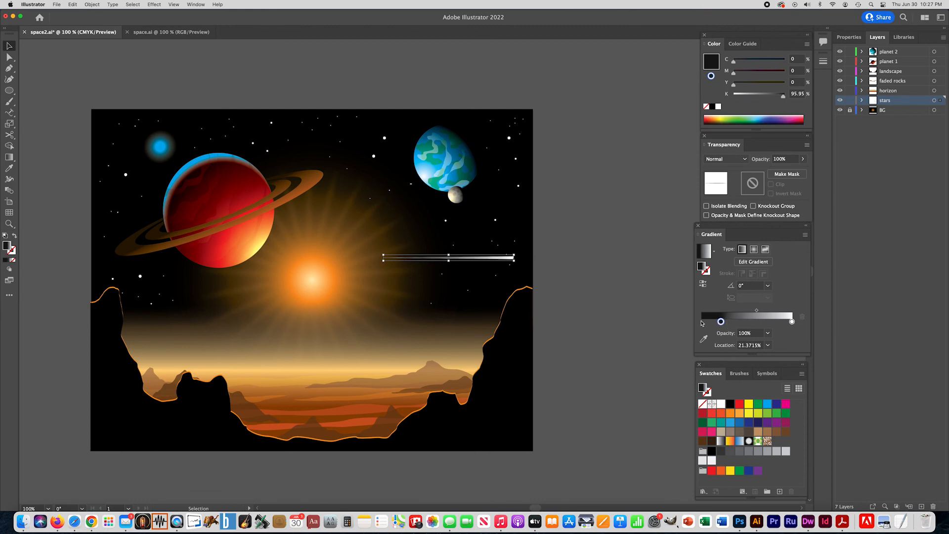
click(575, 284)
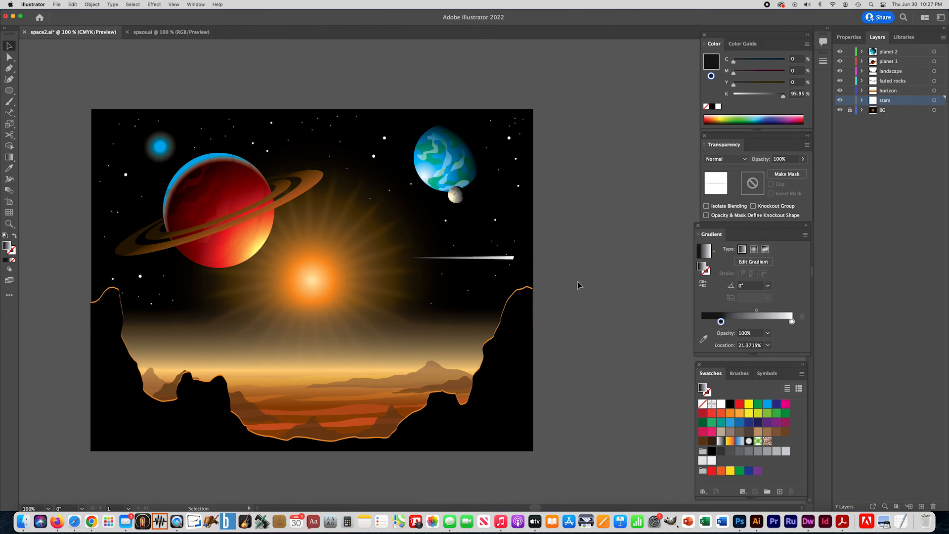
- Duplicate the white streak twice just below itself, stretching one copy's thin end out toward the sun
click(485, 258)
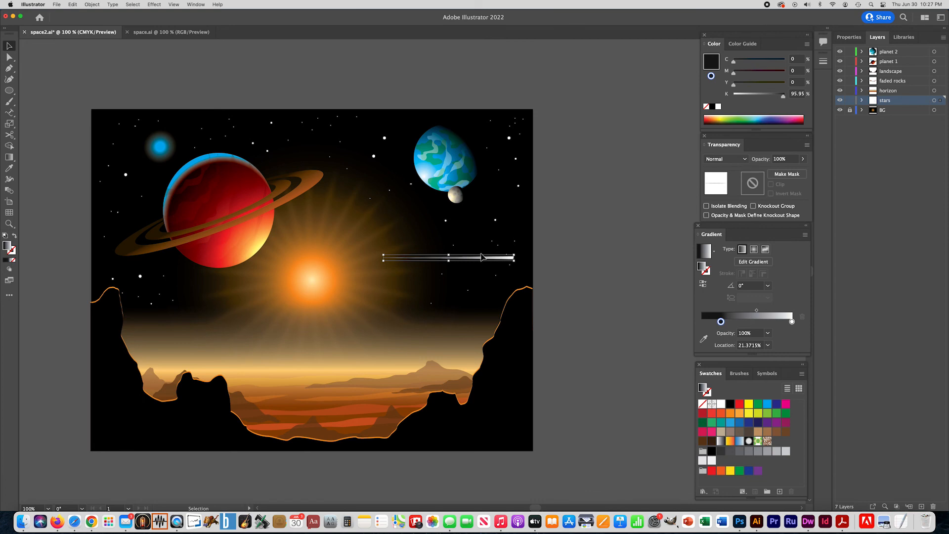
alt+drag(485, 261, 484, 265)
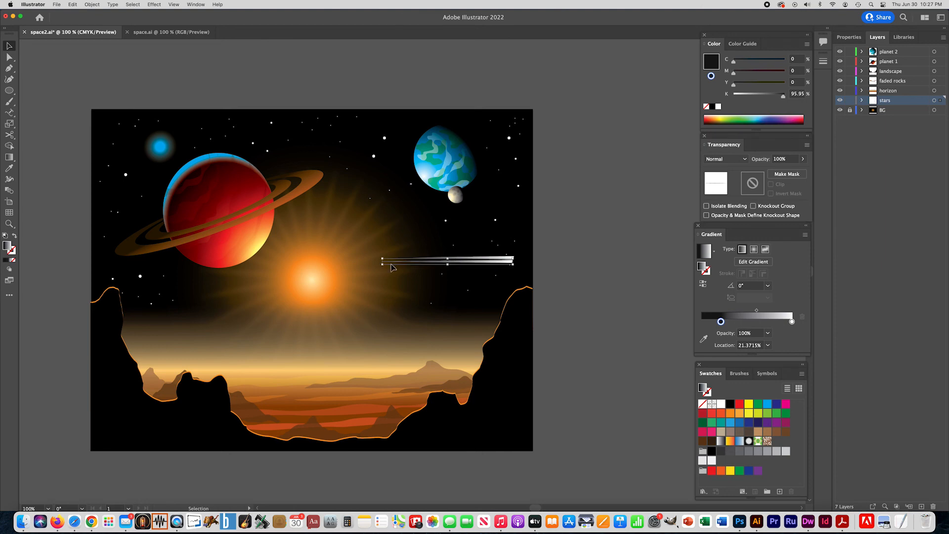
drag(383, 265, 309, 263)
drag(460, 265, 463, 267)
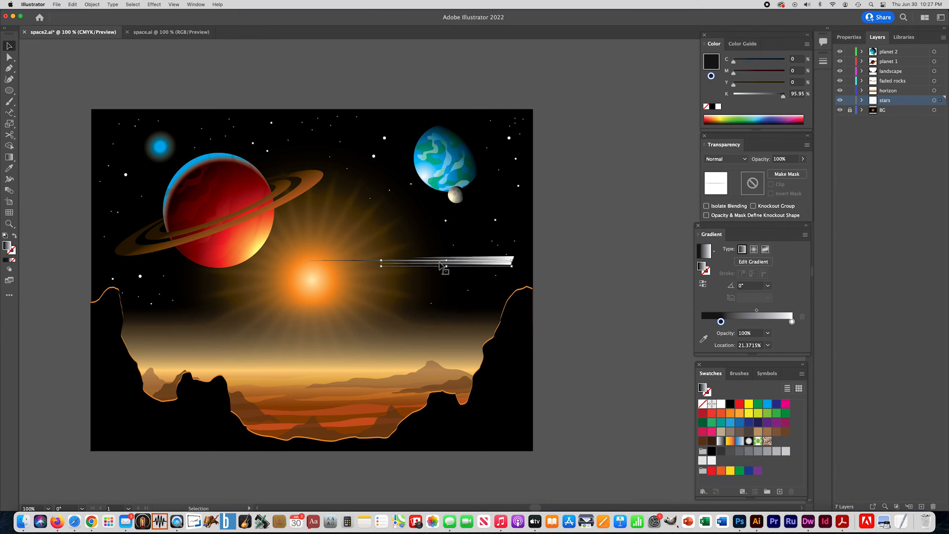
click(520, 254)
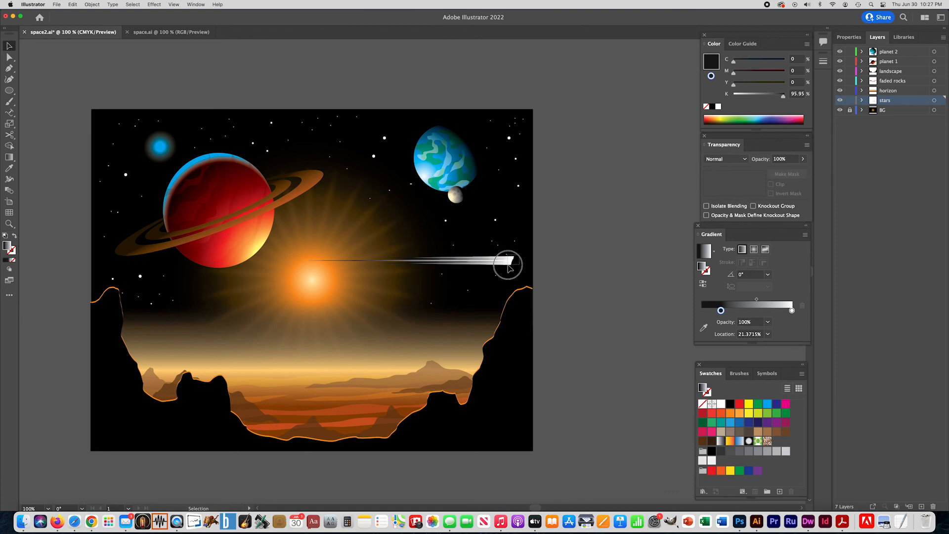
- Select all the streaks, then rotate and shrink them into a diagonal comet tail below the blue planet, bright end down toward the horizon
click(510, 269)
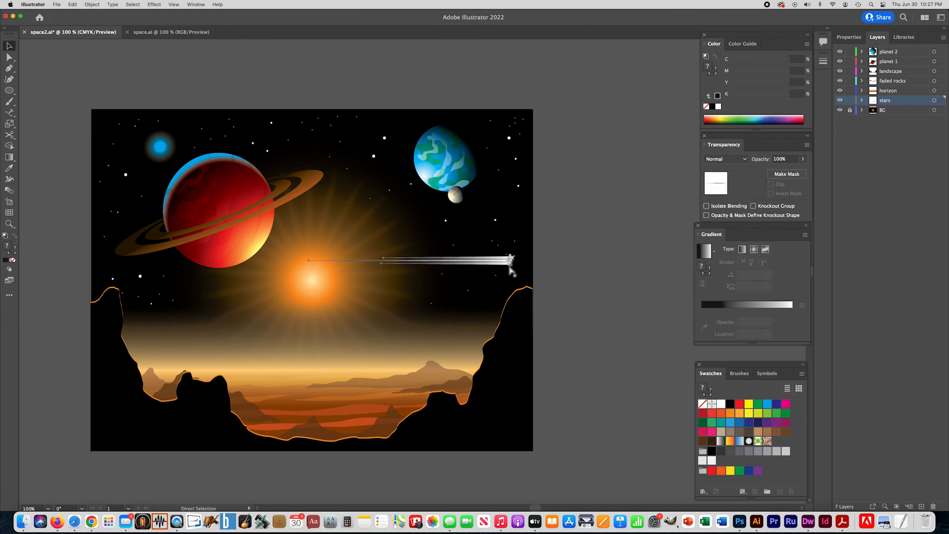
mouse_move(514, 260)
mouse_down()
mouse_move(409, 260)
mouse_move(396, 277)
mouse_move(306, 290)
mouse_move(454, 283)
mouse_move(448, 265)
mouse_move(472, 255)
mouse_move(448, 262)
mouse_up()
click(566, 278)
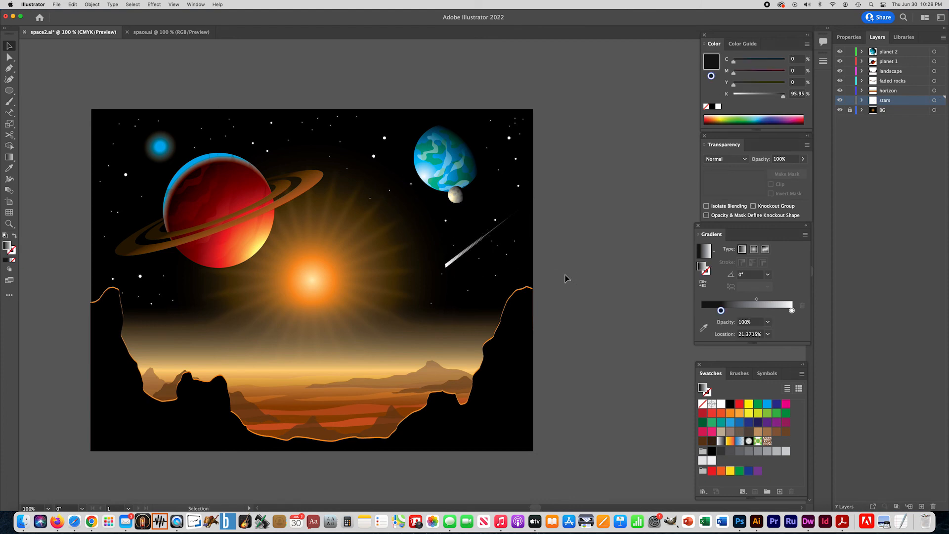
click(9, 90)
drag(444, 263, 448, 267)
key(super+z)
- Draw a small rounded comet head at the bright end of the tail with the Pen tool and fill it with white
key(super+equal)
key(super+equal)
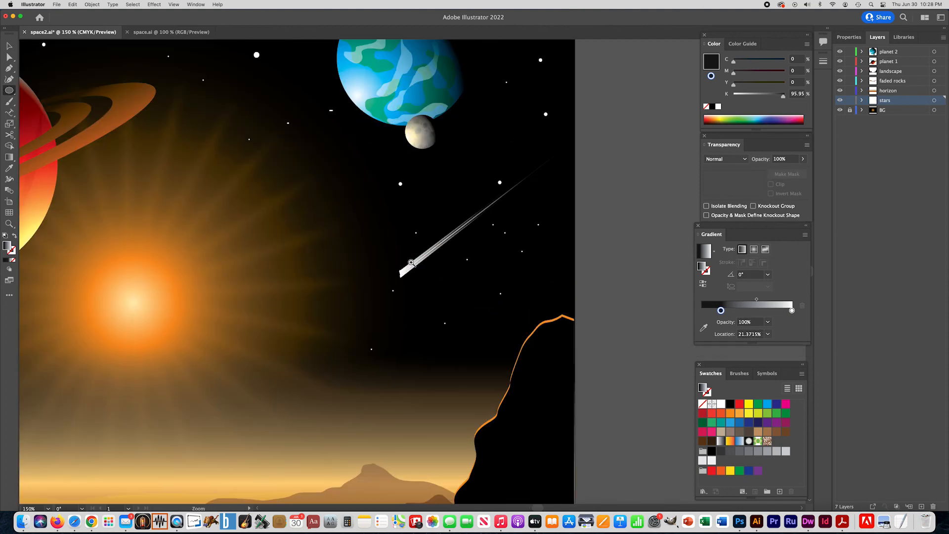
click(7, 68)
click(401, 273)
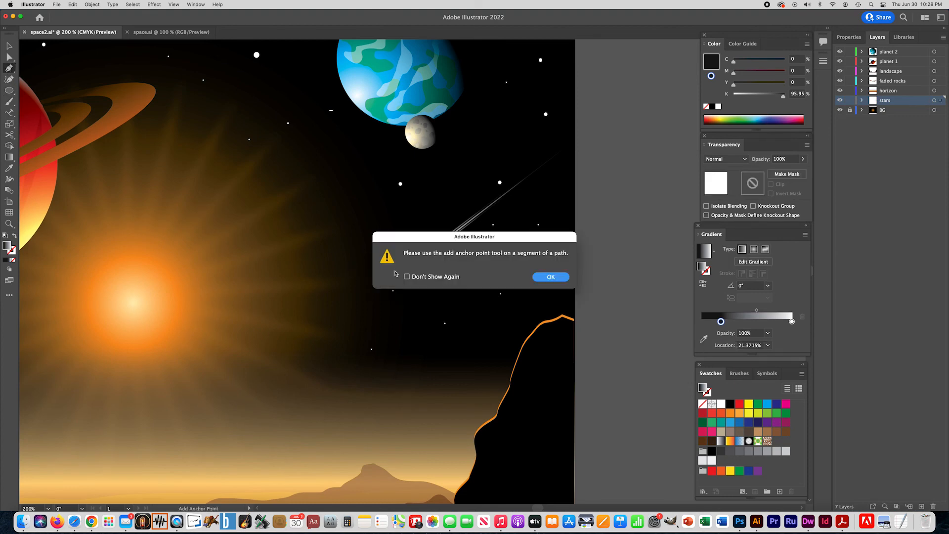
click(534, 276)
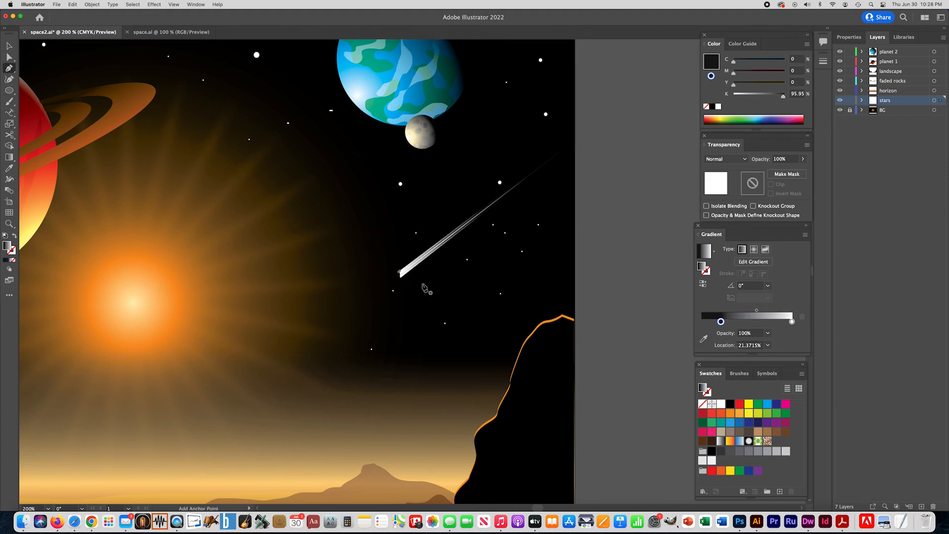
click(397, 282)
click(394, 279)
click(393, 276)
click(393, 273)
click(395, 271)
click(400, 270)
click(398, 281)
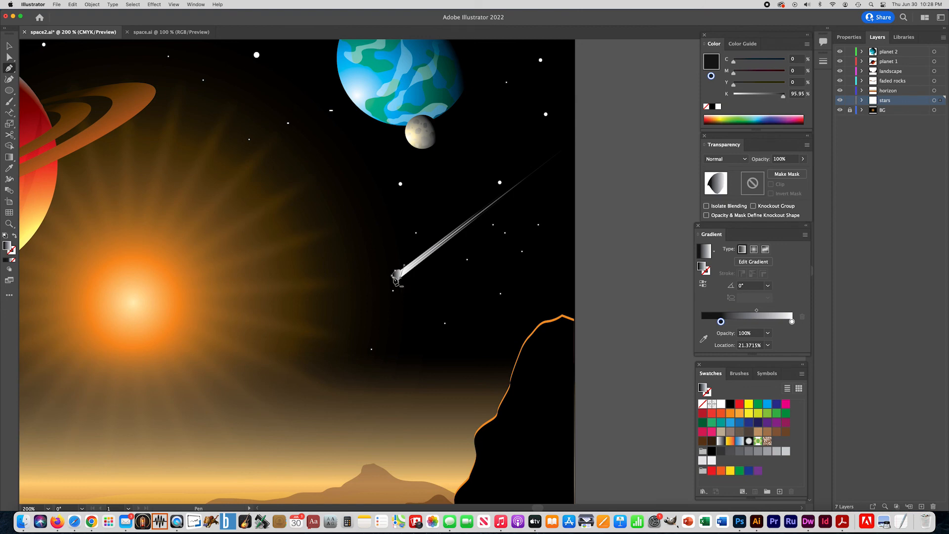
click(720, 404)
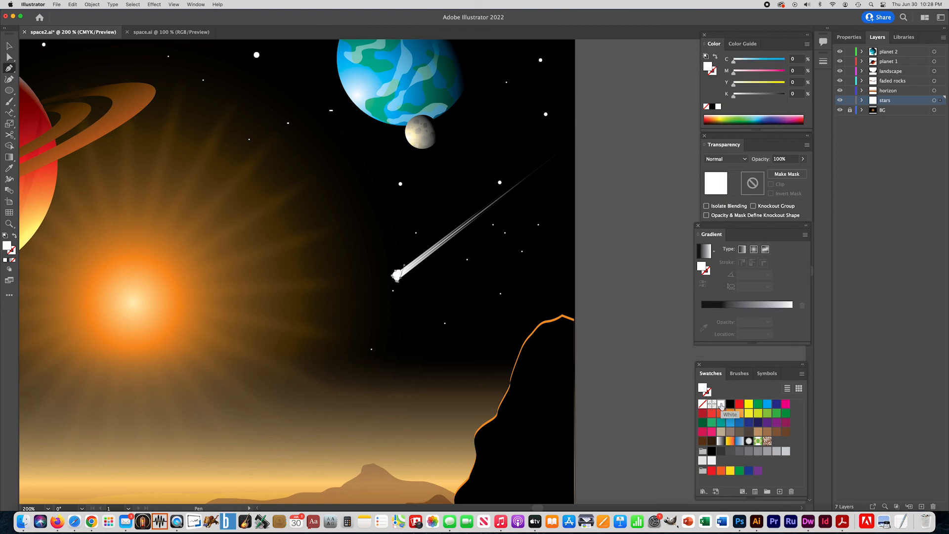
- Rotate the white comet head so it lines up with the diagonal tail
click(8, 45)
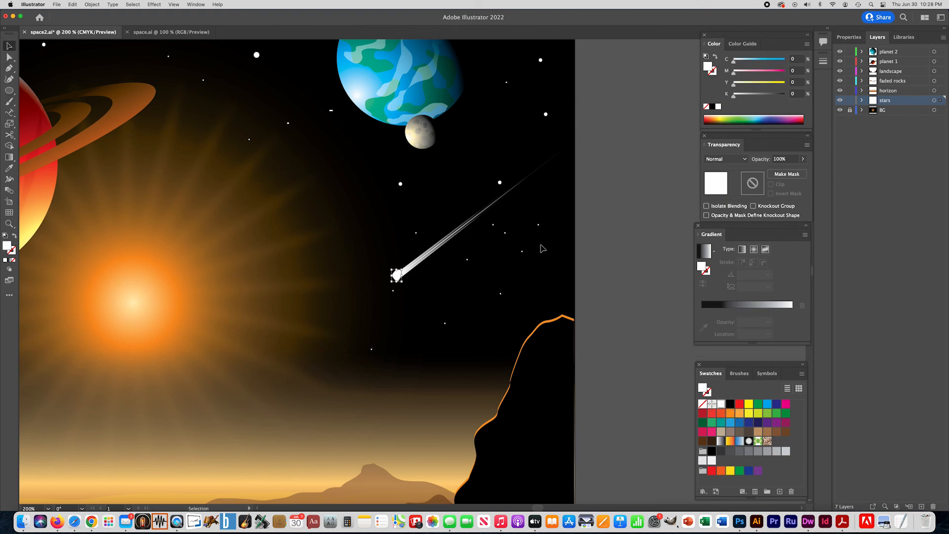
click(549, 280)
drag(396, 284, 392, 264)
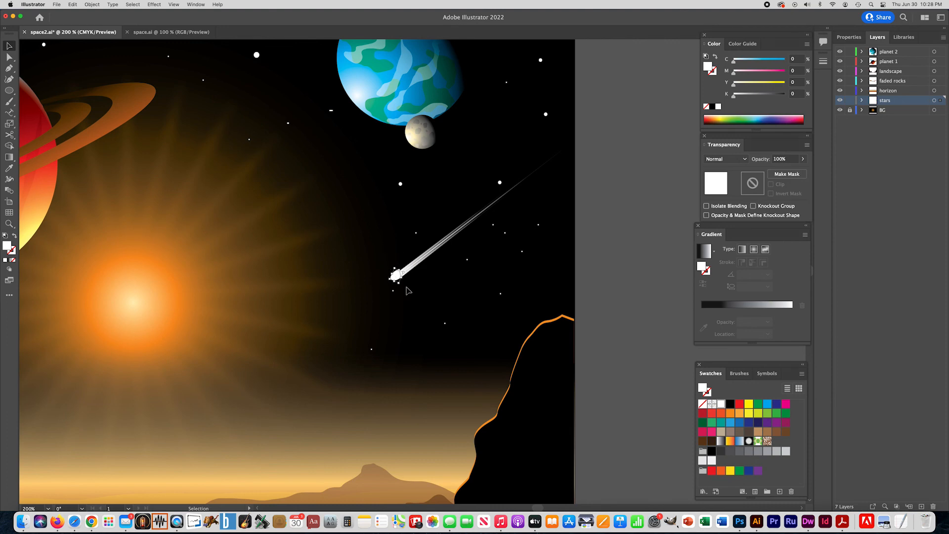
click(598, 293)
- Group the comet head with its tail
click(397, 280)
shift+click(414, 265)
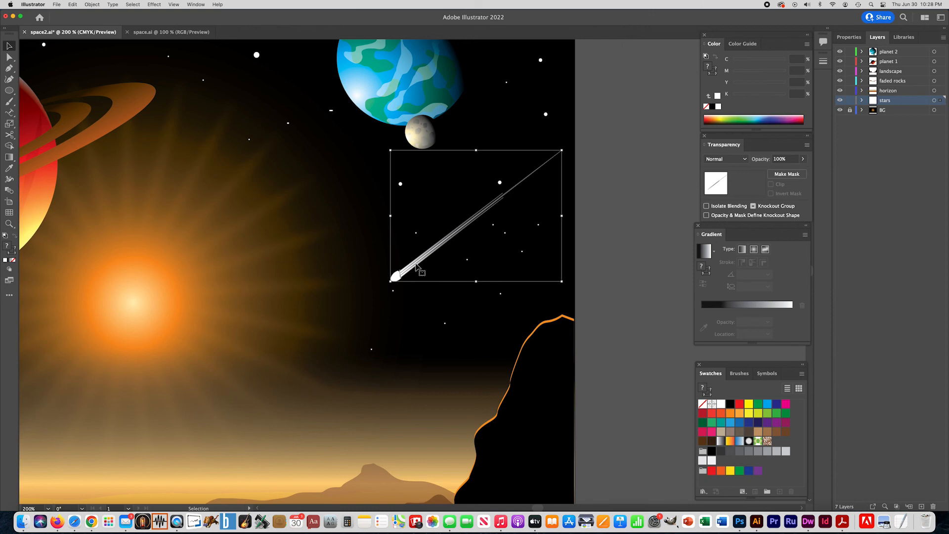
key(v)
click(638, 288)
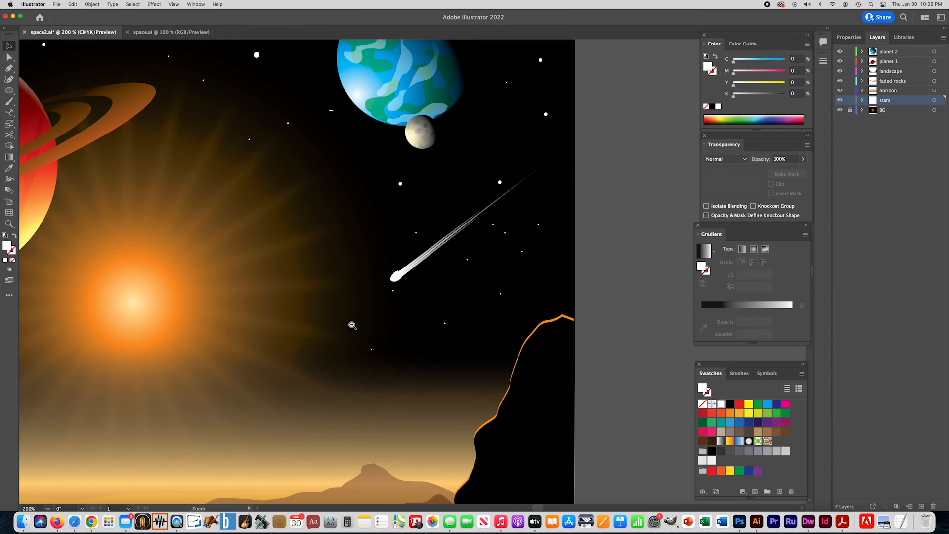
- Duplicate the comet below the original and scale the copies down into two small side-by-side comets
alt+super+click(352, 324)
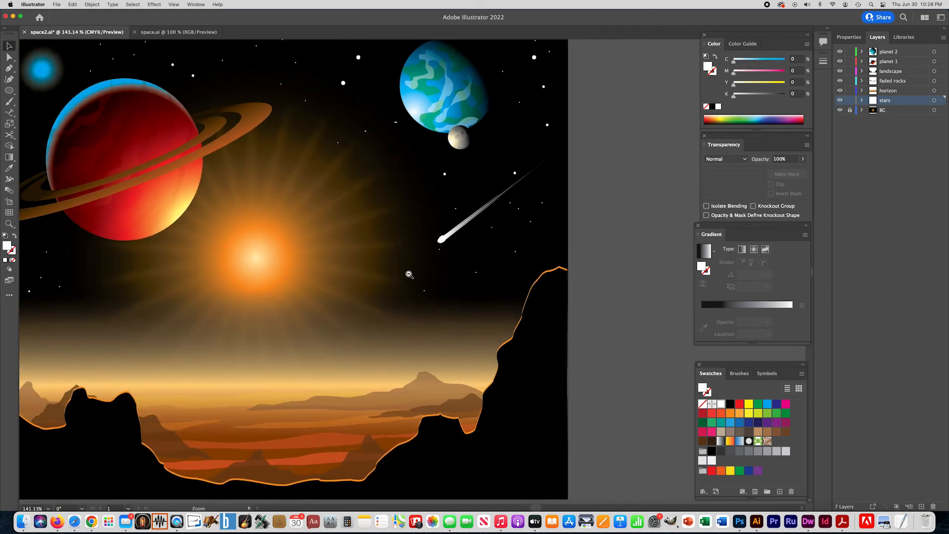
alt+super+click(412, 277)
drag(398, 318, 400, 319)
mouse_move(470, 277)
mouse_down()
mouse_move(478, 248)
mouse_move(479, 292)
mouse_up()
click(589, 271)
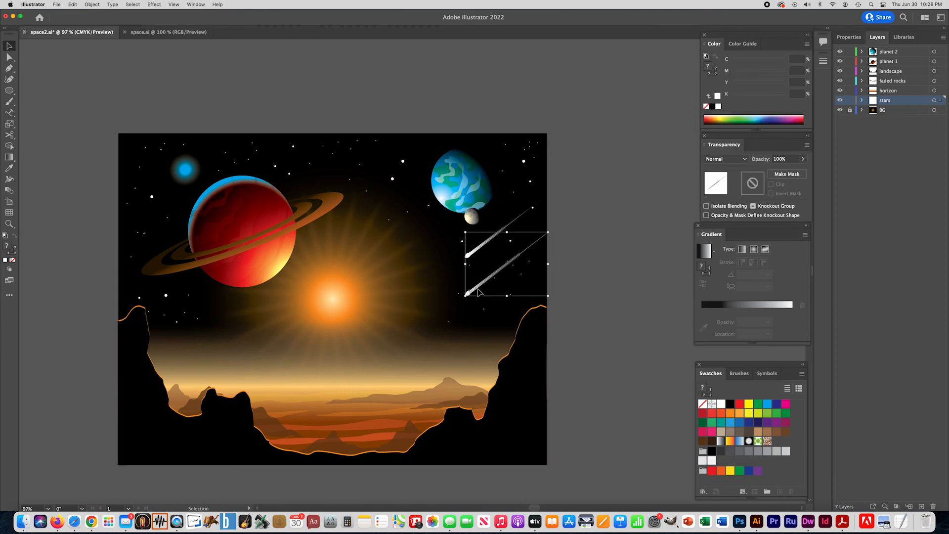
drag(548, 296, 450, 286)
click(579, 301)
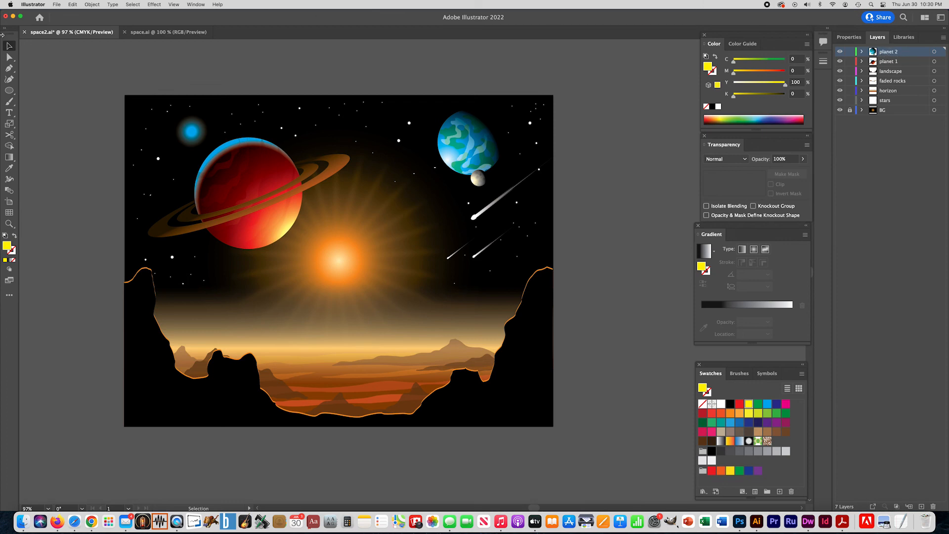
- Add the artist's name as magenta text in the lower-right corner of the artboard with the Type tool
click(9, 112)
click(467, 408)
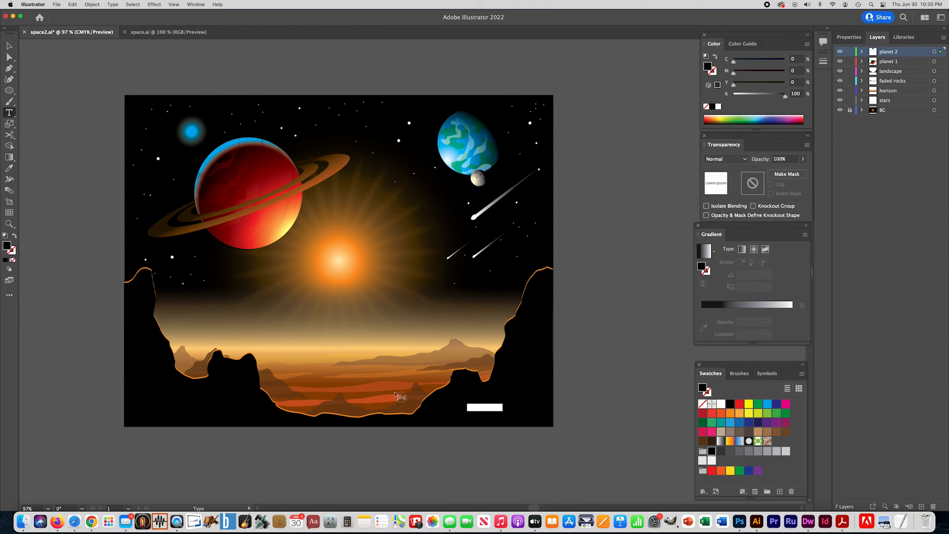
text(My illust)
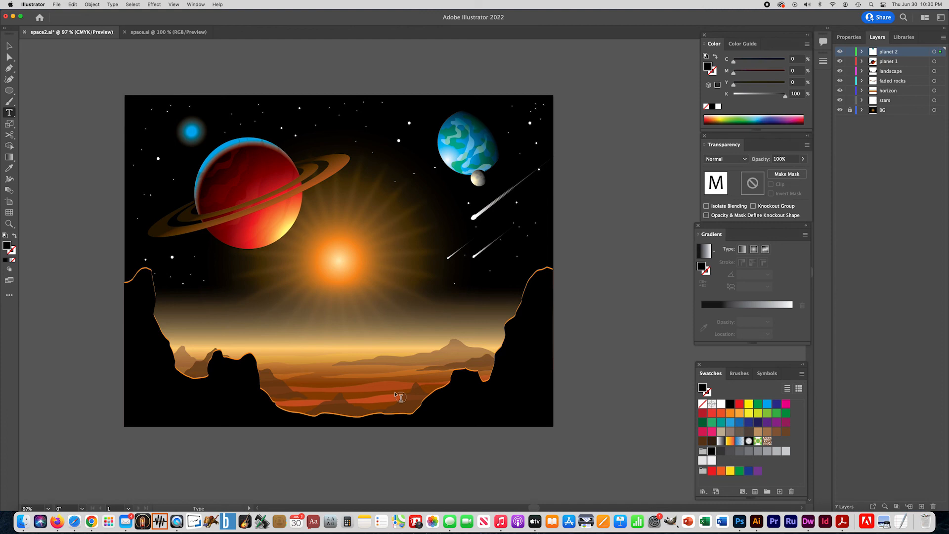
key(super+a)
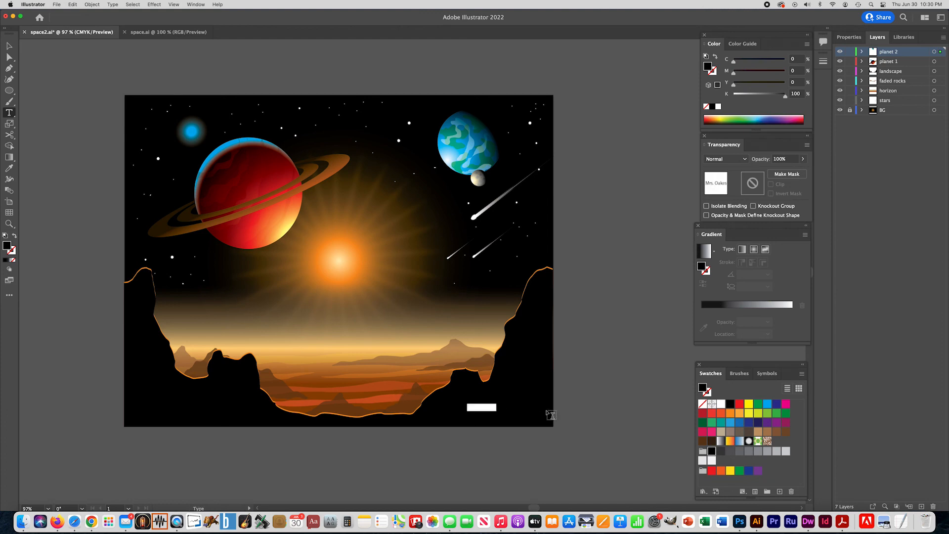
click(785, 405)
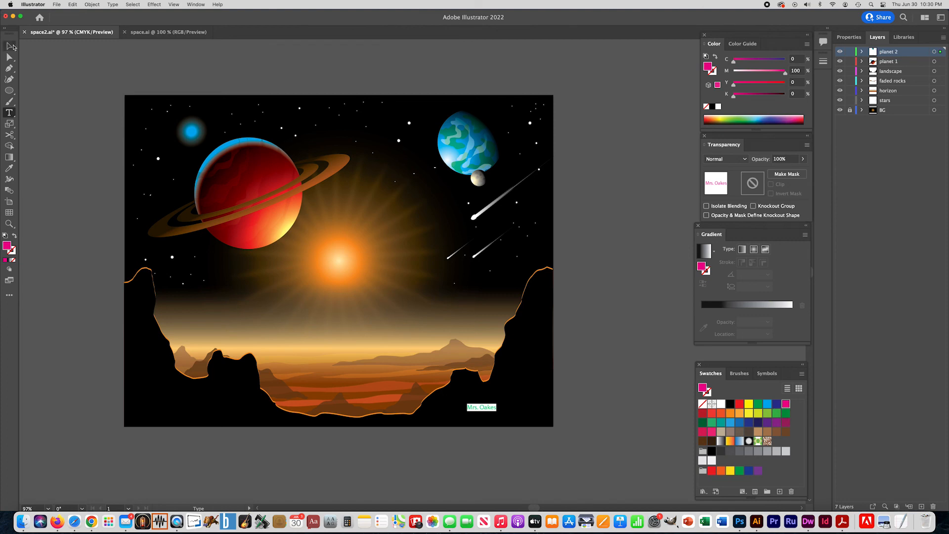
click(9, 45)
drag(477, 411, 527, 422)
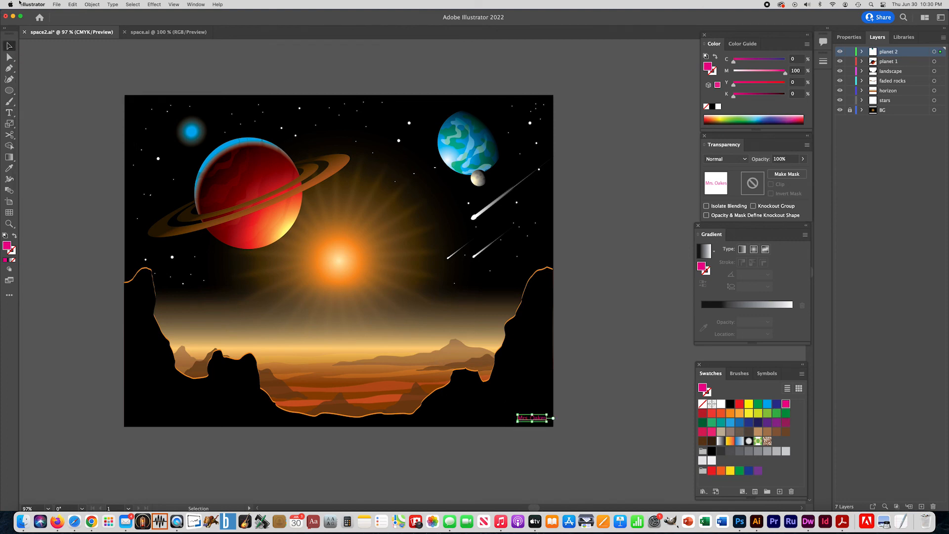
- Save the space2.ai document
click(57, 4)
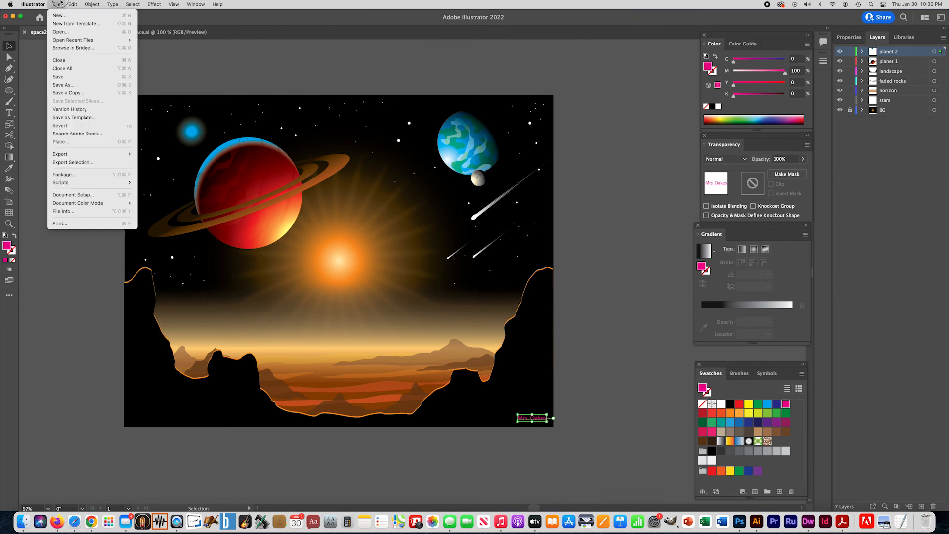
click(55, 76)
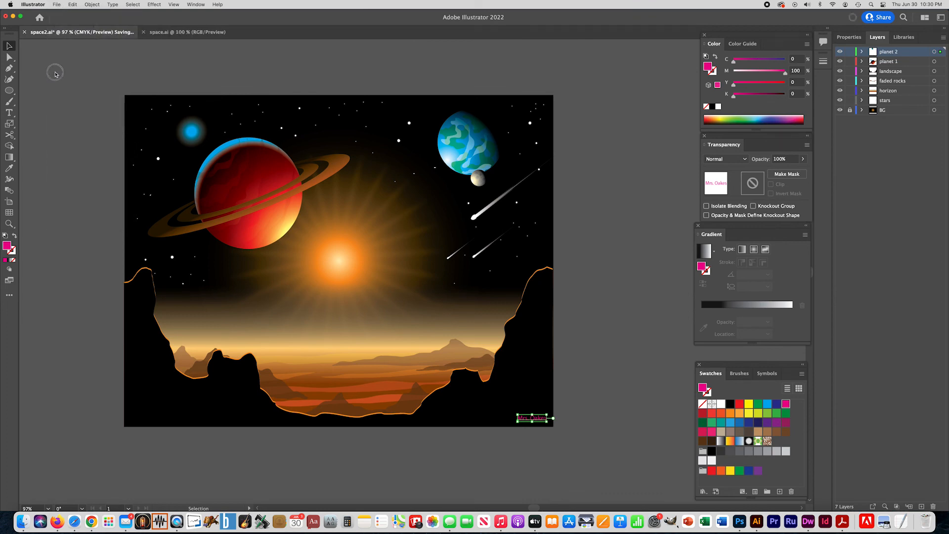
click(56, 75)
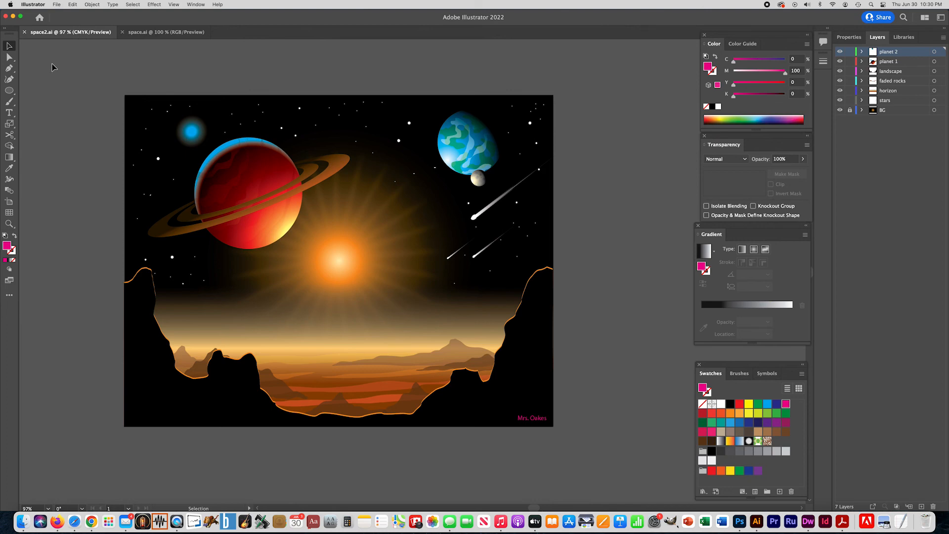
- Export the artwork to the Desktop as space2.jpg in JPEG format, with Use Artboards enabled
click(57, 4)
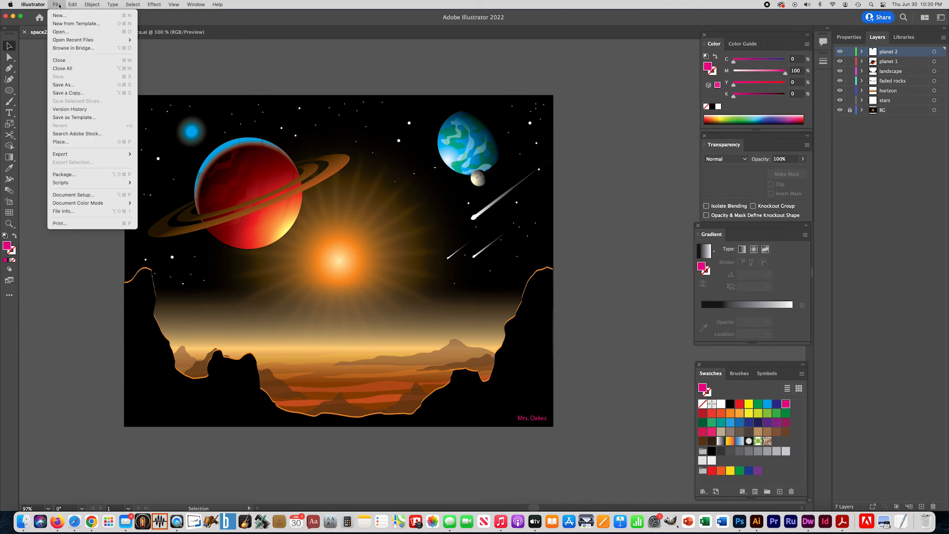
mouse_move(89, 154)
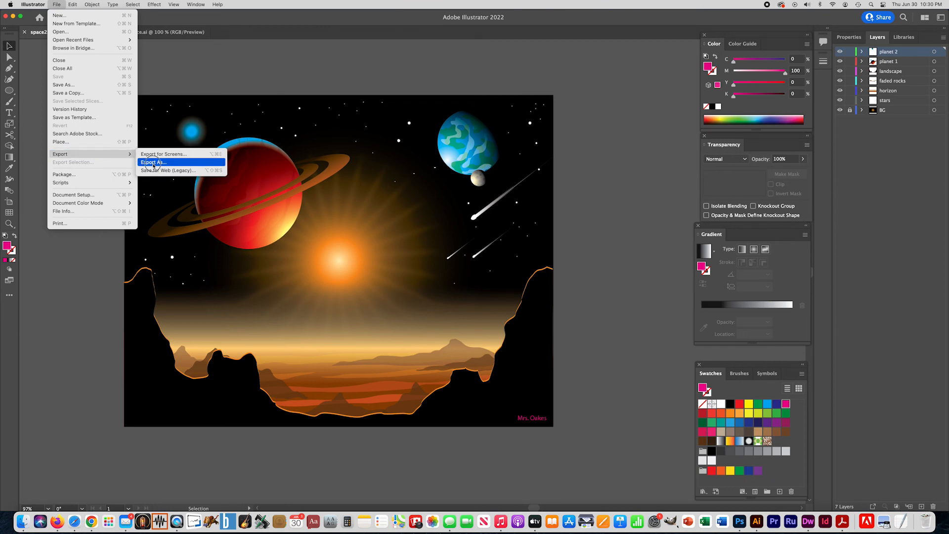
click(139, 162)
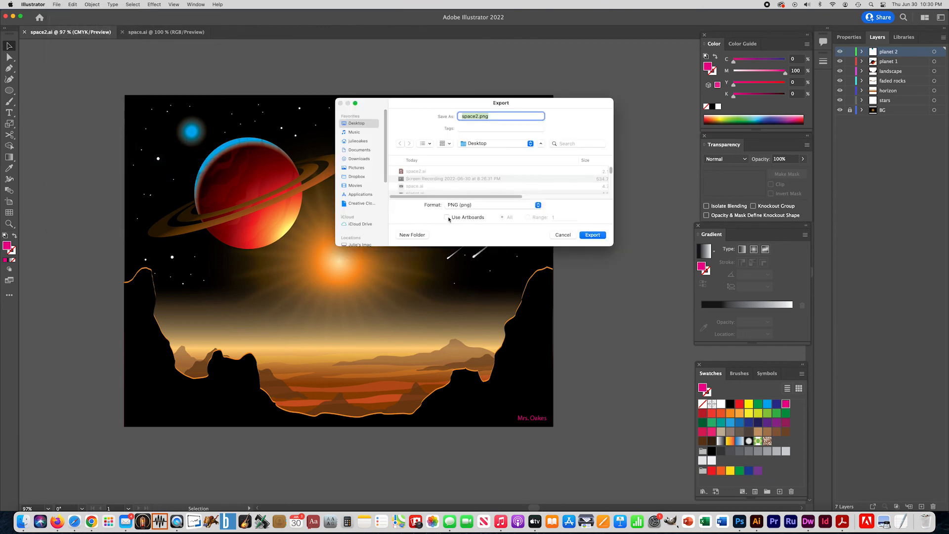
click(447, 217)
click(464, 205)
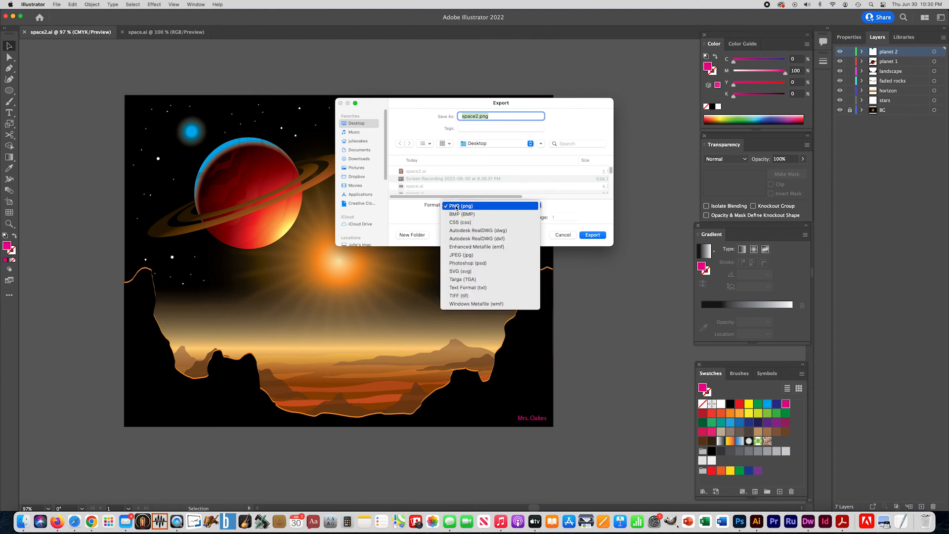
click(466, 255)
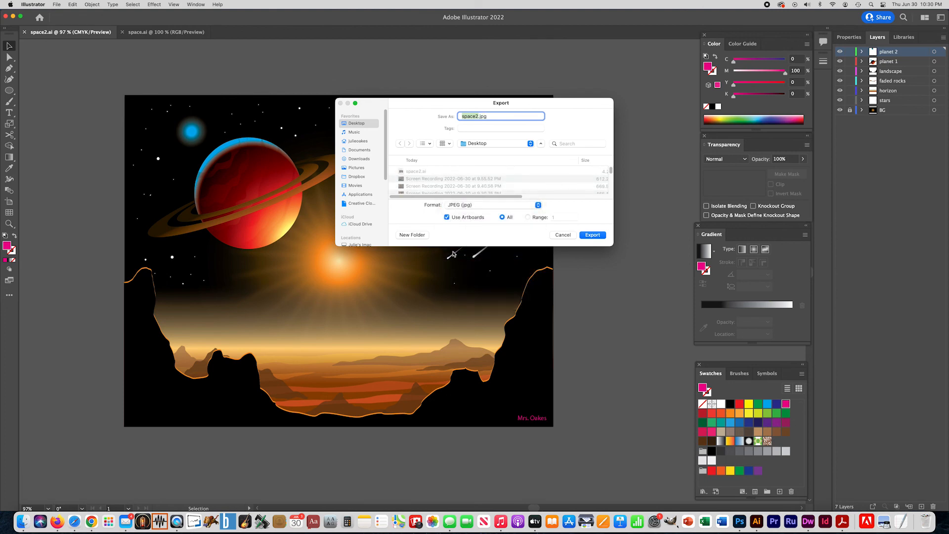
click(593, 235)
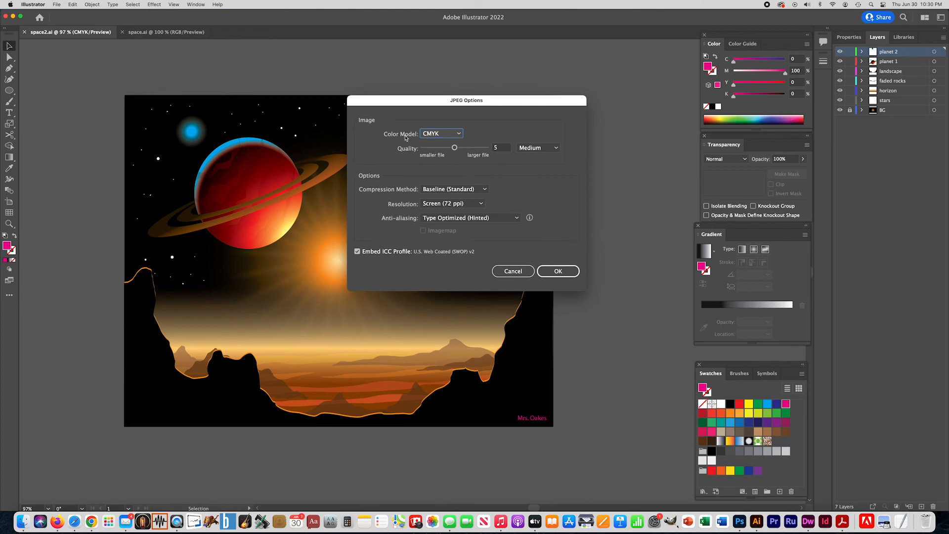
- Set the JPEG export's color model to RGB
click(456, 136)
click(450, 143)
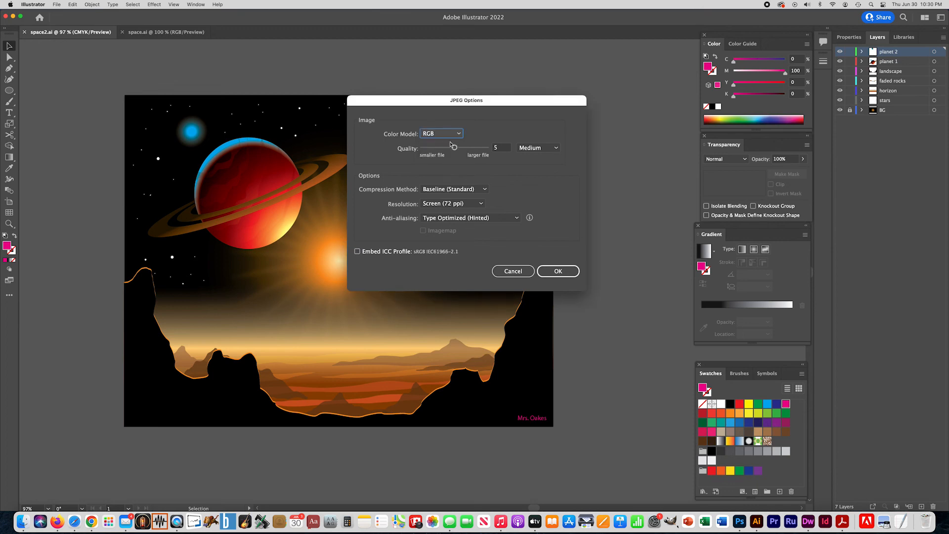